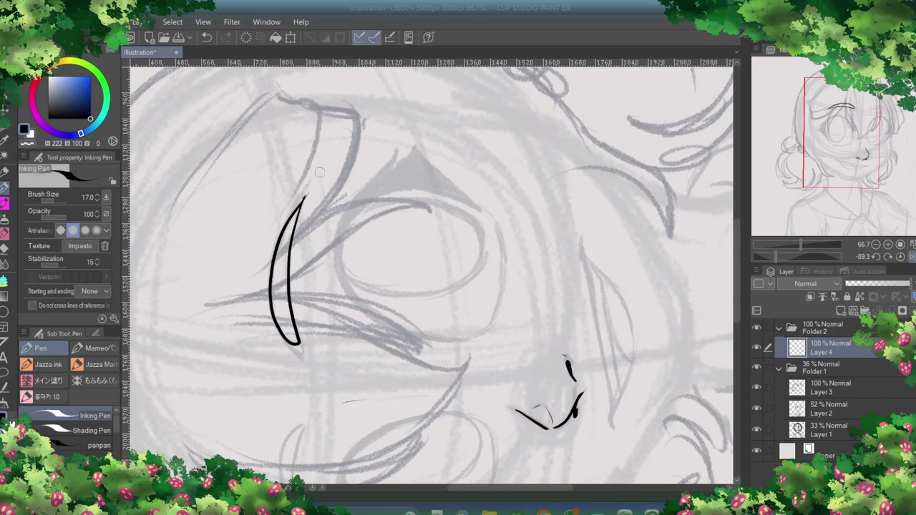
Shorten and clean up the inked outline of the right eyebrow with the pen and eraser
key(p)
key(e)
mouse_move(295, 215)
mouse_down()
mouse_move(286, 344)
mouse_move(288, 229)
mouse_move(289, 336)
mouse_move(272, 318)
mouse_move(301, 204)
mouse_up()
key(p)
key(e)
key(p)
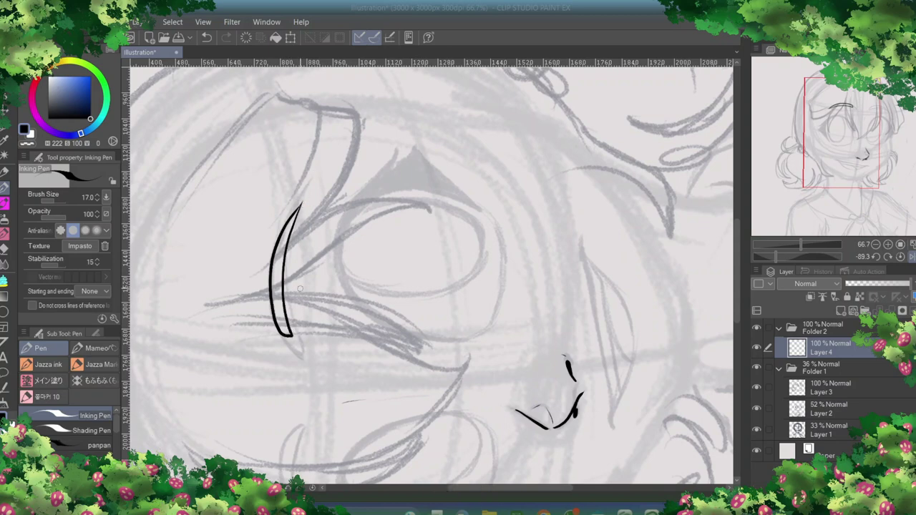
Ink the outline of the left eyebrow over the sketch, then lasso it and nudge it slightly upward
scroll(289, 335, down, 3)
mouse_move(315, 432)
mouse_down()
mouse_move(299, 405)
mouse_move(306, 326)
mouse_up()
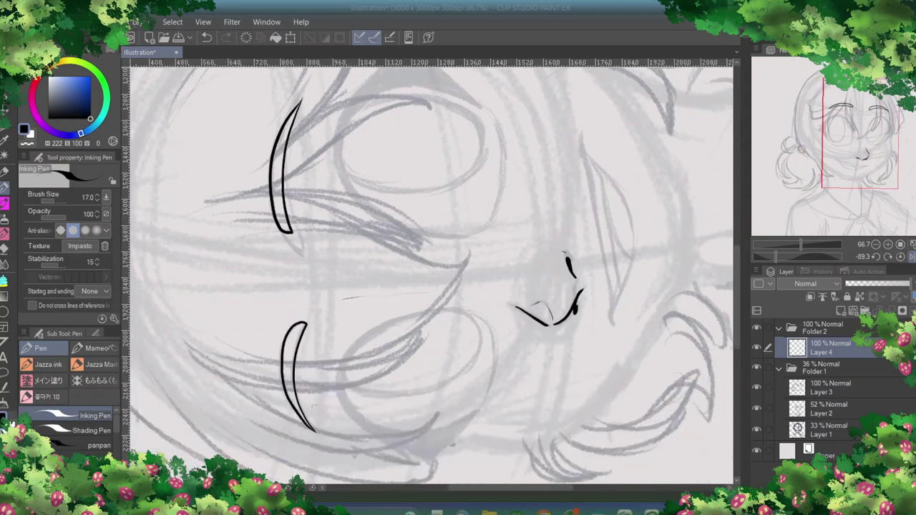
key(ctrl+@)
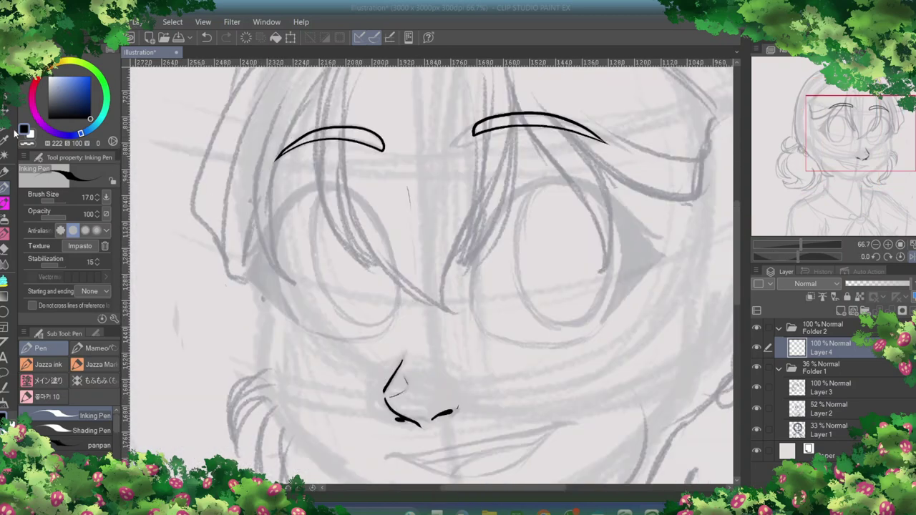
key(m)
mouse_move(257, 171)
mouse_down()
mouse_move(358, 88)
mouse_move(432, 136)
mouse_move(421, 166)
mouse_up()
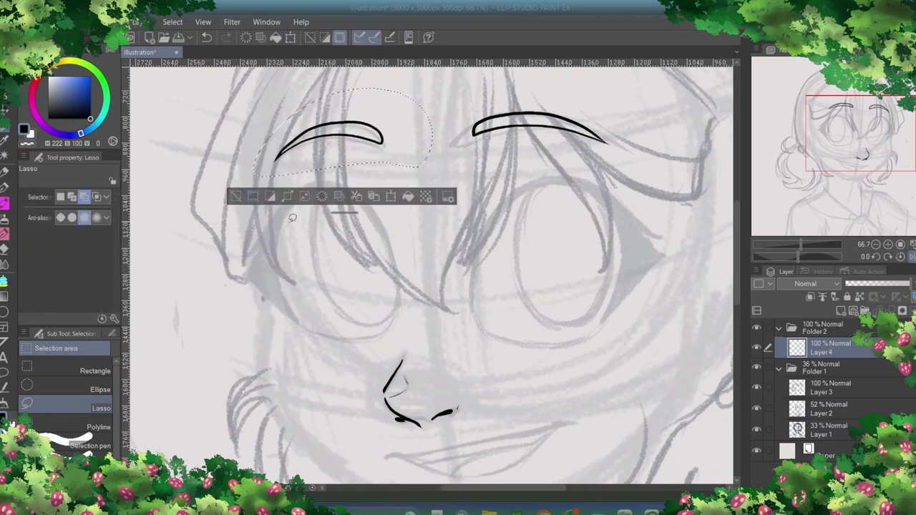
key(ctrl+d)
Ink the outline of the open smiling mouth over the sketch, with short strokes at its corners
key(p)
mouse_move(716, 150)
mouse_down()
mouse_move(738, 239)
mouse_move(705, 336)
mouse_up()
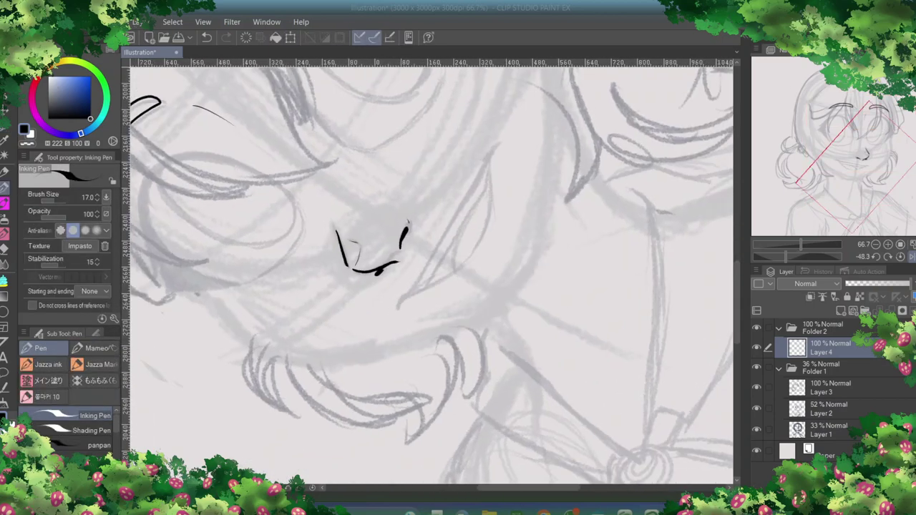
mouse_move(400, 305)
mouse_down()
mouse_move(493, 149)
mouse_move(398, 306)
mouse_up()
key(ctrl+z)
drag(492, 154, 472, 250)
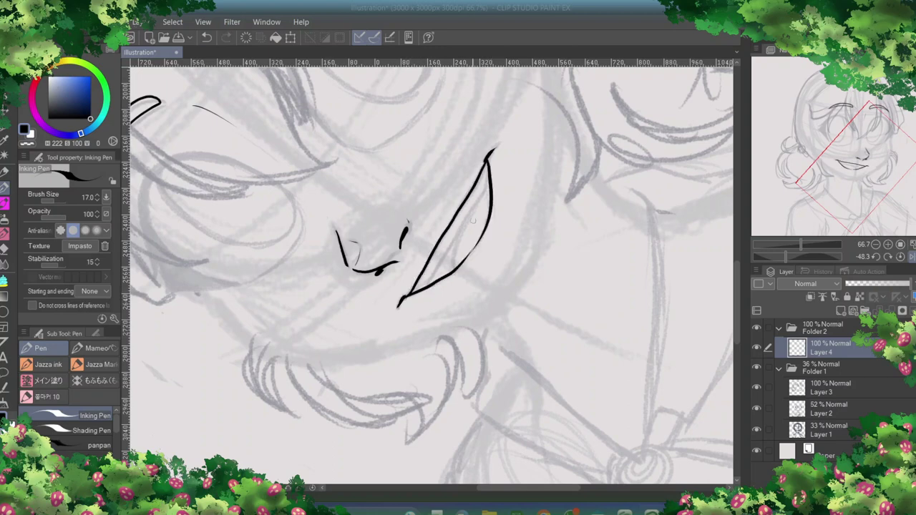
Tidy the mouth outline and draw the teeth line and tongue line inside it
scroll(437, 275, up, 1)
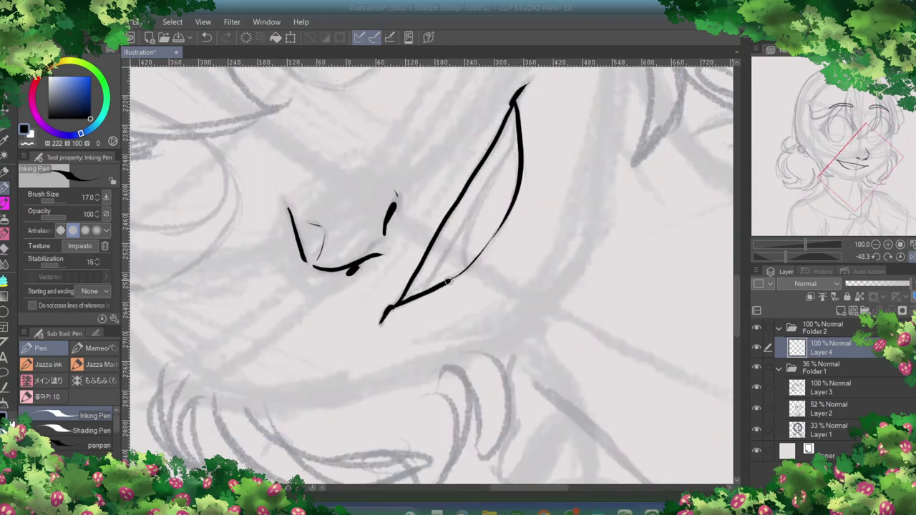
key(e)
key(p)
drag(516, 118, 420, 293)
drag(478, 204, 465, 264)
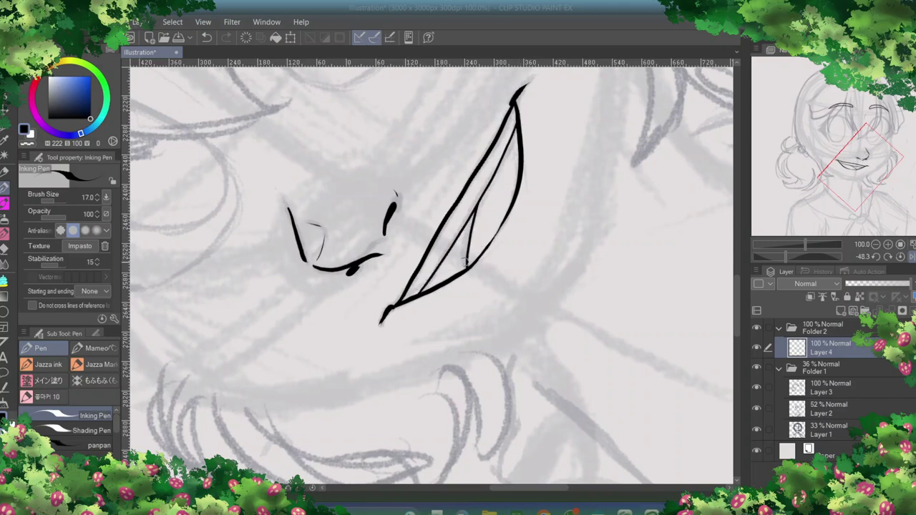
key(ctrl+@)
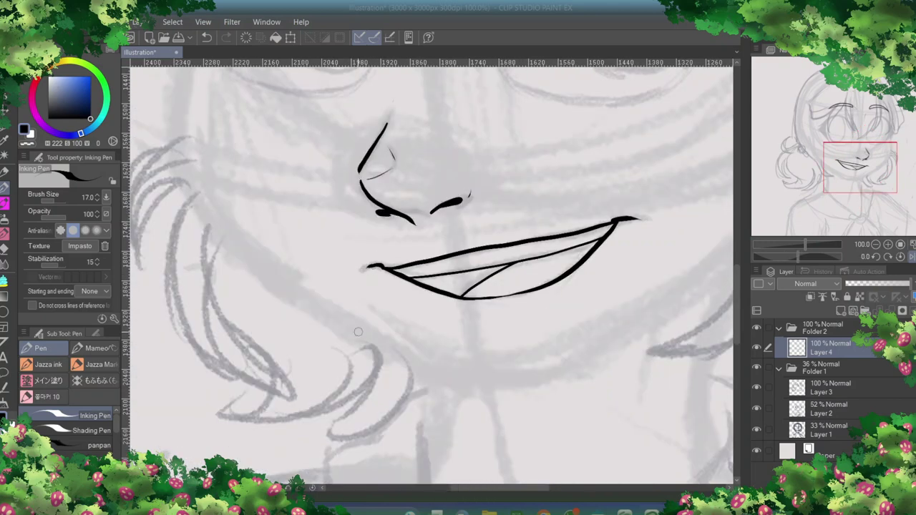
Ink thin curved lower eyelid lines under both eyes
key(p)
key(e)
drag(740, 274, 740, 238)
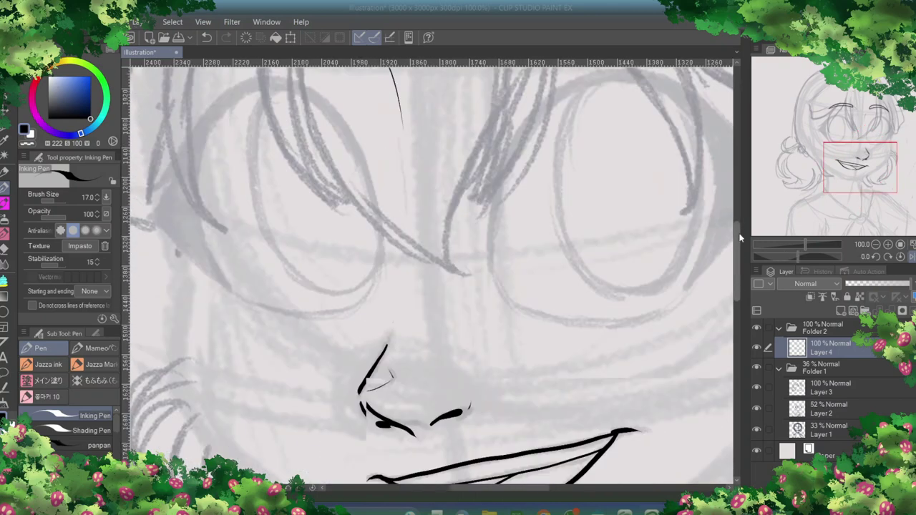
key(ctrl+minus)
drag(499, 344, 587, 336)
key(e)
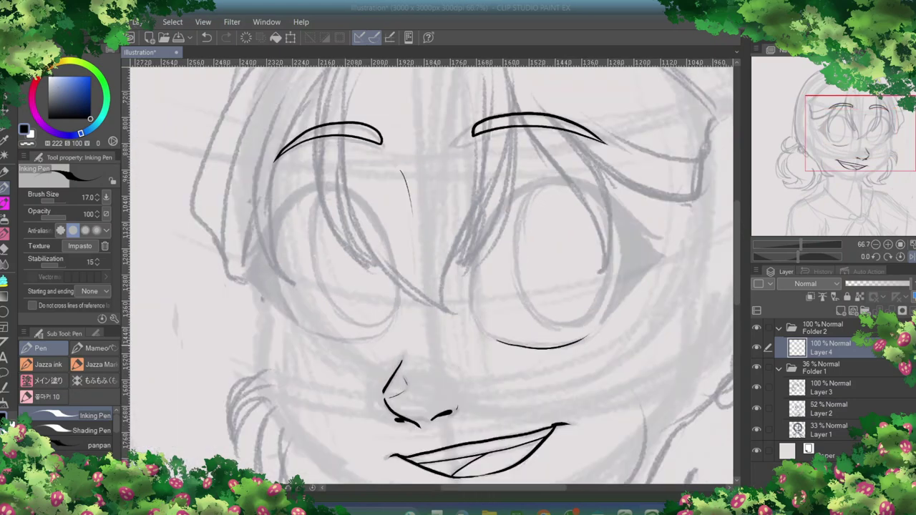
Ink the inner edge and lobe of the ear beside the right eye, redrawing it slightly lower
drag(423, 384, 239, 372)
drag(549, 179, 526, 230)
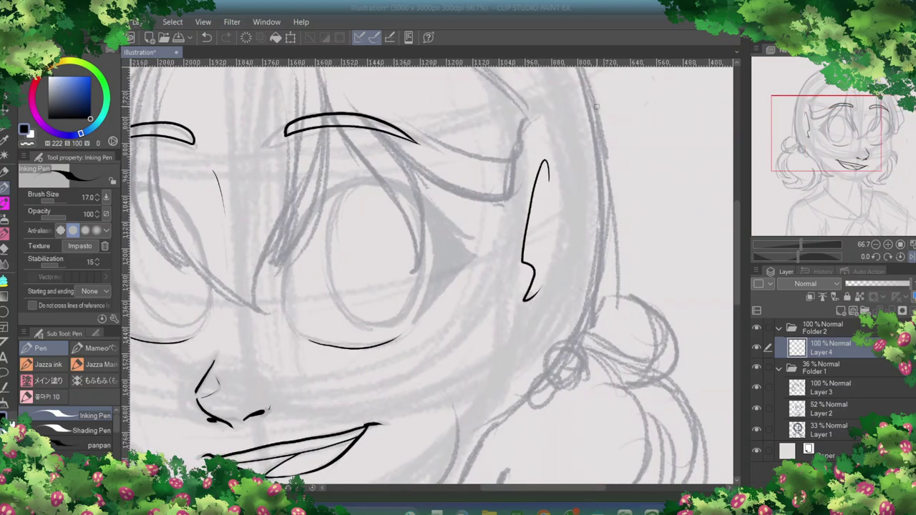
key(ctrl+z)
drag(538, 190, 521, 330)
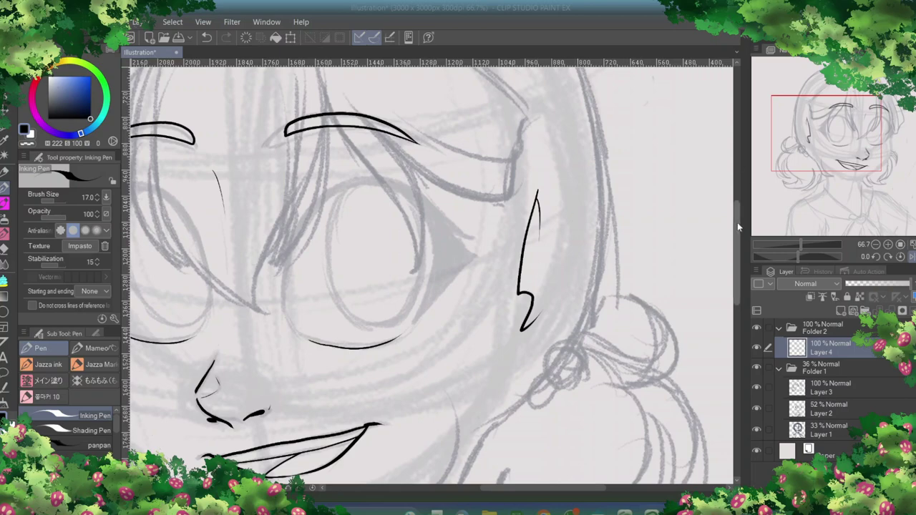
key(ctrl+minus)
scroll(739, 227, down, 3)
key(ctrl+plus)
scroll(740, 269, up, 3)
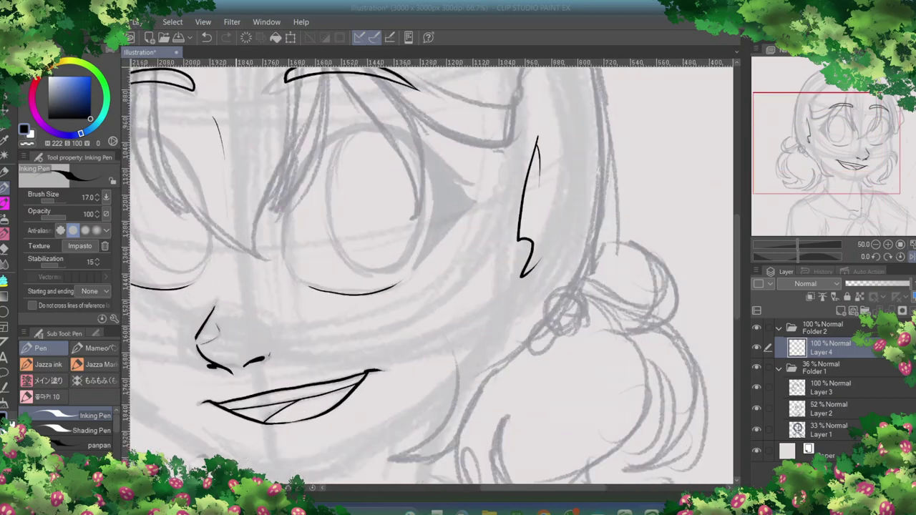
mouse_move(380, 262)
mouse_down()
mouse_move(425, 146)
mouse_move(516, 170)
mouse_move(520, 264)
mouse_up()
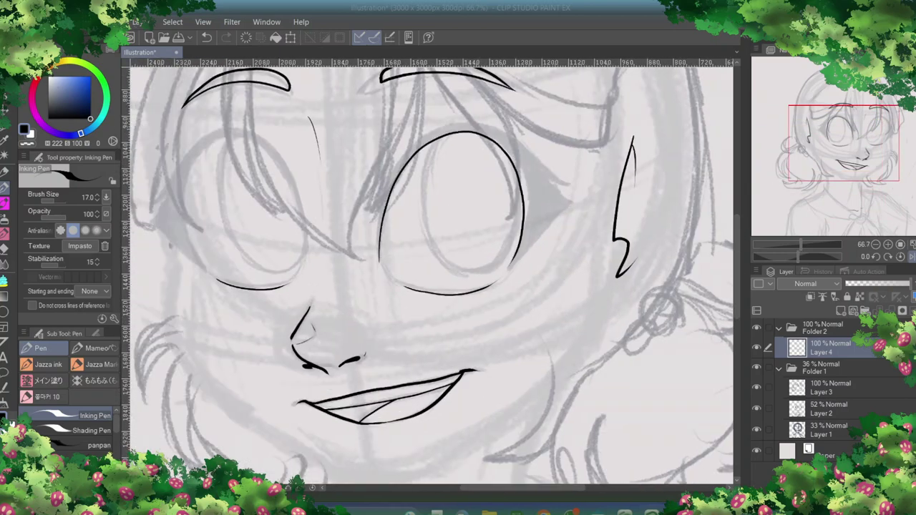
key(ctrl+plus)
key(ctrl+z)
key(ctrl+z)
Ink the right eye's upper lash line with its outer wing outline and fill the lid line solid black
mouse_move(492, 188)
mouse_down()
mouse_move(570, 250)
mouse_move(549, 390)
mouse_move(634, 306)
mouse_move(586, 237)
mouse_move(356, 314)
mouse_up()
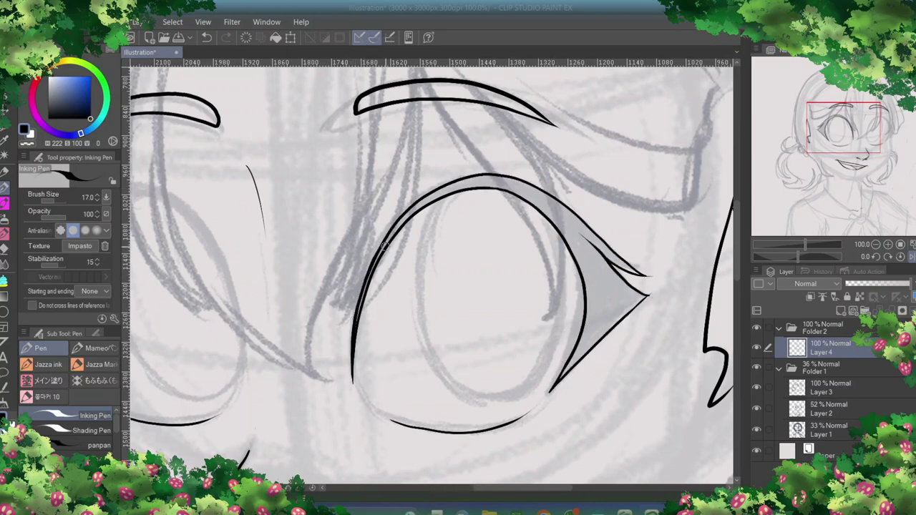
drag(379, 247, 343, 333)
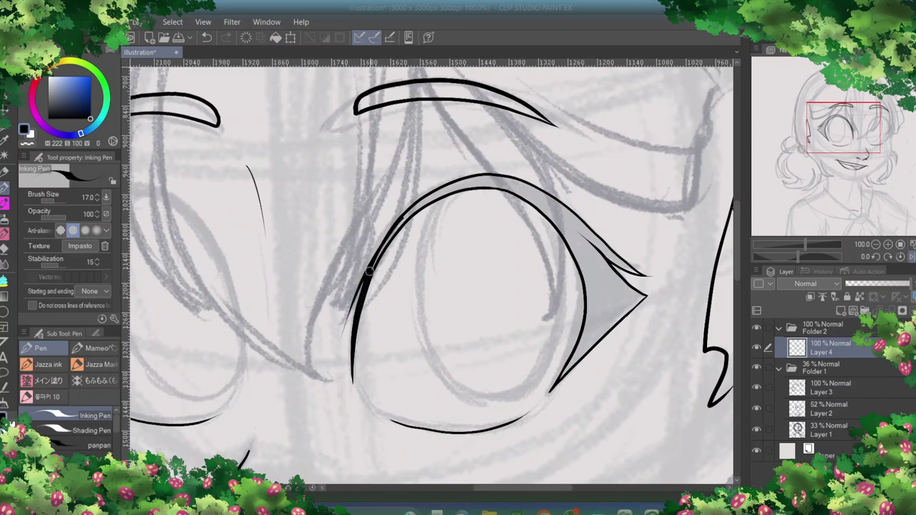
mouse_move(366, 285)
mouse_down()
mouse_move(424, 202)
mouse_move(516, 178)
mouse_move(593, 234)
mouse_up()
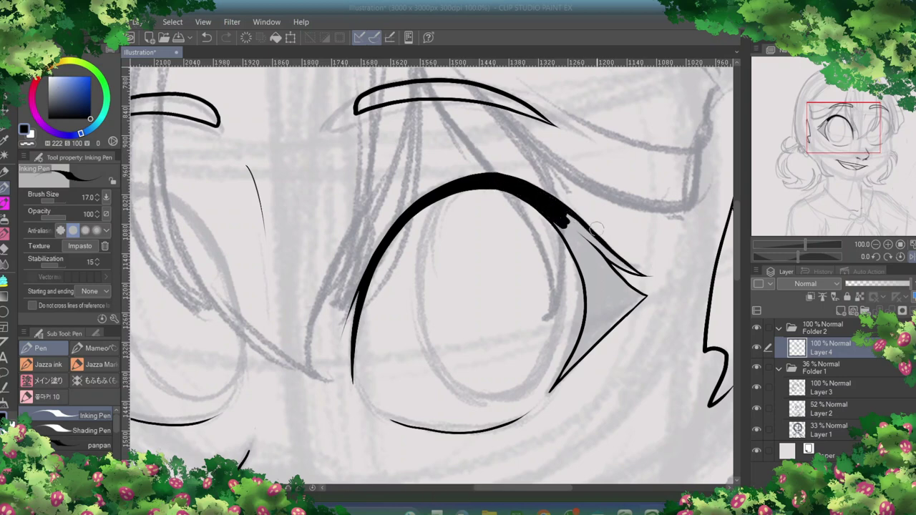
drag(628, 259, 592, 232)
drag(614, 261, 550, 217)
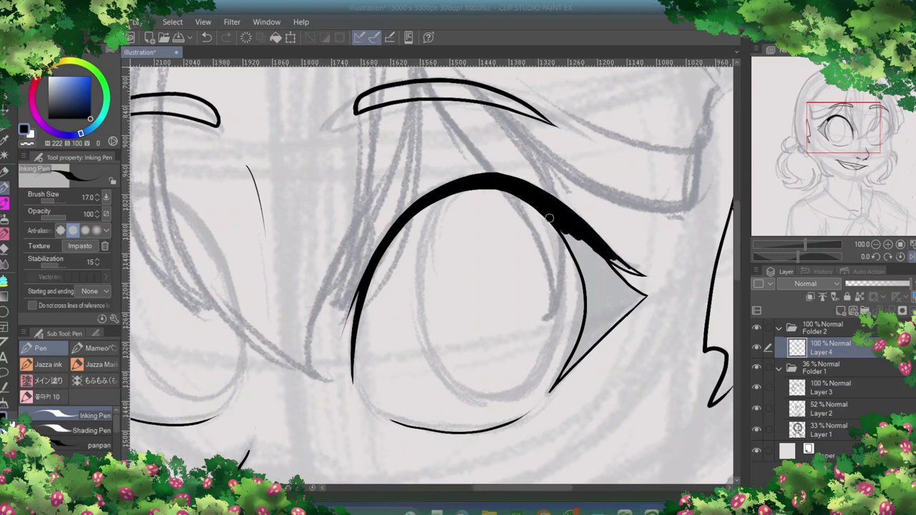
Add a lower lash spike to the right eye, fill its outer corner solid black and smooth the edges
drag(560, 382, 628, 331)
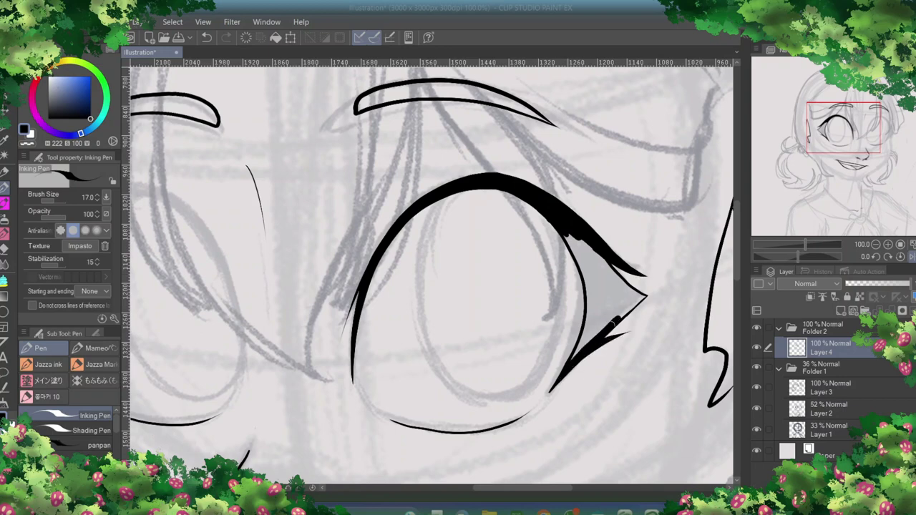
mouse_move(641, 297)
mouse_down()
mouse_move(572, 237)
mouse_move(592, 297)
mouse_up()
key(e)
key(p)
mouse_move(619, 250)
mouse_down()
mouse_move(587, 305)
mouse_move(605, 326)
mouse_up()
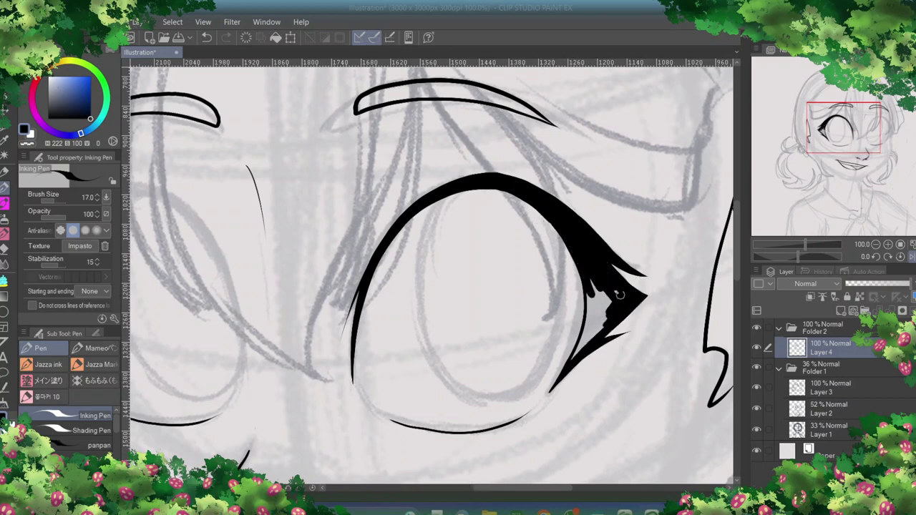
mouse_move(615, 289)
mouse_down()
mouse_move(594, 288)
mouse_move(587, 315)
mouse_up()
drag(573, 369, 594, 332)
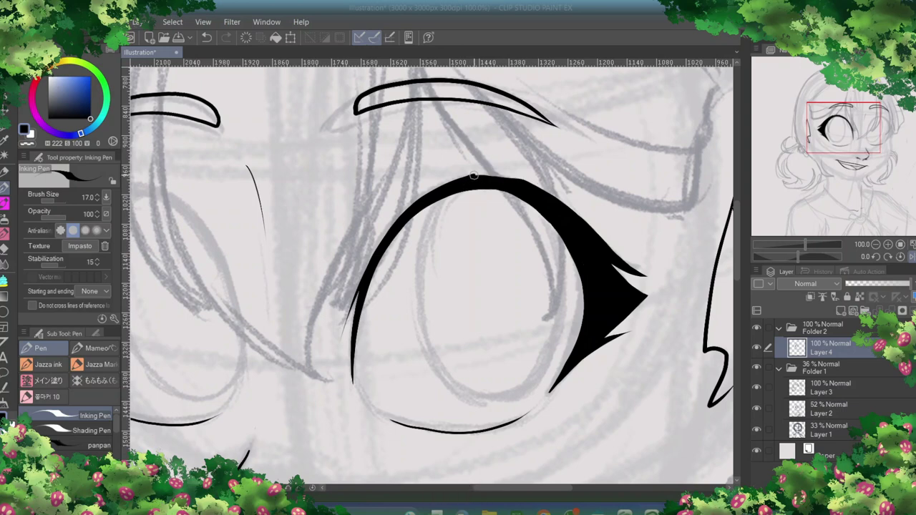
key(e)
key(p)
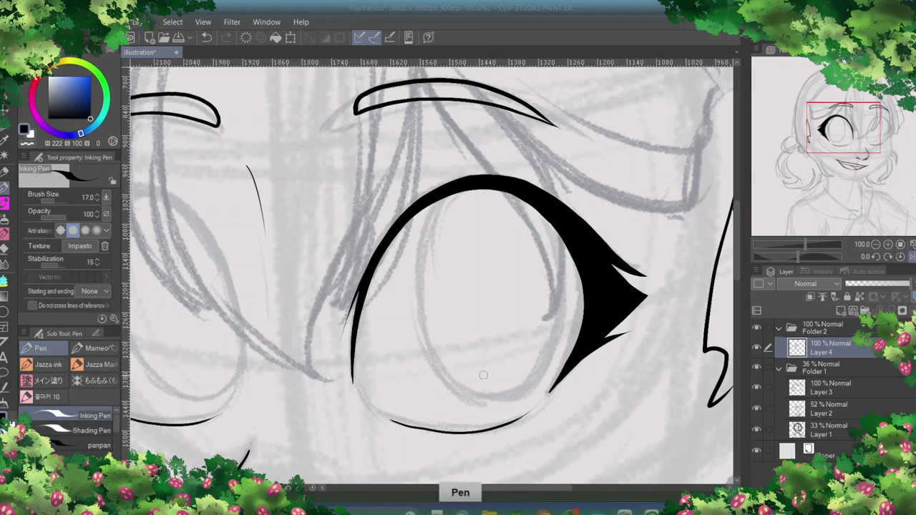
Ink the outline of the left eye's upper lash line and pointed outer wing over the sketch
scroll(451, 479, left, 5)
drag(256, 309, 301, 405)
mouse_move(262, 294)
mouse_down()
mouse_move(350, 192)
mouse_move(440, 325)
mouse_move(442, 380)
mouse_up()
key(ctrl+z)
mouse_move(255, 309)
mouse_down()
mouse_move(357, 194)
mouse_move(450, 390)
mouse_up()
mouse_move(292, 398)
mouse_down()
mouse_move(211, 324)
mouse_move(209, 297)
mouse_move(323, 182)
mouse_move(405, 223)
mouse_move(449, 357)
mouse_up()
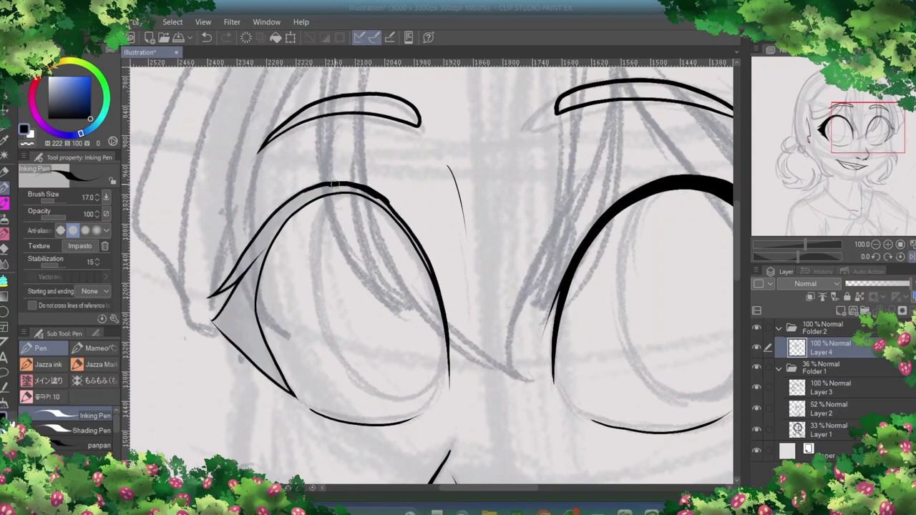
Thicken the left eye's upper lash line into a solid black tapered arc down to the inner corner
drag(425, 250, 448, 342)
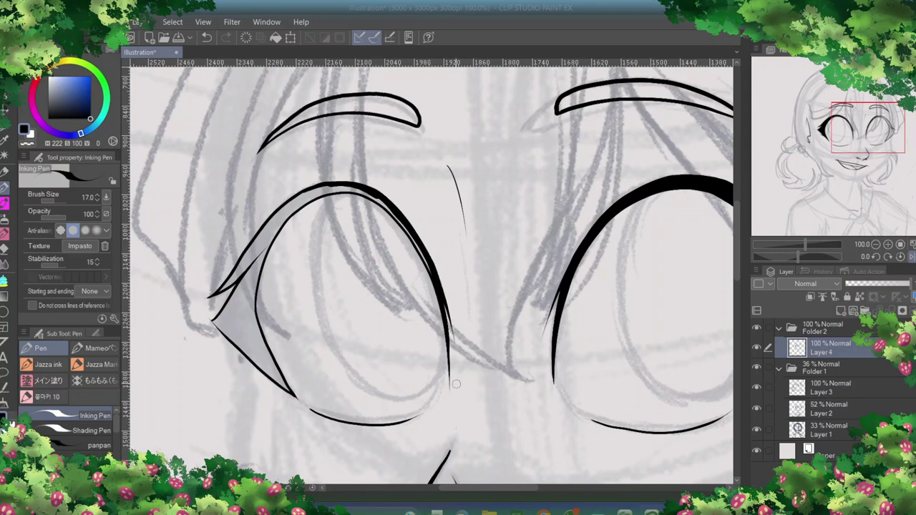
key(ctrl+z)
drag(425, 250, 449, 331)
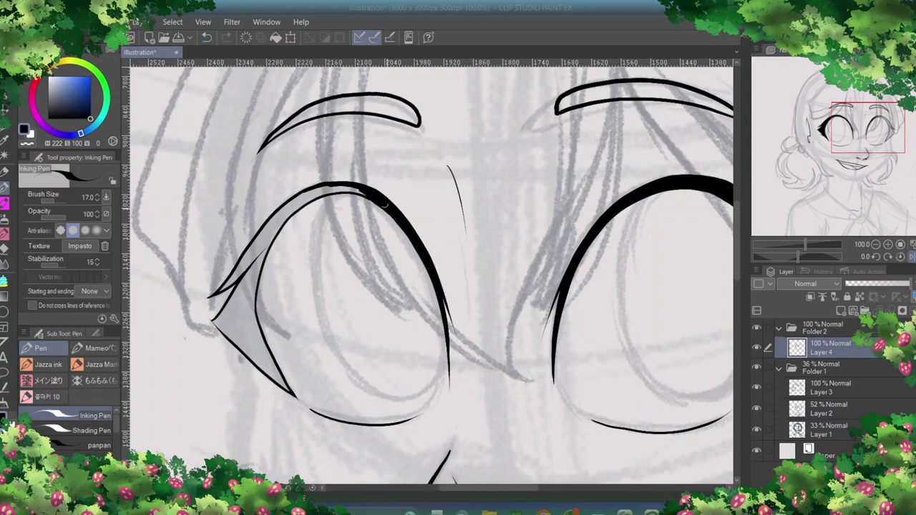
mouse_move(224, 288)
mouse_down()
mouse_move(271, 220)
mouse_move(343, 187)
mouse_up()
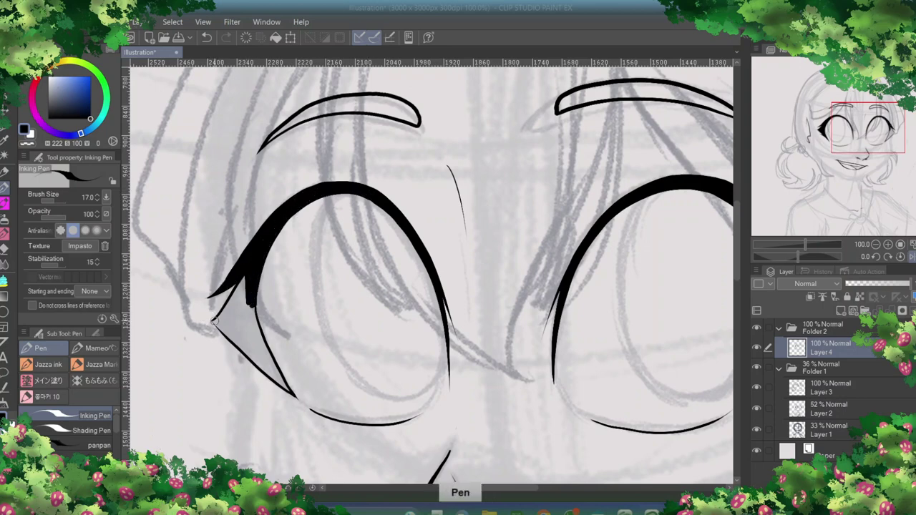
Fill the left eye's outer wing solid black and add a small lower lash spike
mouse_move(214, 323)
mouse_down()
mouse_move(236, 291)
mouse_move(252, 308)
mouse_up()
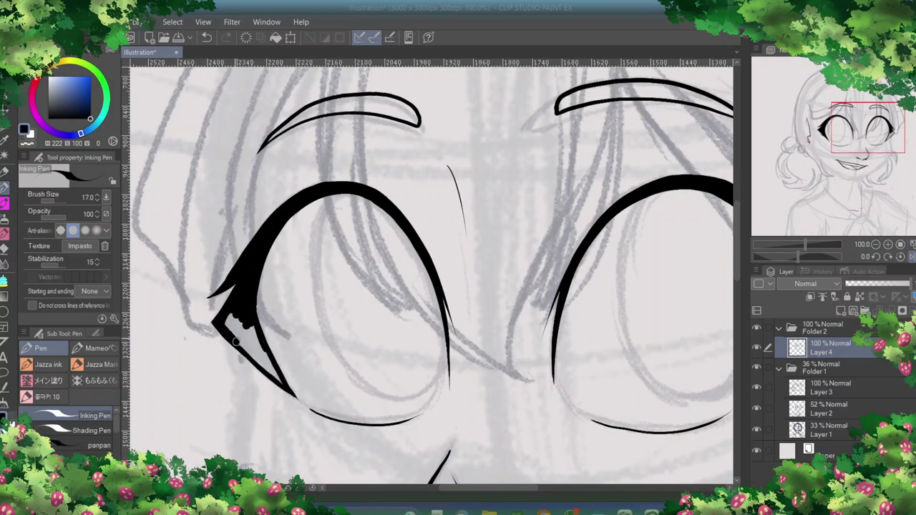
mouse_move(236, 342)
mouse_down()
mouse_move(265, 356)
mouse_move(259, 348)
mouse_up()
scroll(260, 348, right, 3)
scroll(260, 348, left, 4)
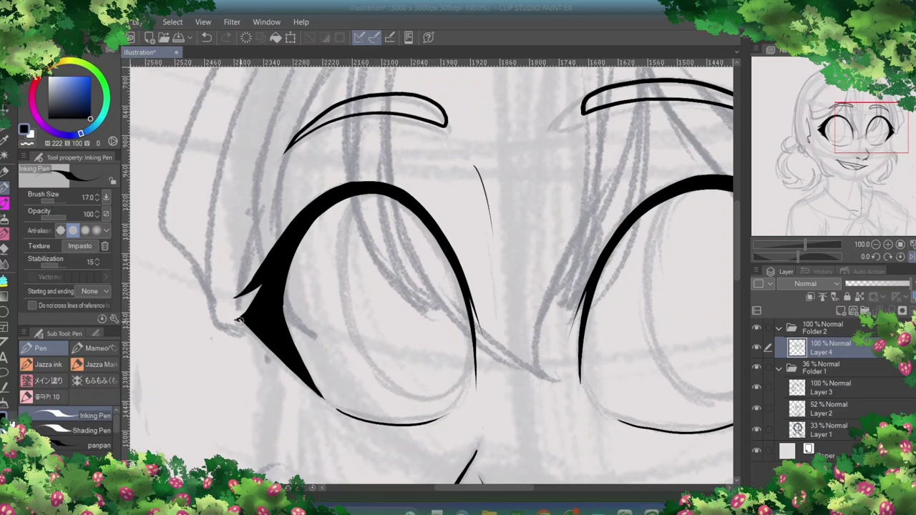
drag(283, 361, 322, 402)
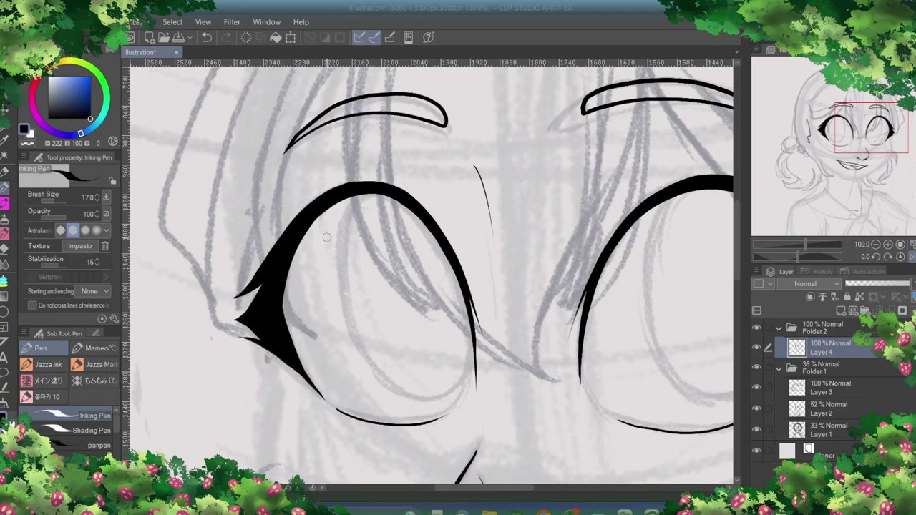
Lower the line art layer's opacity to 59% and add a new layer above it
mouse_move(465, 491)
mouse_down()
mouse_move(500, 491)
mouse_move(444, 493)
mouse_up()
drag(909, 283, 883, 283)
key(ctrl+shift+n)
key(ctrl+minus)
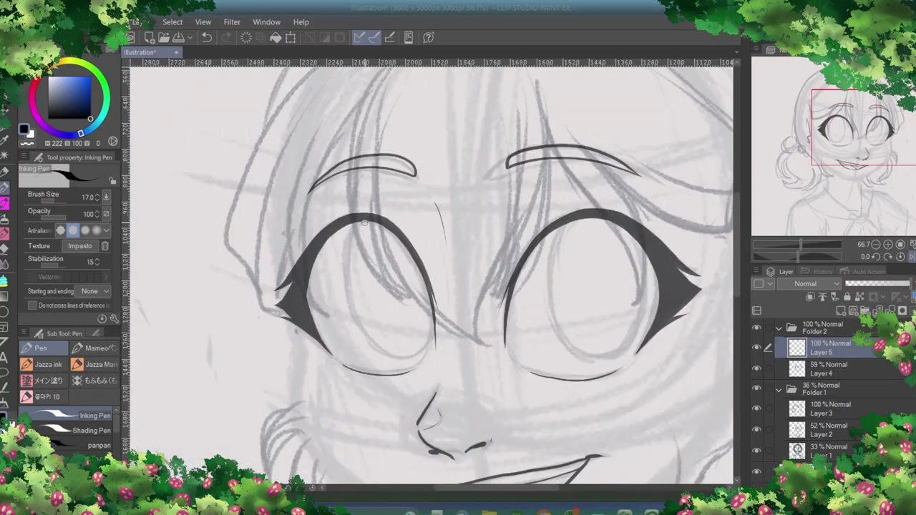
Ink the iris outline of the left eye on the new layer, following the sketch
mouse_move(364, 219)
mouse_down()
mouse_move(344, 293)
mouse_move(421, 358)
mouse_move(434, 309)
mouse_move(346, 247)
mouse_move(431, 287)
mouse_up()
key(ctrl+z)
key(ctrl+z)
key(ctrl+z)
Ink the iris outline of the right eye, erasing and redrawing its outer edge
mouse_move(569, 219)
mouse_down()
mouse_move(647, 237)
mouse_move(648, 279)
mouse_up()
key(ctrl+z)
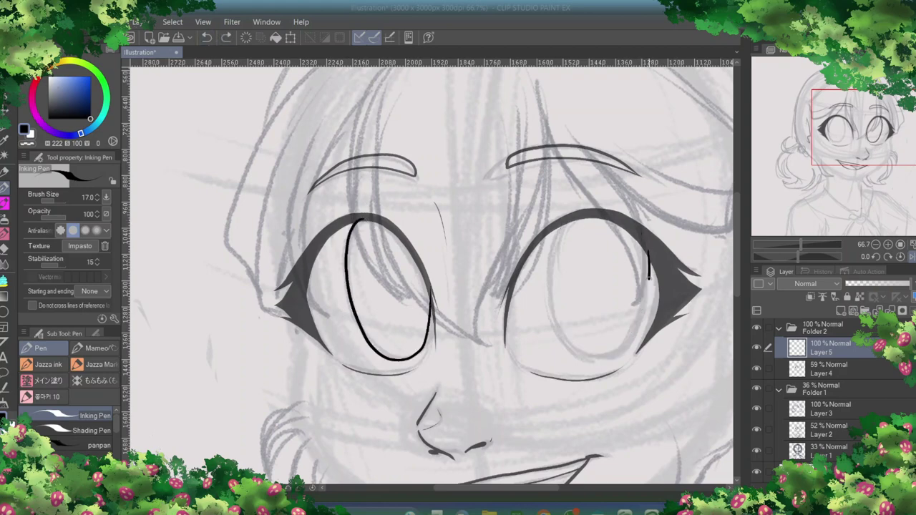
mouse_move(640, 325)
mouse_down()
mouse_move(563, 218)
mouse_move(573, 355)
mouse_move(640, 325)
mouse_up()
key(ctrl+z)
key(e)
mouse_move(637, 227)
mouse_down()
mouse_move(642, 327)
mouse_move(648, 300)
mouse_up()
key(p)
drag(647, 254, 648, 295)
Lasso the left iris outline and nudge it slightly with a transform
key(e)
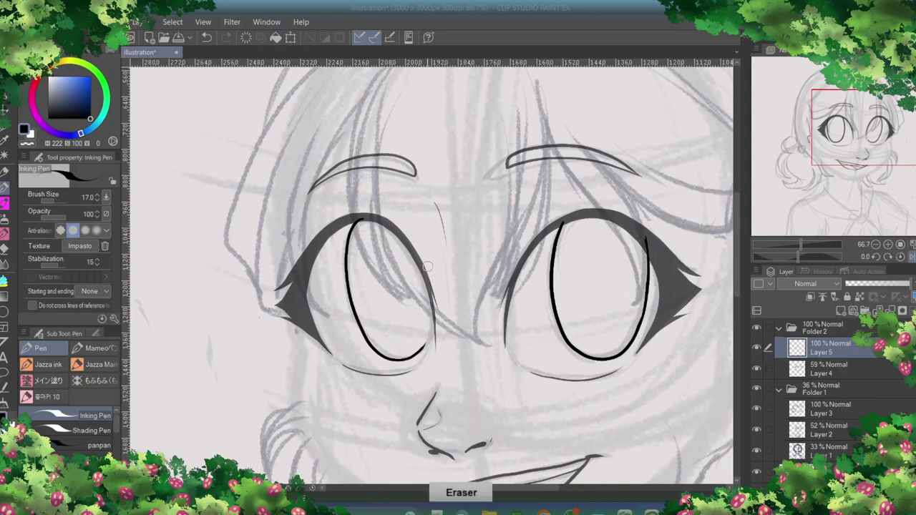
click(5, 131)
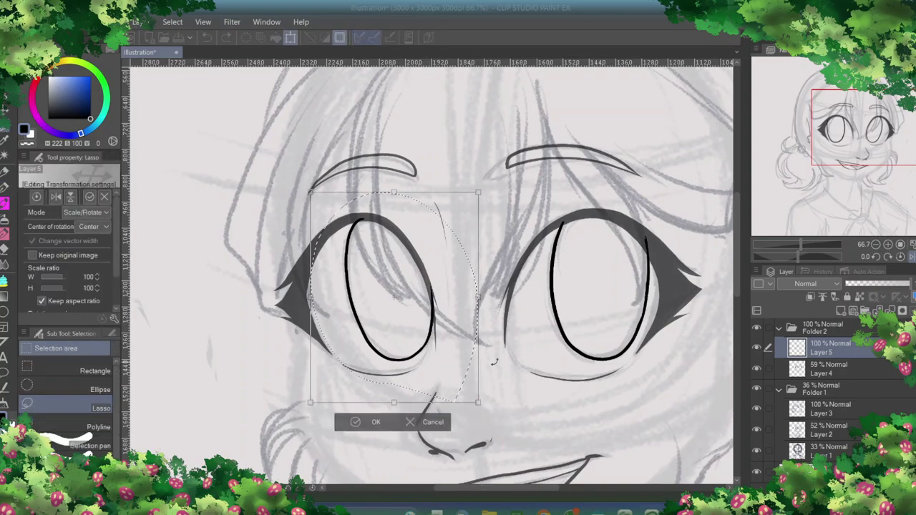
key(e)
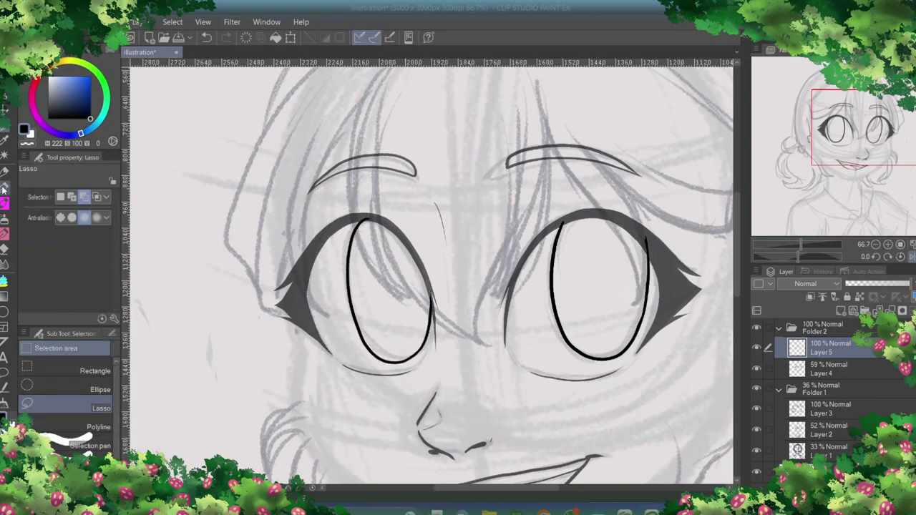
Ink two overlapping round hair-tie beads below the ear, following the sketch
key(p)
scroll(577, 113, down, 3)
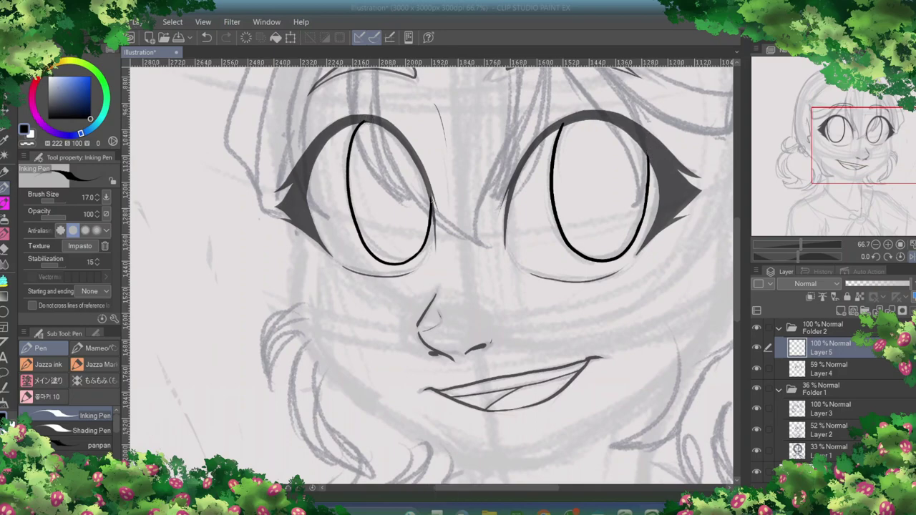
scroll(517, 424, right, 4)
key(e)
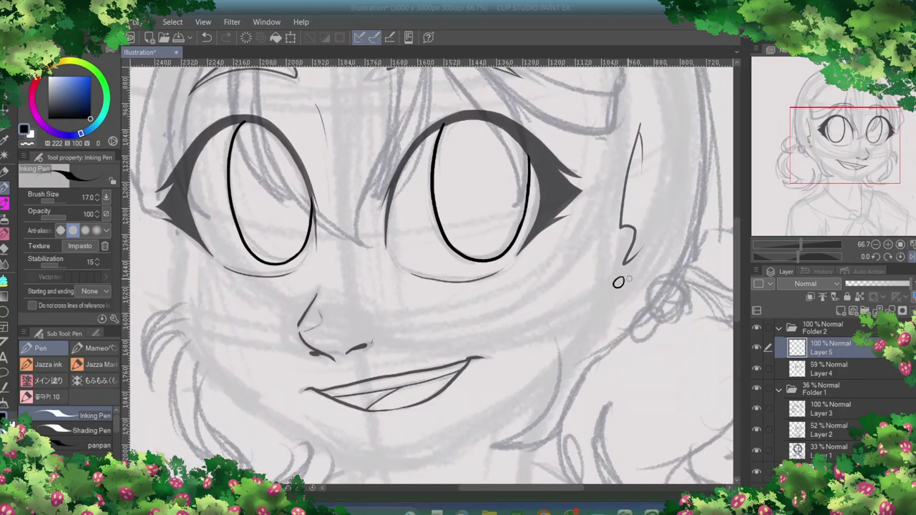
key(p)
mouse_move(651, 317)
mouse_down()
mouse_move(654, 292)
mouse_move(625, 330)
mouse_up()
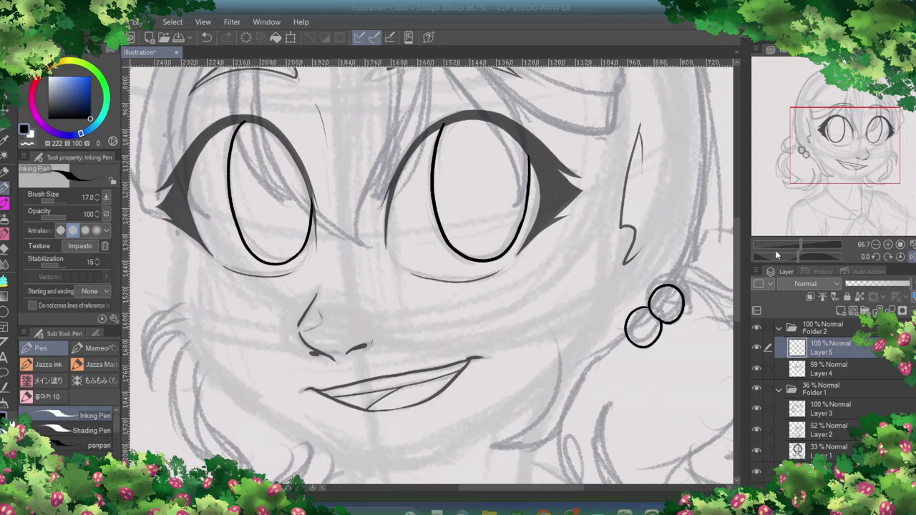
Lower the opacity of the layer with the irises and beads to 55% and add a new layer above it
click(881, 284)
click(841, 310)
Ink the outer outline of the ear from its upper edge around to the lobe on the new layer
scroll(619, 186, up, 2)
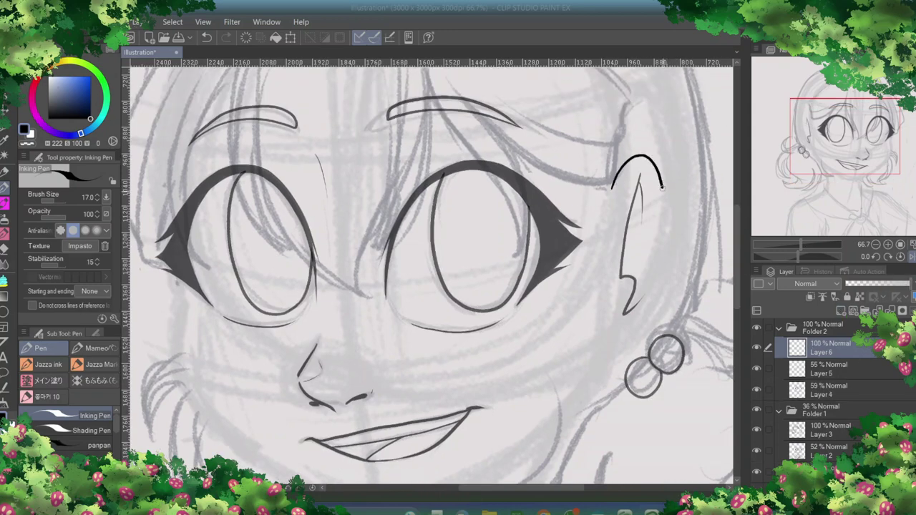
key(ctrl+z)
key(p)
mouse_move(612, 189)
mouse_down()
mouse_move(655, 300)
mouse_move(608, 342)
mouse_up()
Ink the jawline from the ear lobe around the chin and up to the left cheek, redoing the misplaced stroke
scroll(739, 291, down, 3)
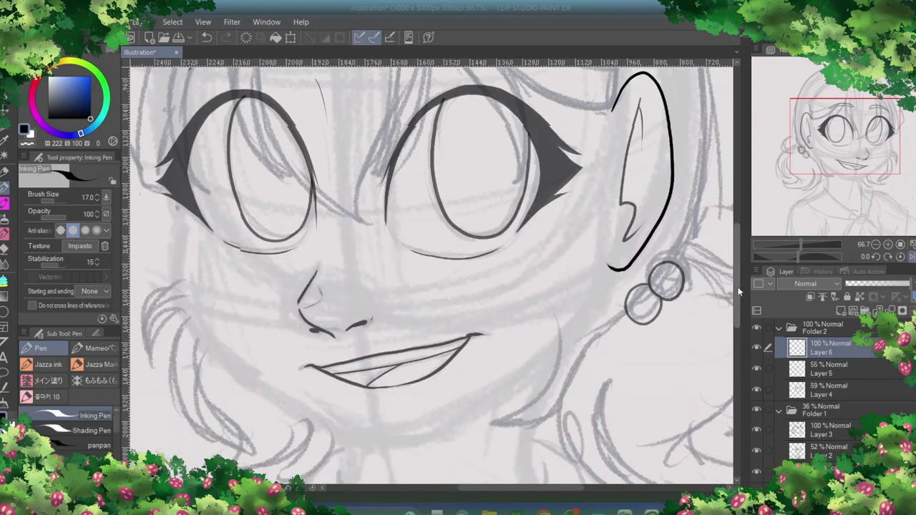
mouse_move(608, 240)
mouse_down()
mouse_move(605, 263)
mouse_move(420, 431)
mouse_up()
mouse_move(183, 214)
mouse_down()
mouse_move(180, 282)
mouse_move(349, 425)
mouse_move(469, 398)
mouse_move(220, 344)
mouse_move(421, 435)
mouse_up()
key(ctrl+z)
key(p)
Ink both sides of the neck from the jawline down toward the shoulders
scroll(740, 282, down, 6)
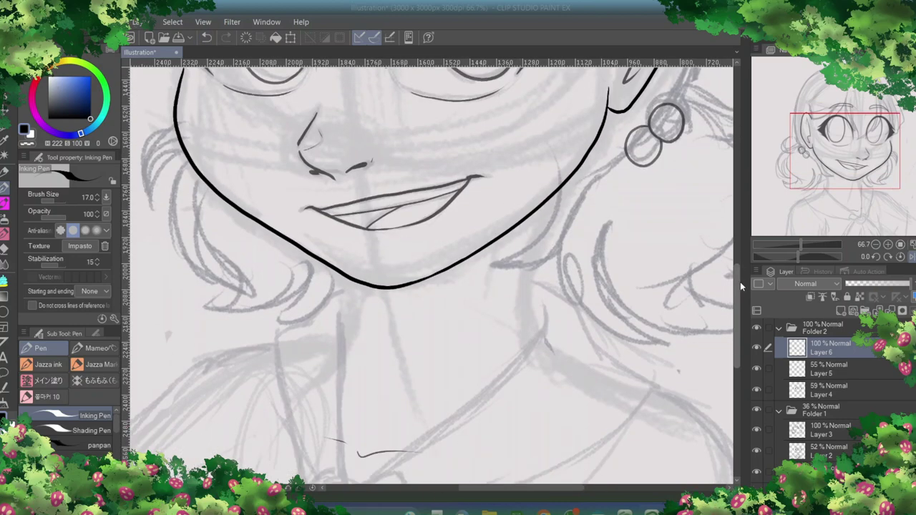
drag(581, 161, 538, 365)
drag(347, 277, 305, 391)
Ink the left side of the face from the cheek past the eye up to the forehead
scroll(737, 286, up, 5)
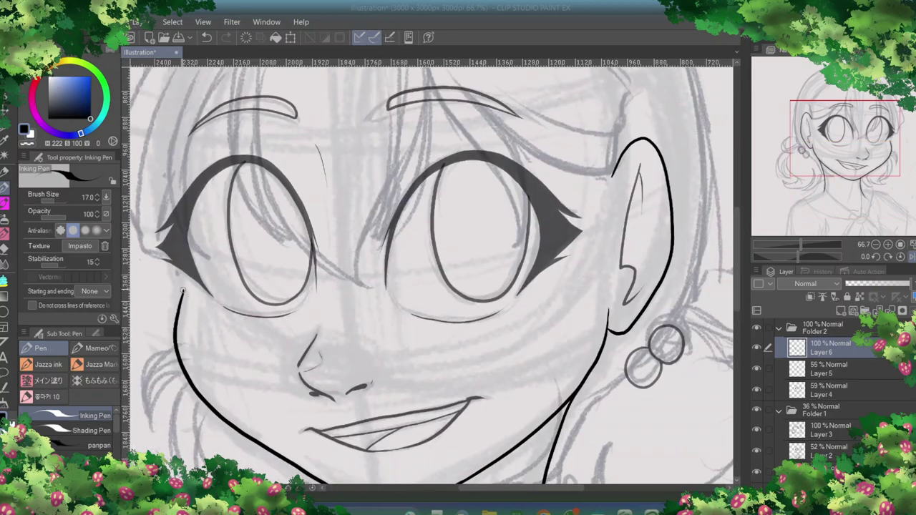
key(ctrl+z)
mouse_move(183, 291)
mouse_down()
mouse_move(157, 87)
mouse_move(182, 290)
mouse_up()
click(206, 37)
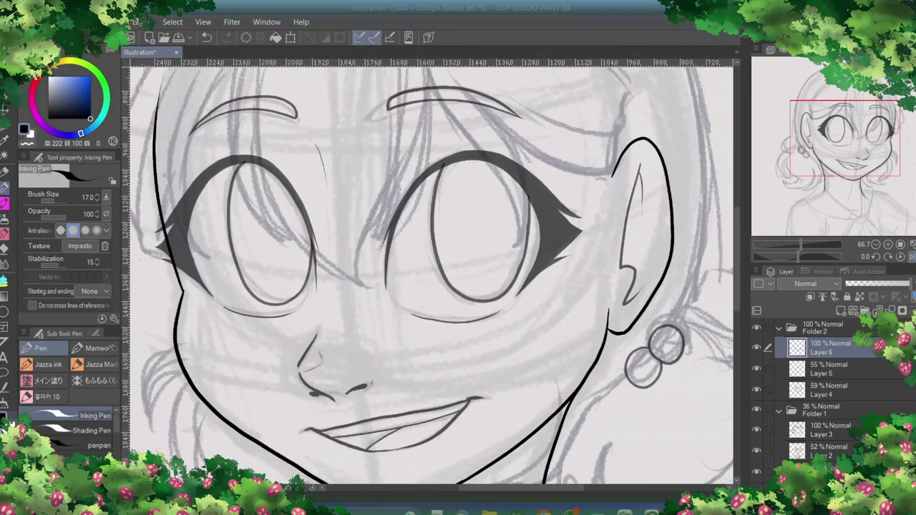
Rotate the canvas to ink a line along the left shoulder, then reset the rotation
scroll(430, 272, down, 5)
scroll(429, 272, left, 5)
drag(500, 178, 430, 286)
drag(471, 319, 420, 454)
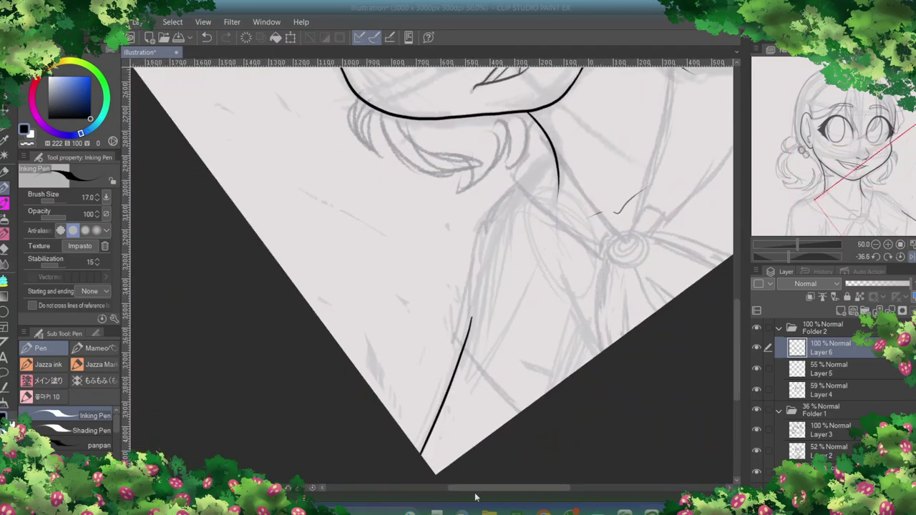
key(ctrl+@)
Lower the face outline layer's opacity to 52% and add a new layer above it for the hair
scroll(738, 329, up, 5)
click(880, 288)
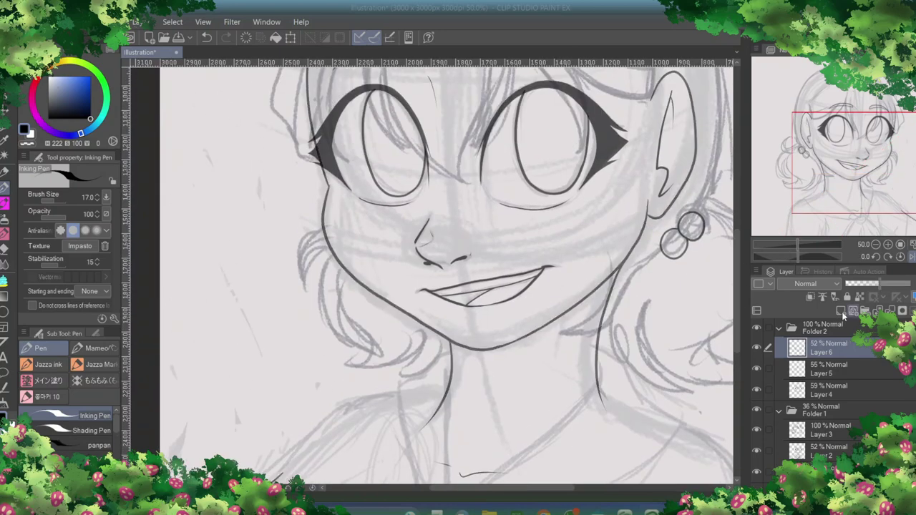
click(844, 311)
Ink the central fringe lock from the forehead over the left eye to its tip between the eyes and back up
scroll(327, 166, up, 5)
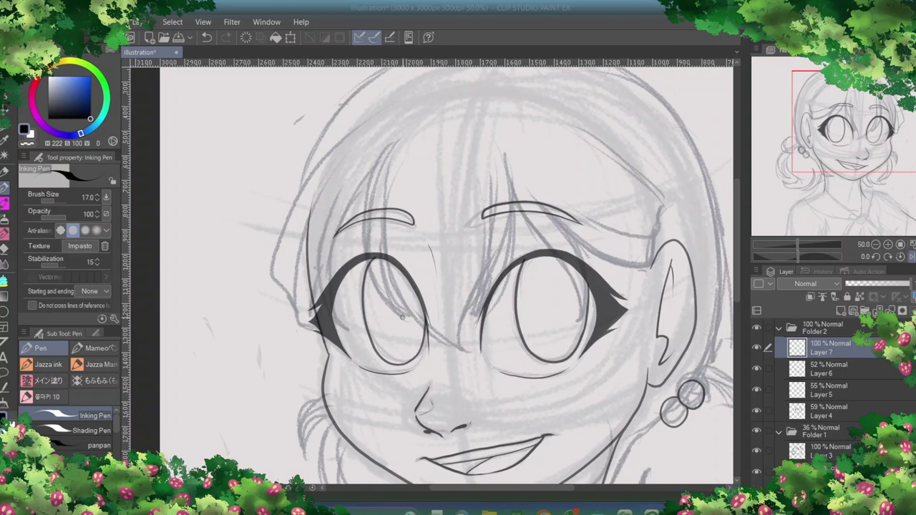
drag(398, 135, 395, 314)
key(e)
drag(386, 226, 402, 317)
key(p)
drag(399, 211, 463, 349)
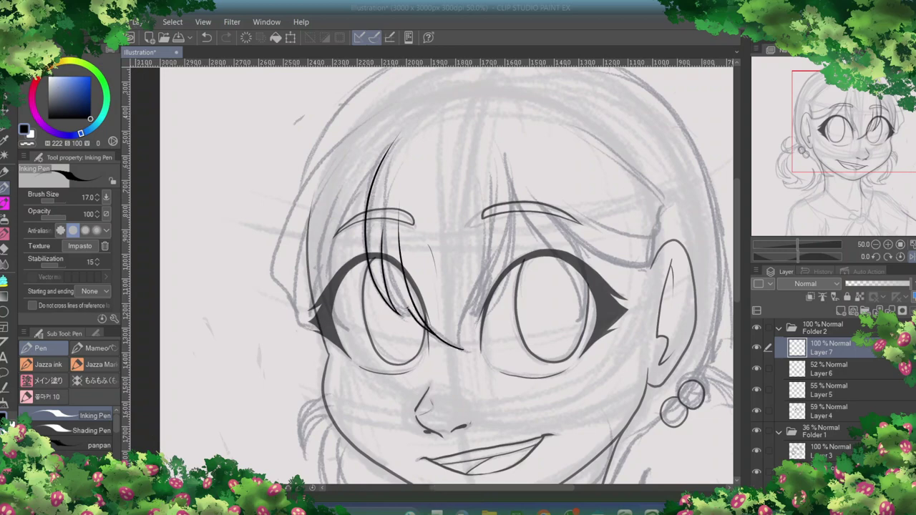
drag(392, 175, 408, 307)
drag(463, 349, 488, 180)
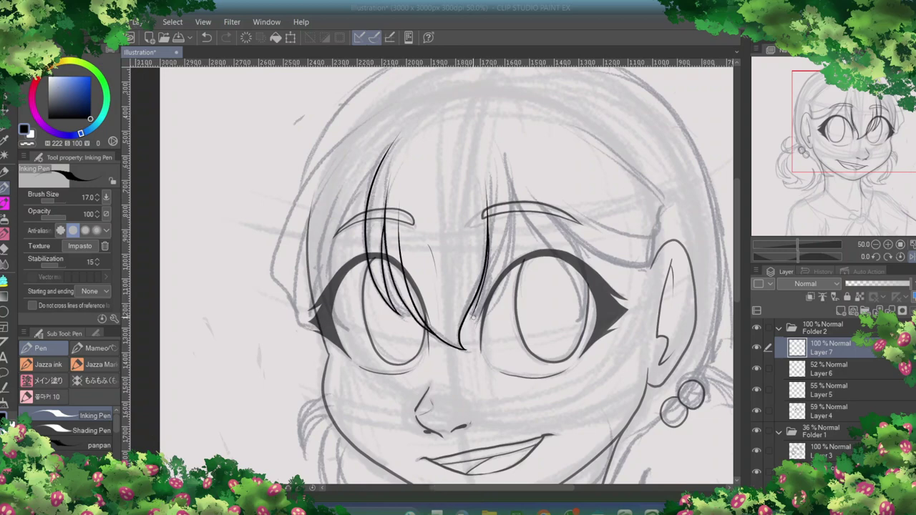
Ink the fringe strands around and over the right eye and the side strands sweeping back toward the ear
drag(473, 317, 505, 162)
key(ctrl+z)
scroll(473, 319, up, 1)
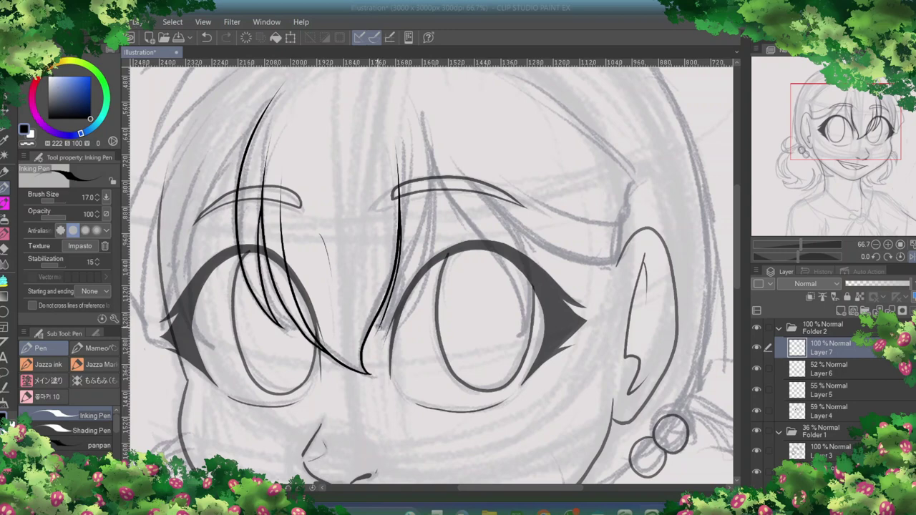
drag(378, 329, 424, 116)
mouse_move(428, 149)
mouse_down()
mouse_move(515, 342)
mouse_move(453, 152)
mouse_up()
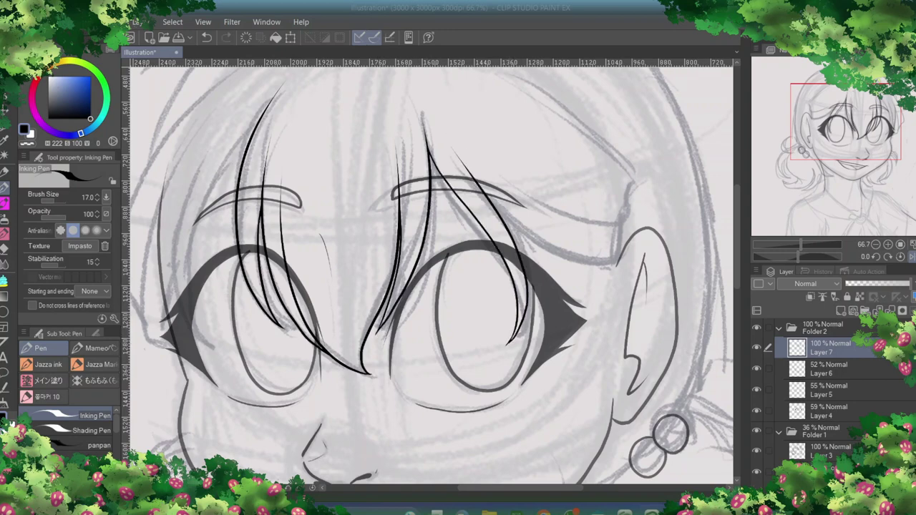
mouse_move(501, 217)
mouse_down()
mouse_move(620, 266)
mouse_move(530, 228)
mouse_up()
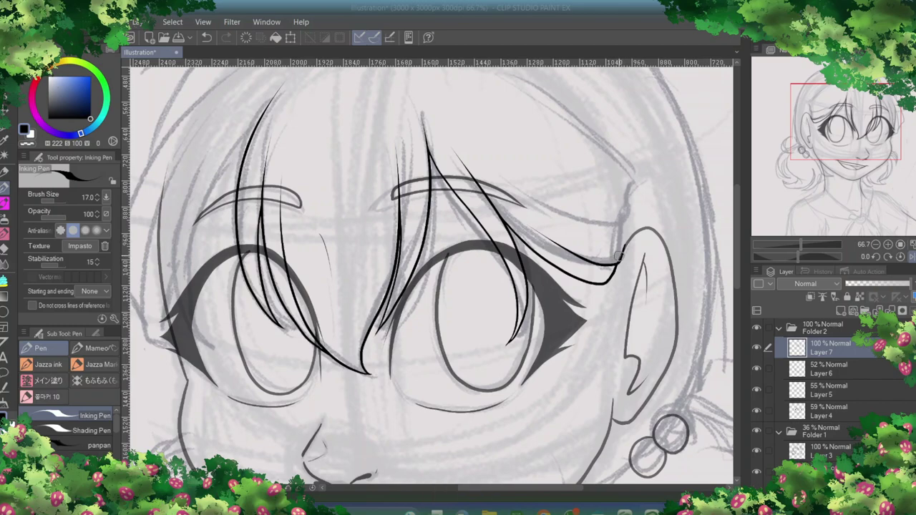
mouse_move(639, 198)
mouse_down()
mouse_move(634, 240)
mouse_move(514, 208)
mouse_up()
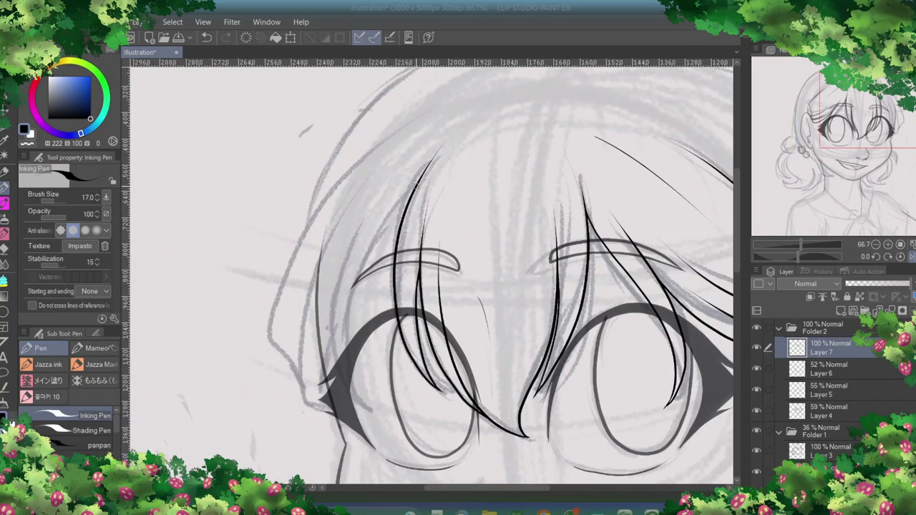
Ink the fringe strands over the outer left eye and the hair along the left side of the face
drag(421, 184, 370, 409)
drag(422, 168, 380, 412)
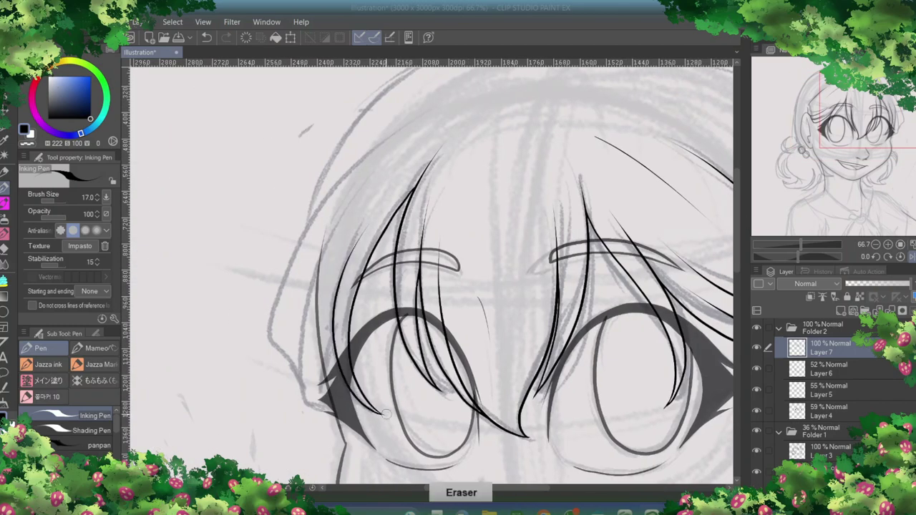
drag(336, 225, 298, 409)
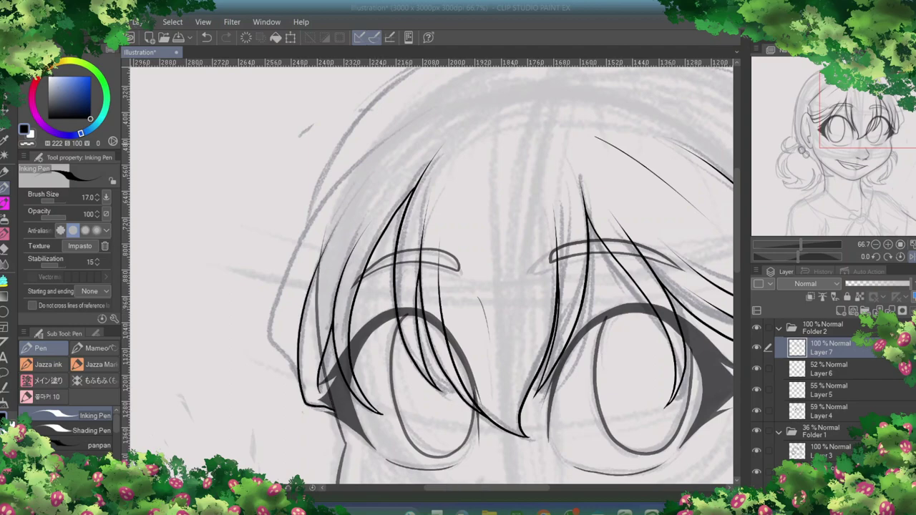
drag(303, 284, 284, 385)
Ink the outer hair outline from the left side of the face up to the parting on top of the head
drag(445, 90, 266, 365)
scroll(324, 327, up, 4)
drag(569, 163, 311, 337)
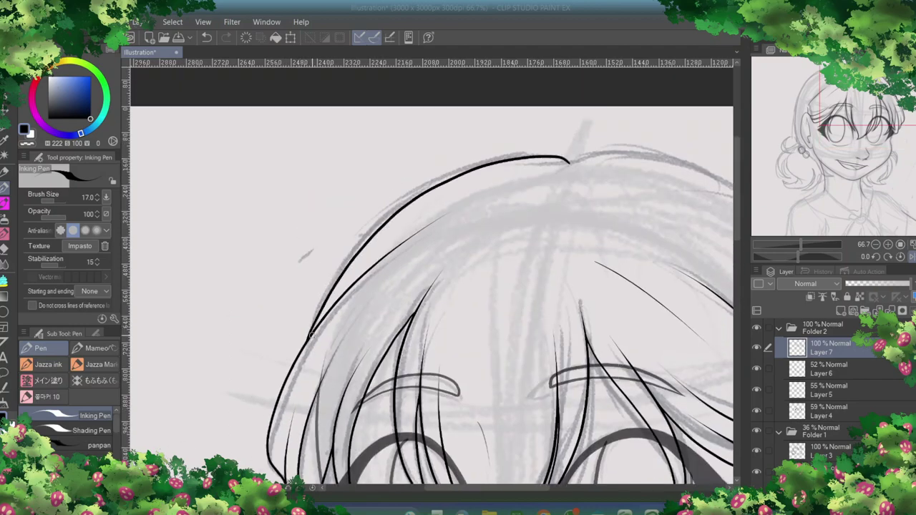
Ink the hair outline from the parting over the right side of the head down behind the ear to the beads
drag(376, 348, 401, 265)
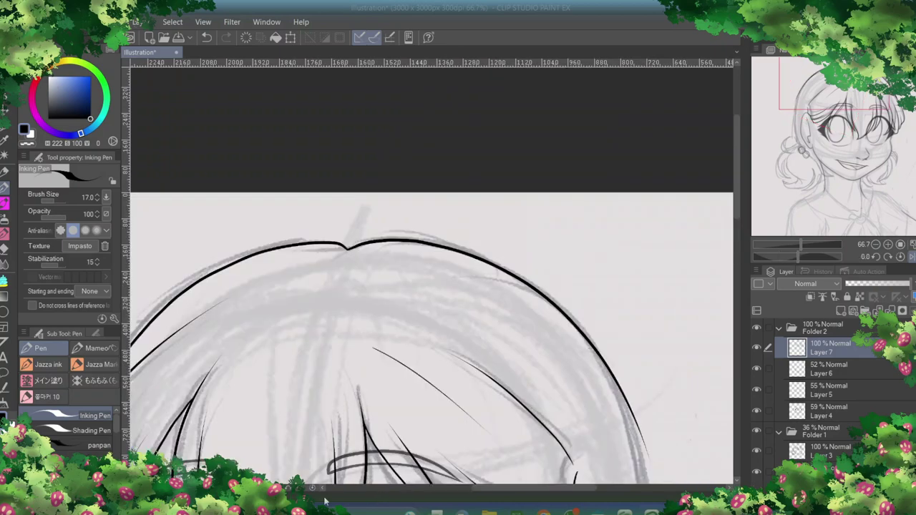
key(e)
key(p)
mouse_move(619, 130)
mouse_down()
mouse_move(627, 166)
mouse_move(617, 428)
mouse_up()
scroll(617, 428, down, 4)
drag(624, 227, 600, 330)
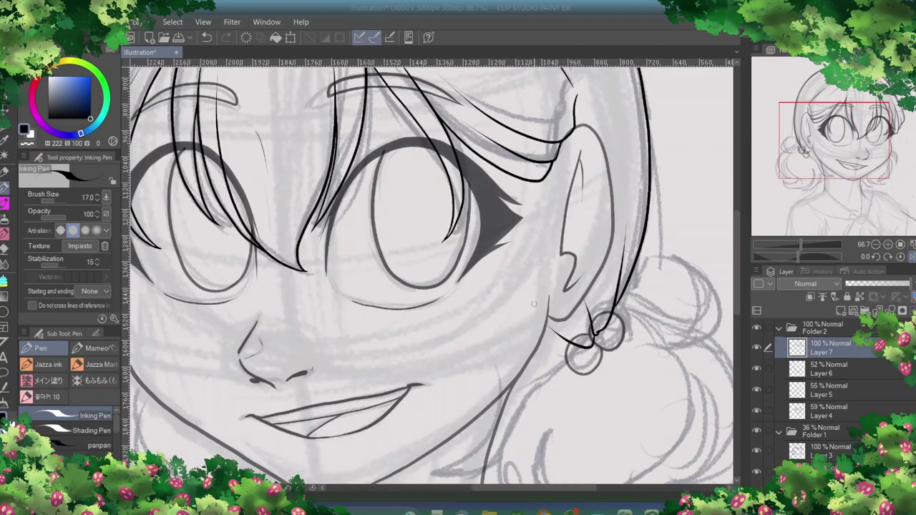
Ink the pulled-back strands from the lower bead to the jaw and erase the hair lines overlapping the beads
scroll(626, 317, down, 2)
drag(576, 297, 501, 349)
key(e)
mouse_move(577, 291)
mouse_down()
mouse_move(572, 307)
mouse_move(575, 294)
mouse_up()
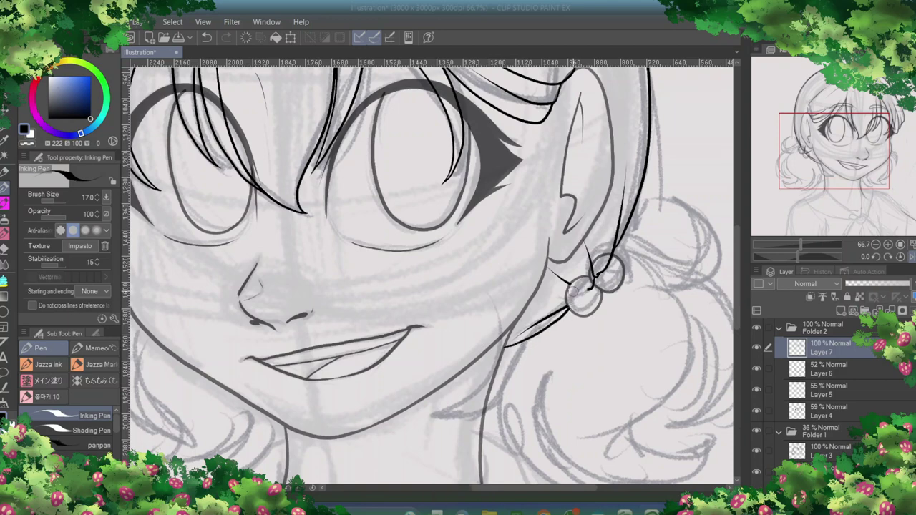
Ink the inner and lower strands of the right pigtail, undoing and redrawing the misplaced strokes
scroll(604, 270, down, 2)
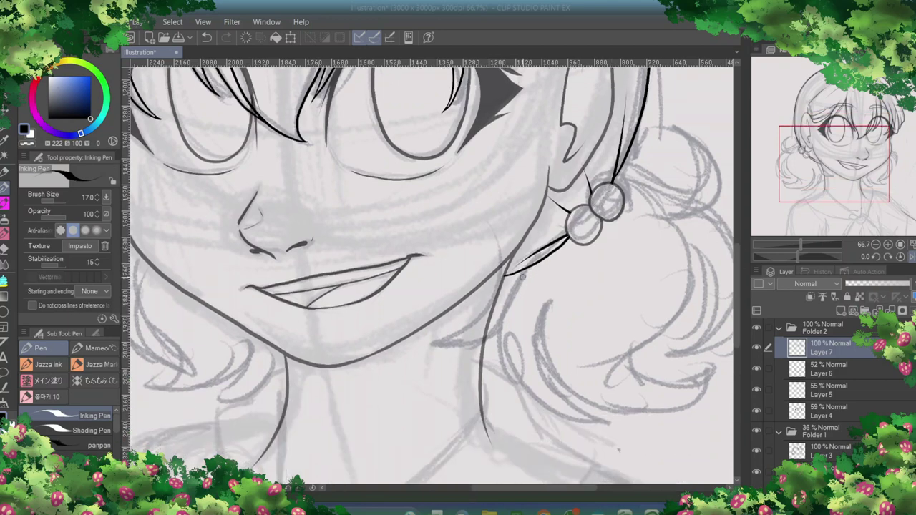
drag(523, 276, 604, 425)
key(ctrl+z)
drag(523, 323, 605, 424)
drag(504, 371, 566, 421)
drag(526, 287, 500, 375)
mouse_move(551, 295)
mouse_down()
mouse_move(600, 426)
mouse_move(712, 379)
mouse_up()
drag(709, 247, 635, 404)
key(ctrl+z)
Ink the strand below the beads and the long S-shaped curl down to the right pigtail's lower tip
drag(492, 480, 537, 481)
drag(374, 224, 357, 301)
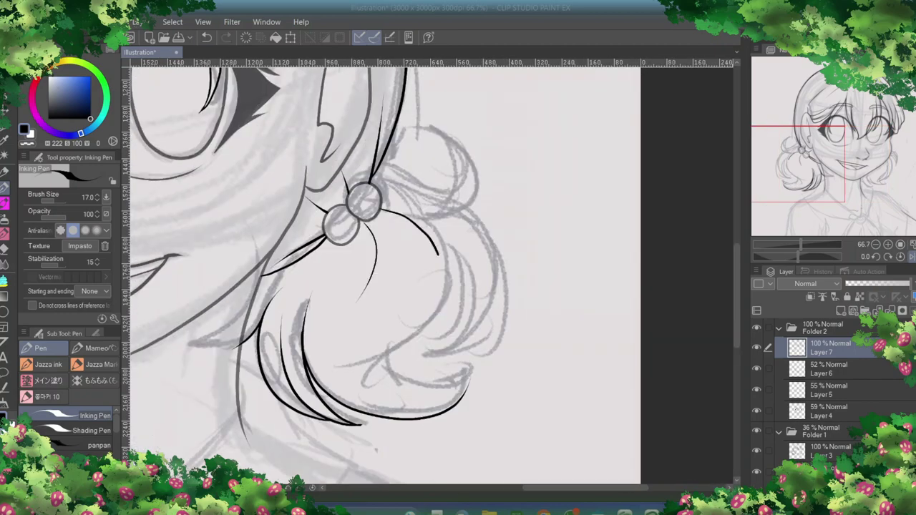
key(ctrl+z)
mouse_move(413, 214)
mouse_down()
mouse_move(406, 355)
mouse_move(469, 364)
mouse_up()
key(e)
key(p)
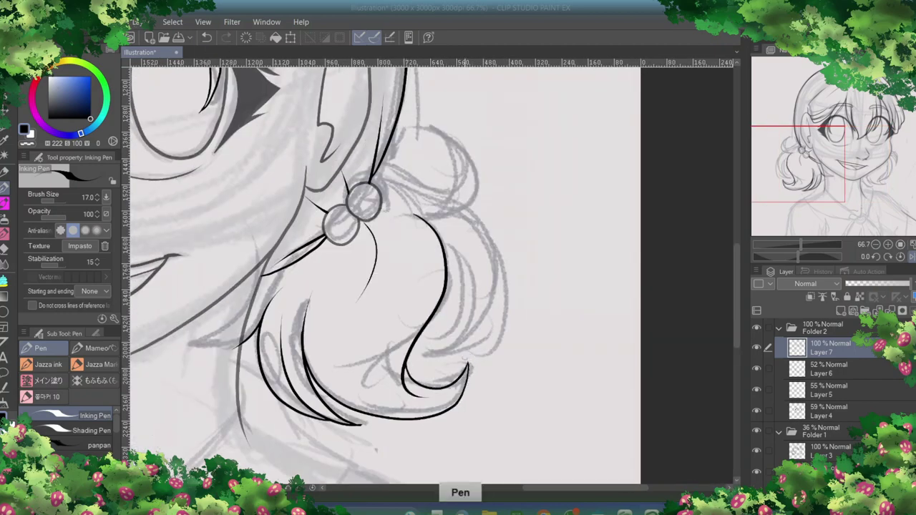
Ink the outer strands of the right pigtail and the small curl above them beside the beads
drag(447, 256, 422, 355)
key(ctrl+z)
drag(451, 228, 419, 351)
drag(469, 263, 432, 361)
drag(493, 308, 441, 181)
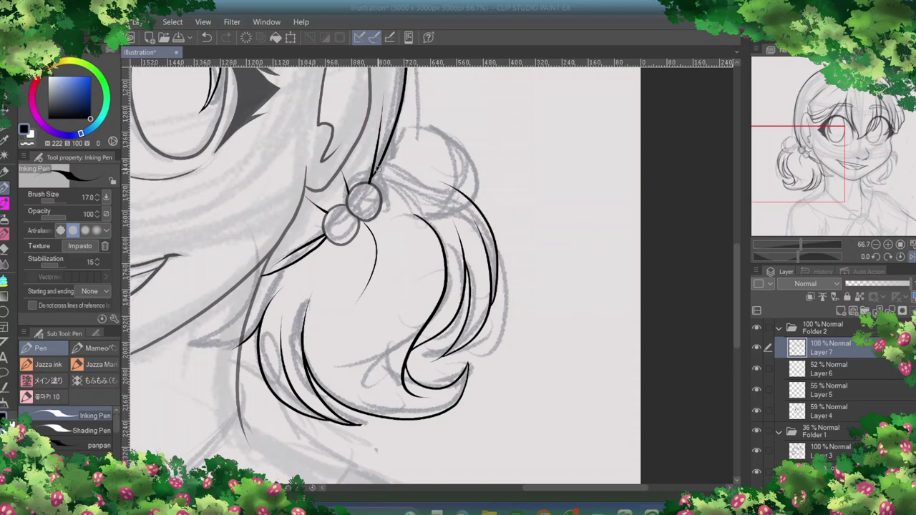
drag(377, 171, 469, 138)
key(p)
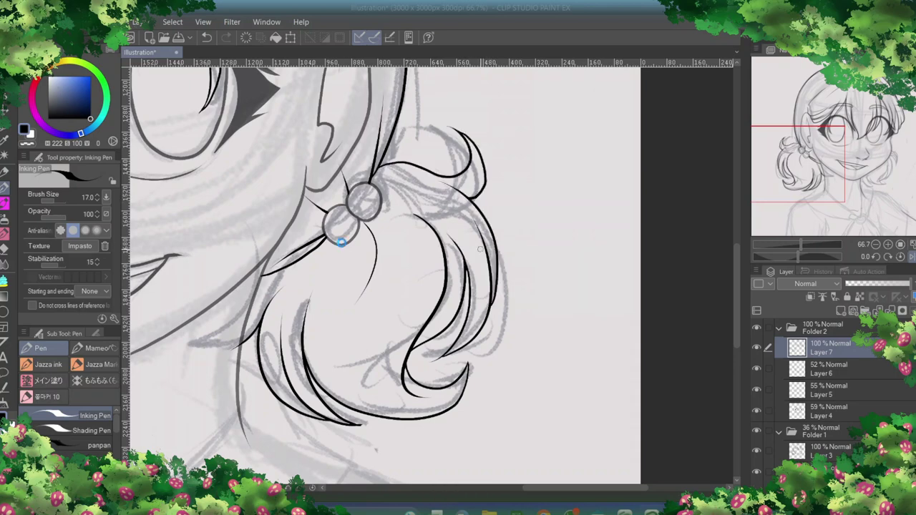
Ink the upper hair tips beside the left cheek and the curled ends of the left pigtail below the jaw
drag(500, 467, 734, 468)
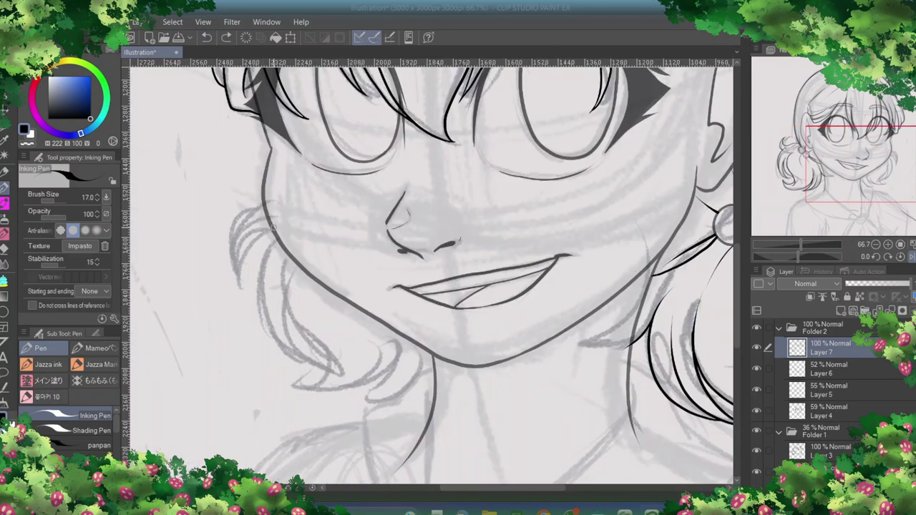
drag(277, 227, 238, 285)
drag(283, 205, 230, 247)
drag(322, 261, 271, 361)
key(ctrl+z)
drag(282, 266, 296, 381)
drag(378, 360, 302, 385)
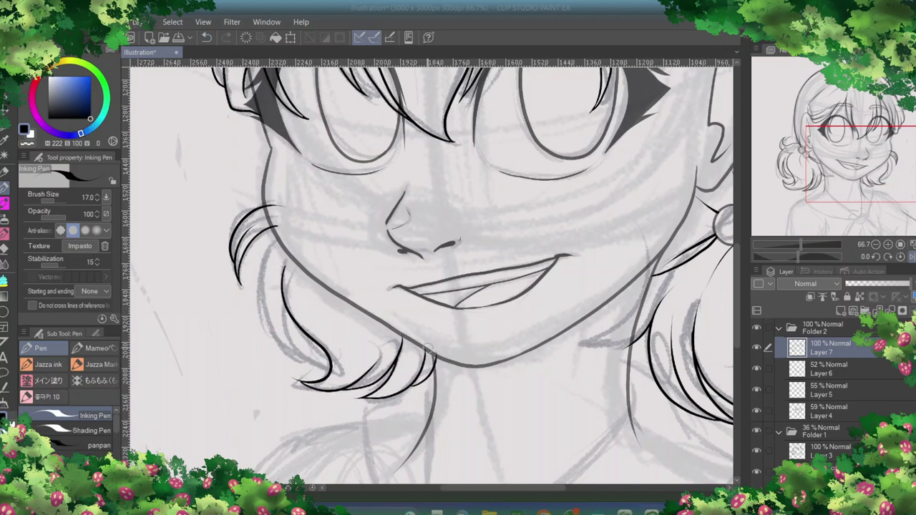
Fill in the left pigtail with inner and outer strands between the cheek and its curled tip
drag(280, 270, 285, 326)
key(ctrl+z)
drag(279, 281, 312, 362)
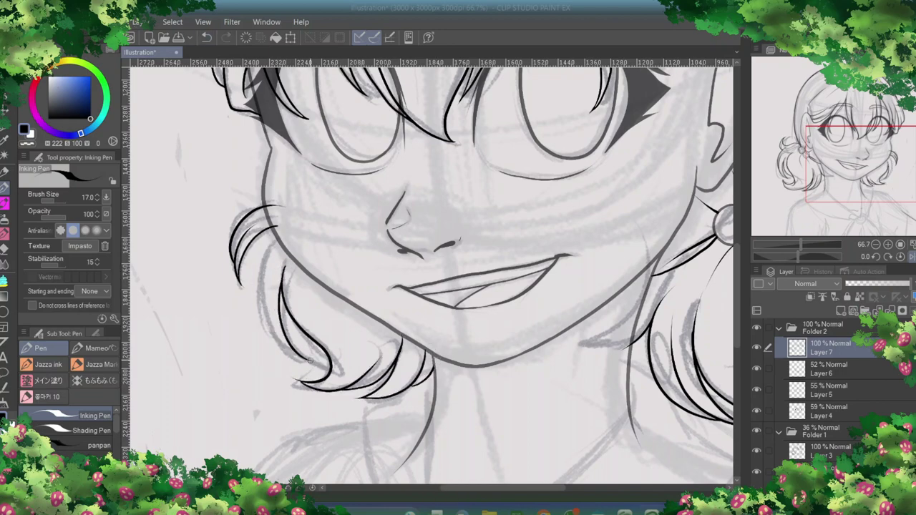
drag(259, 248, 314, 362)
drag(254, 230, 287, 309)
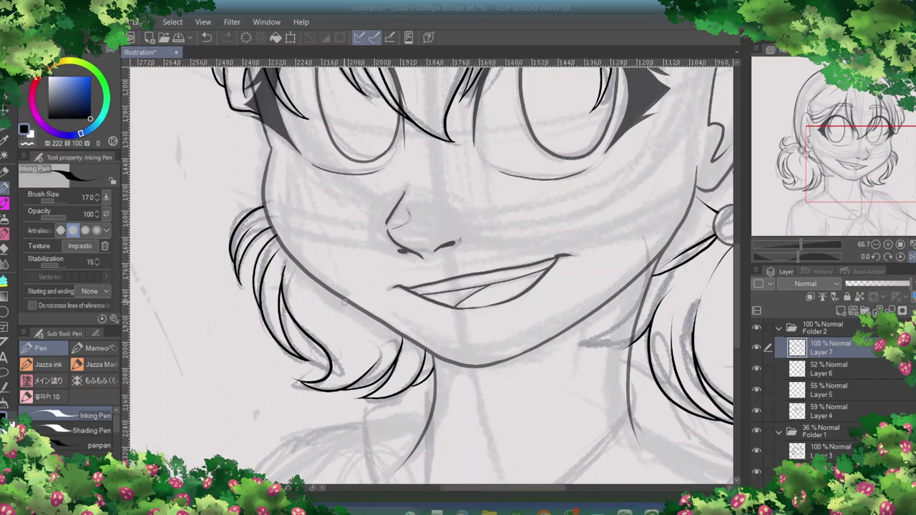
drag(322, 285, 342, 359)
Lower the hair layer's opacity to 62% and add a new layer beneath the other line art layers
scroll(463, 334, up, 5)
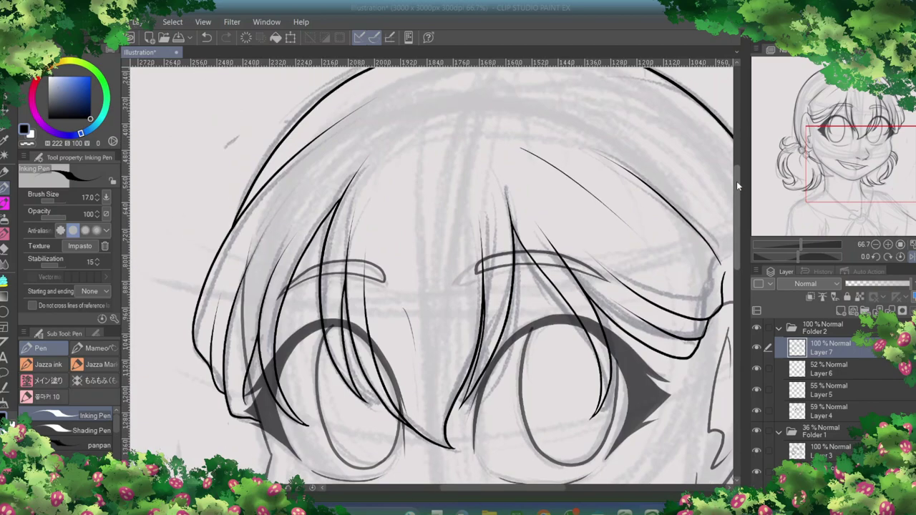
scroll(463, 335, down, 6)
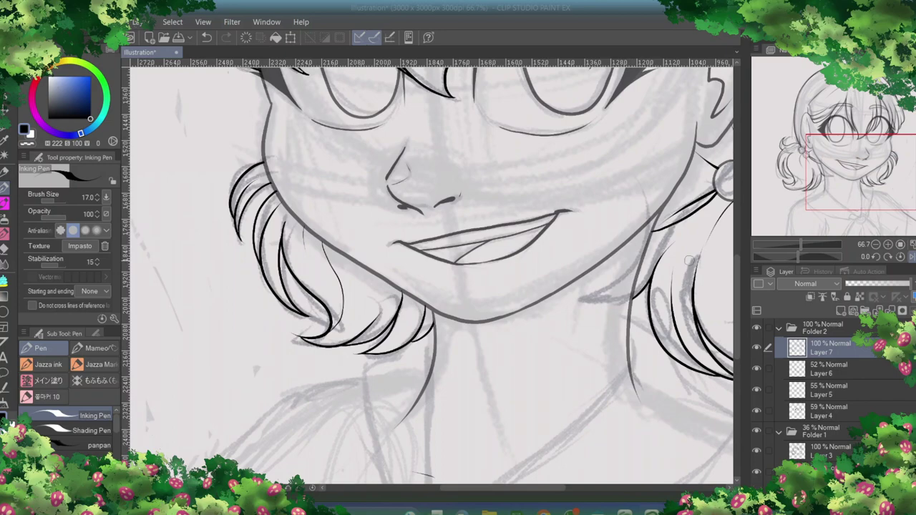
drag(912, 284, 887, 284)
click(810, 296)
key(ctrl+minus)
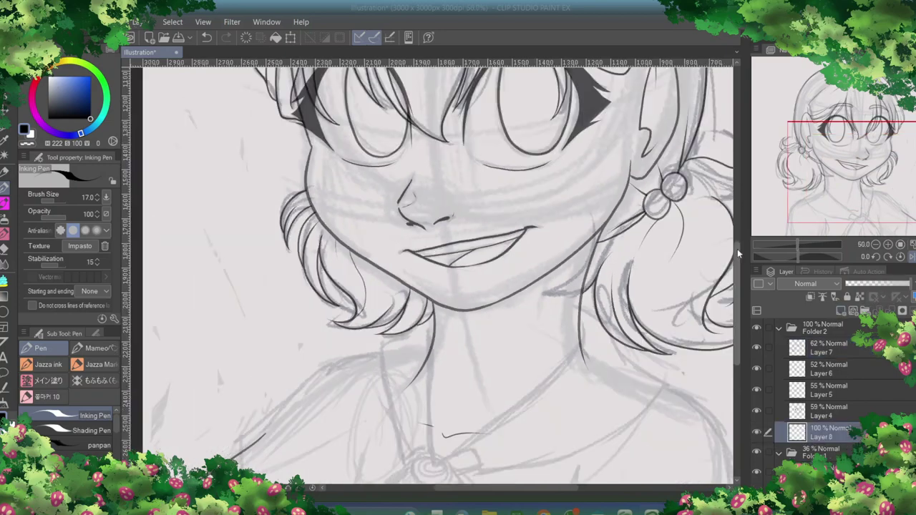
Ink the round brooch below the neck and the left folds of the scarf hanging from it
scroll(436, 272, down, 5)
key(ctrl+plus)
mouse_move(432, 377)
mouse_down()
mouse_move(438, 330)
mouse_move(433, 377)
mouse_up()
key(ctrl+z)
mouse_move(406, 334)
mouse_down()
mouse_move(331, 406)
mouse_move(315, 440)
mouse_up()
drag(414, 368, 379, 429)
drag(423, 378, 405, 439)
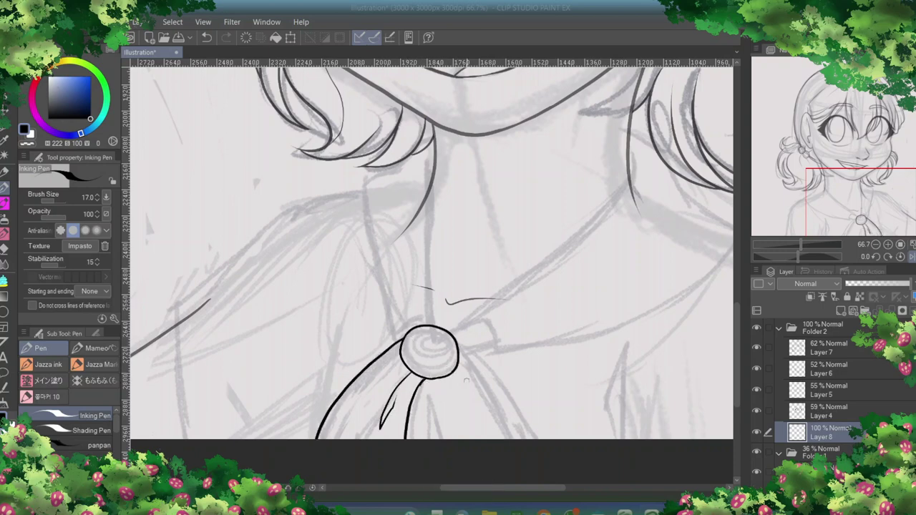
Ink the right scarf folds and the central crease below the brooch, and complete the left fold's upper edge
mouse_move(459, 349)
mouse_down()
mouse_move(533, 438)
mouse_move(548, 409)
mouse_move(554, 438)
mouse_up()
key(e)
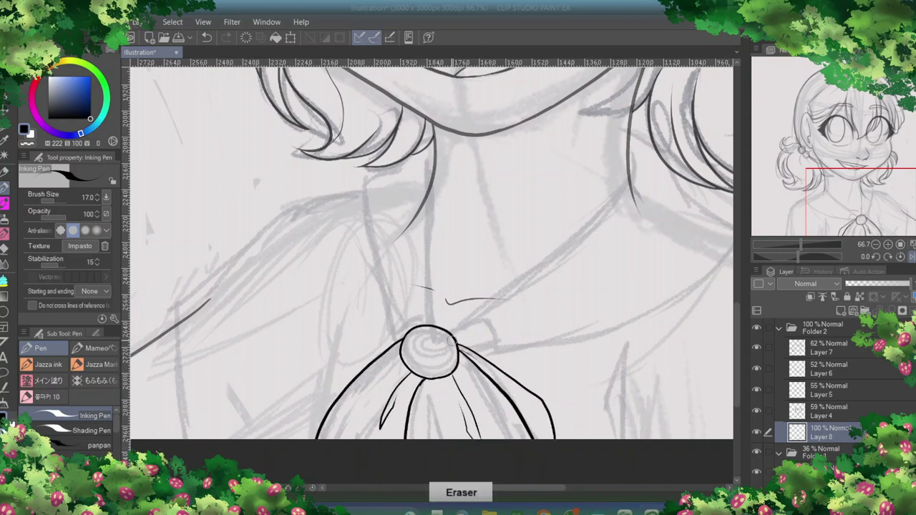
key(p)
drag(434, 380, 436, 429)
key(e)
key(p)
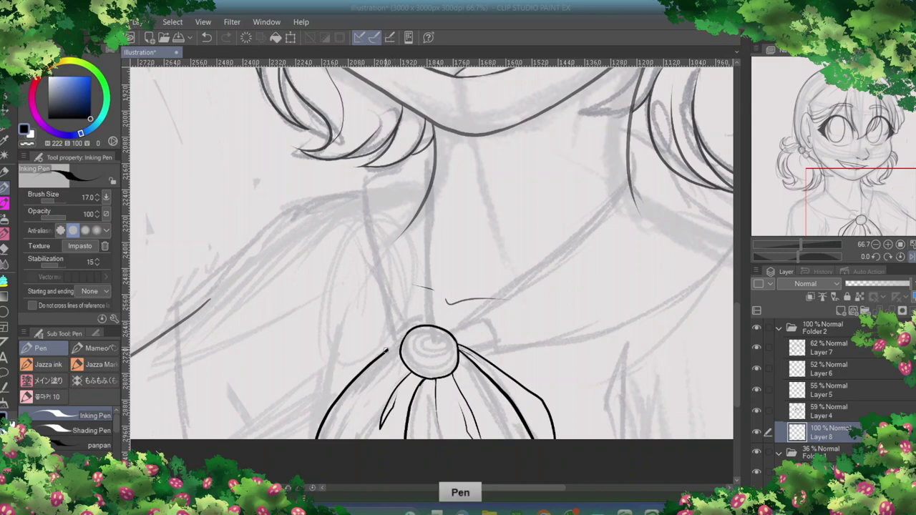
key(e)
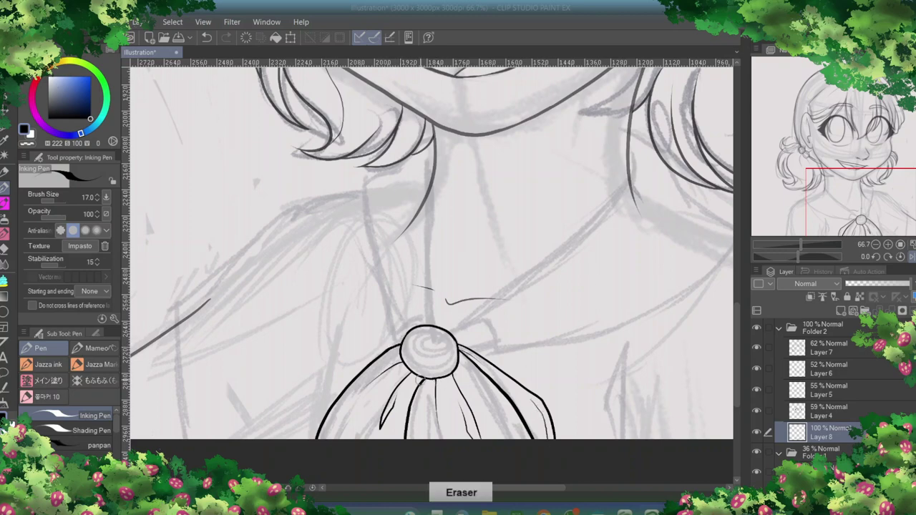
key(p)
Ink the right half of the collar with its scarf loop, plus the right shoulder and sleeve
drag(467, 318, 634, 136)
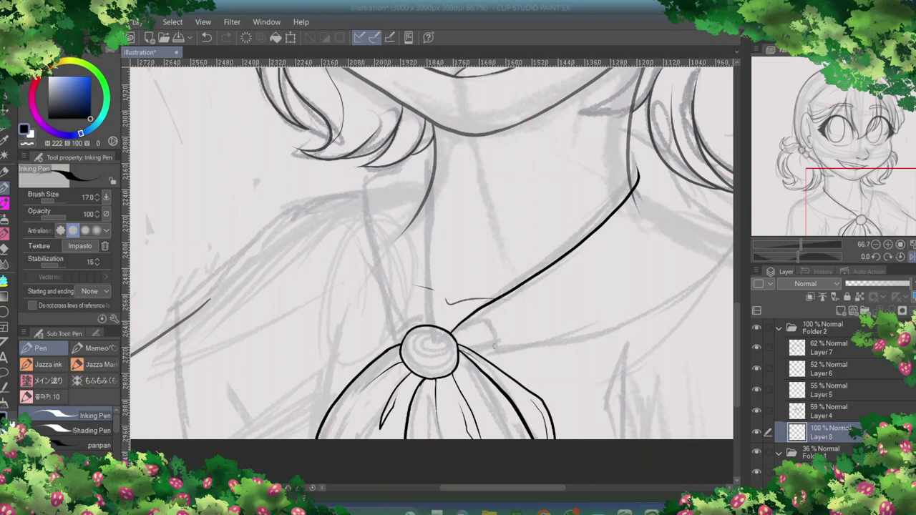
mouse_move(478, 320)
mouse_down()
mouse_move(497, 361)
mouse_move(481, 350)
mouse_move(498, 363)
mouse_move(715, 257)
mouse_up()
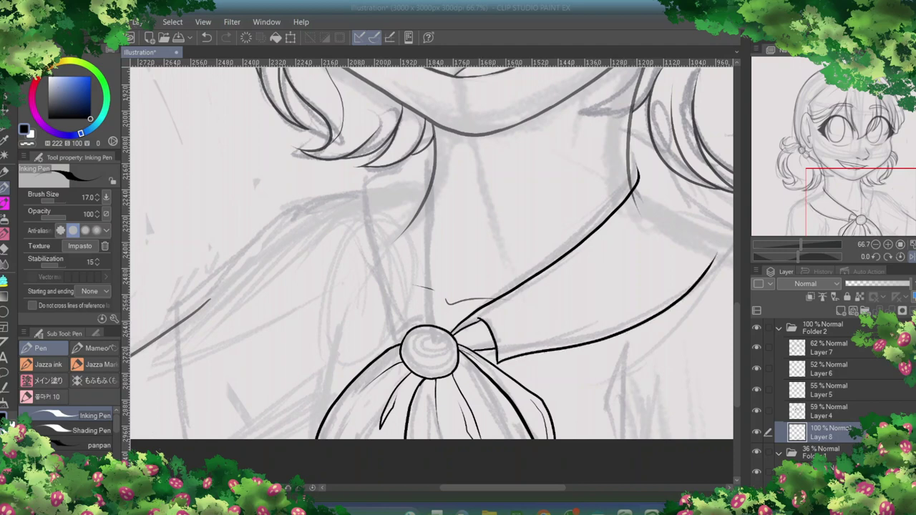
scroll(715, 257, right, 5)
mouse_move(494, 130)
mouse_down()
mouse_move(520, 141)
mouse_move(566, 205)
mouse_move(629, 245)
mouse_up()
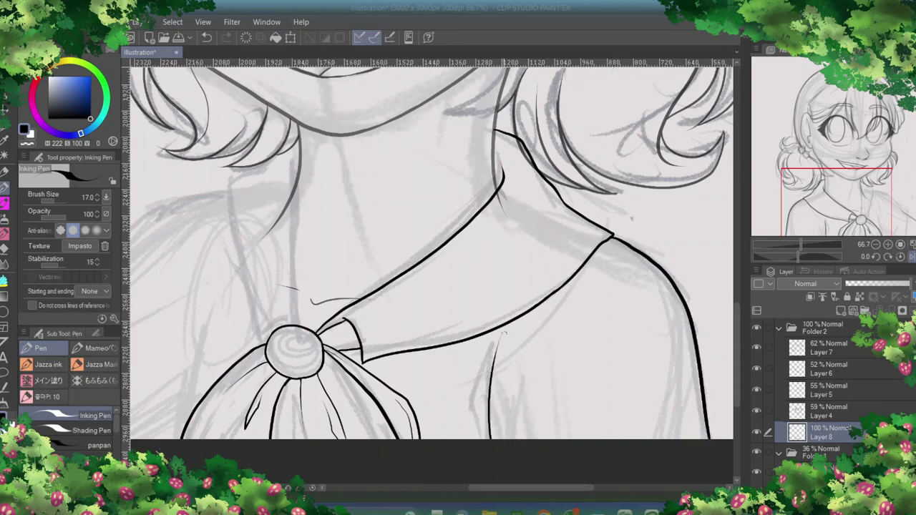
Ink the left half of the collar and scarf loop, the left shoulder, the sleeve edge and its folds
scroll(501, 322, left, 7)
mouse_move(498, 326)
mouse_down()
mouse_move(495, 148)
mouse_move(468, 151)
mouse_move(419, 196)
mouse_move(452, 337)
mouse_move(492, 323)
mouse_up()
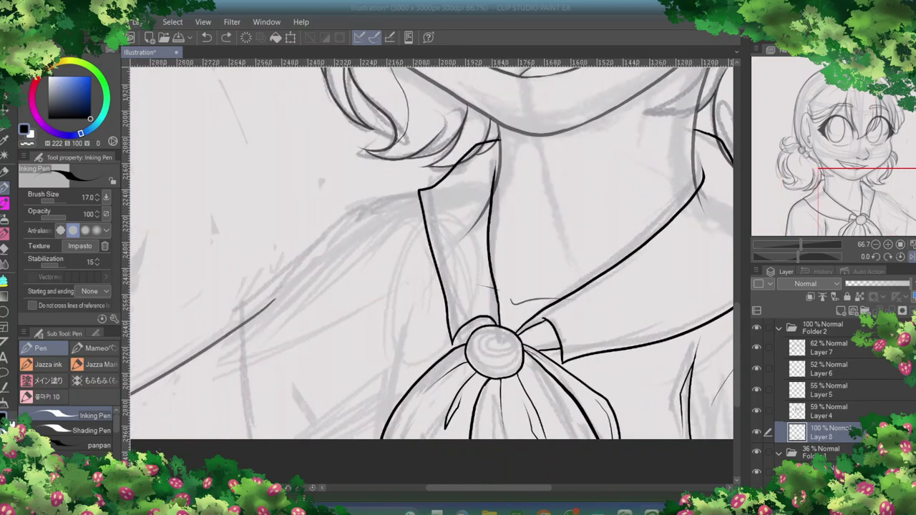
scroll(430, 250, left, 5)
mouse_move(558, 193)
mouse_down()
mouse_move(392, 314)
mouse_move(319, 437)
mouse_up()
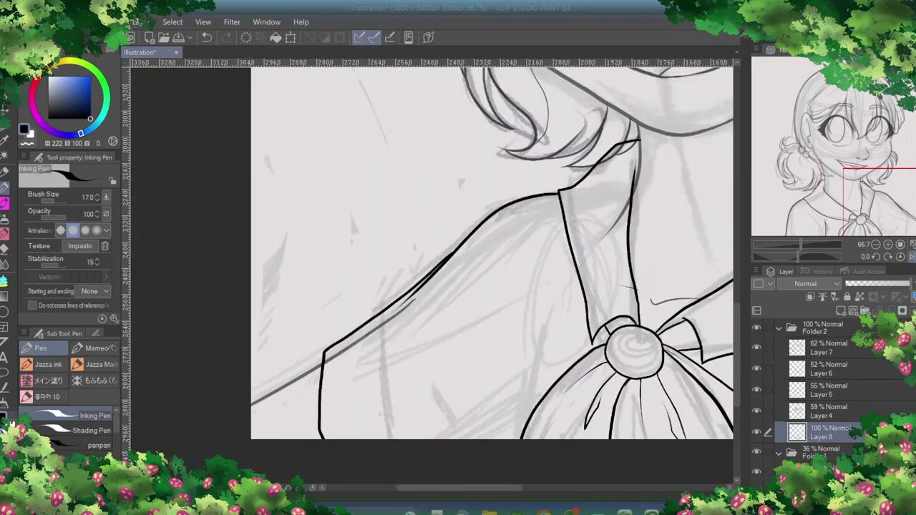
mouse_move(522, 428)
mouse_down()
mouse_move(560, 295)
mouse_move(535, 359)
mouse_up()
key(e)
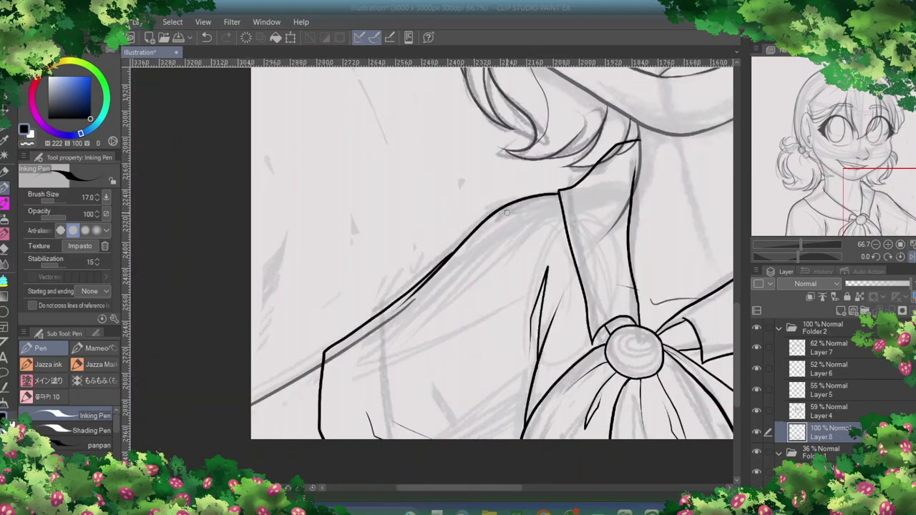
Hide the rough sketch, set hair Layer 7 to 74% opacity and fade the other line art layers to 18–22%
scroll(429, 250, right, 12)
scroll(429, 251, down, 1)
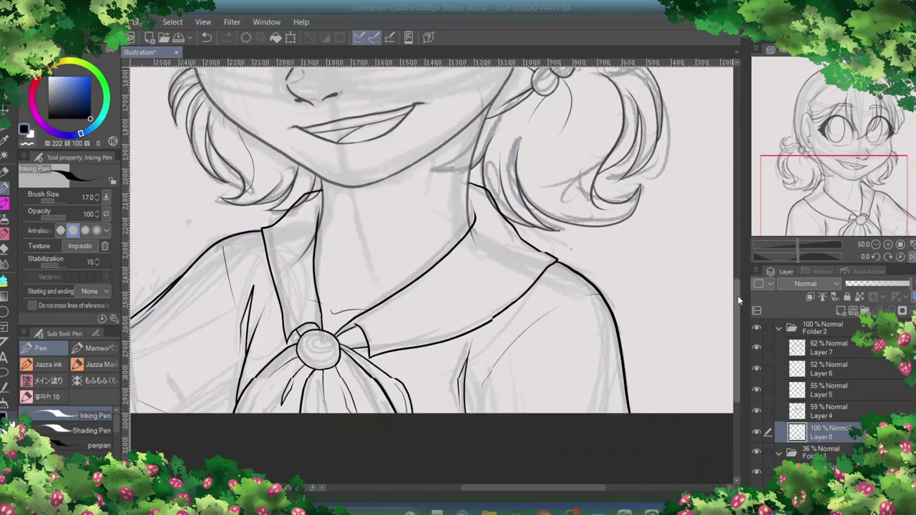
scroll(429, 251, up, 10)
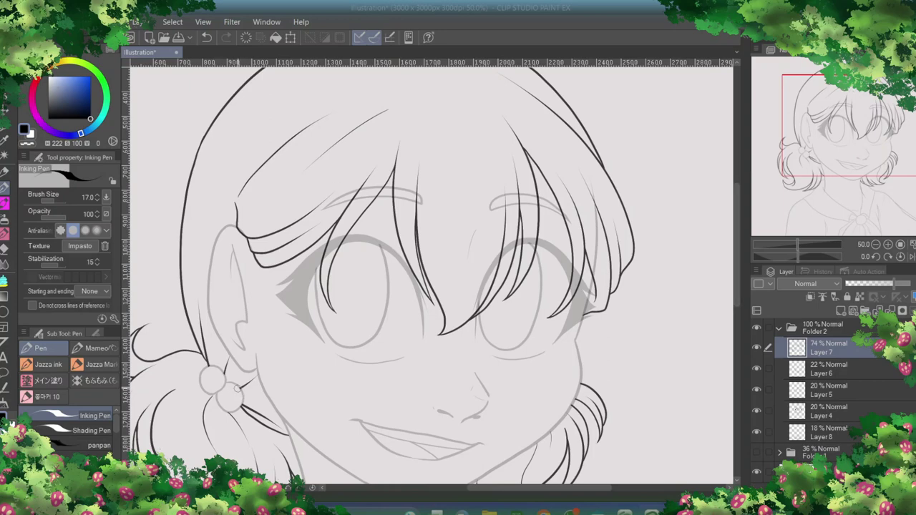
Clean up the hair line art on Layer 7 across the crown, fringe and pigtails
scroll(628, 191, down, 4)
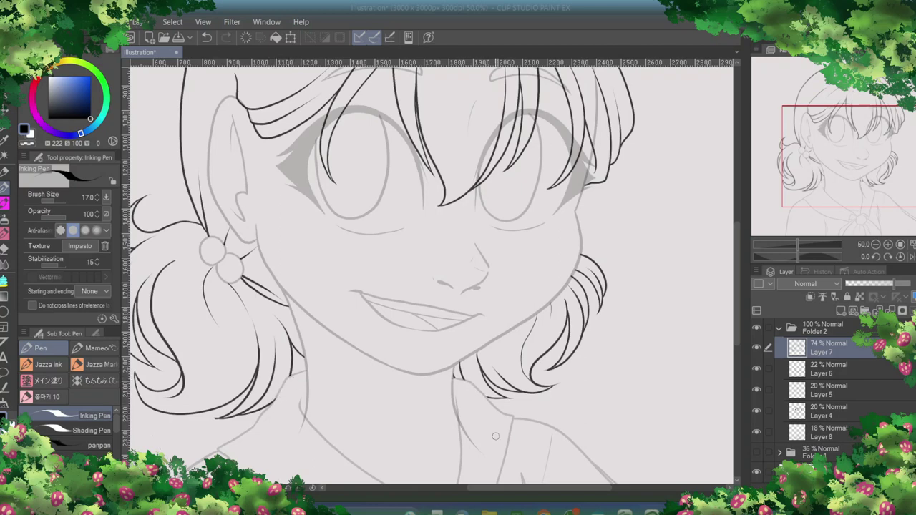
scroll(495, 435, up, 3)
drag(739, 314, 738, 343)
mouse_move(515, 489)
mouse_down()
mouse_move(494, 495)
mouse_move(521, 499)
mouse_up()
drag(737, 343, 740, 180)
scroll(429, 272, down, 2)
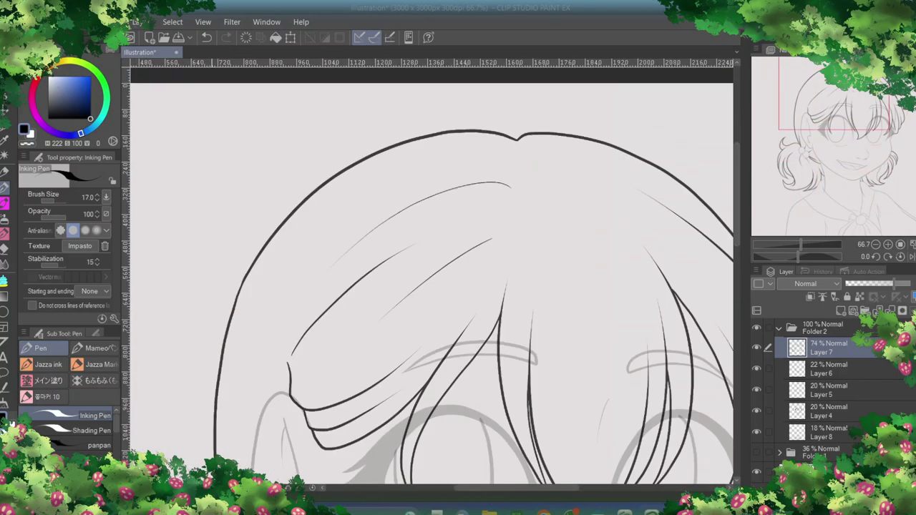
drag(740, 225, 739, 275)
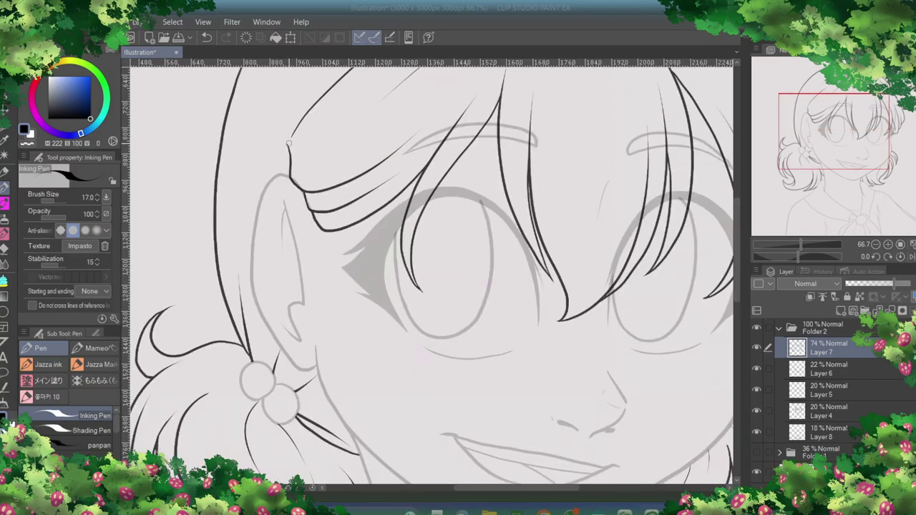
Set Layer 7 to 100% and Layer 6 to 60% opacity, and trim the neck lines that run over the collar
scroll(288, 143, down, 5)
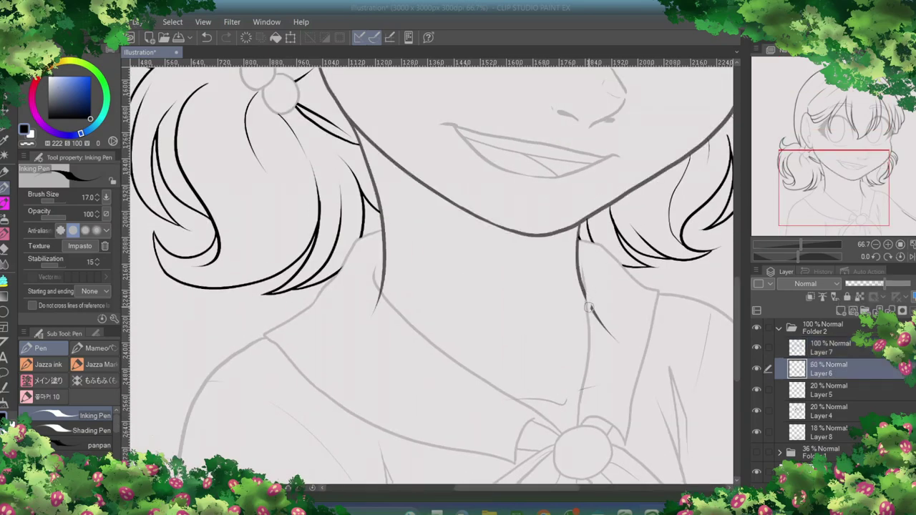
drag(735, 286, 737, 236)
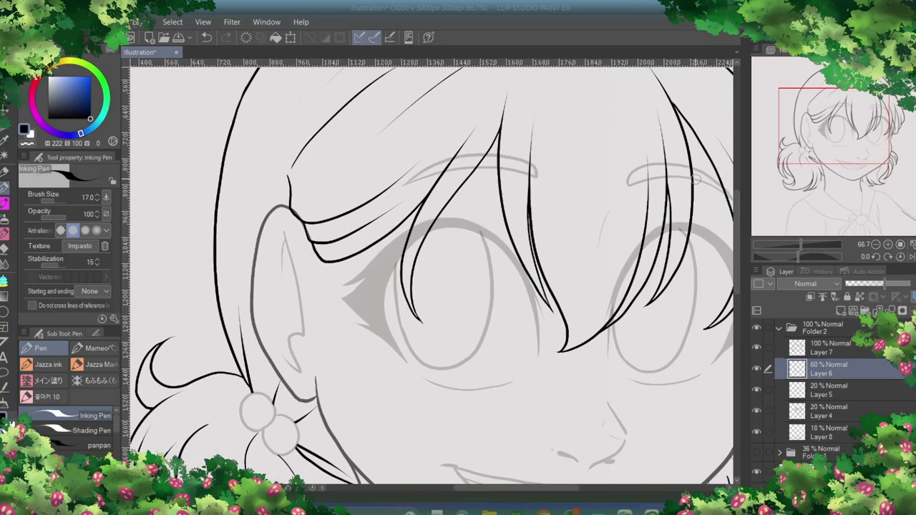
drag(517, 488, 577, 489)
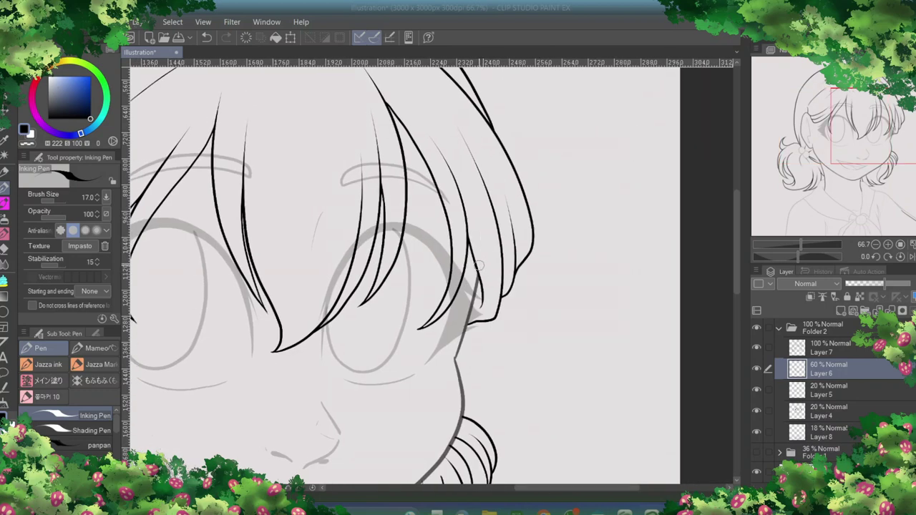
Reorder the line art layers so Layer 4 sits above Layer 5 and Layer 6 sits below it
drag(844, 374, 846, 422)
drag(837, 411, 758, 368)
click(841, 416)
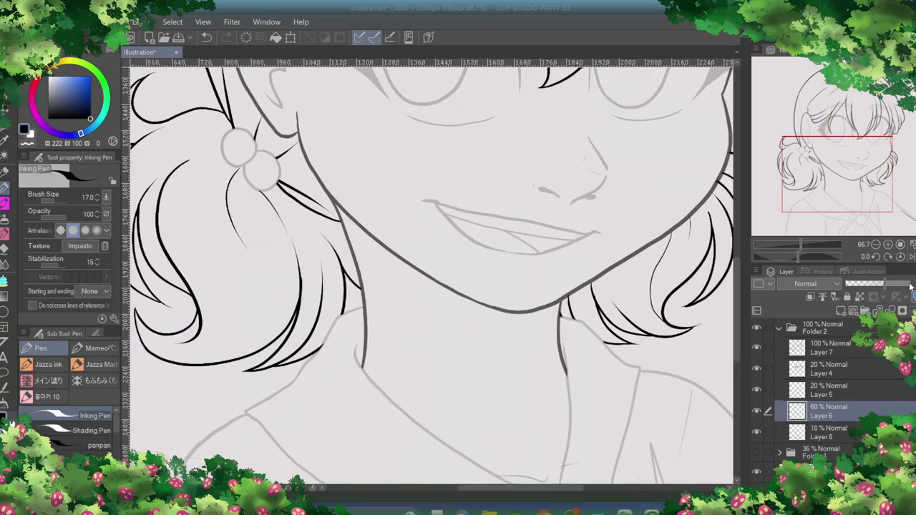
Raise the opacity of Layer 6 to 100% and Layer 4 to 61%
drag(858, 284, 884, 292)
scroll(735, 296, down, 3)
scroll(735, 296, down, 3)
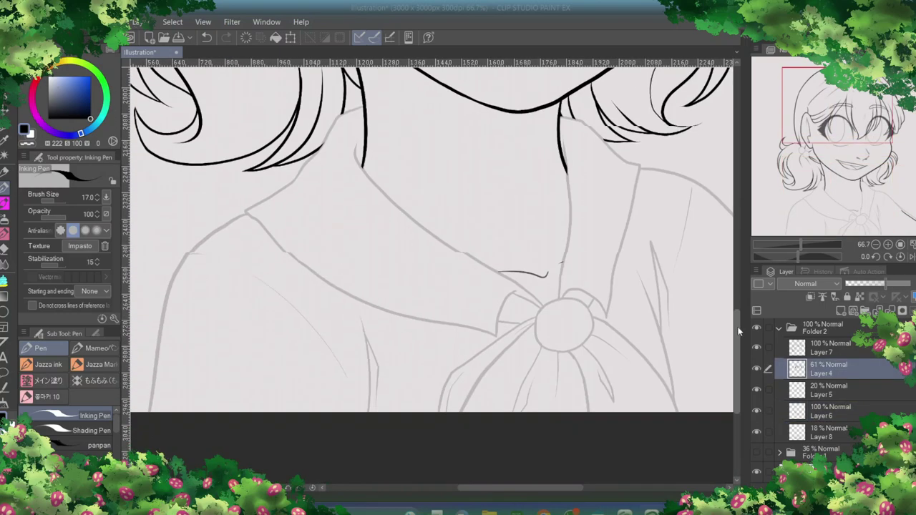
Draw an inner ring inside the brooch on Layer 8 and set Layer 4's opacity to 78%
click(769, 391)
click(776, 433)
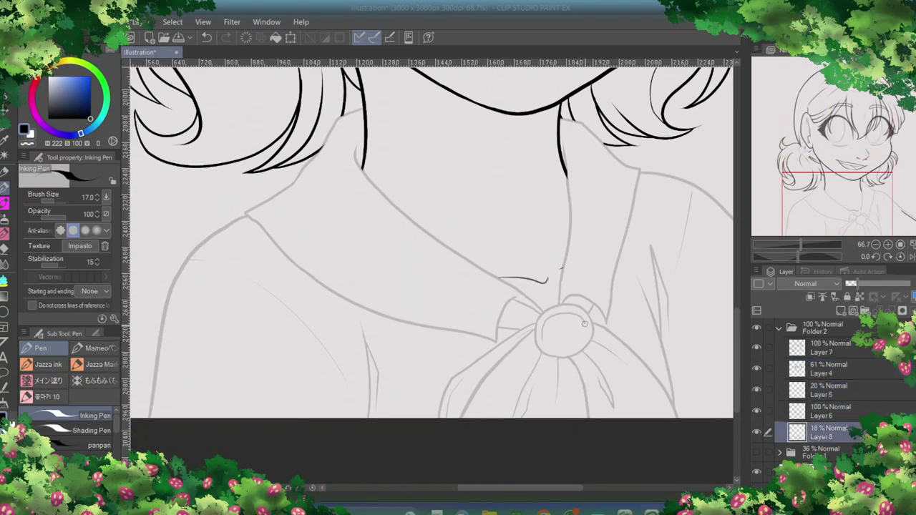
click(823, 369)
drag(884, 284, 889, 284)
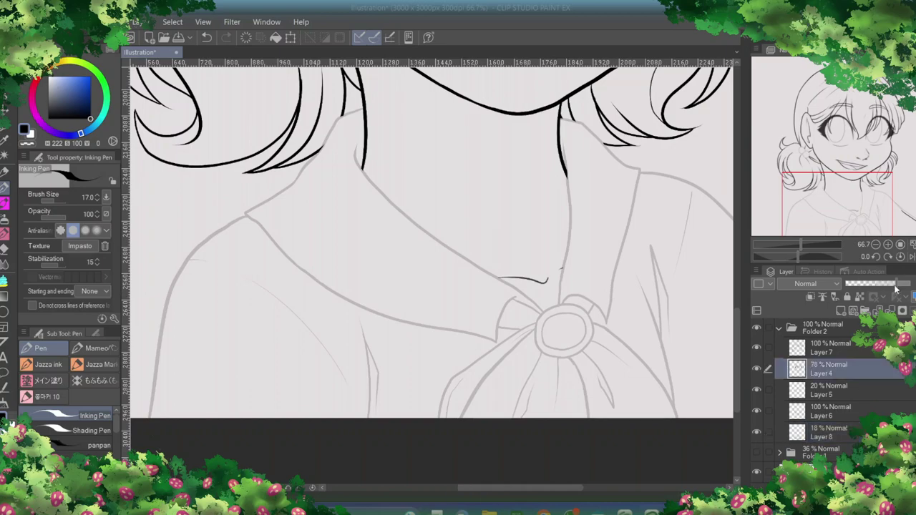
With Layer 4 at 65% opacity, clear thin gaps in the eyebrows and upper lashes where the fringe strands cross them
scroll(735, 340, up, 10)
key(p)
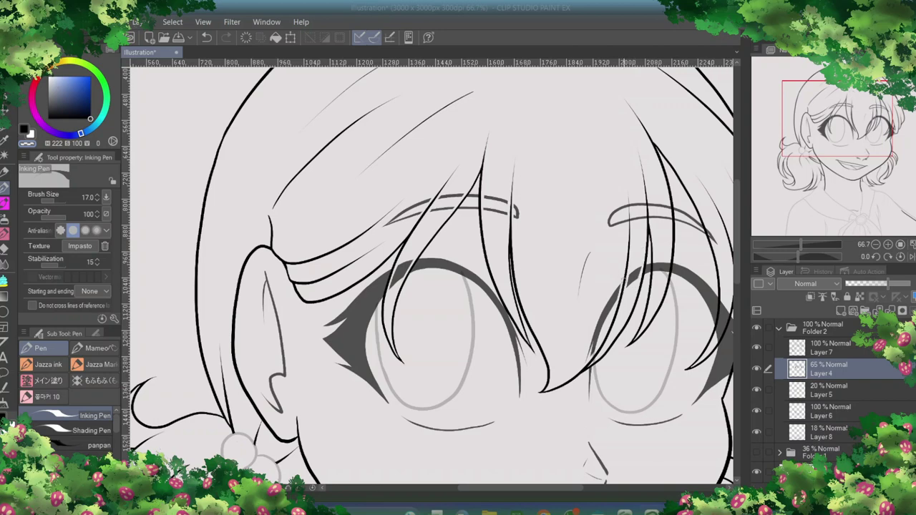
key(ctrl+z)
scroll(600, 469, right, 3)
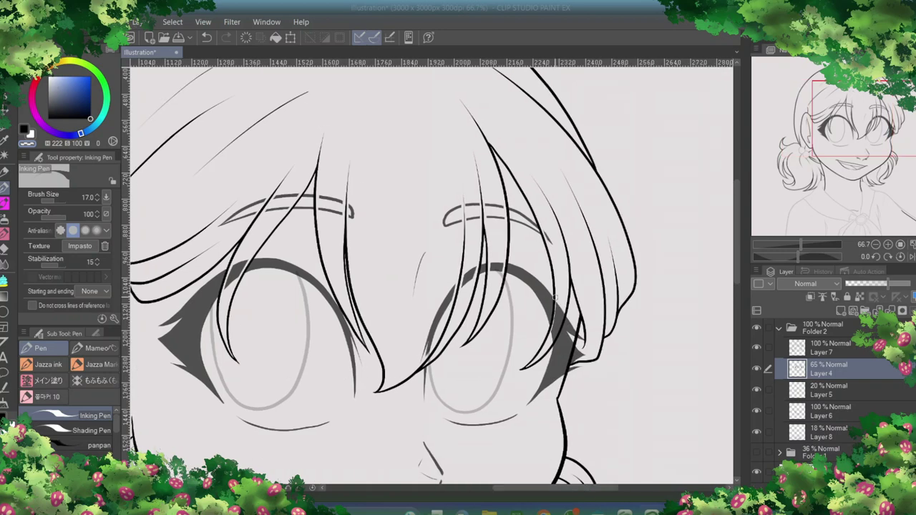
scroll(429, 271, left, 3)
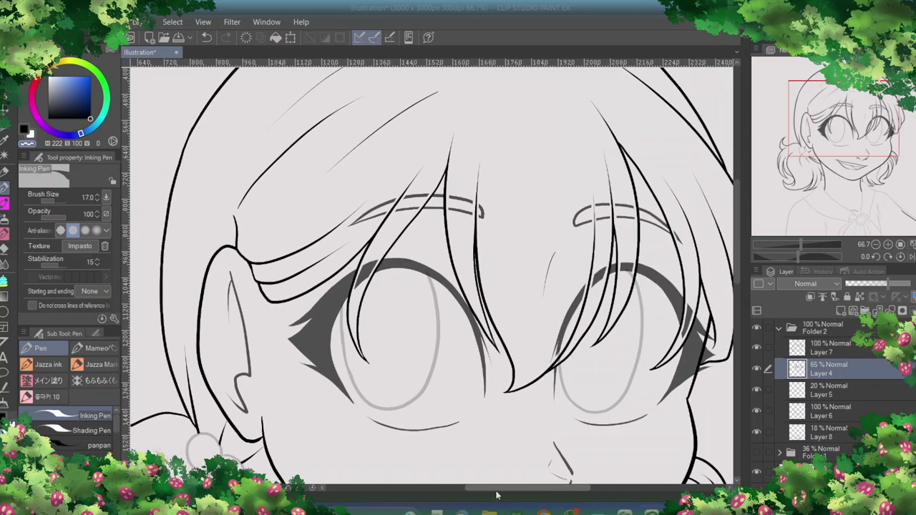
Fade the eyebrow and lash parts beneath the fringe with the Rough eraser at 50% opacity, and set Layer 4 to 100%
key(e)
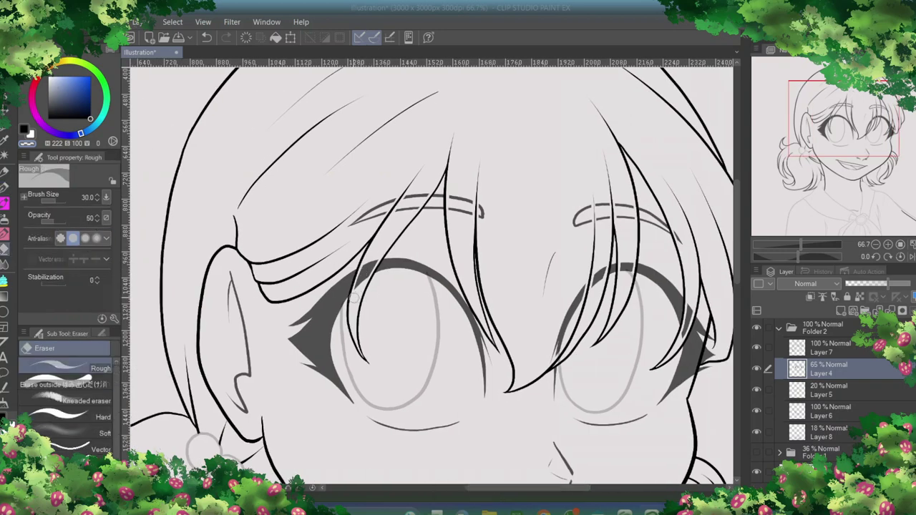
drag(448, 202, 482, 212)
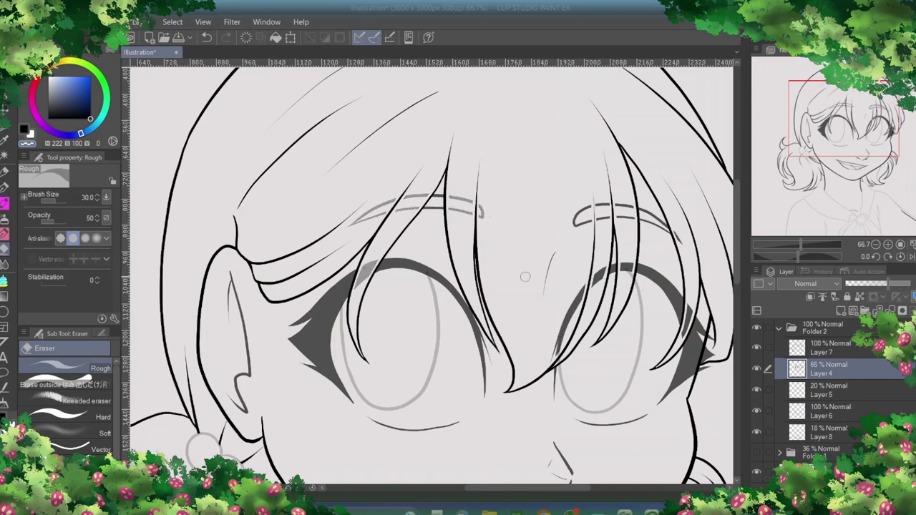
mouse_move(596, 286)
mouse_down()
mouse_move(555, 355)
mouse_move(596, 290)
mouse_up()
mouse_move(569, 217)
mouse_down()
mouse_move(593, 202)
mouse_move(626, 221)
mouse_up()
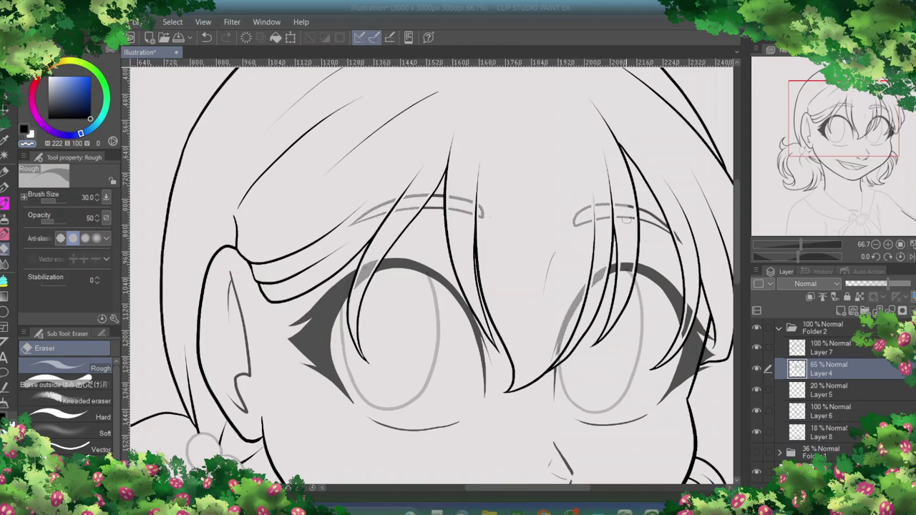
click(906, 285)
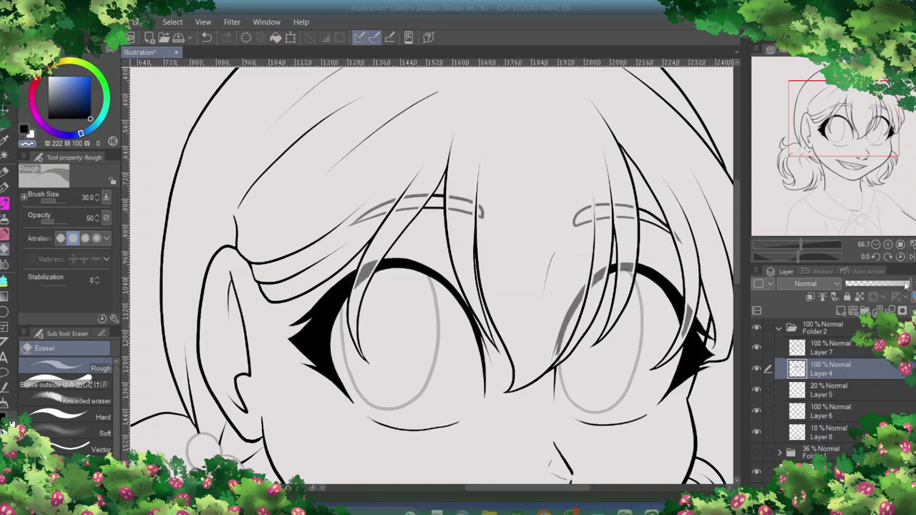
Set the eraser's opacity to 100%, and raise the layer opacity of Layer 5 to 100% and Layer 8 to 68%
click(830, 390)
click(876, 284)
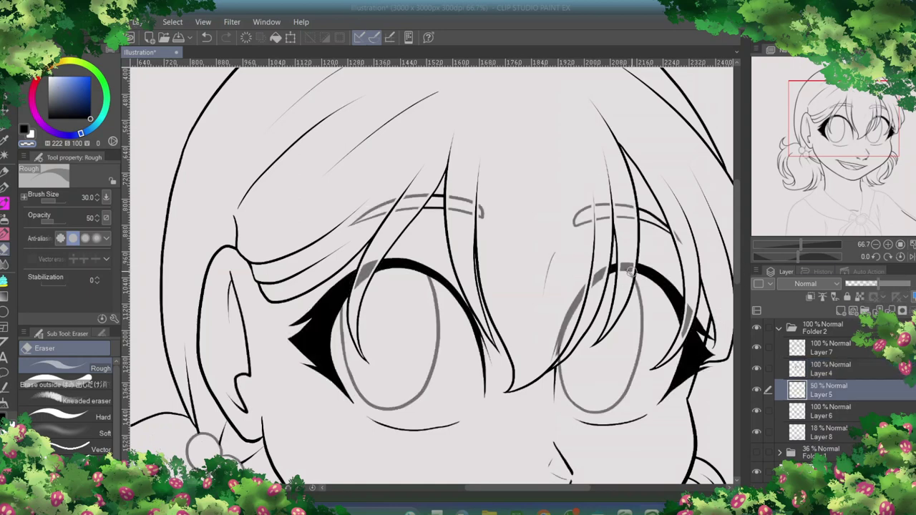
click(104, 223)
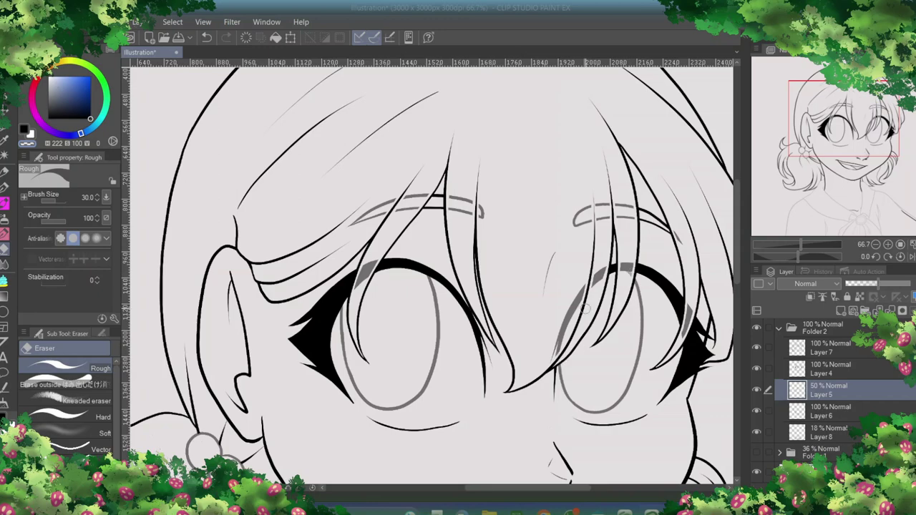
click(906, 284)
click(830, 433)
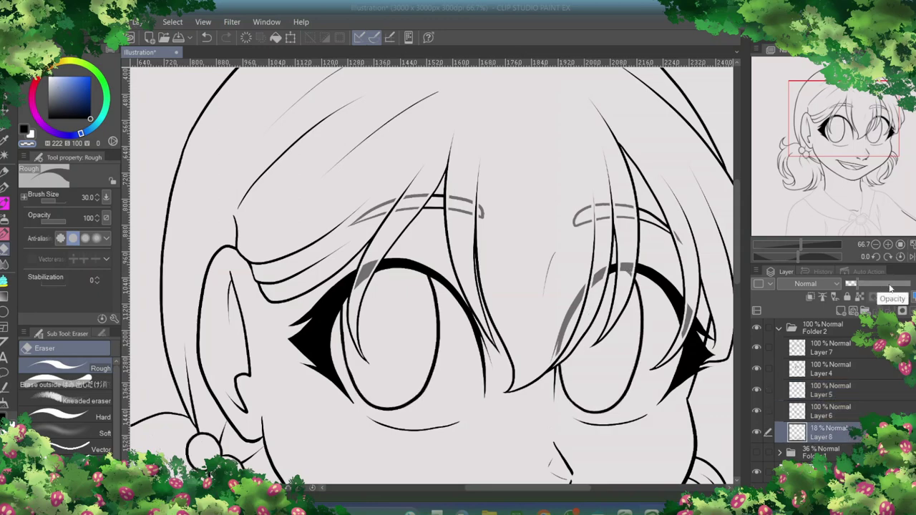
click(890, 287)
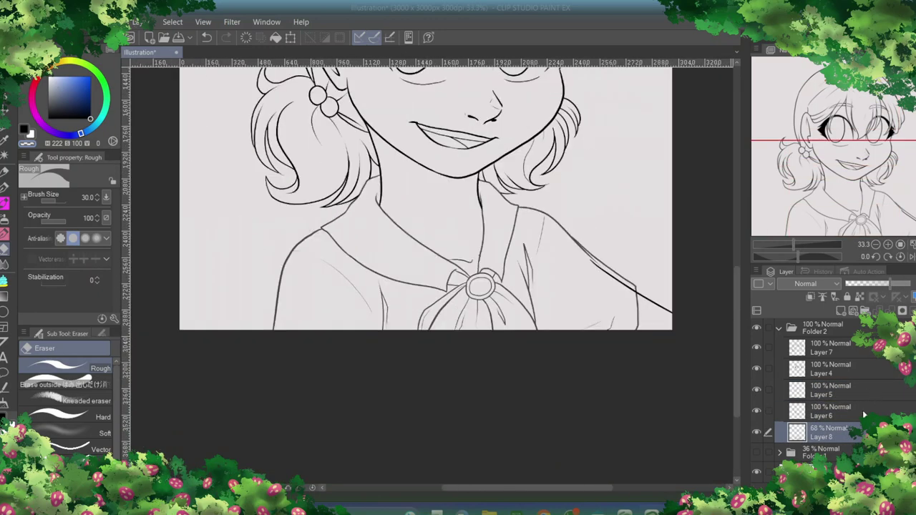
Erase the old arm line overlapping the sleeve on Layer 6 and raise Layer 8's opacity to 100%
click(864, 414)
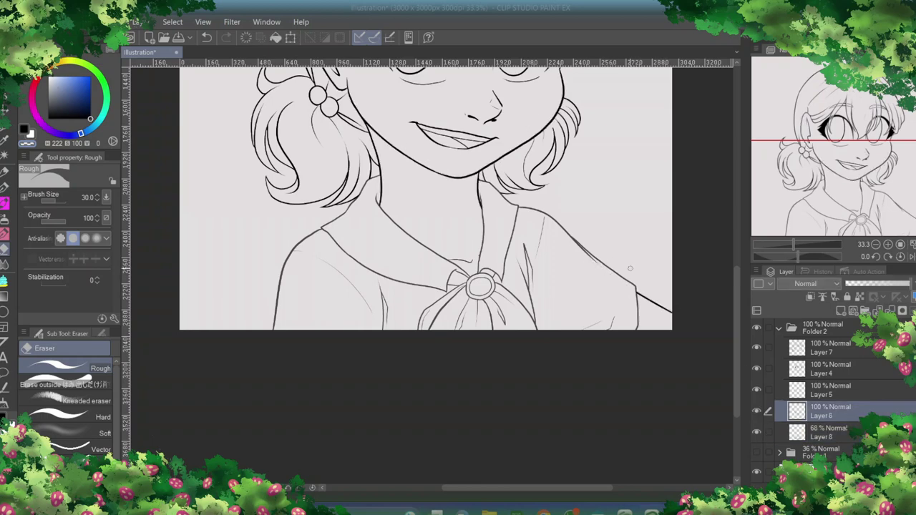
key(ctrl+minus)
key(h)
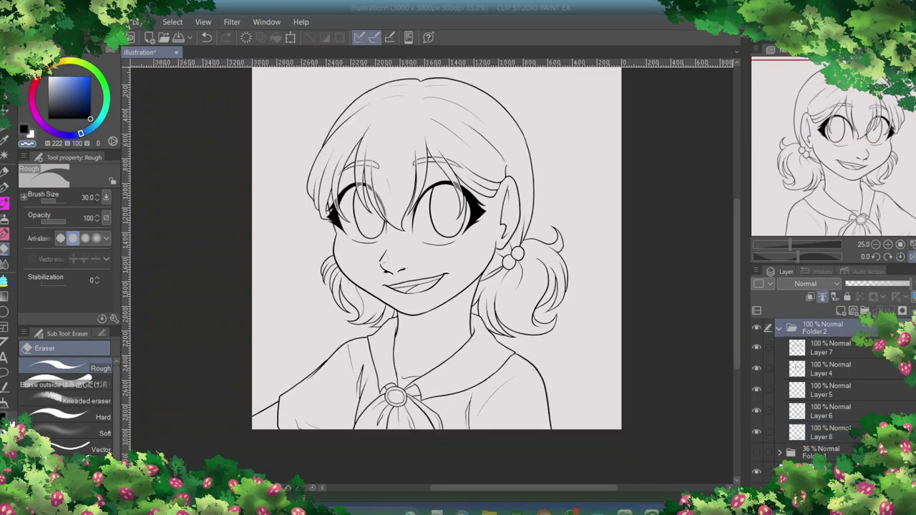
Add a layer in a new folder beneath the line art and fill the girl's whole silhouette with dark slate blue
click(912, 258)
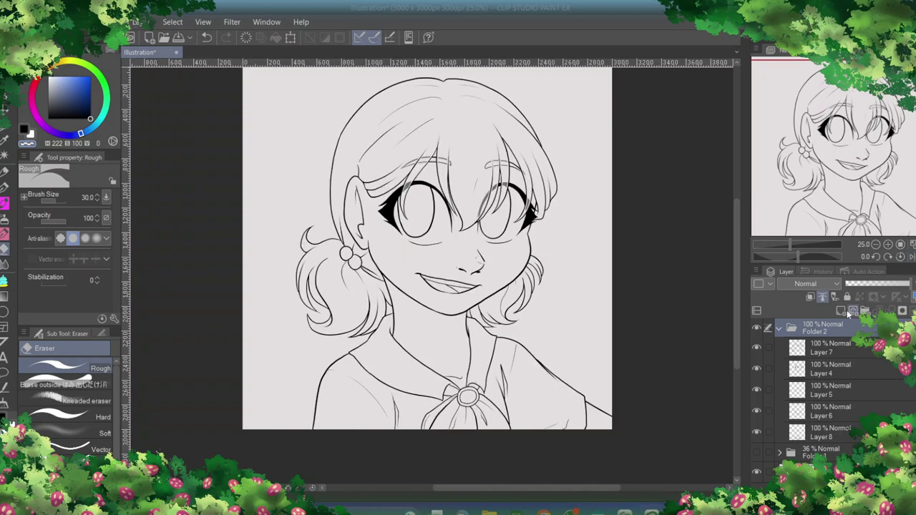
click(848, 314)
click(778, 348)
key(g)
click(56, 103)
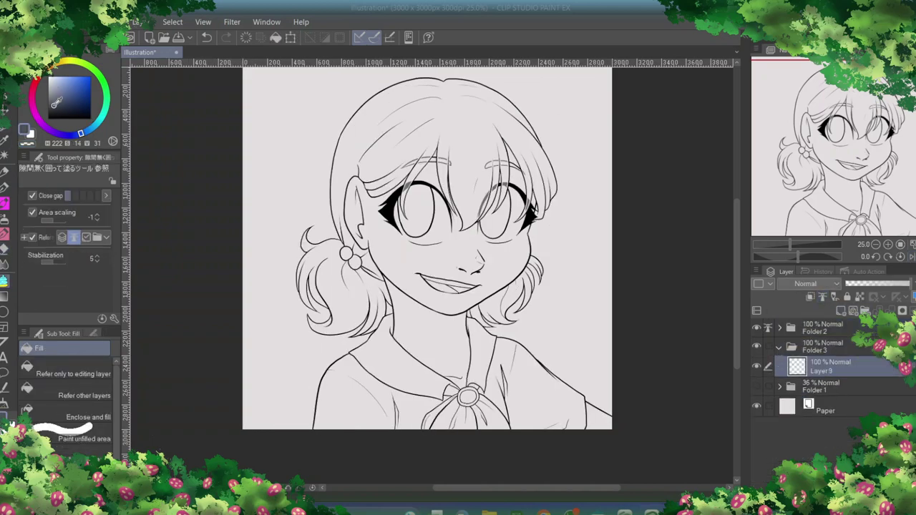
mouse_move(334, 456)
mouse_down()
mouse_move(300, 107)
mouse_move(616, 436)
mouse_up()
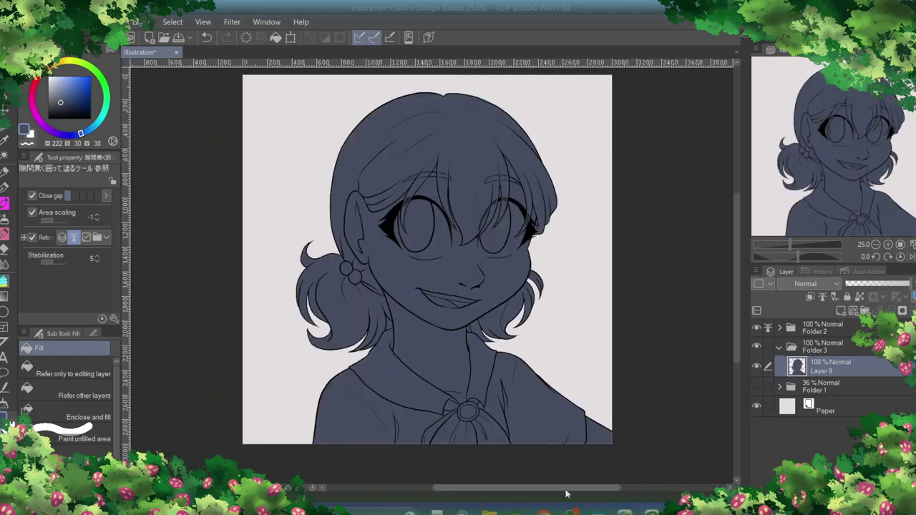
Patch the silhouette fill along the canvas's bottom edge with the Shading Pen
click(4, 244)
click(4, 186)
click(86, 430)
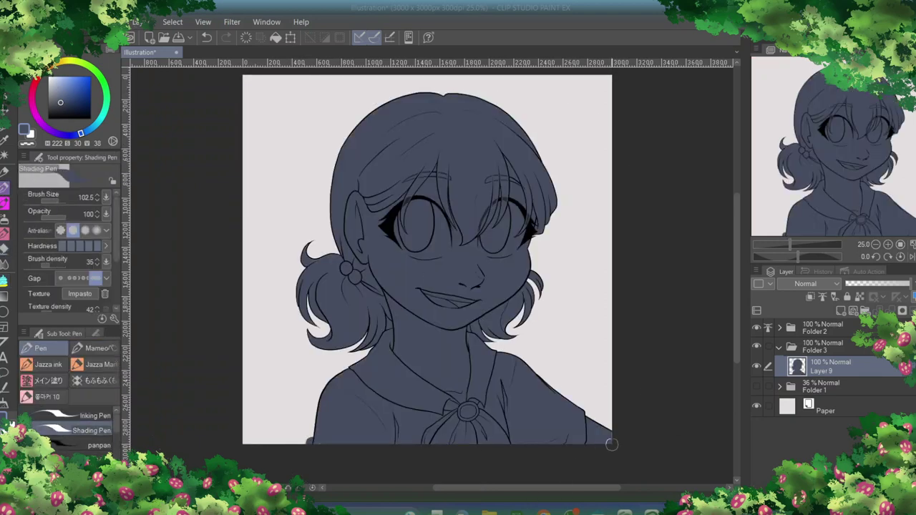
Erase the silhouette fill from the open gaps between the ponytail strands and beside the neck with the Rough eraser
click(4, 245)
click(65, 384)
key(ctrl+plus)
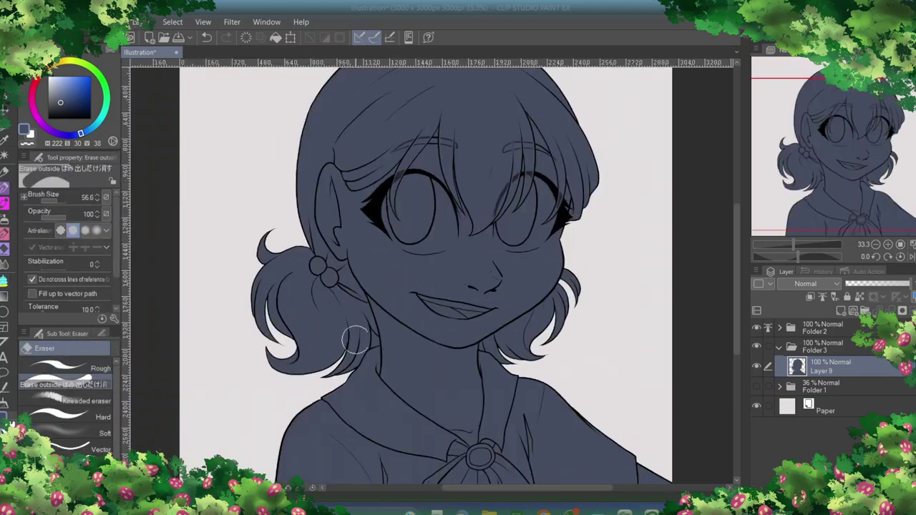
key(ctrl+plus)
key(ctrl+plus)
key(ctrl+plus)
click(71, 368)
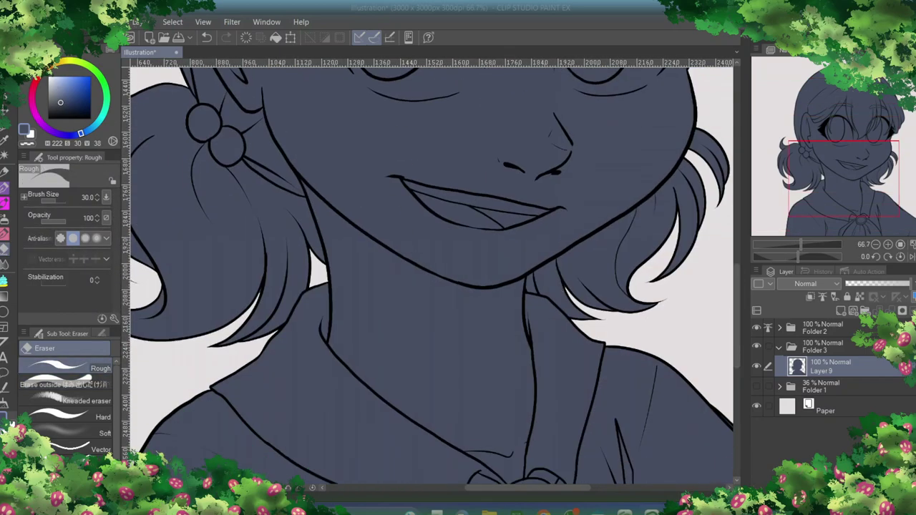
scroll(578, 429, right, 3)
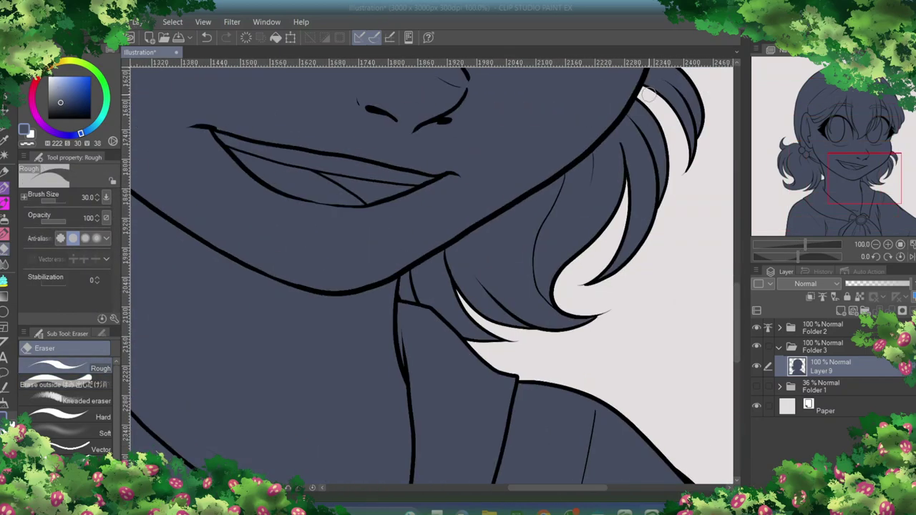
scroll(648, 95, left, 6)
scroll(409, 479, left, 4)
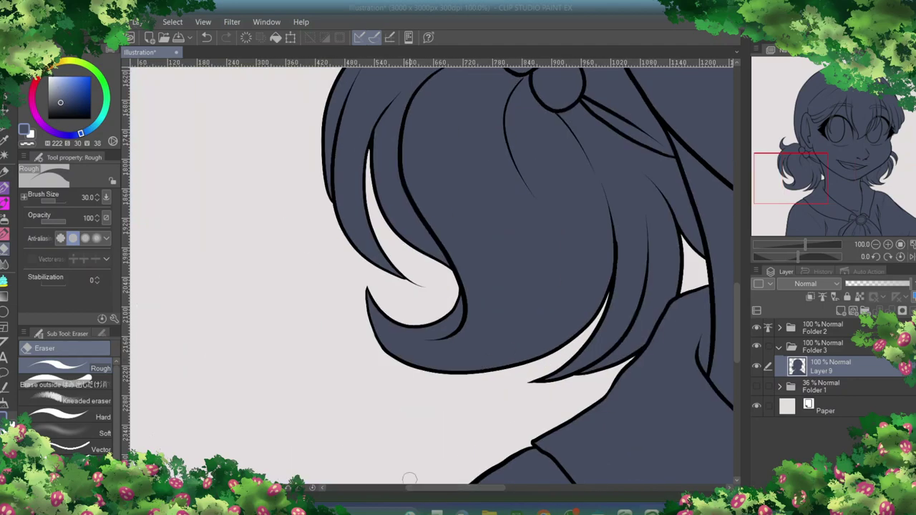
scroll(361, 272, up, 4)
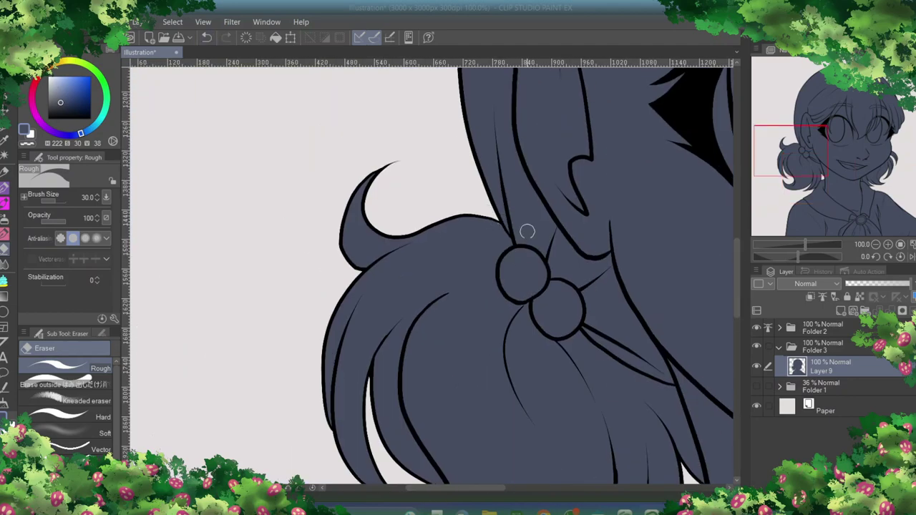
drag(456, 488, 585, 488)
drag(739, 276, 739, 388)
scroll(598, 433, left, 6)
scroll(432, 272, down, 5)
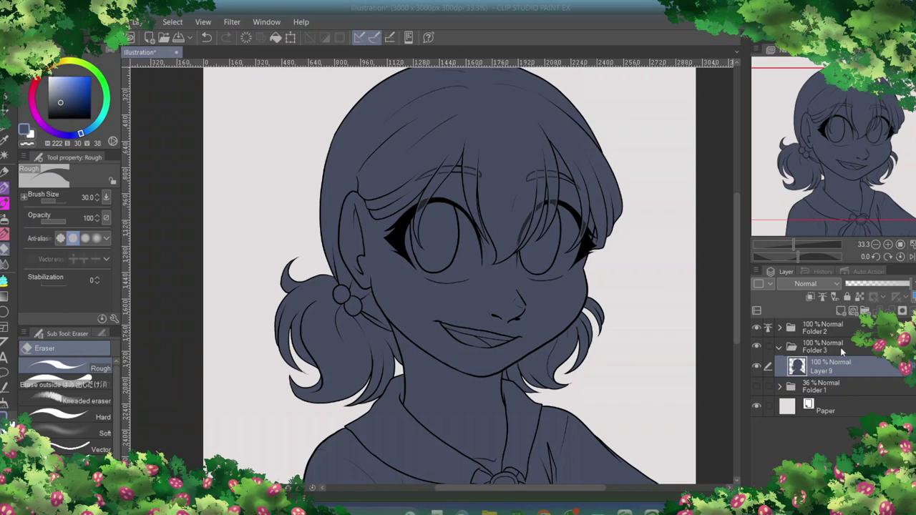
Add two clipped folders with one layer each above the silhouette, and paint the face, ear, neck and arm beige with the Shading Pen at size 275.9
key(F5)
click(59, 66)
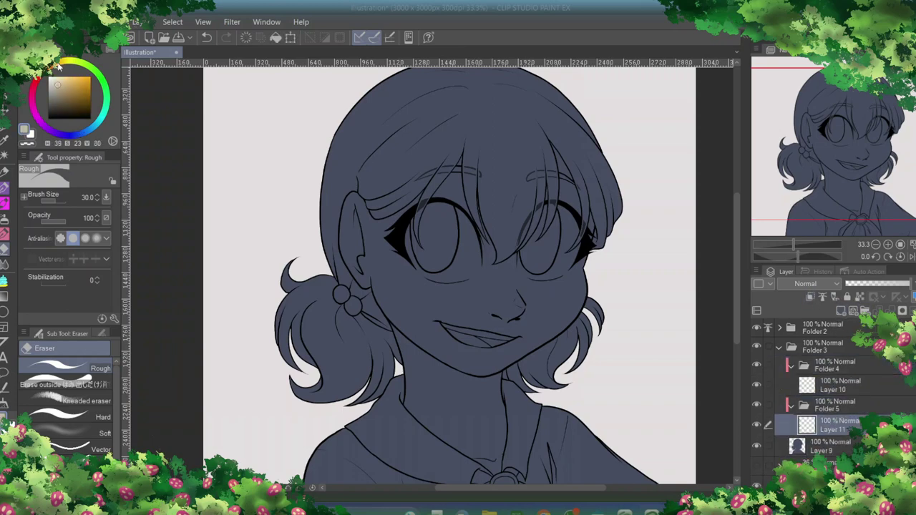
drag(59, 66, 52, 69)
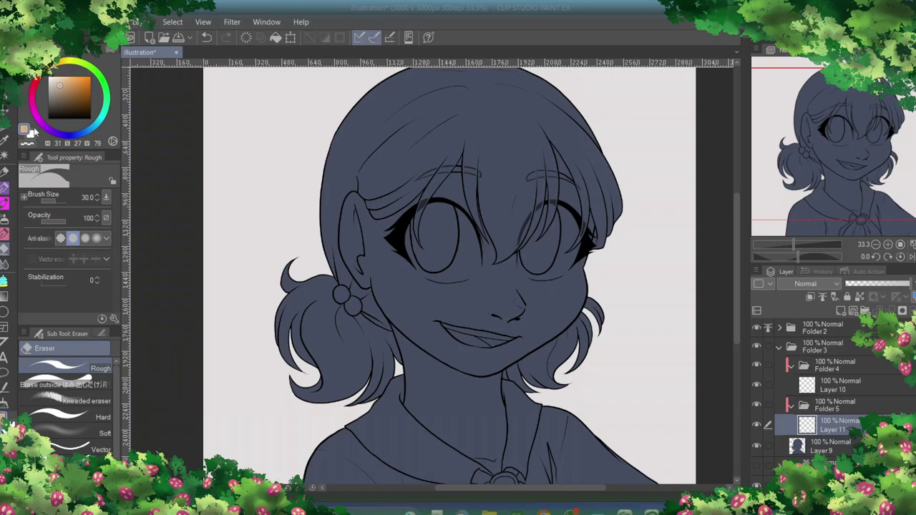
key(p)
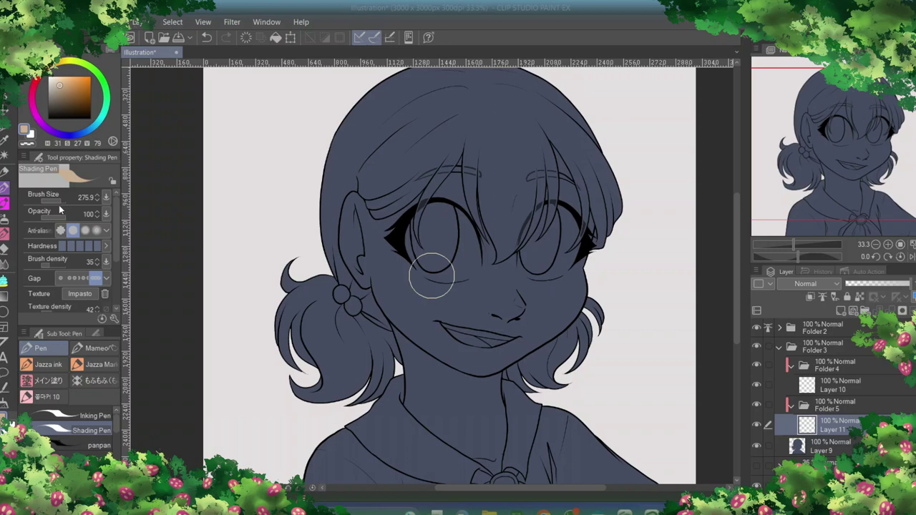
mouse_move(431, 275)
mouse_down()
mouse_move(408, 352)
mouse_move(410, 386)
mouse_move(429, 386)
mouse_move(496, 465)
mouse_move(475, 400)
mouse_move(357, 201)
mouse_move(457, 368)
mouse_up()
mouse_move(515, 344)
mouse_down()
mouse_move(565, 186)
mouse_move(536, 143)
mouse_up()
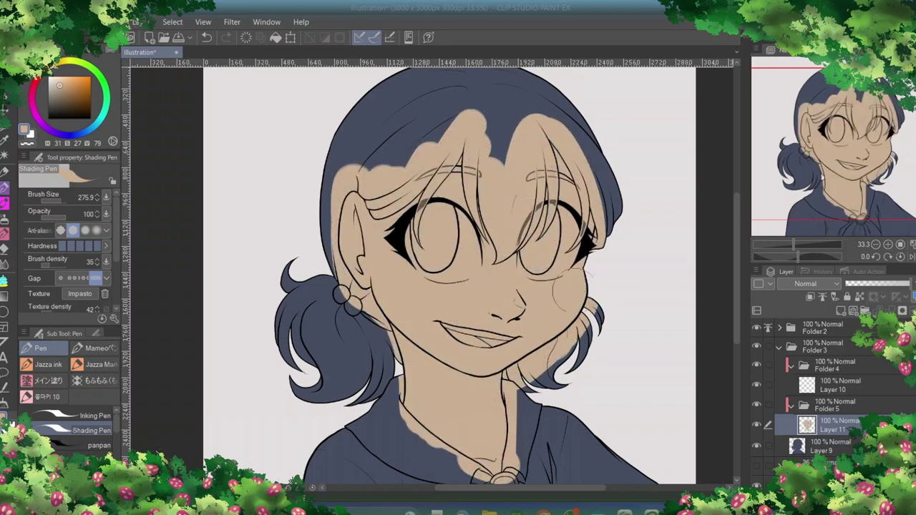
scroll(449, 272, down, 3)
Lock the skin layer's transparent pixels and repaint the skin in a lighter peach beige (H 30, S 31, V 87)
click(62, 83)
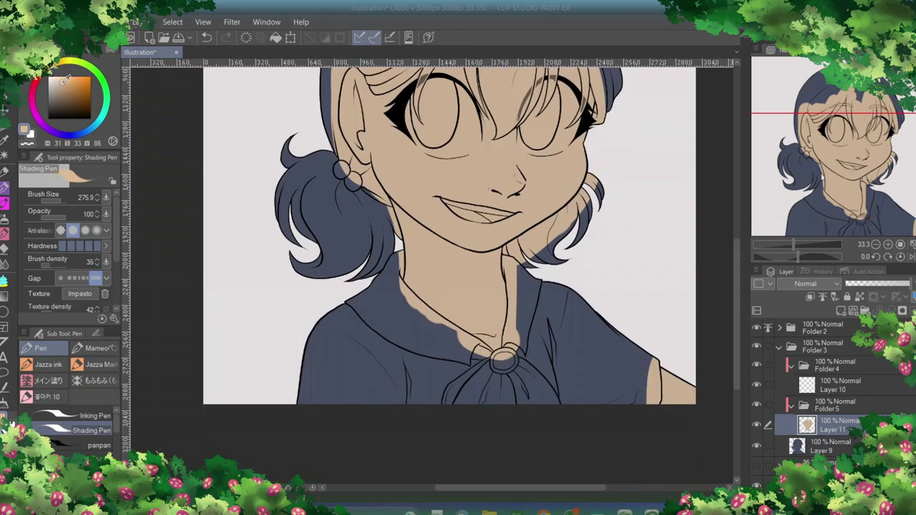
scroll(450, 272, up, 3)
drag(458, 100, 393, 315)
drag(529, 136, 493, 415)
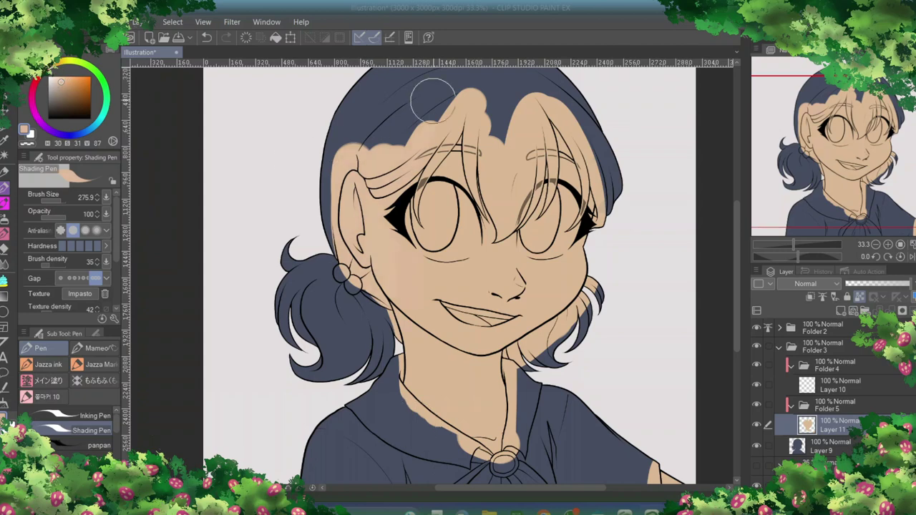
scroll(739, 344, down, 3)
scroll(740, 344, down, 2)
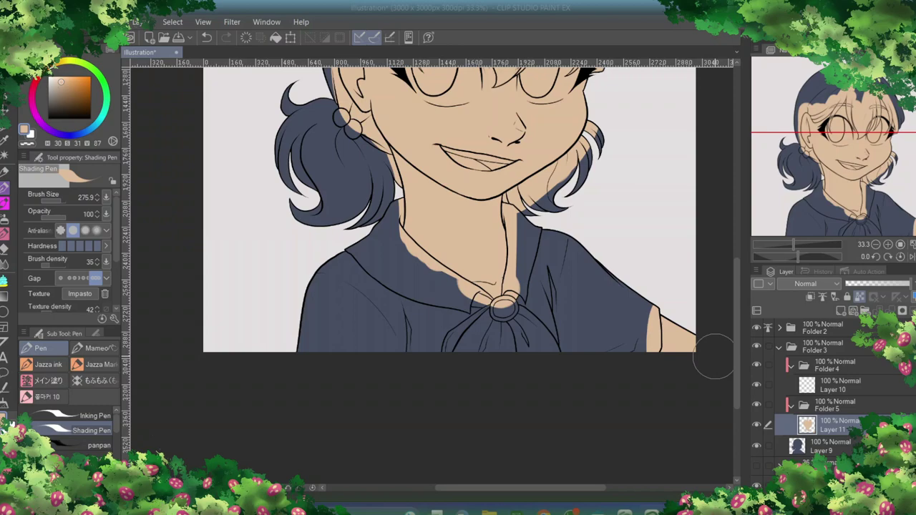
scroll(713, 357, up, 6)
On a new layer clipped to the skin, dot dark brown moles above the mouth corner and on the chin with the Shading Pen at size 31.2
click(811, 297)
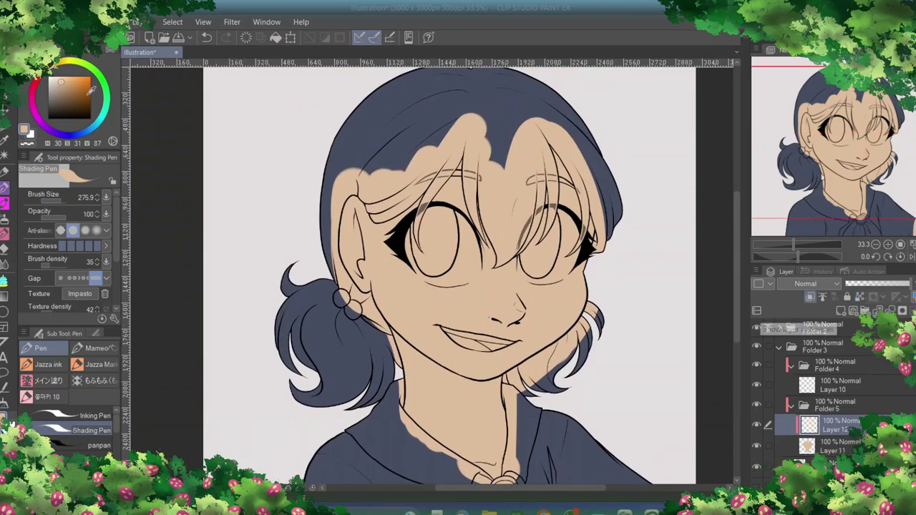
click(66, 99)
drag(65, 98, 69, 102)
key(ctrl+alt+0)
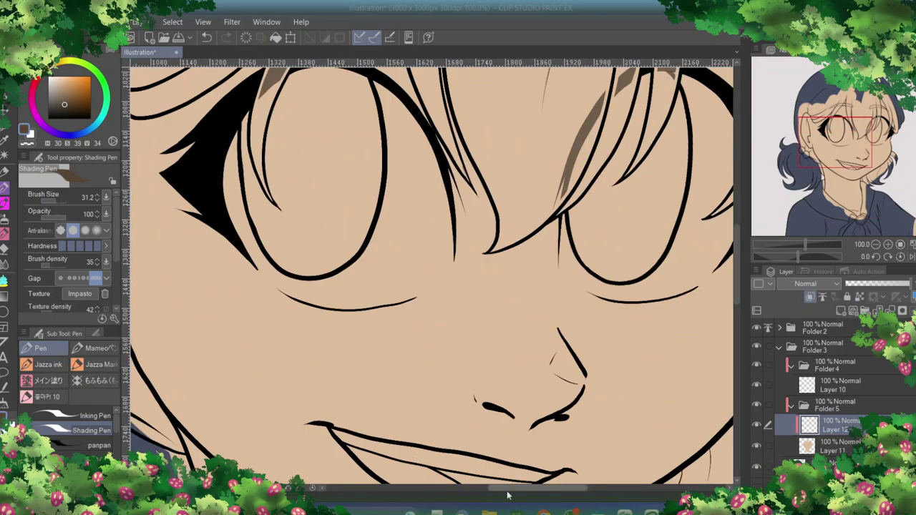
scroll(429, 272, down, 1)
click(377, 338)
scroll(430, 287, down, 2)
click(529, 392)
Draw a small crease beneath the lower lip on Layer 4 of the line art with the Inking Pen at size 17
click(779, 327)
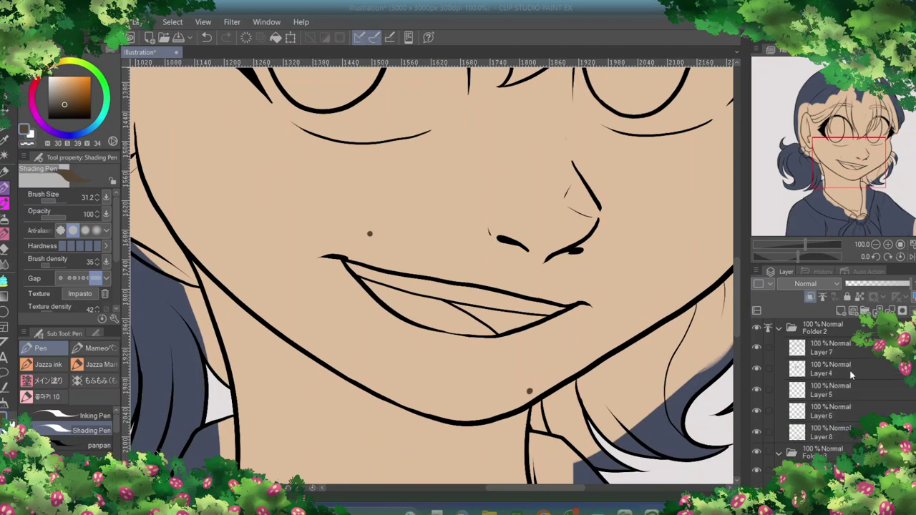
click(829, 368)
click(92, 415)
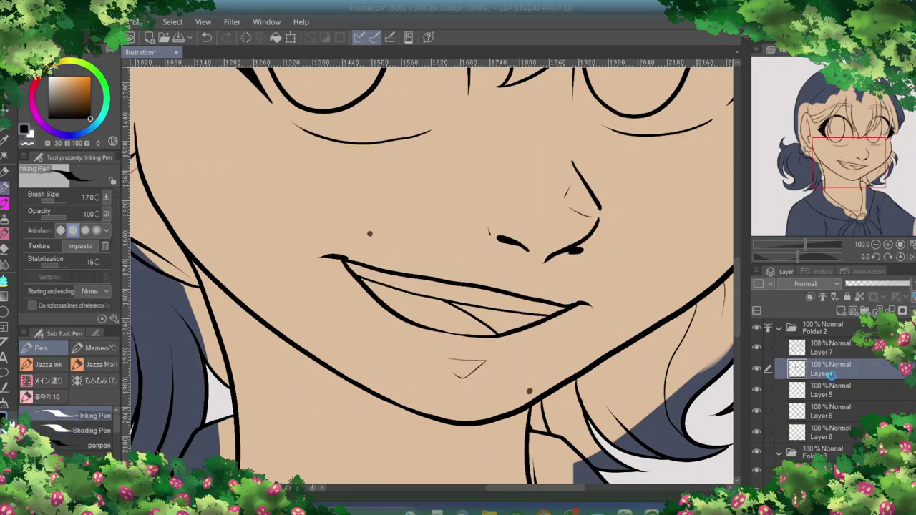
click(779, 328)
Dot more brown moles on the clipped mole layer: below the eye, on the neck, near the ear and on the forehead
click(830, 424)
click(106, 50)
click(92, 430)
scroll(742, 250, up, 3)
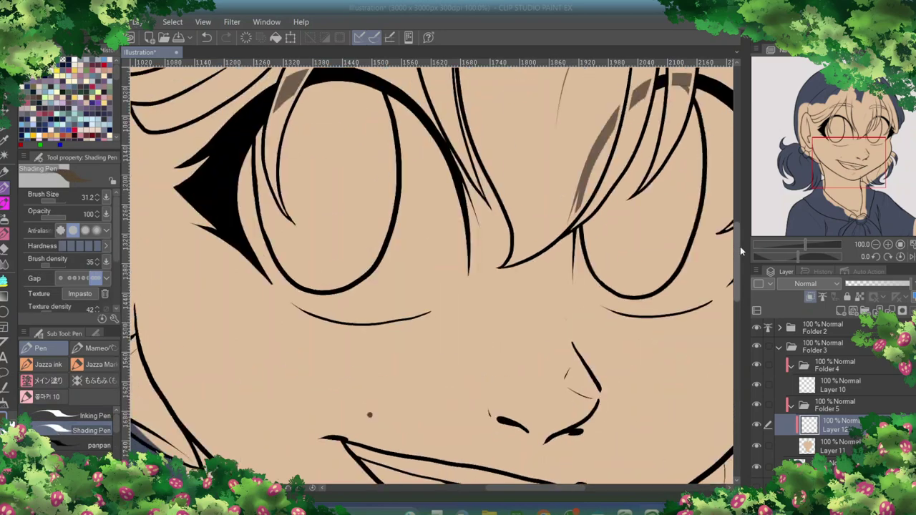
scroll(565, 278, right, 3)
scroll(565, 279, down, 1)
scroll(540, 476, down, 2)
scroll(540, 476, down, 3)
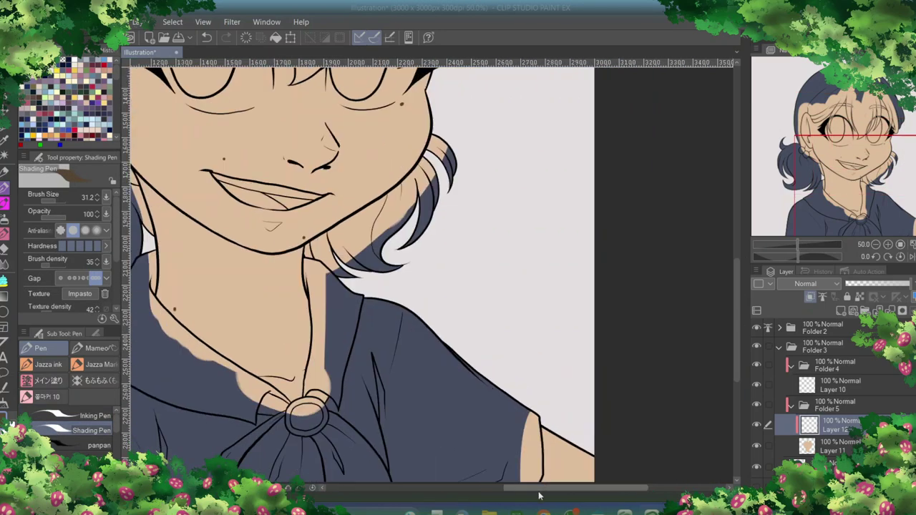
scroll(540, 476, up, 3)
scroll(539, 475, left, 3)
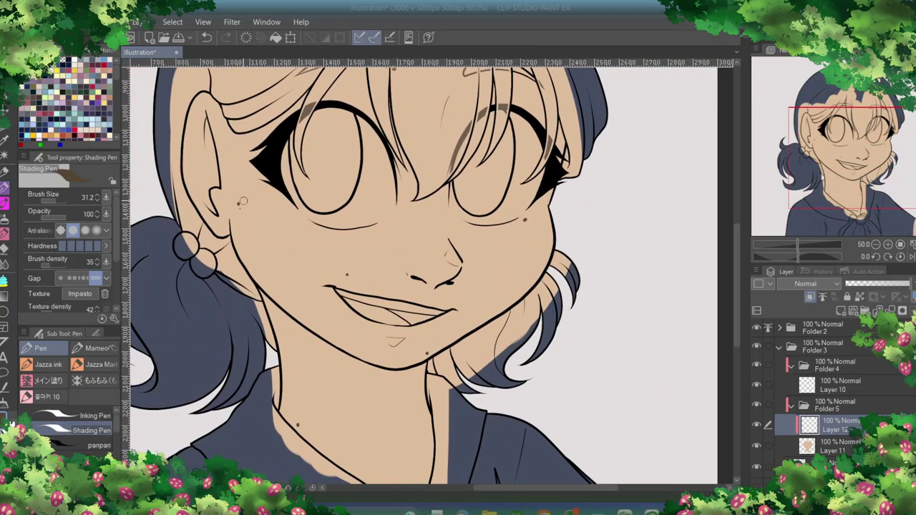
scroll(243, 202, up, 2)
key(ctrl+z)
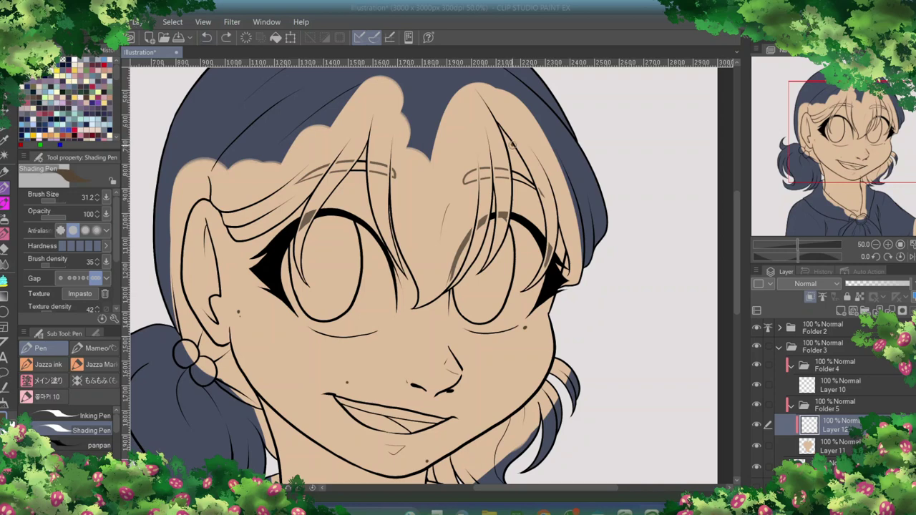
On another clipped layer, airbrush red blush onto the ear tip, both cheeks and the nose with Soft 2 at size 226.4
key(b)
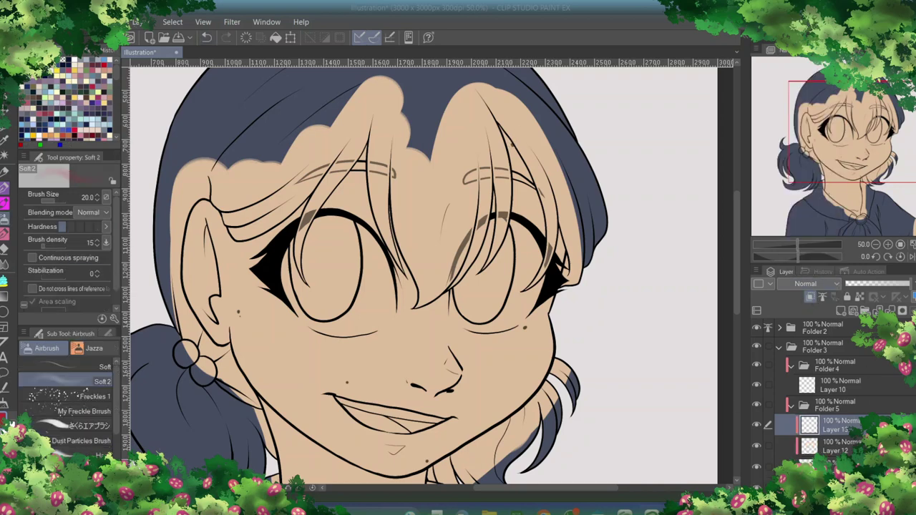
drag(190, 207, 211, 229)
drag(501, 322, 537, 350)
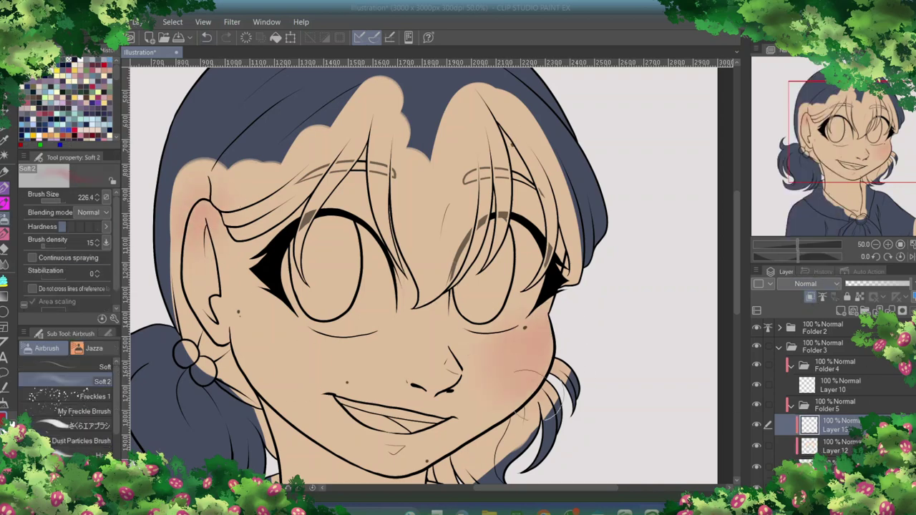
drag(257, 318, 344, 351)
drag(436, 376, 452, 379)
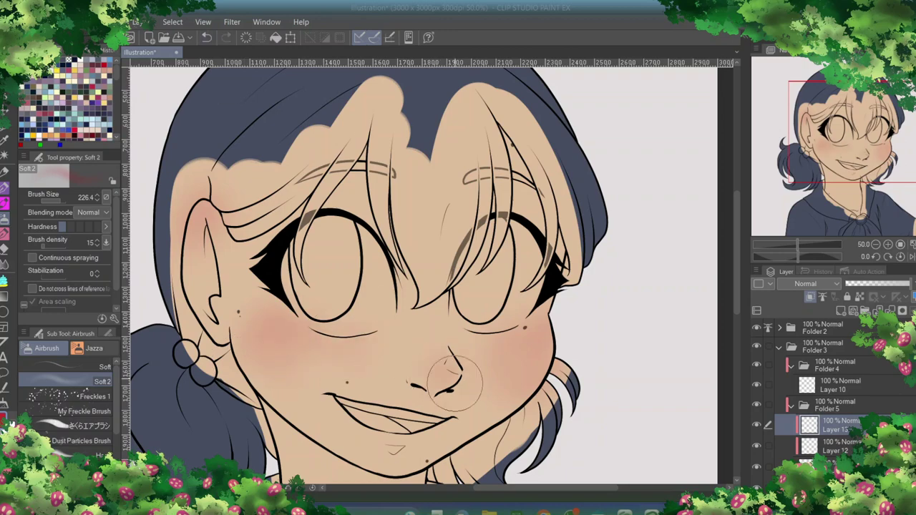
Tint the lips softly red with the Soft 2 airbrush at size 69
scroll(708, 254, down, 3)
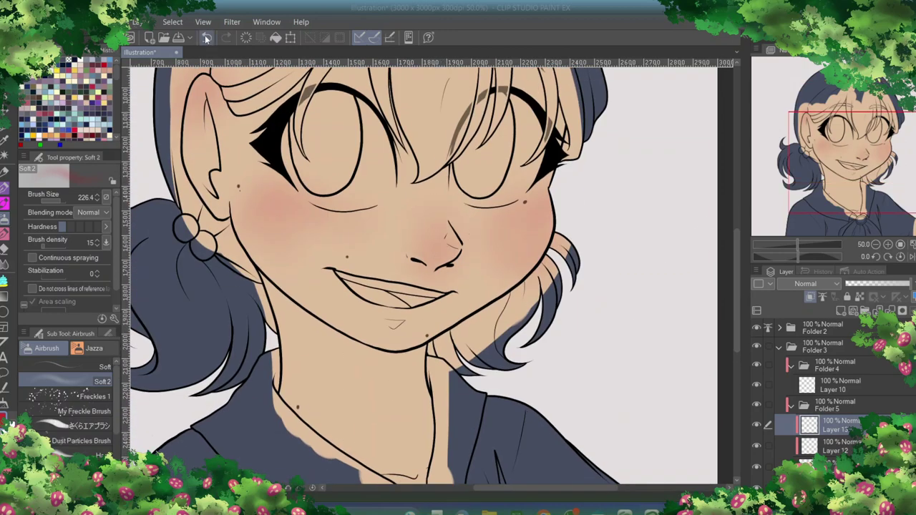
ctrl+alt+drag(431, 275, 366, 303)
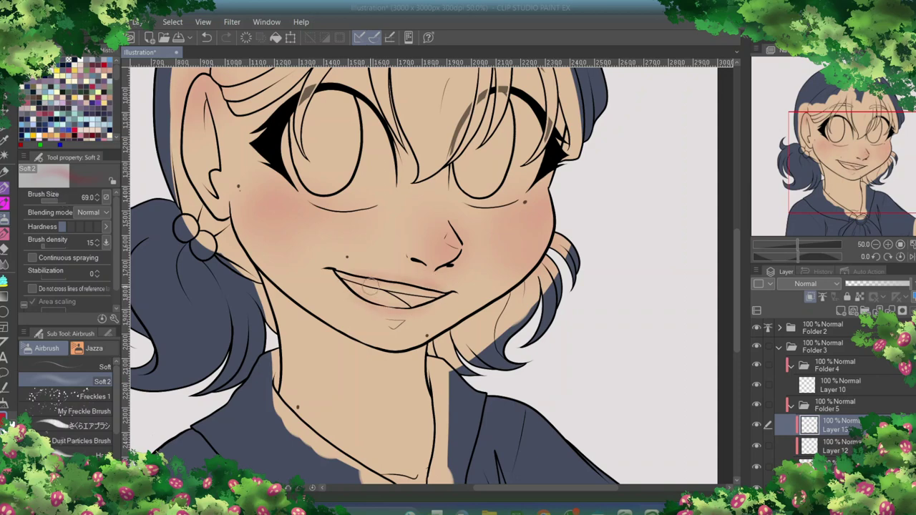
scroll(481, 349, down, 1)
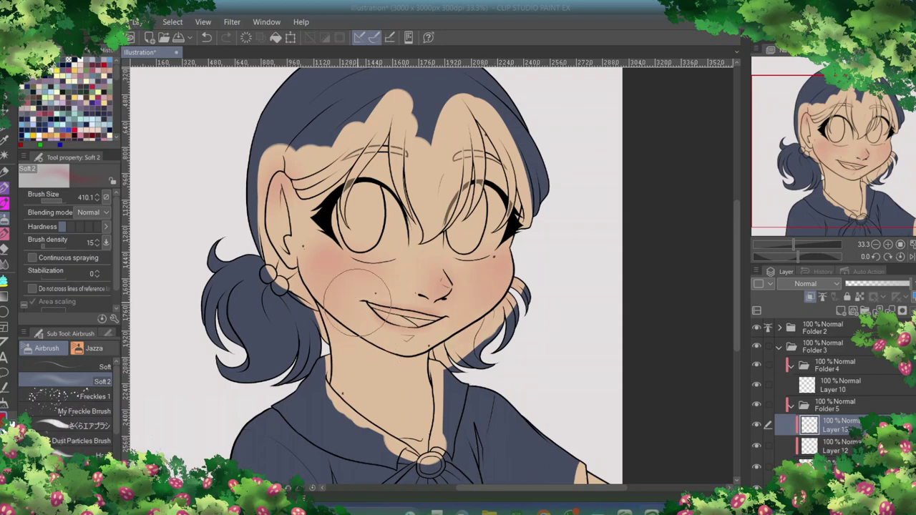
Paint the hair, fringe and ponytails muted red (H 0, S 41, V 72) on Layer 10 with the Shading Pen at size 336.4
click(788, 405)
click(838, 385)
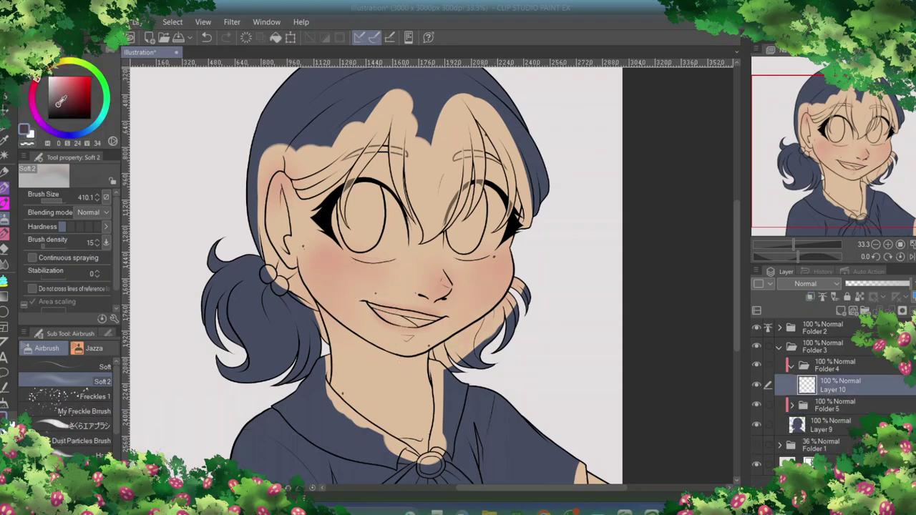
key(p)
click(65, 88)
mouse_move(214, 250)
mouse_down()
mouse_move(215, 343)
mouse_move(250, 372)
mouse_move(307, 379)
mouse_move(229, 300)
mouse_move(300, 372)
mouse_move(322, 315)
mouse_move(300, 143)
mouse_move(469, 123)
mouse_move(529, 201)
mouse_up()
scroll(501, 200, up, 2)
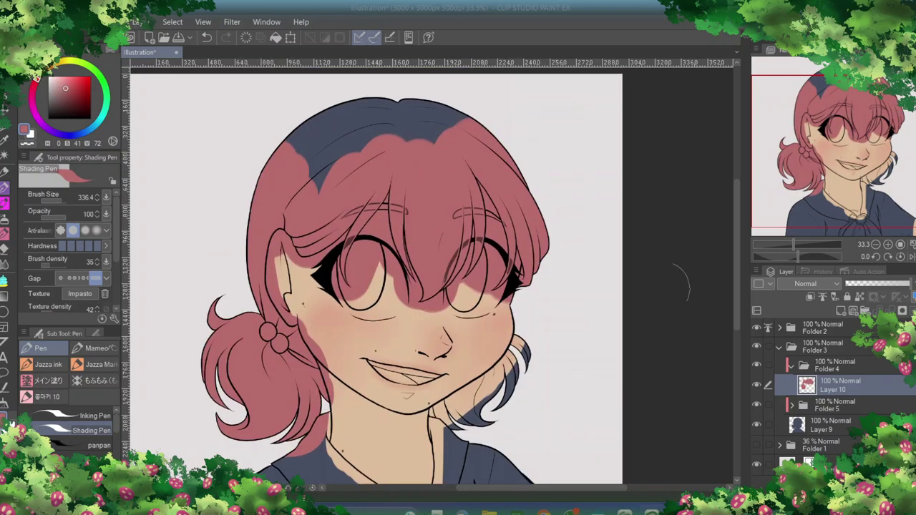
drag(444, 337, 501, 401)
Erase the red hair colour spilling over the ear, hair beads, forehead and eyes with the Erase outside eraser at size 56.6
key(e)
mouse_move(279, 259)
mouse_down()
mouse_move(313, 275)
mouse_move(346, 207)
mouse_move(337, 242)
mouse_move(387, 195)
mouse_move(405, 301)
mouse_move(365, 251)
mouse_move(362, 290)
mouse_move(335, 279)
mouse_move(316, 296)
mouse_move(329, 361)
mouse_move(279, 336)
mouse_move(322, 440)
mouse_move(322, 372)
mouse_move(302, 452)
mouse_move(442, 396)
mouse_move(430, 394)
mouse_move(526, 322)
mouse_move(467, 461)
mouse_up()
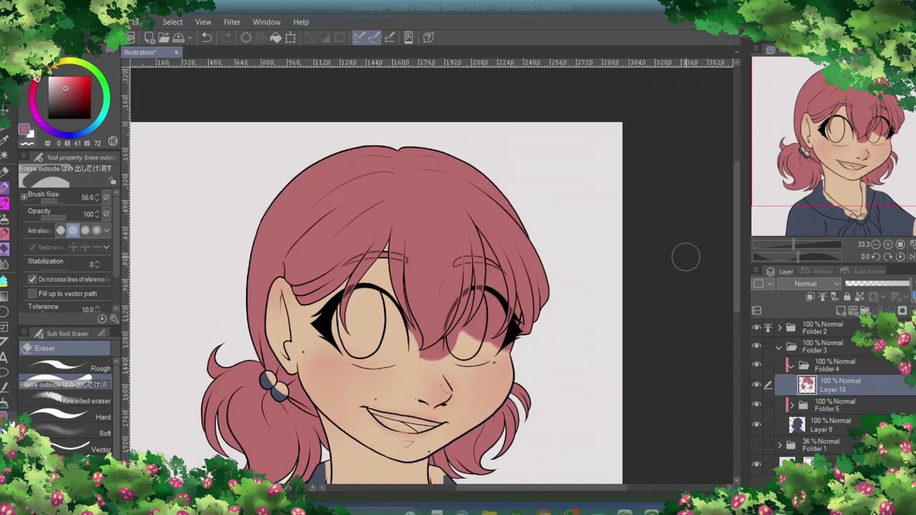
scroll(462, 326, up, 1)
mouse_move(392, 303)
mouse_down()
mouse_move(416, 404)
mouse_move(448, 400)
mouse_move(496, 292)
mouse_move(527, 251)
mouse_up()
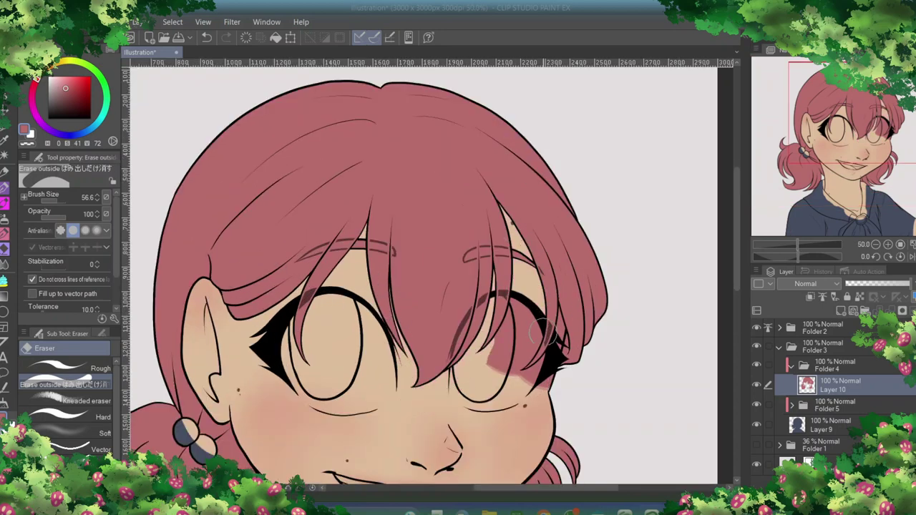
mouse_move(551, 386)
mouse_down()
mouse_move(544, 362)
mouse_move(522, 366)
mouse_move(538, 327)
mouse_move(506, 344)
mouse_move(519, 340)
mouse_move(530, 301)
mouse_up()
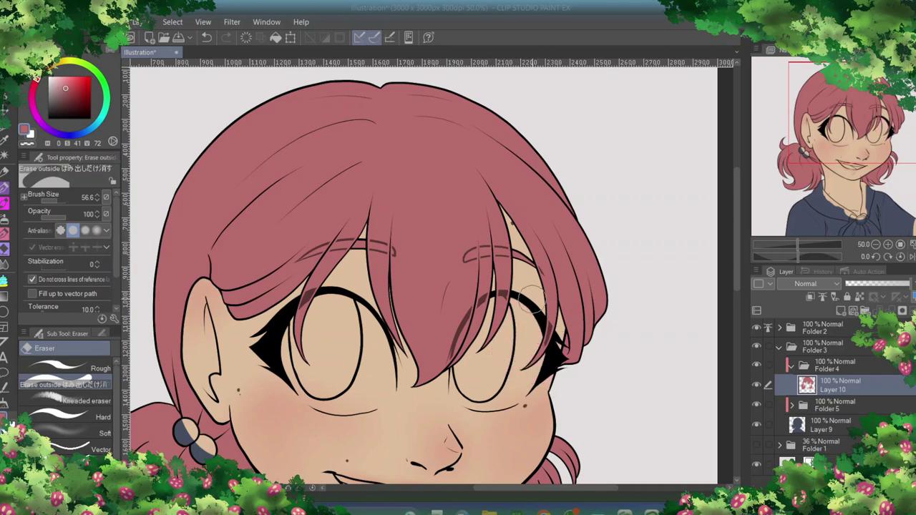
Clean stray hair colour around the fringe, eyes, ear and ponytail with the Rough eraser at size 30
click(61, 366)
key(ctrl+alt+0)
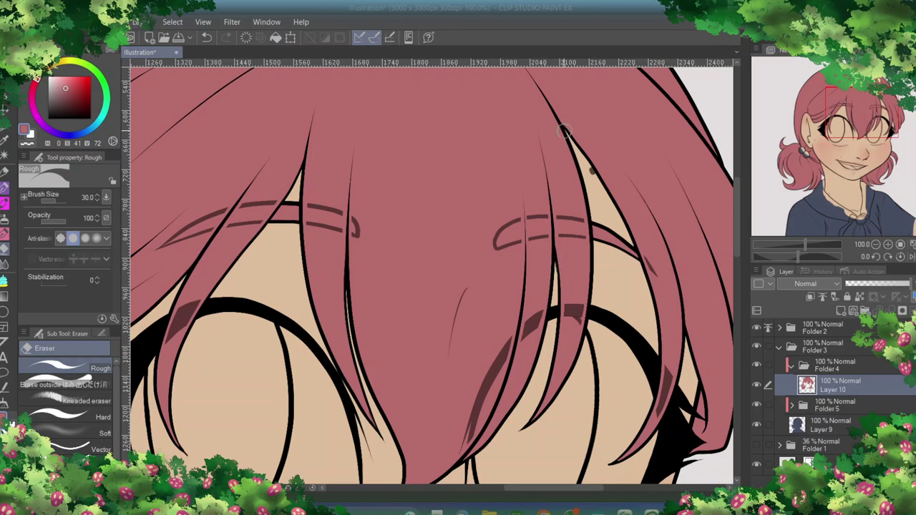
scroll(685, 336, down, 3)
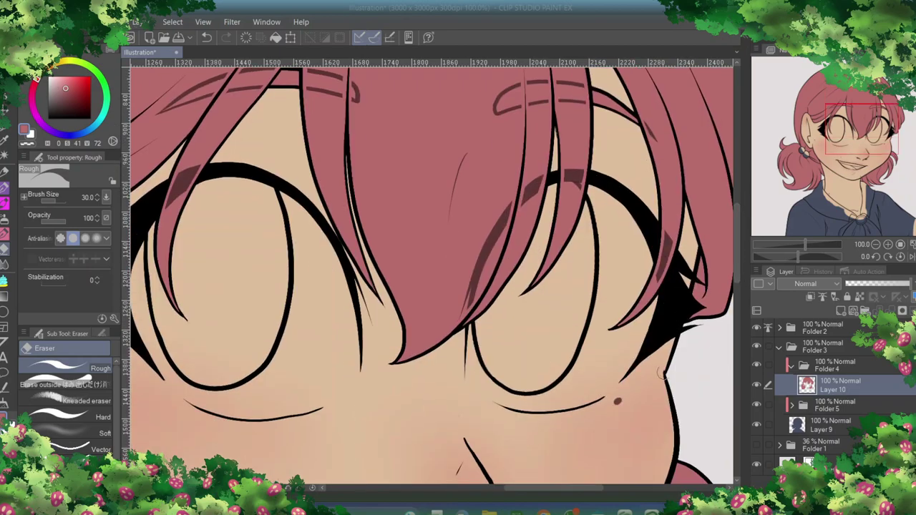
scroll(660, 372, down, 6)
scroll(686, 351, left, 8)
scroll(737, 327, up, 1)
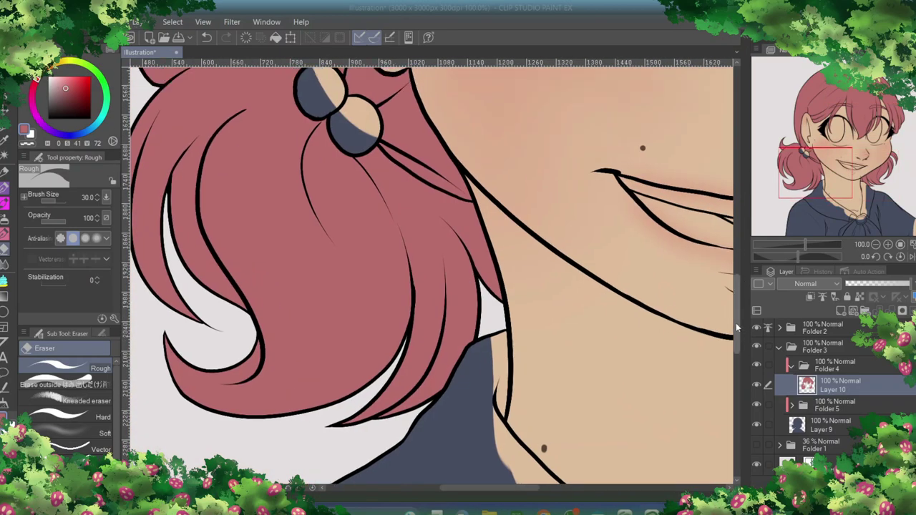
scroll(737, 327, up, 10)
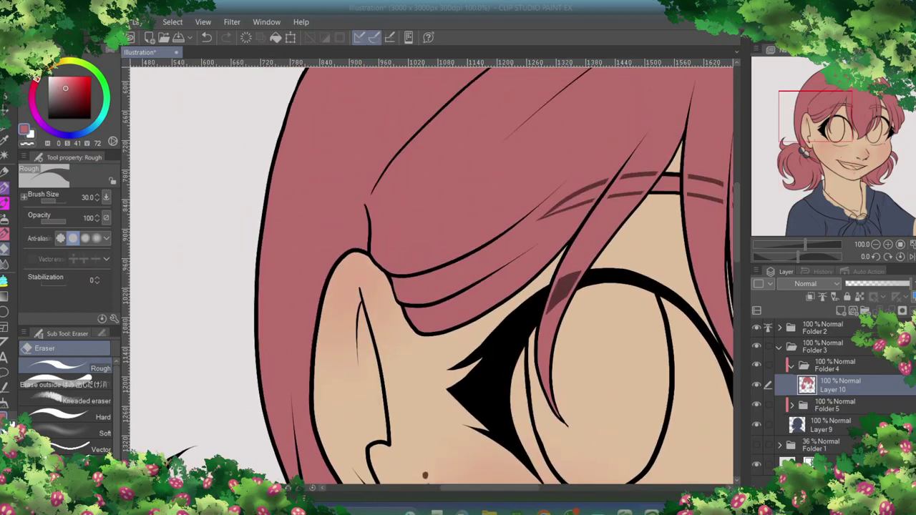
Repaint the hair, fringe and both ponytails dark purple (H 307, S 17, V 21) on Layer 10 with the Shading Pen at size 336.4
key(ctrl+minus)
click(55, 109)
click(40, 121)
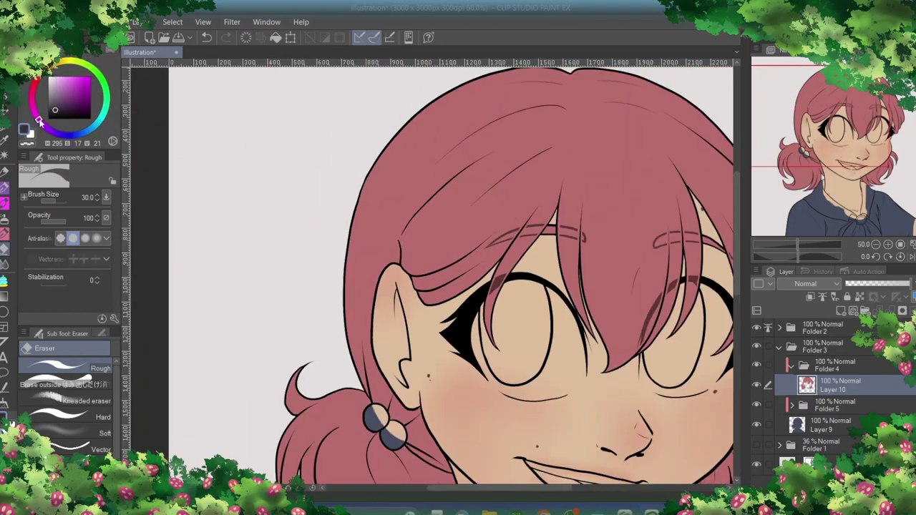
key(p)
key(ctrl+minus)
mouse_move(372, 415)
mouse_down()
mouse_move(491, 179)
mouse_move(593, 388)
mouse_up()
Add Layer 14 in a new clipped folder beneath the hair folder and set the pen to off-white (H 31, S 7, V 91), size 84.1
scroll(736, 288, down, 3)
click(841, 310)
click(57, 68)
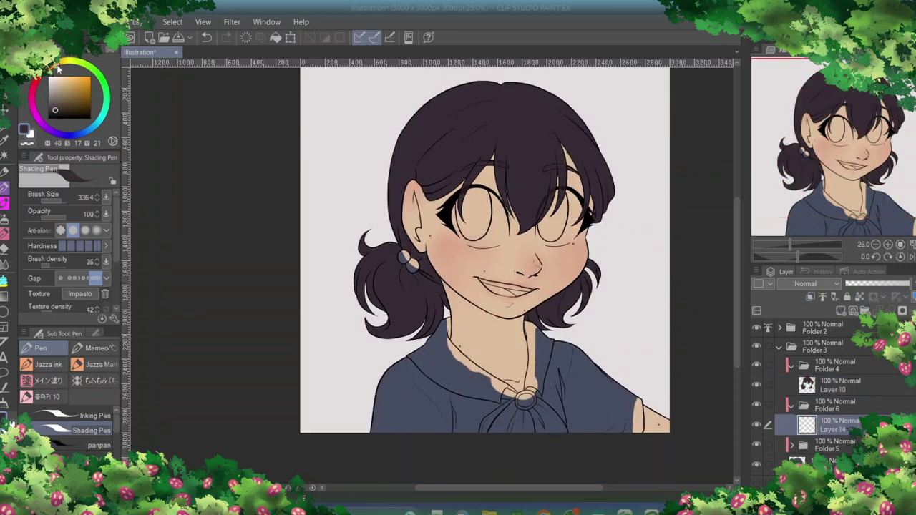
click(59, 94)
key(ctrl+plus)
key(ctrl+plus)
key(ctrl+plus)
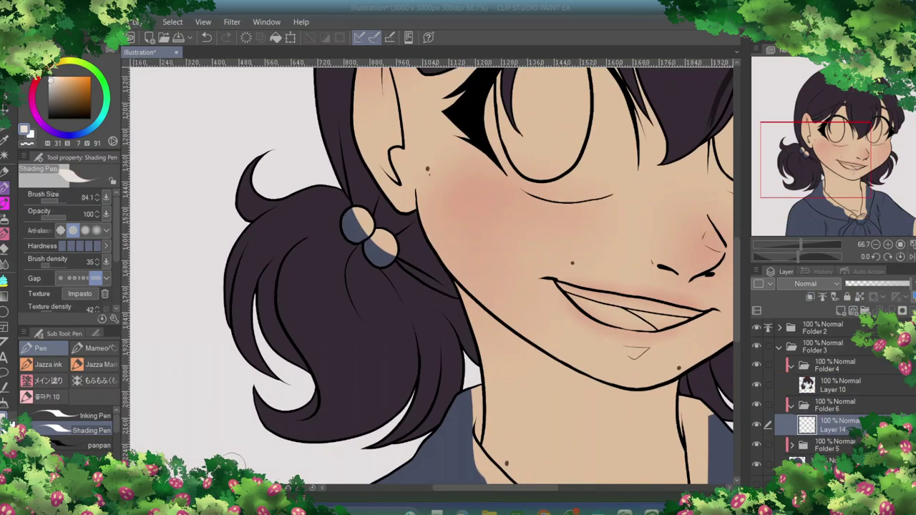
Sample the dark hair colour on Layer 10 and clean the fringe gaps above the eyes with the eraser
key(ctrl+plus)
scroll(429, 272, right, 5)
right_click(327, 93)
click(843, 385)
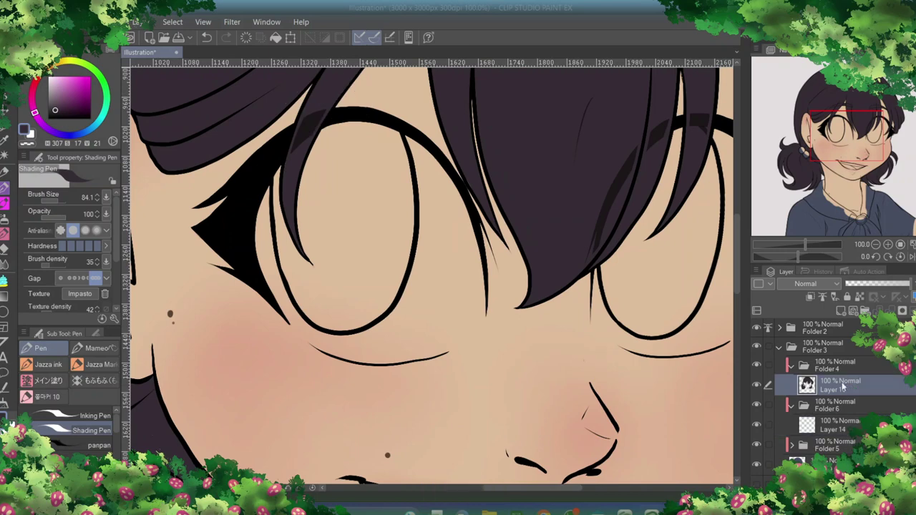
scroll(430, 122, up, 4)
key(e)
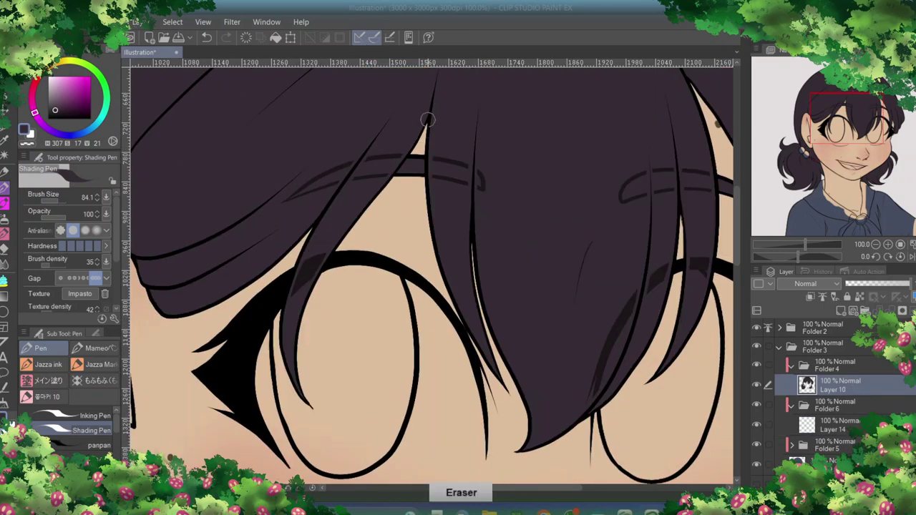
Paint the whites of both eyes off-white (H 26, S 7, V 92) on Layer 14 with the Shading Pen at size 84.1
key(p)
click(837, 425)
click(50, 80)
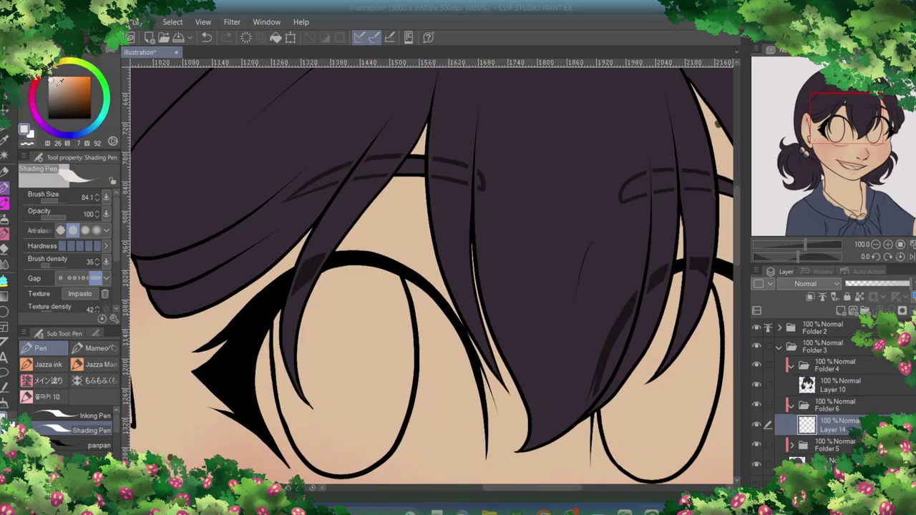
mouse_move(430, 394)
mouse_down()
mouse_move(422, 374)
mouse_move(315, 315)
mouse_move(286, 422)
mouse_up()
scroll(286, 423, down, 5)
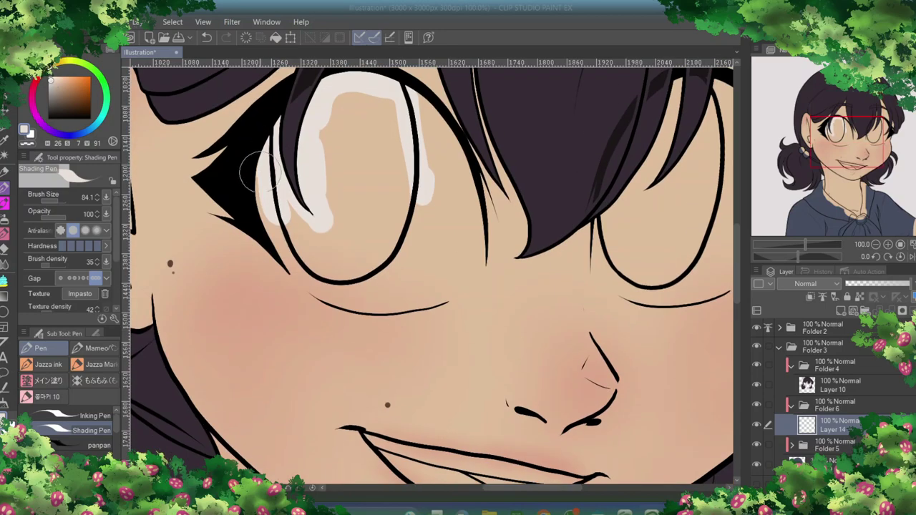
mouse_move(272, 240)
mouse_down()
mouse_move(354, 307)
mouse_move(450, 179)
mouse_move(401, 287)
mouse_move(454, 260)
mouse_move(444, 286)
mouse_up()
mouse_move(601, 222)
mouse_down()
mouse_move(612, 281)
mouse_move(658, 101)
mouse_up()
scroll(644, 214, right, 5)
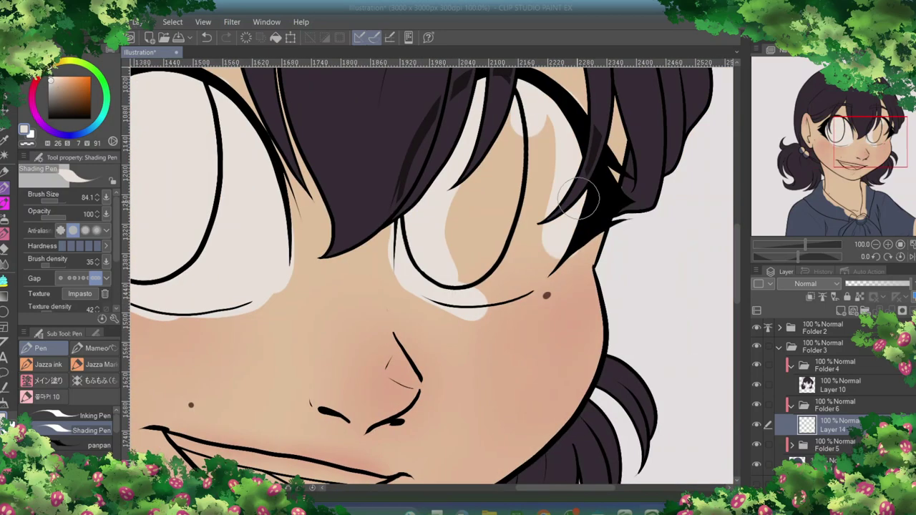
mouse_move(558, 236)
mouse_down()
mouse_move(465, 157)
mouse_move(594, 218)
mouse_up()
right_click(616, 200)
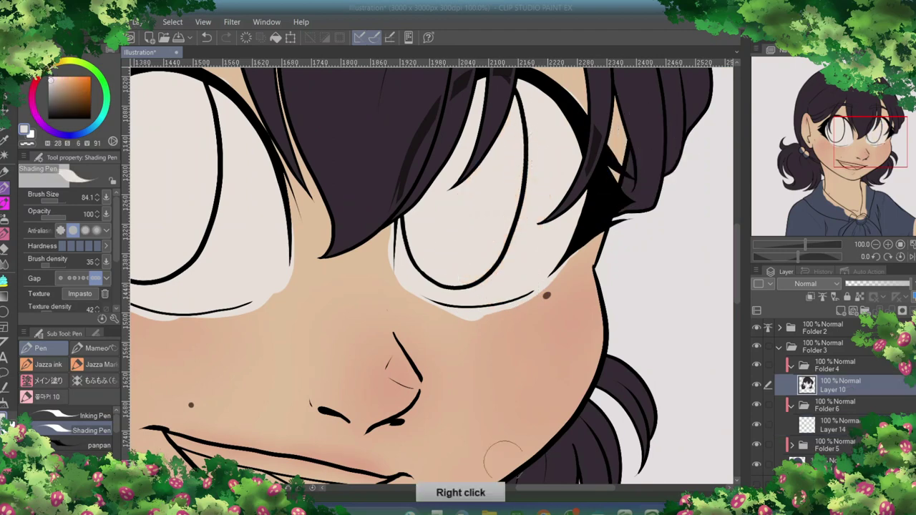
Paint the upper teeth off-white on Layer 10 and erase the spill below them with the Erase outside eraser
scroll(429, 286, down, 3)
drag(165, 333, 383, 379)
key(e)
mouse_move(163, 328)
mouse_down()
mouse_move(193, 343)
mouse_move(403, 361)
mouse_up()
mouse_move(190, 355)
mouse_down()
mouse_move(315, 390)
mouse_move(357, 390)
mouse_up()
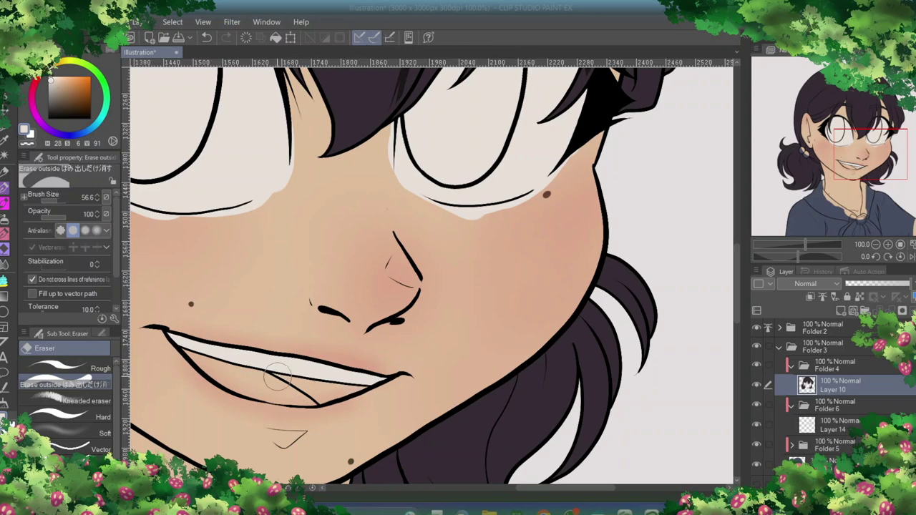
key(e)
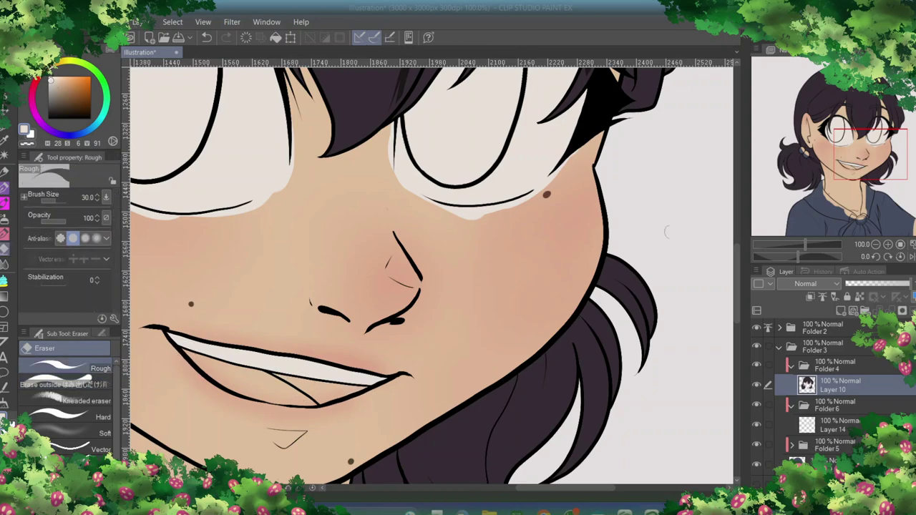
Erase the teeth colour from the hair layer with the Rough eraser at size 30
scroll(665, 231, up, 3)
right_click(636, 138)
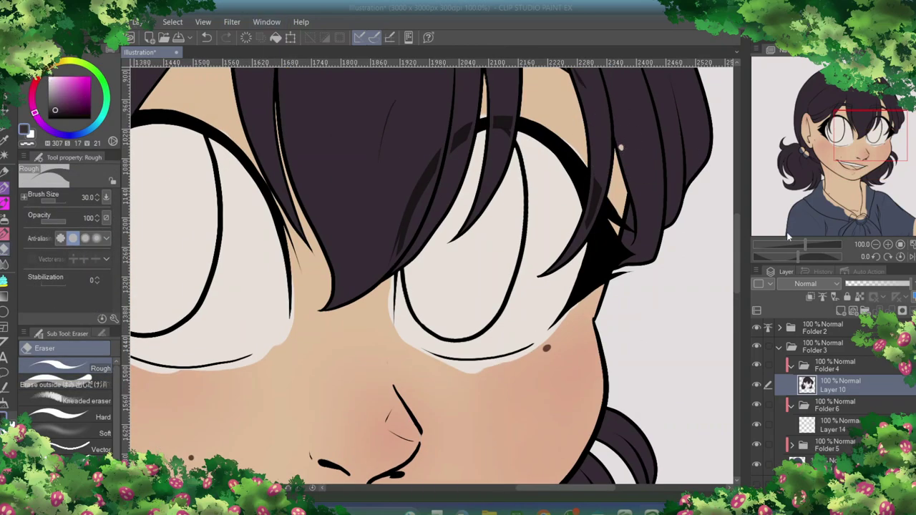
scroll(744, 311, down, 2)
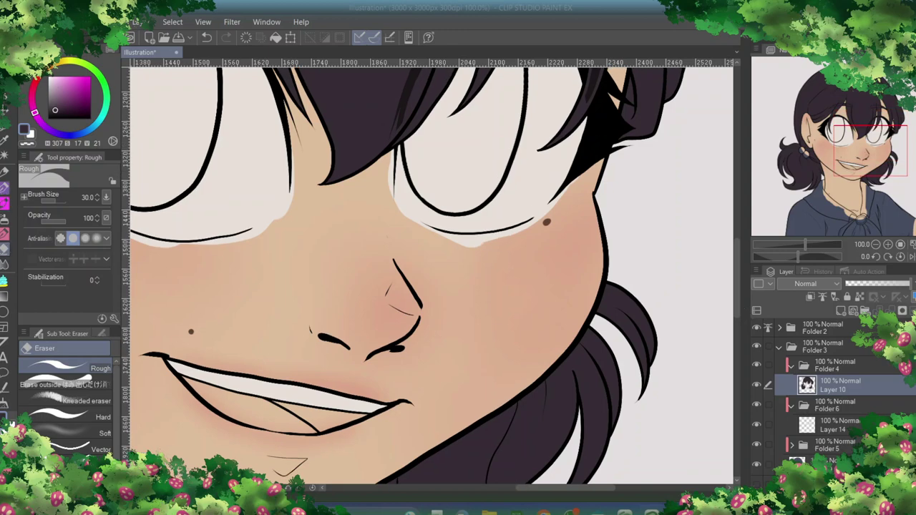
mouse_move(172, 361)
mouse_down()
mouse_move(286, 394)
mouse_move(390, 408)
mouse_up()
Fill the upper teeth with off-white on Layer 14 using the gap-closing fill tool
click(830, 424)
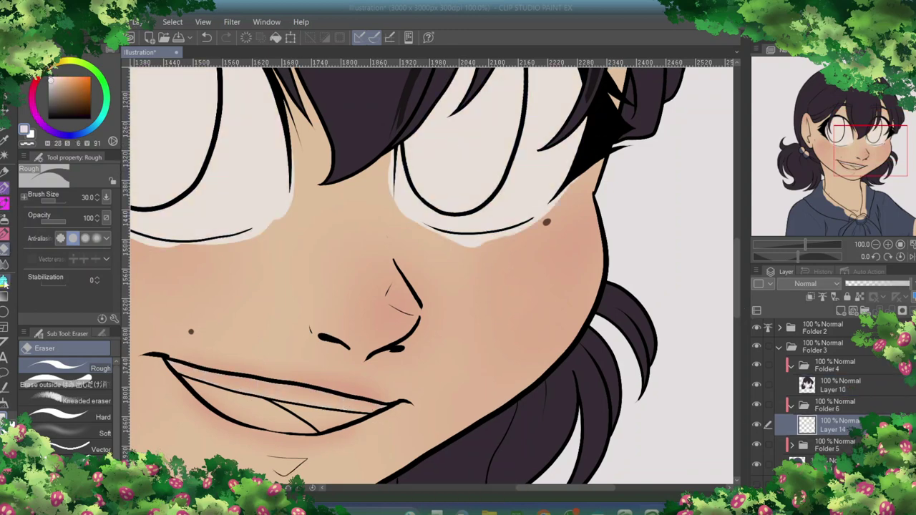
click(3, 281)
click(315, 408)
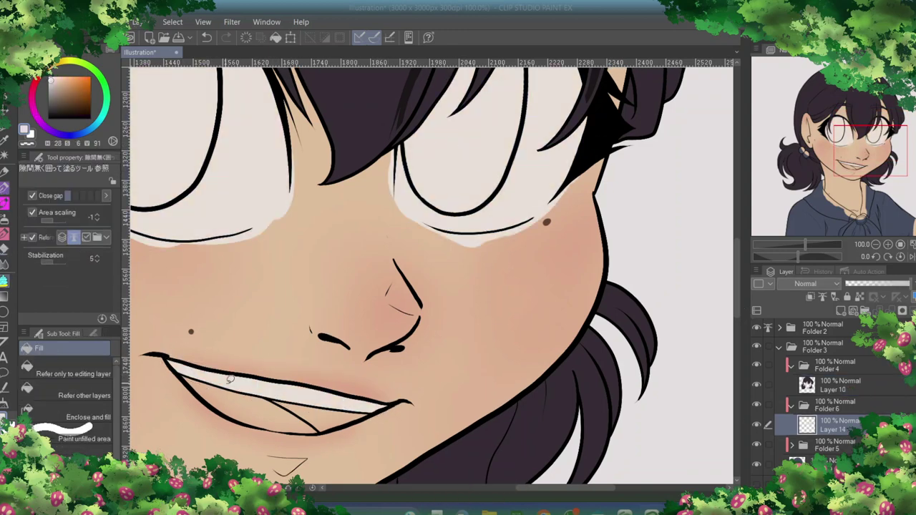
Touch up the fringe on Layer 10 with the Shading Pen in the sampled dark purple (H 307, S 17, V 21)
click(830, 385)
scroll(429, 275, up, 5)
right_click(608, 286)
key(p)
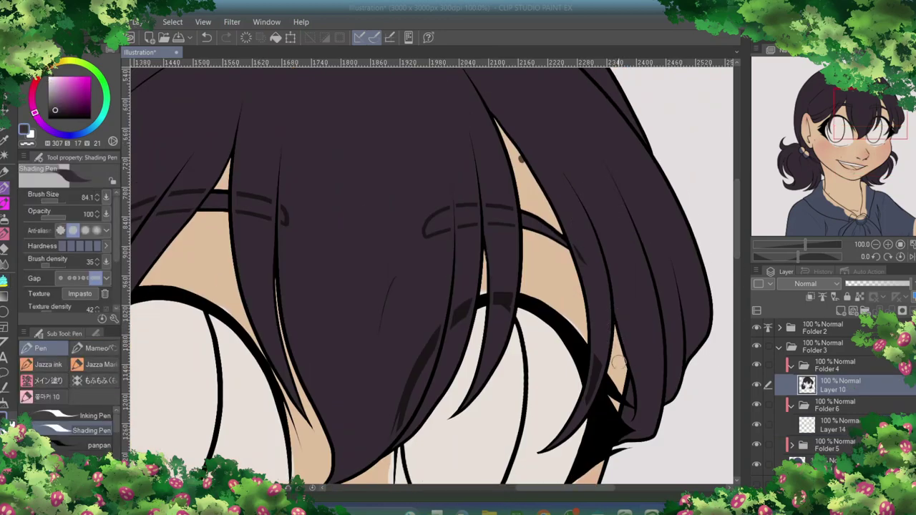
Trim the eye white spilling below the lower lid of the right-hand eye on Layer 14
ctrl+shift+click(544, 297)
scroll(483, 291, down, 3)
scroll(672, 262, up, 3)
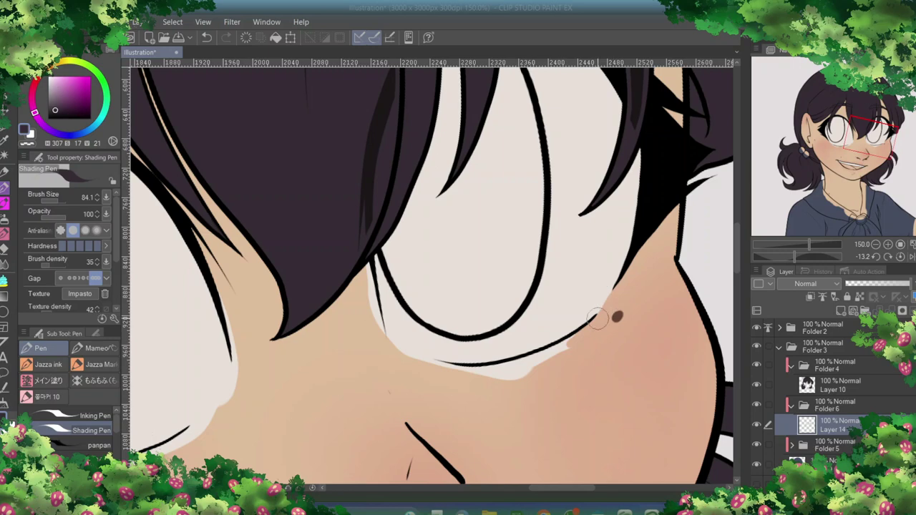
drag(580, 338, 536, 362)
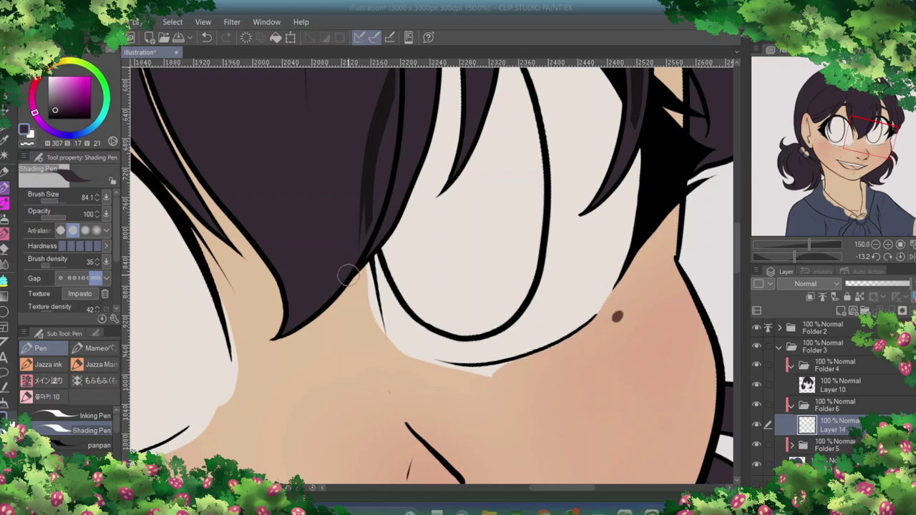
key(at)
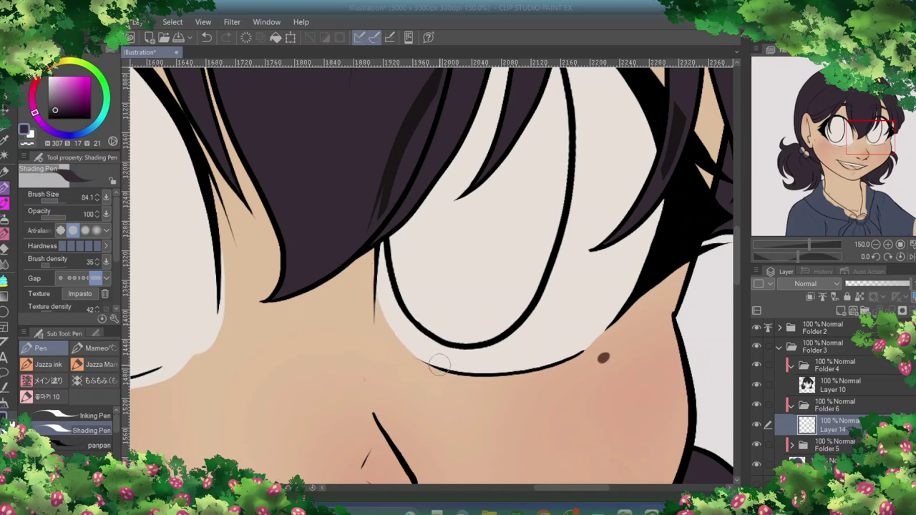
Trim the white around the lower lid of the left-hand eye on Layer 14 and patch its edge with off-white
scroll(439, 366, left, 5)
mouse_move(408, 386)
mouse_down()
mouse_move(478, 376)
mouse_move(518, 319)
mouse_up()
drag(395, 393, 247, 364)
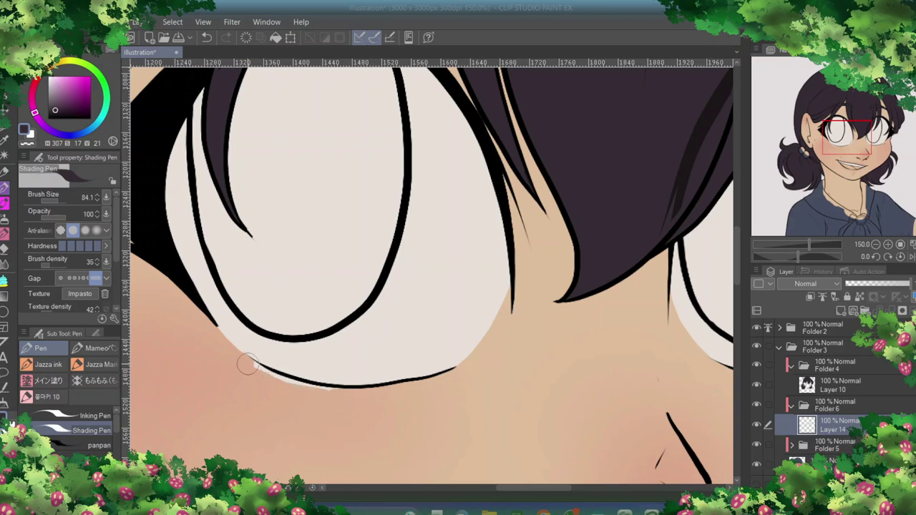
alt+click(215, 321)
mouse_move(215, 321)
mouse_down()
mouse_move(236, 336)
mouse_move(210, 322)
mouse_up()
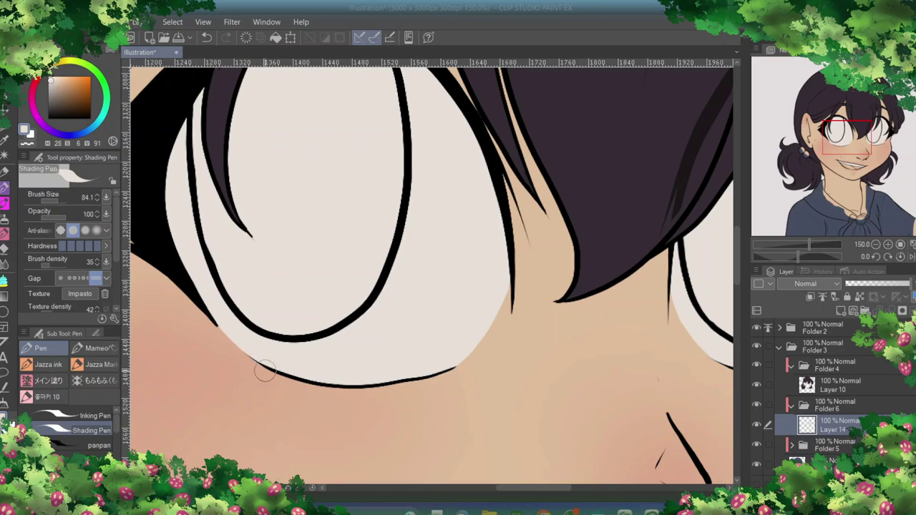
Add Layer 15 in a new clipped folder and paint the mouth interior dark red (H 349, S 58, V 56), tidying it along the lip line
scroll(608, 401, down, 4)
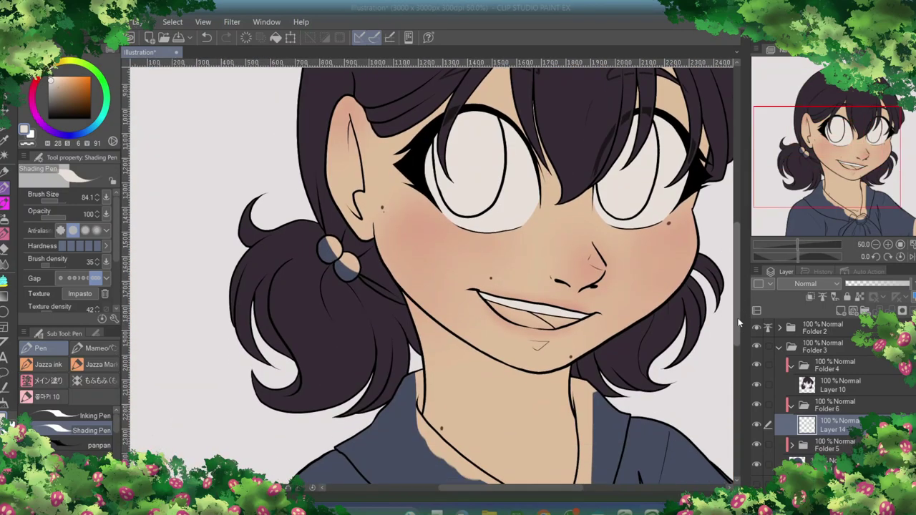
click(878, 310)
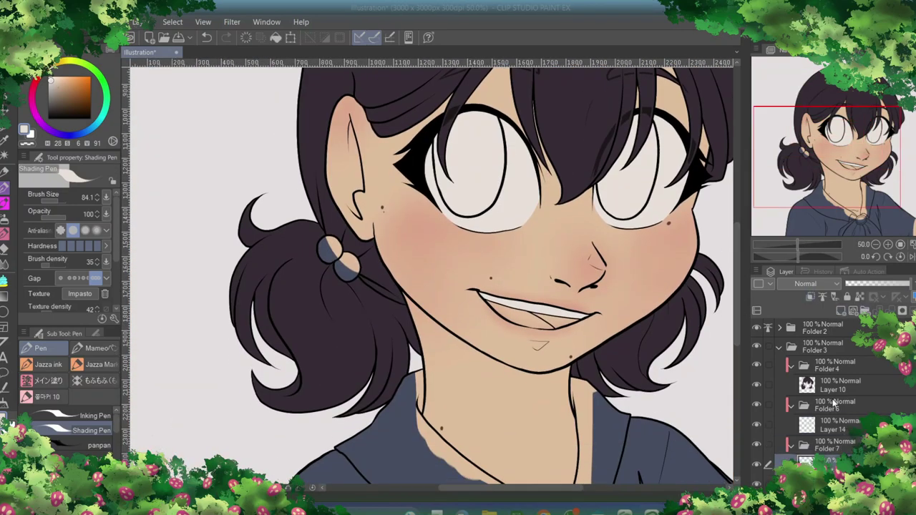
drag(64, 91, 66, 93)
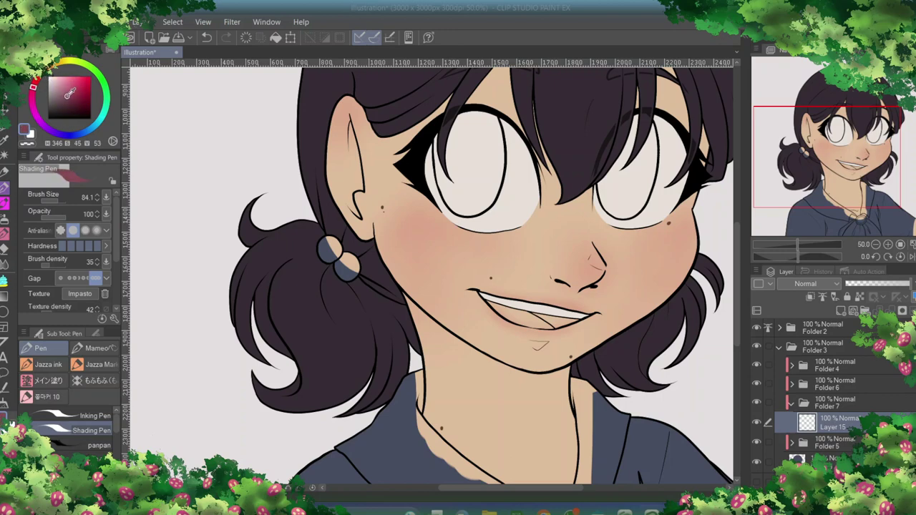
drag(494, 305, 544, 326)
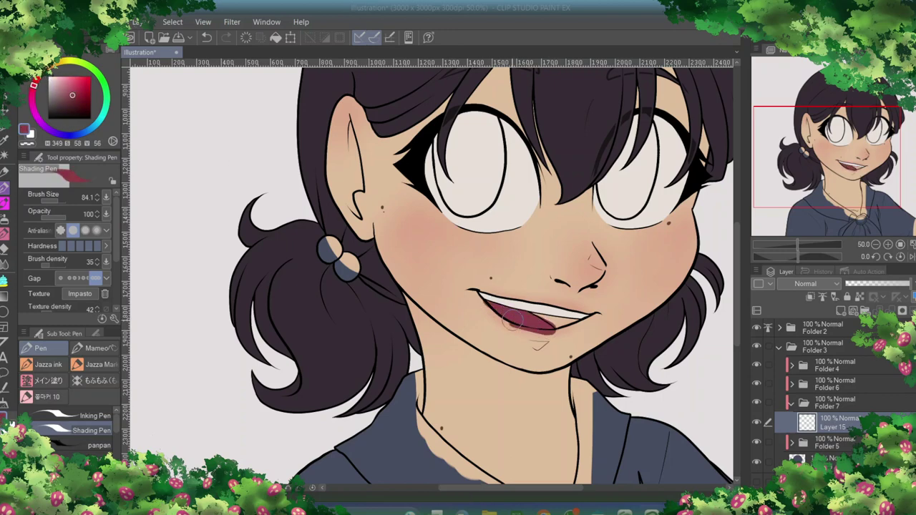
key(ctrl+plus)
drag(598, 344, 527, 198)
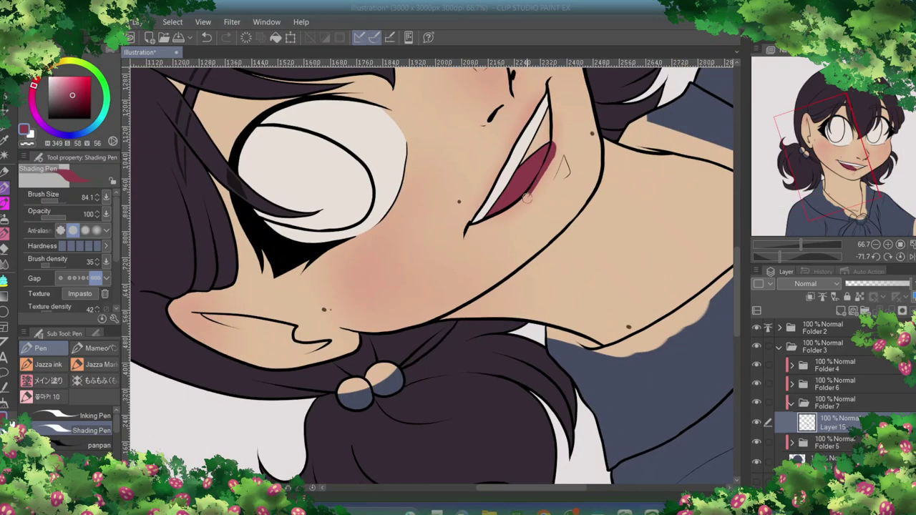
click(312, 487)
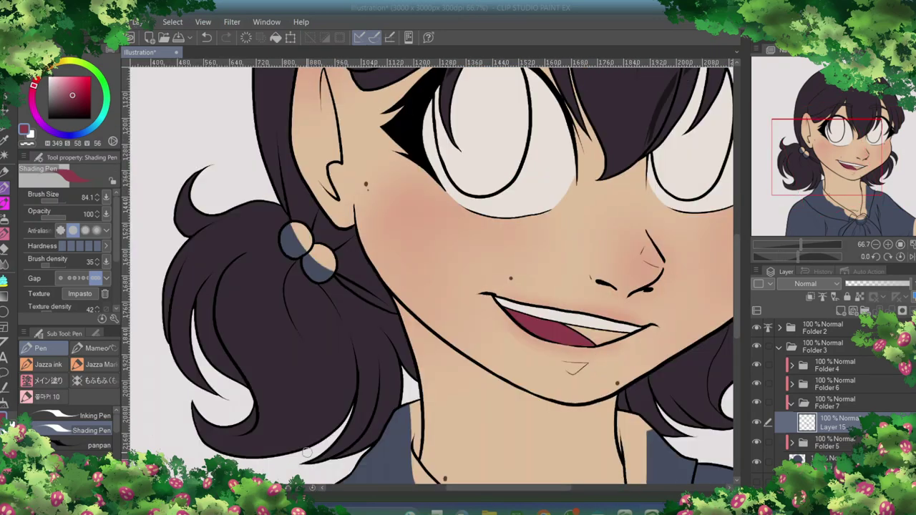
Paint both hair beads lavender (H 276, S 29, V 70) on Layer 15 with the Shading Pen at size 84.1
drag(290, 240, 321, 266)
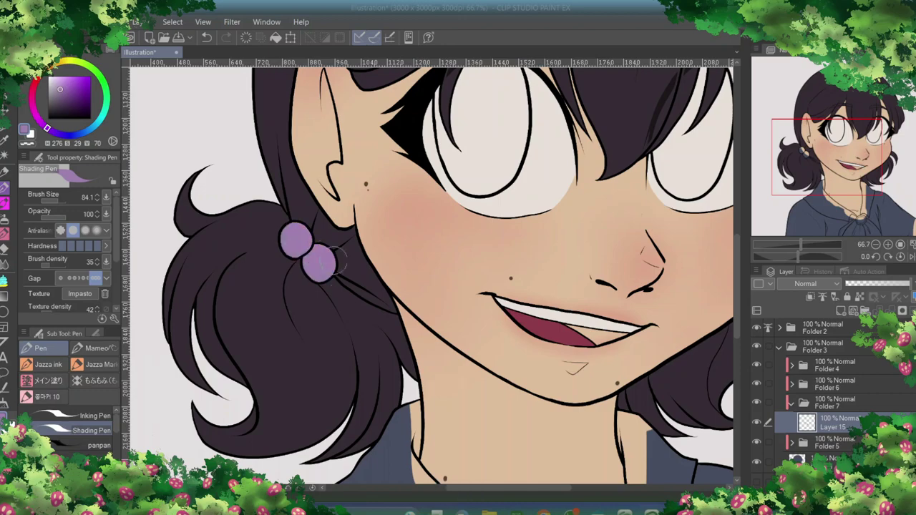
Paint the brooch gem at the collar lavender (H 276, S 29, V 70) on Layer 15, filling it up to its inner outline
scroll(429, 272, down, 8)
drag(608, 337, 623, 338)
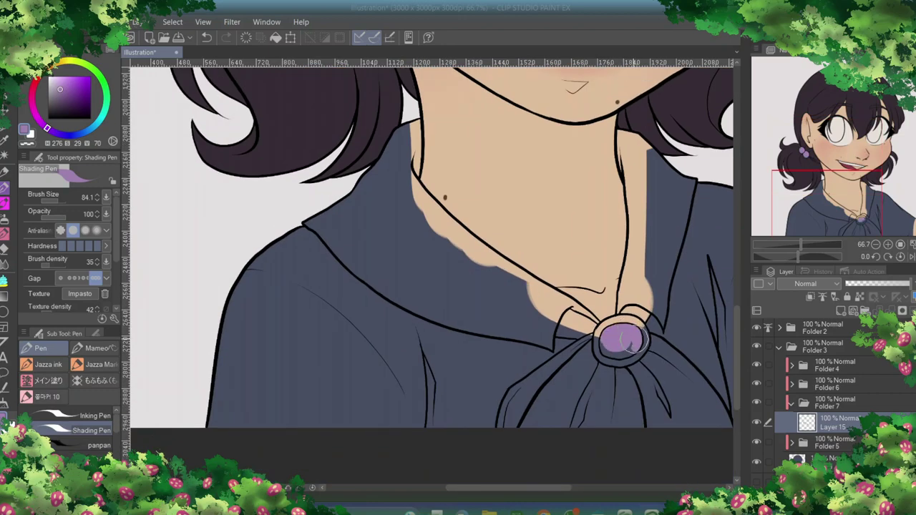
key(ctrl+plus)
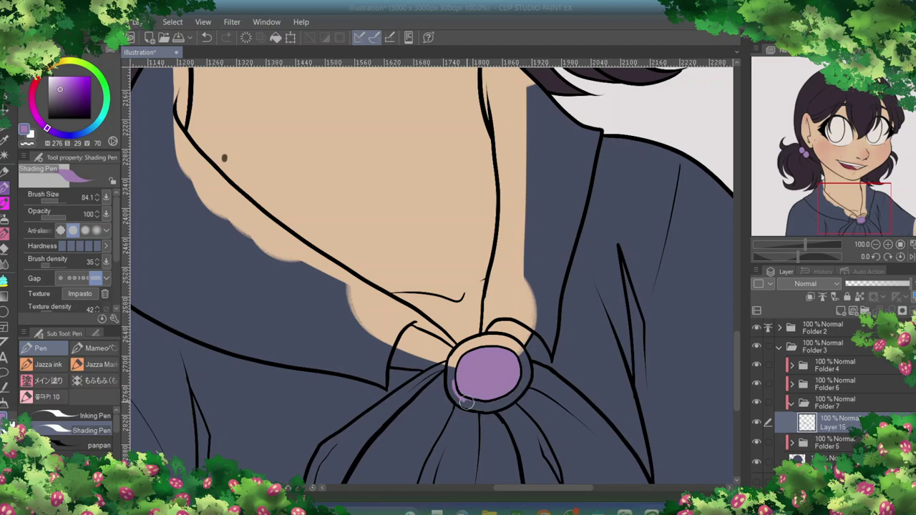
key(ctrl+minus)
key(ctrl+minus)
key(ctrl+minus)
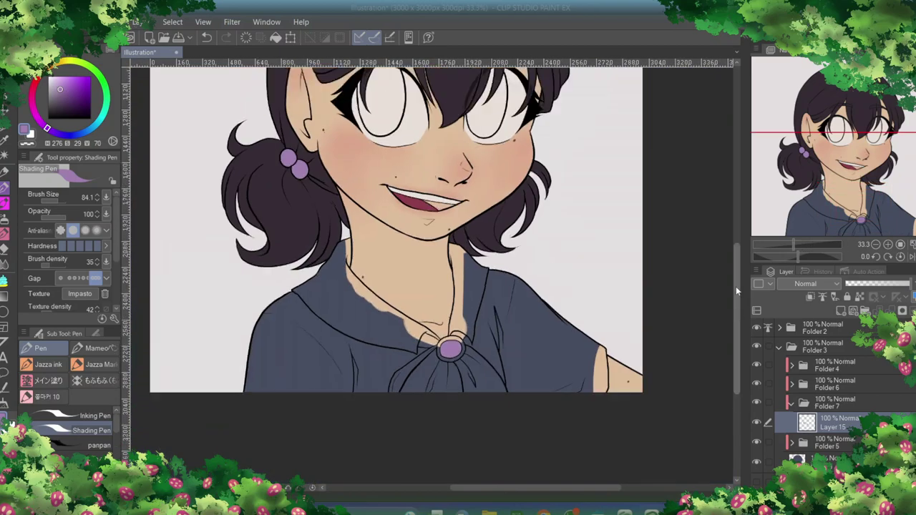
Sample the off-white (H 28, S 6, V 91) and paint the blouse sleeve beside the bare arm on Layer 14 up to its hem
right_click(412, 180)
mouse_move(531, 352)
mouse_down()
mouse_move(516, 458)
mouse_move(533, 458)
mouse_move(515, 458)
mouse_up()
right_click(517, 370)
drag(544, 369, 583, 450)
key(ctrl+plus)
key(ctrl+plus)
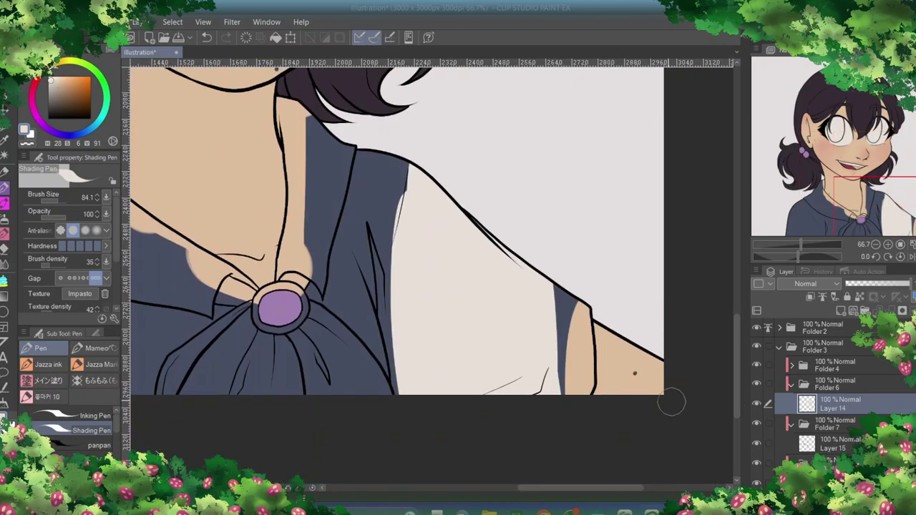
mouse_move(578, 308)
mouse_down()
mouse_move(591, 364)
mouse_move(575, 314)
mouse_move(566, 392)
mouse_up()
Fill the collar, the blouse front and the other sleeve with the same off-white on Layer 14, leaving the scarf uncovered
drag(383, 211, 351, 240)
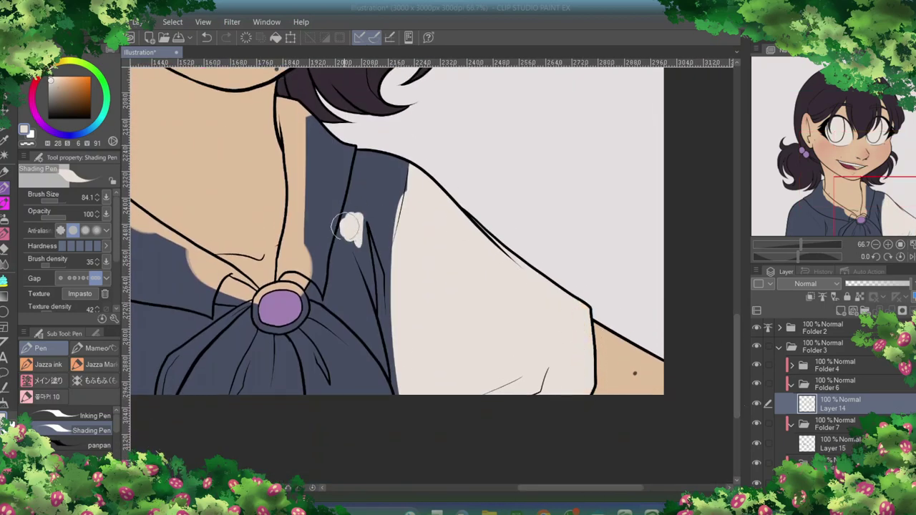
mouse_move(337, 150)
mouse_down()
mouse_move(362, 283)
mouse_move(390, 315)
mouse_up()
mouse_move(337, 172)
mouse_down()
mouse_move(290, 103)
mouse_move(279, 112)
mouse_move(306, 187)
mouse_move(281, 269)
mouse_move(292, 193)
mouse_move(287, 243)
mouse_move(320, 149)
mouse_move(288, 263)
mouse_move(323, 264)
mouse_move(354, 333)
mouse_up()
mouse_move(336, 264)
mouse_down()
mouse_move(402, 286)
mouse_move(728, 287)
mouse_up()
mouse_move(587, 295)
mouse_down()
mouse_move(527, 254)
mouse_move(402, 114)
mouse_move(311, 178)
mouse_move(316, 423)
mouse_move(547, 282)
mouse_move(413, 202)
mouse_move(384, 128)
mouse_up()
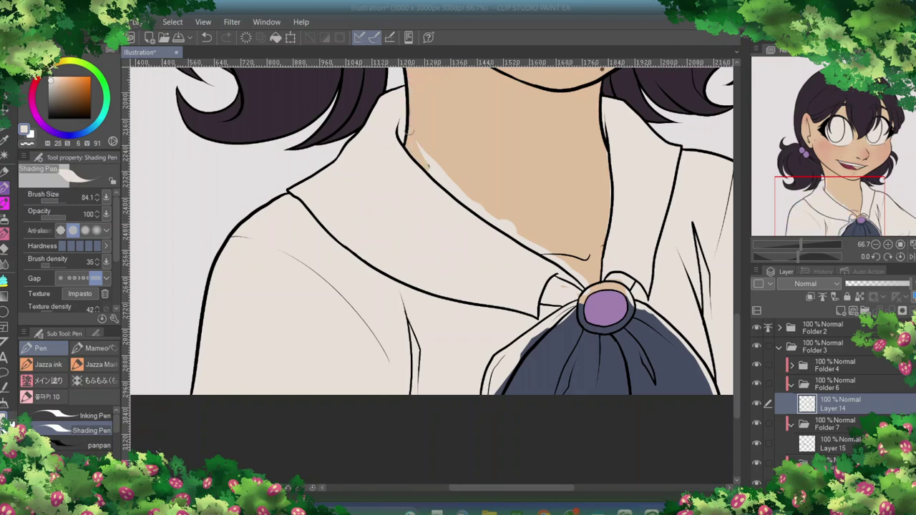
Erase the off-white spilling onto the neck, scarf and knot on Layer 14, and patch the blouse edges with the Shading Pen
click(6, 251)
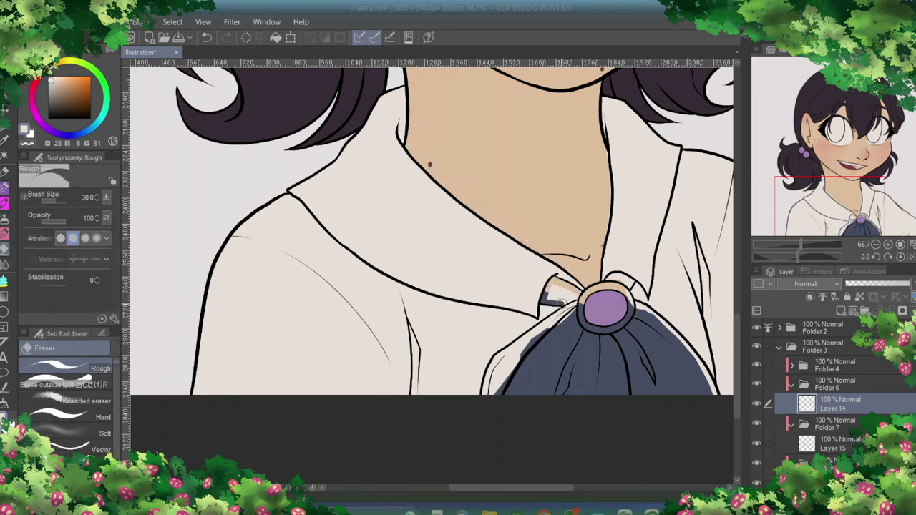
drag(494, 367, 465, 363)
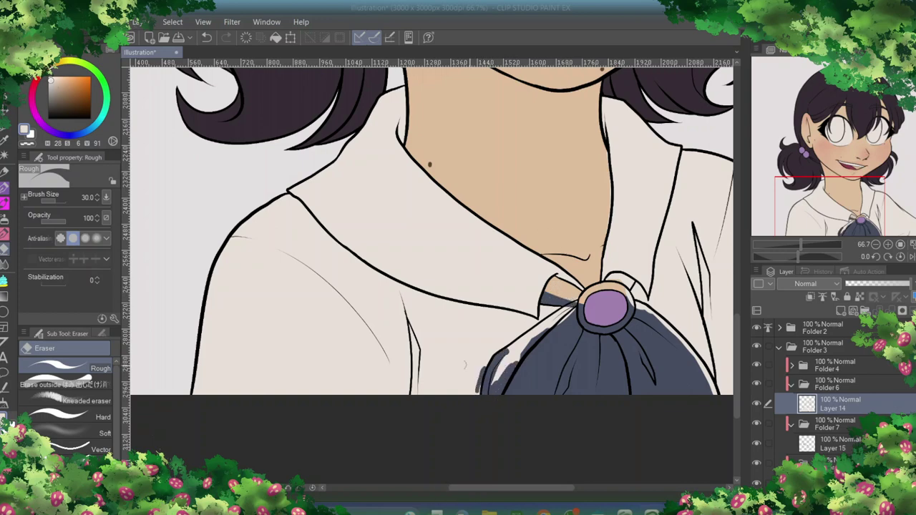
key(p)
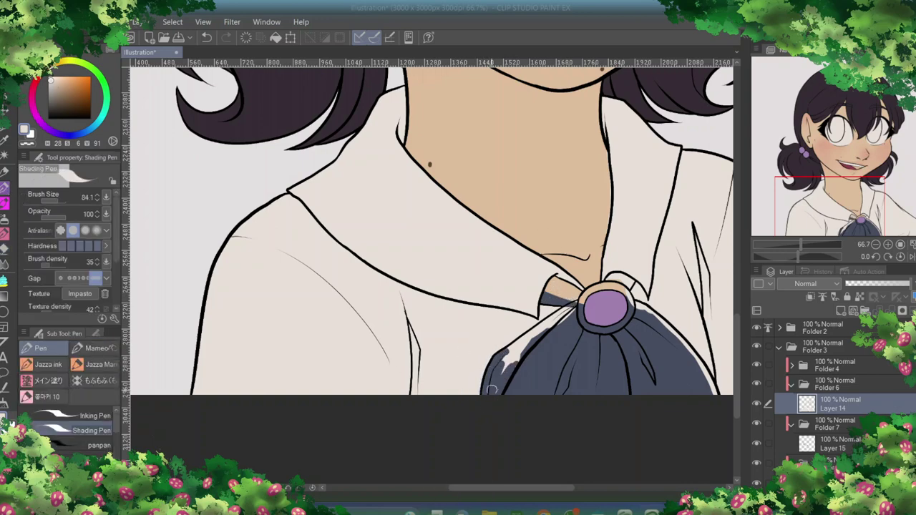
drag(516, 335, 522, 352)
key(p)
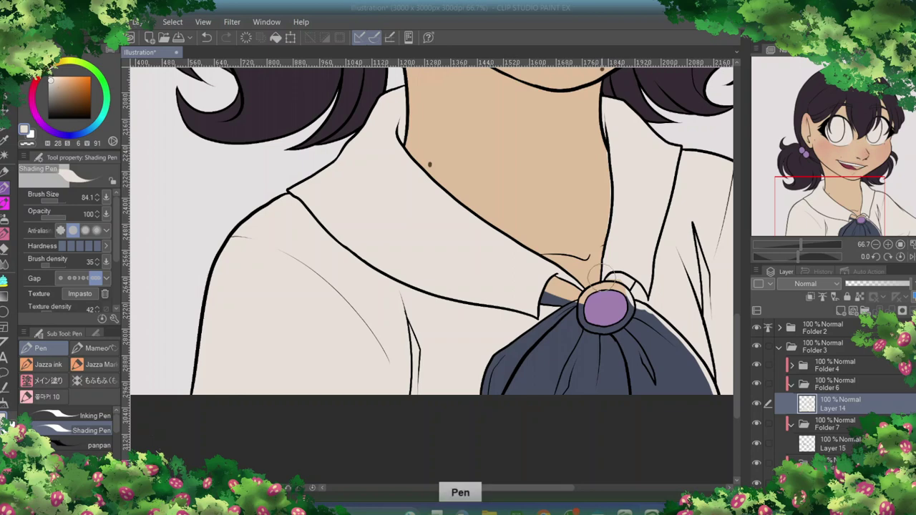
key(e)
drag(603, 252, 602, 233)
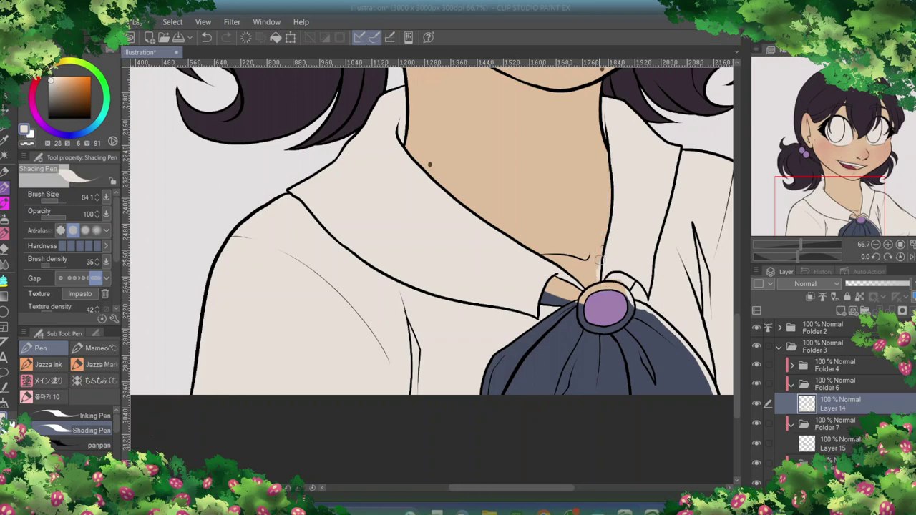
drag(632, 307, 360, 308)
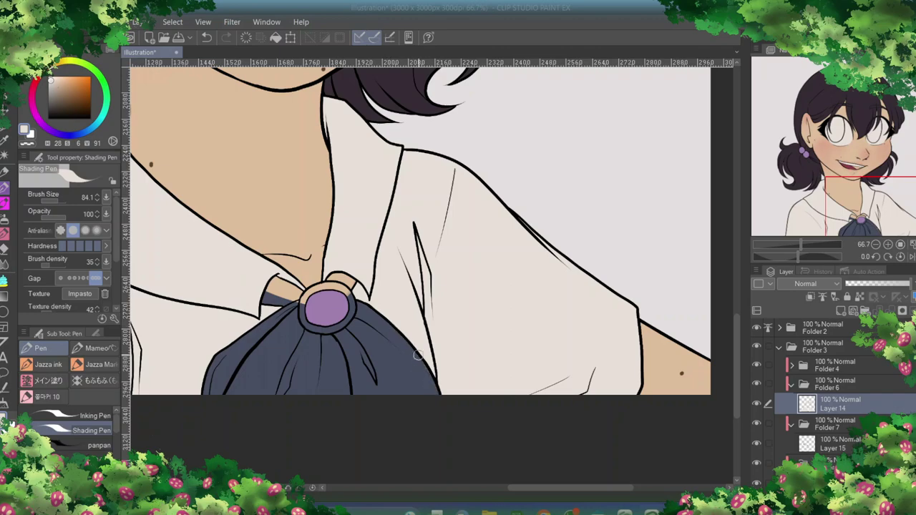
Select Layer 15 and paint the lower part of the neck scarf pink (H 328, S 20, V 86)
scroll(418, 355, up, 10)
click(830, 384)
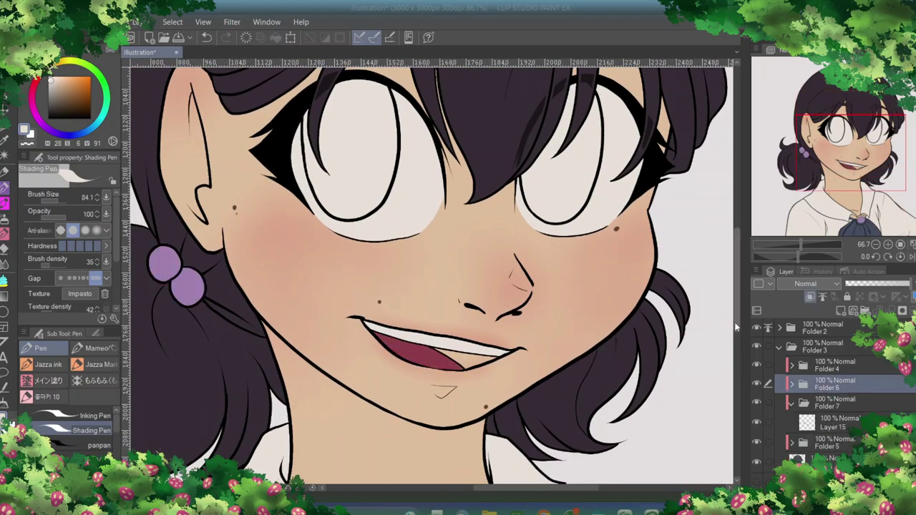
scroll(709, 411, down, 10)
right_click(491, 316)
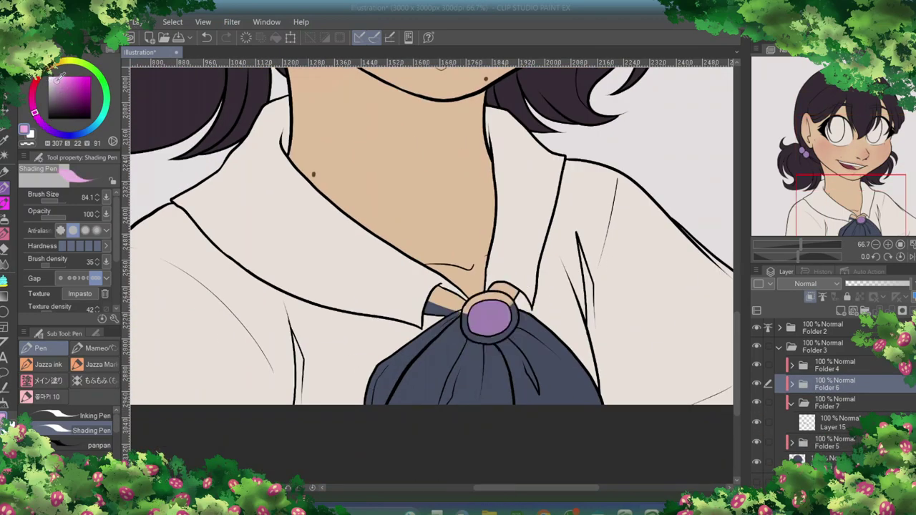
click(830, 422)
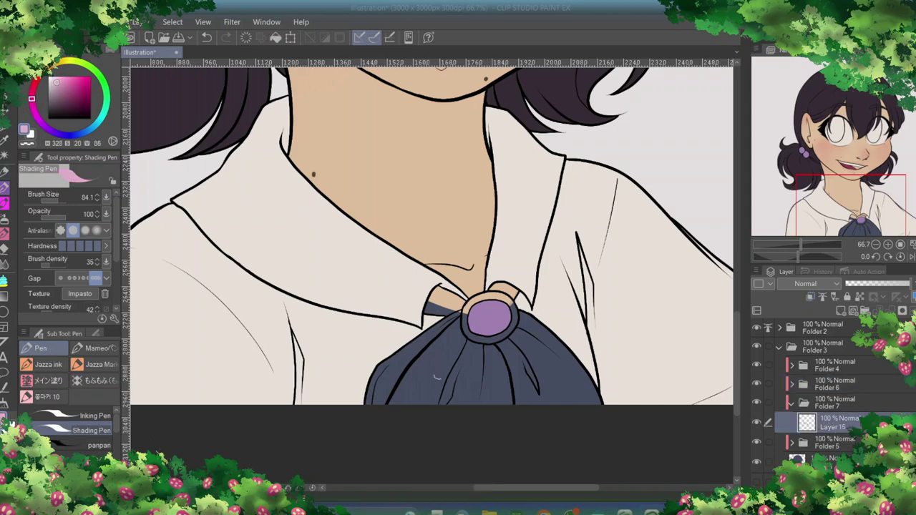
mouse_move(444, 372)
mouse_down()
mouse_move(376, 399)
mouse_move(377, 376)
mouse_move(455, 316)
mouse_move(436, 293)
mouse_move(460, 295)
mouse_move(455, 322)
mouse_move(432, 302)
mouse_move(441, 355)
mouse_up()
Paint the rest of the scarf and its knot ends dark plum (H 328, S 34, V 40) on Layer 15, tidying the lavender gem's edge
right_click(438, 306)
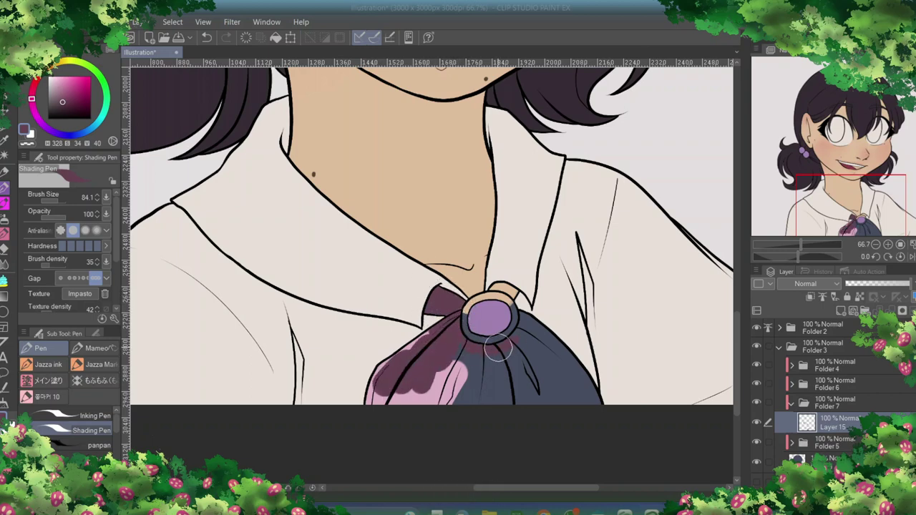
drag(551, 348, 458, 387)
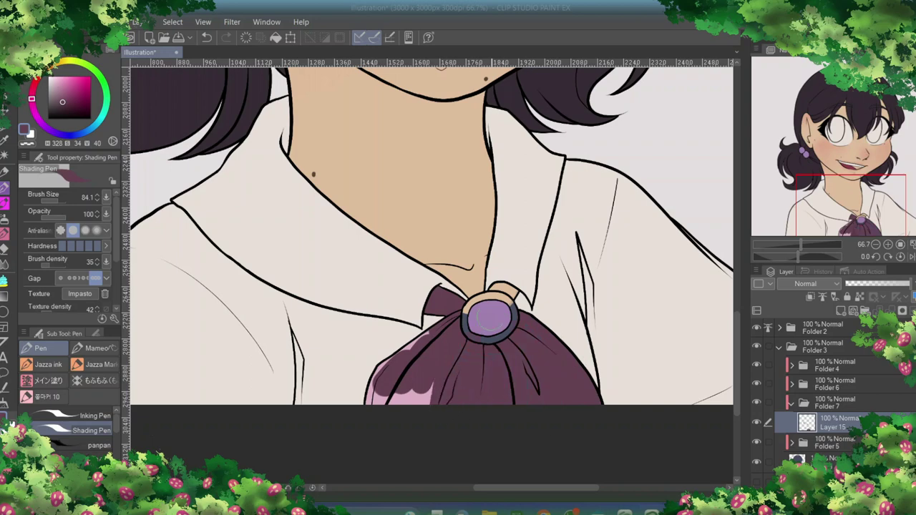
right_click(470, 329)
key(e)
mouse_move(468, 331)
mouse_down()
mouse_move(489, 341)
mouse_move(509, 330)
mouse_up()
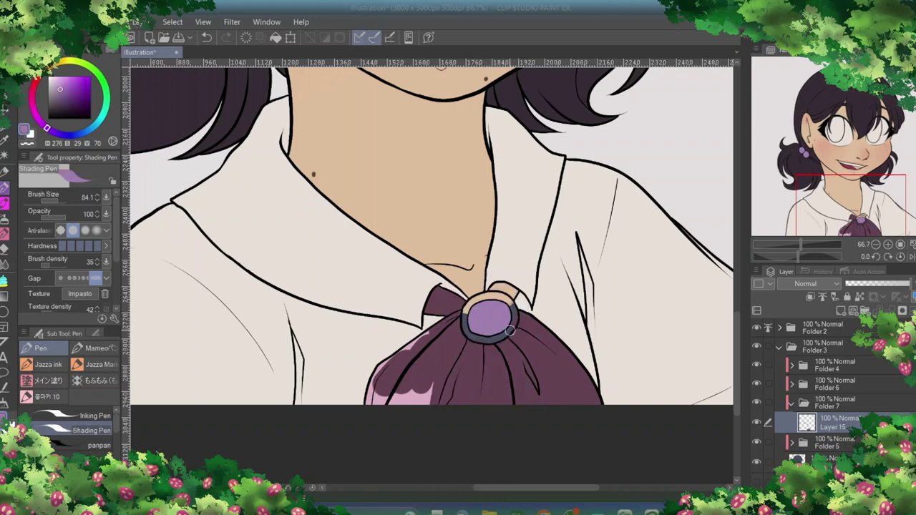
key(p)
right_click(509, 293)
drag(509, 293, 513, 288)
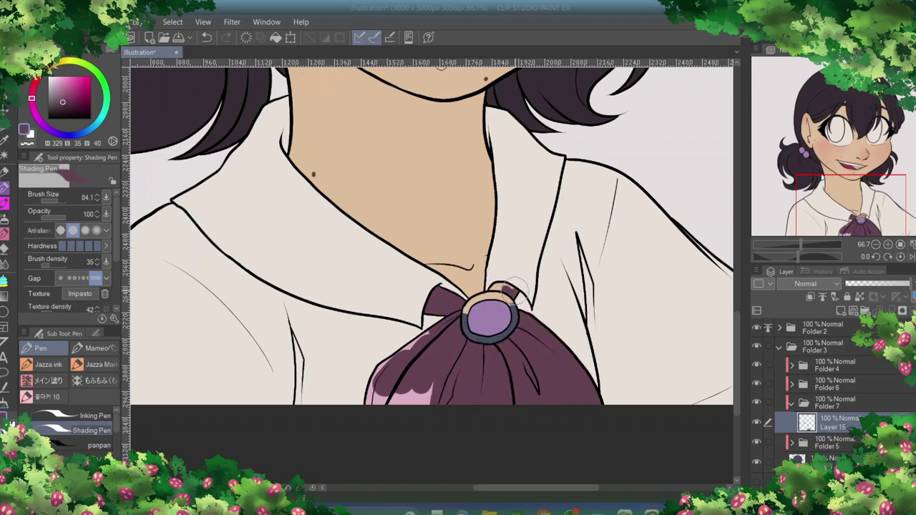
Repaint the whole scarf and both knot ends pink (H 328, S 21, V 86) over the plum on Layer 15
right_click(404, 399)
mouse_move(405, 398)
mouse_down()
mouse_move(383, 355)
mouse_move(451, 300)
mouse_move(485, 351)
mouse_move(472, 386)
mouse_up()
key(p)
drag(501, 322, 601, 421)
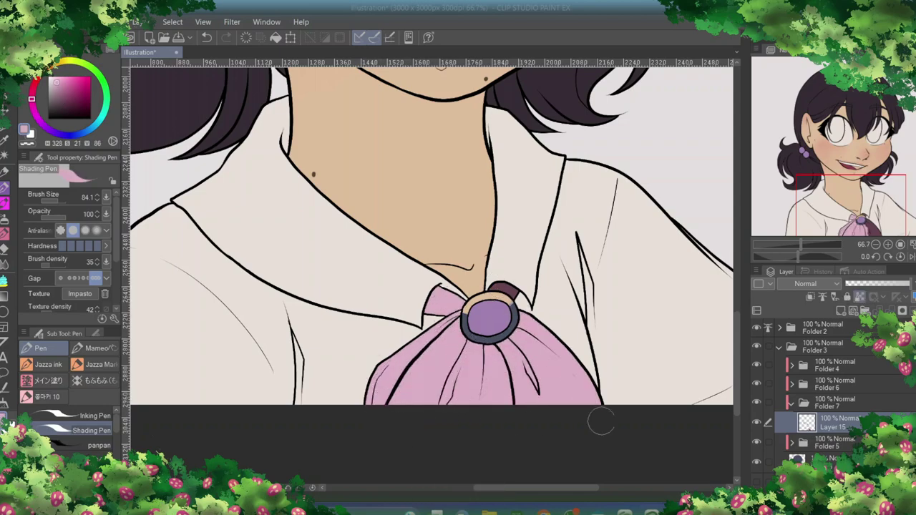
scroll(742, 270, up, 5)
scroll(742, 270, down, 4)
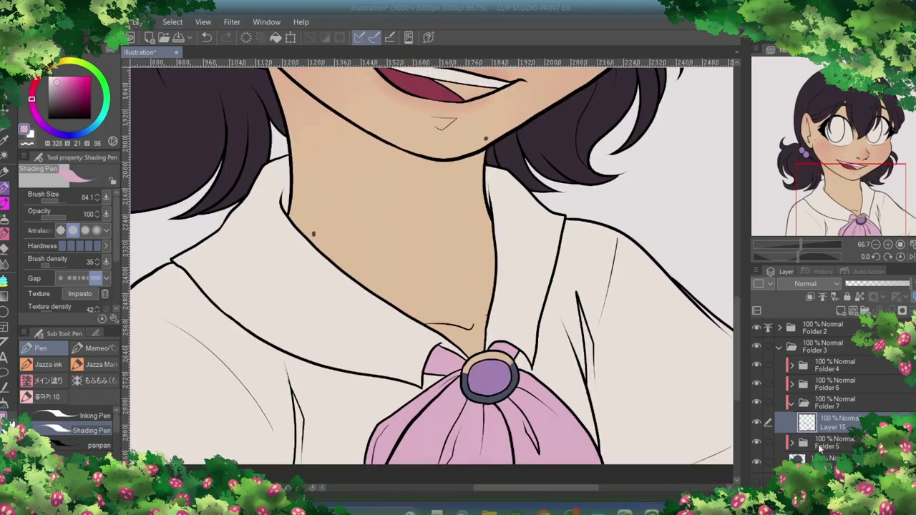
Add Layer 16 in a new clipped folder and paint the brooch rim yellow (H 47, S 64, V 92), cleaning its edges
click(830, 443)
key(ctrl+shift+n)
drag(54, 73, 64, 69)
drag(485, 377, 465, 375)
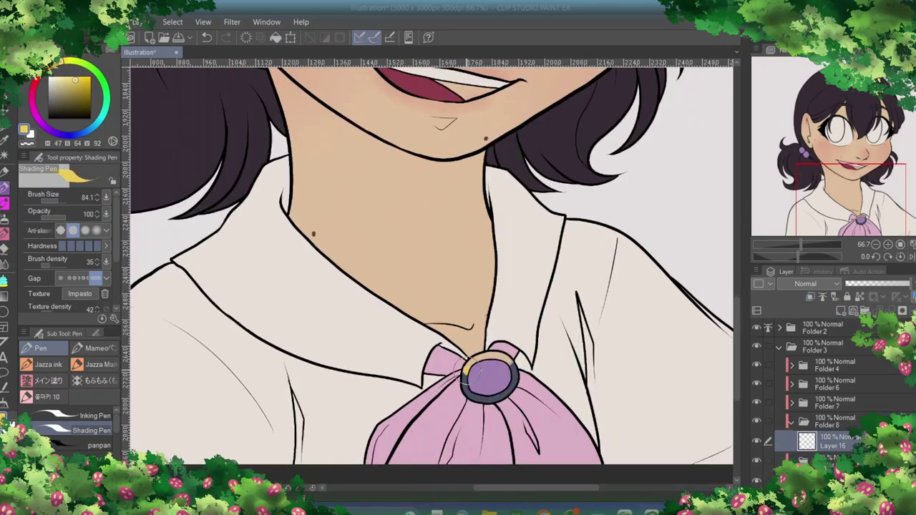
key(e)
key(p)
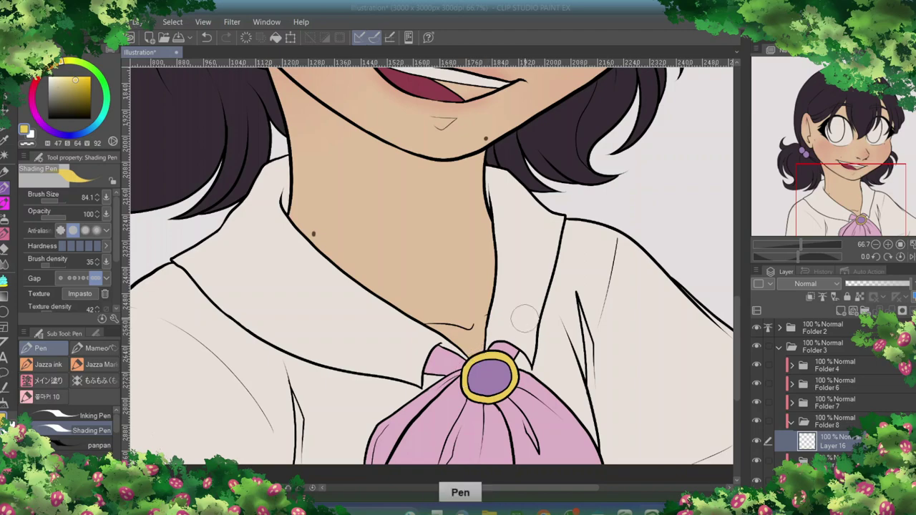
Paint the tongue inside the open mouth rosy pink (H 349, S 42, V 71) on Layer 16
scroll(429, 278, up, 4)
right_click(429, 277)
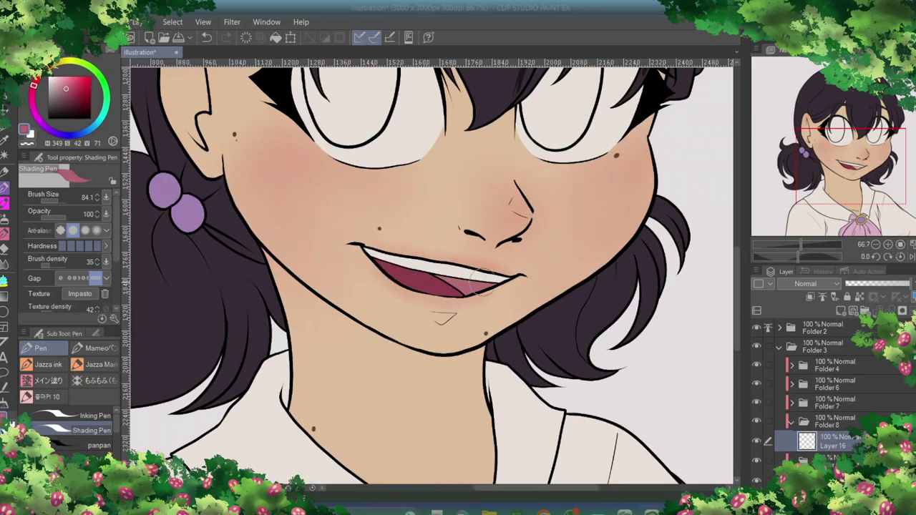
scroll(739, 314, down, 2)
scroll(739, 315, up, 4)
Add Layer 17 in a new clipped folder, and paint a yellow stripe (H 46, S 65, V 92) along the sleeve hem on Layer 14
click(830, 383)
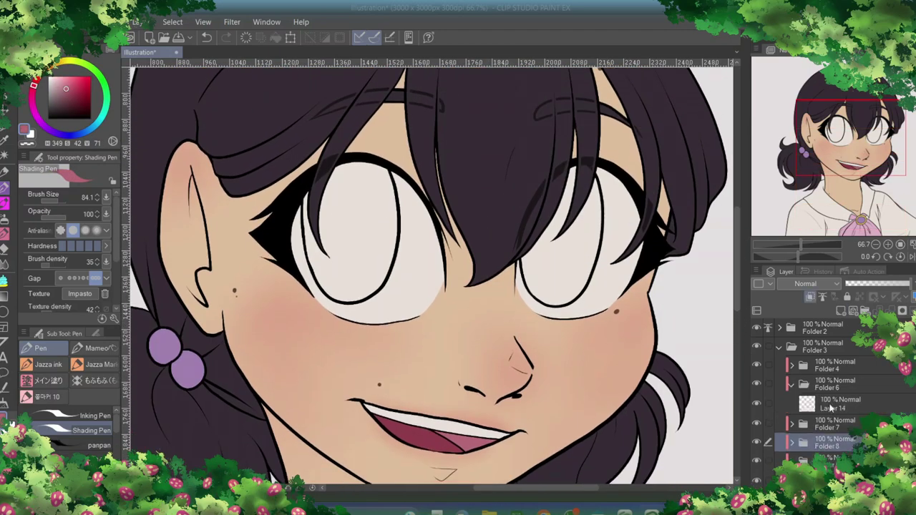
click(833, 404)
scroll(833, 386, down, 1)
scroll(737, 360, down, 5)
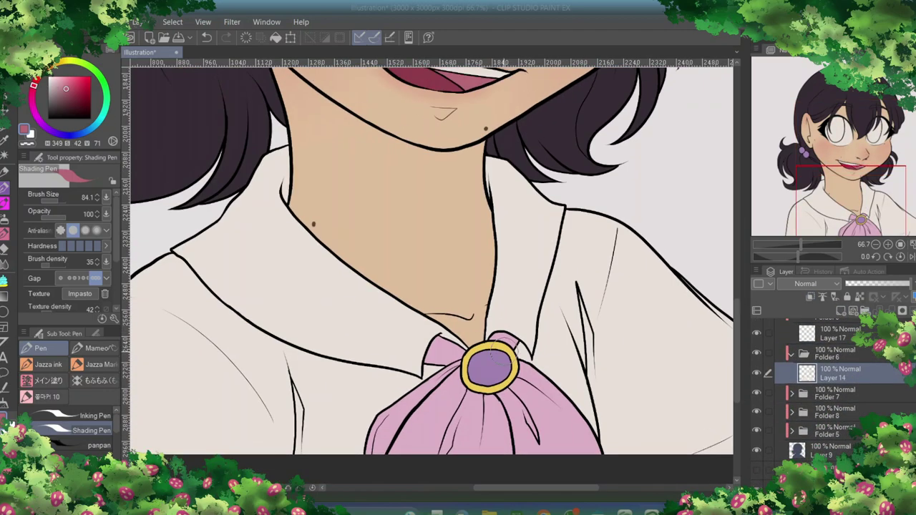
right_click(504, 350)
scroll(605, 429, right, 3)
drag(572, 361, 577, 449)
Paint matching yellow stripes along the outer edges of both collar flaps on Layer 14, trimming them with off-white
scroll(577, 449, left, 2)
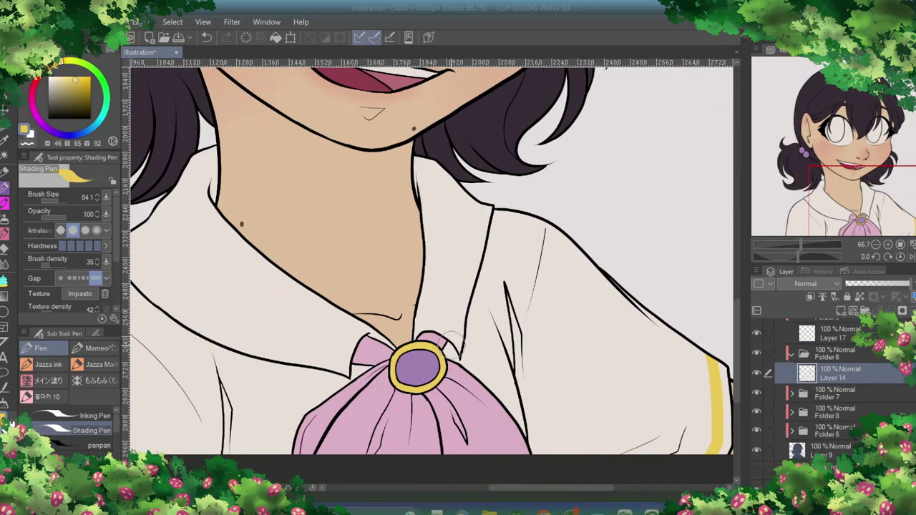
drag(475, 221, 456, 329)
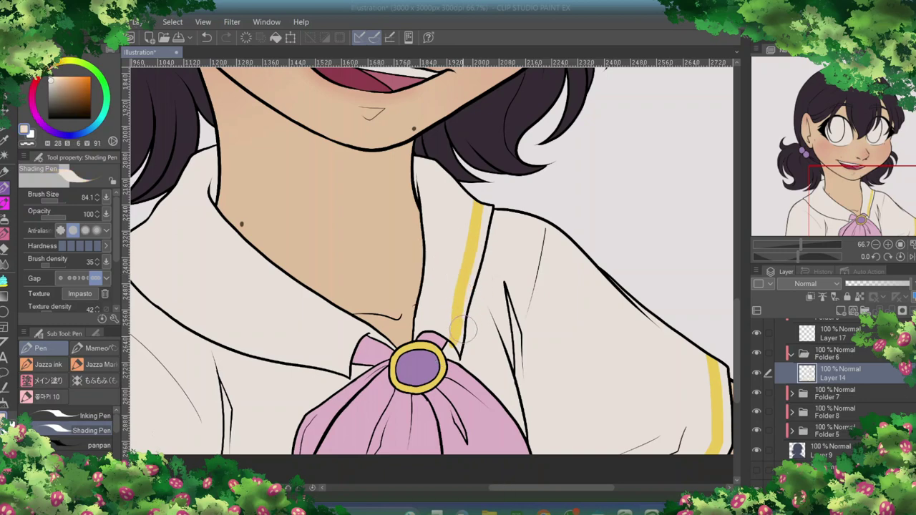
scroll(480, 227, left, 2)
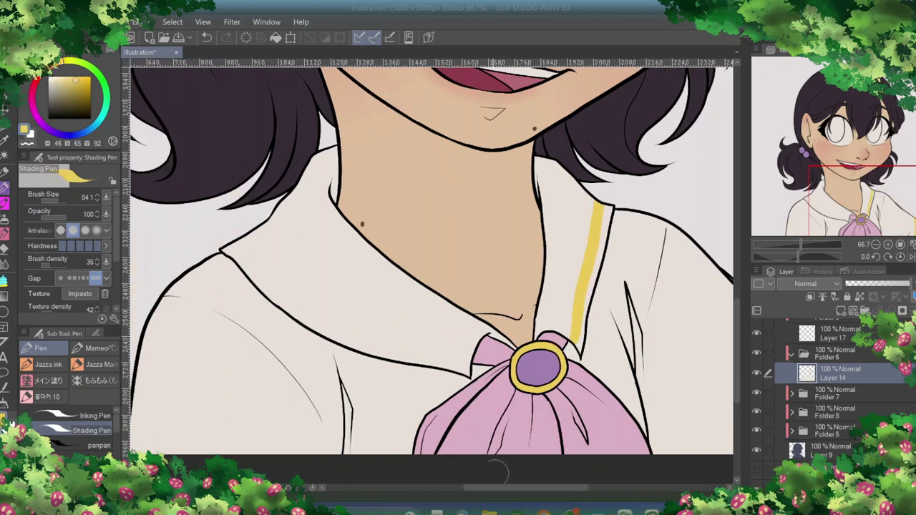
mouse_move(227, 246)
mouse_down()
mouse_move(268, 278)
mouse_move(435, 355)
mouse_up()
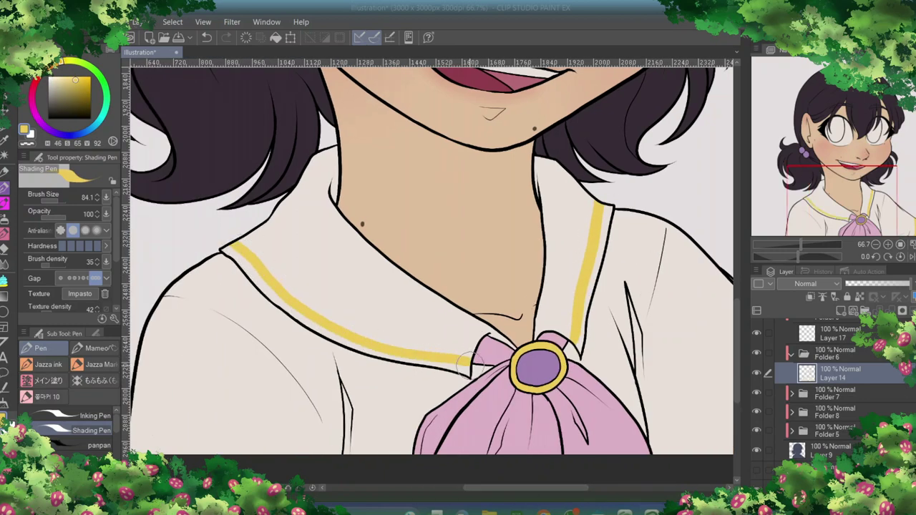
Fill the iris of the left-hand eye with brown (H 29, S 38, V 64) on Layer 17 and clean up its edge
click(837, 334)
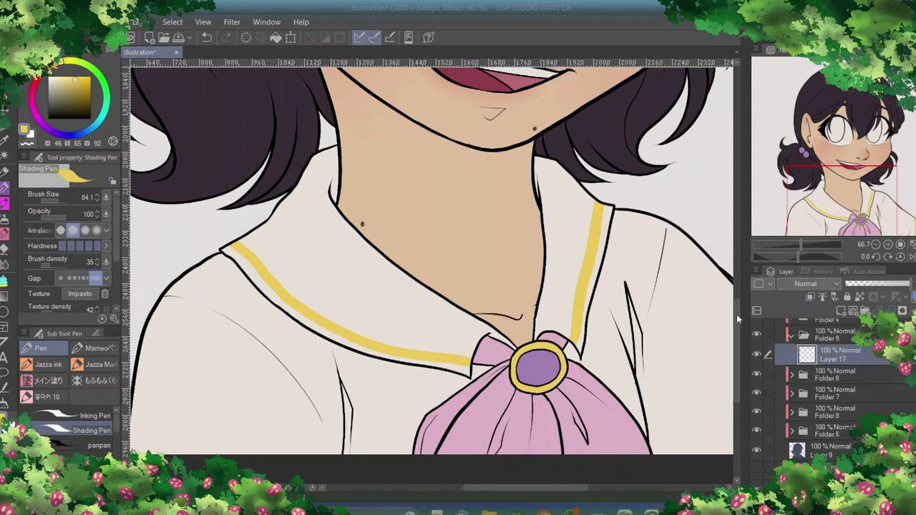
key(ctrl+minus)
key(ctrl+minus)
click(66, 86)
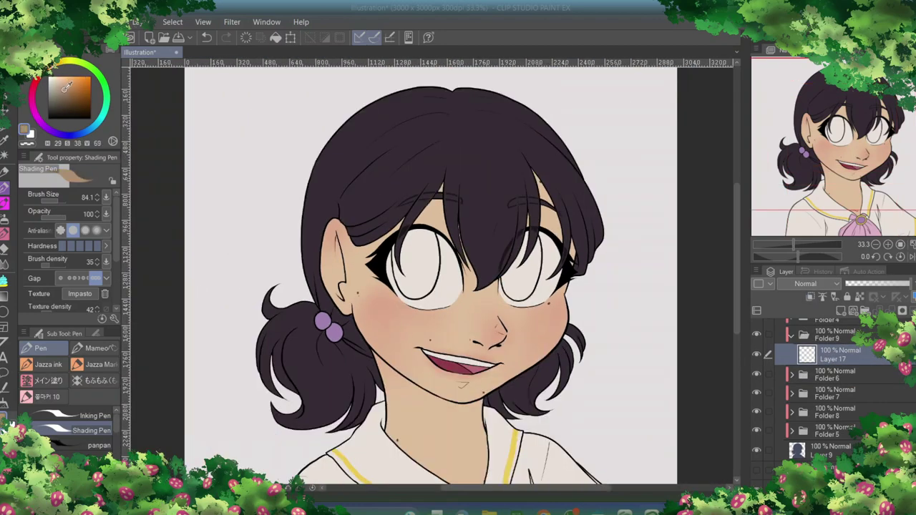
drag(408, 258, 429, 239)
scroll(415, 265, up, 2)
drag(358, 211, 368, 315)
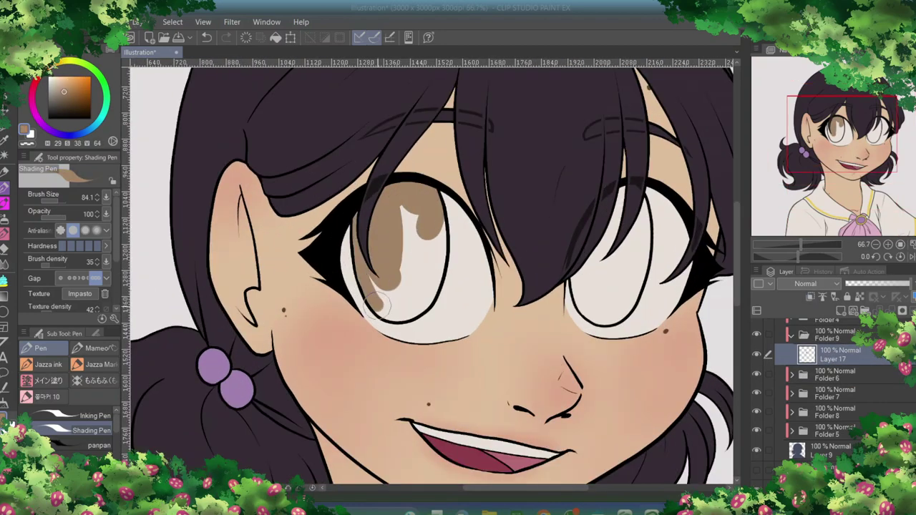
mouse_move(379, 279)
mouse_down()
mouse_move(399, 307)
mouse_move(414, 303)
mouse_move(435, 250)
mouse_move(428, 234)
mouse_move(447, 216)
mouse_move(435, 188)
mouse_move(449, 218)
mouse_move(447, 286)
mouse_up()
key(e)
key(p)
key(e)
key(p)
Fill the iris of the right-hand eye with the same brown on Layer 17 and erase the spill along its outline
mouse_move(580, 263)
mouse_down()
mouse_move(580, 302)
mouse_move(643, 254)
mouse_move(611, 226)
mouse_move(632, 255)
mouse_move(594, 315)
mouse_up()
key(e)
key(p)
key(e)
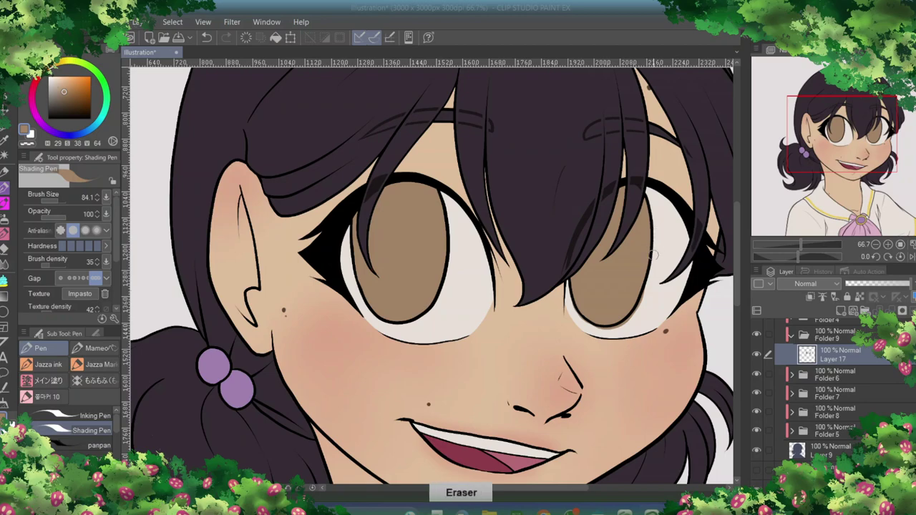
drag(641, 297, 628, 320)
key(ctrl+minus)
key(ctrl+minus)
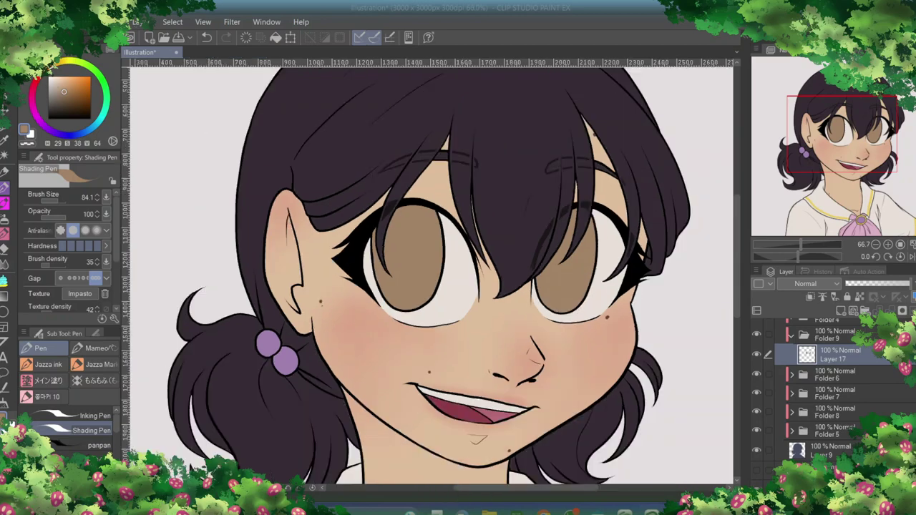
Add a clipped layer inside Folder 5 and set its blending mode to Multiply
drag(823, 354, 823, 455)
click(805, 283)
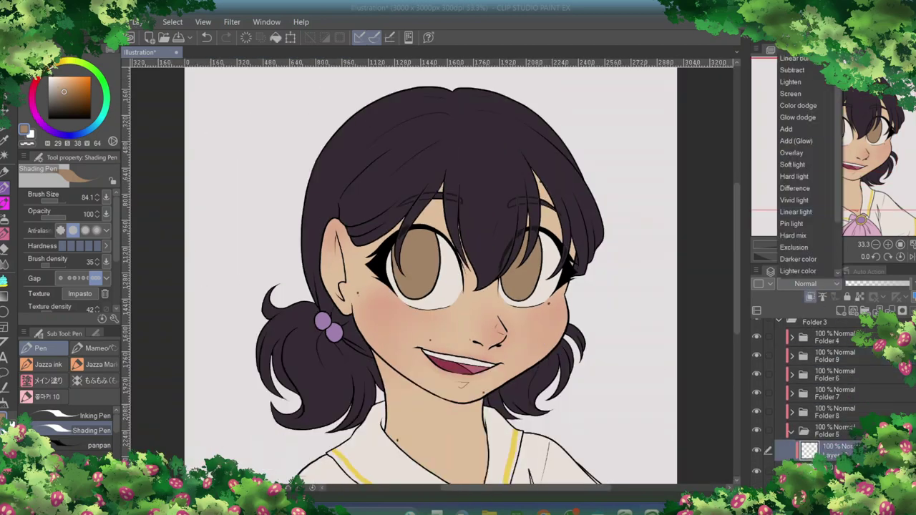
click(800, 63)
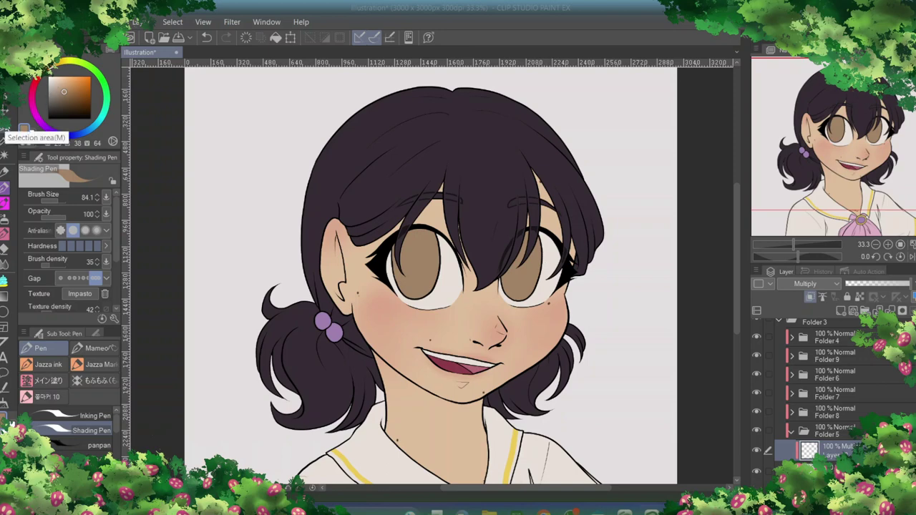
Choose a greyish blue (H 231, S 24, V 60) and the Ratatouille pencil at size 102.5 for shading the face on the Multiply layer
click(74, 134)
click(58, 93)
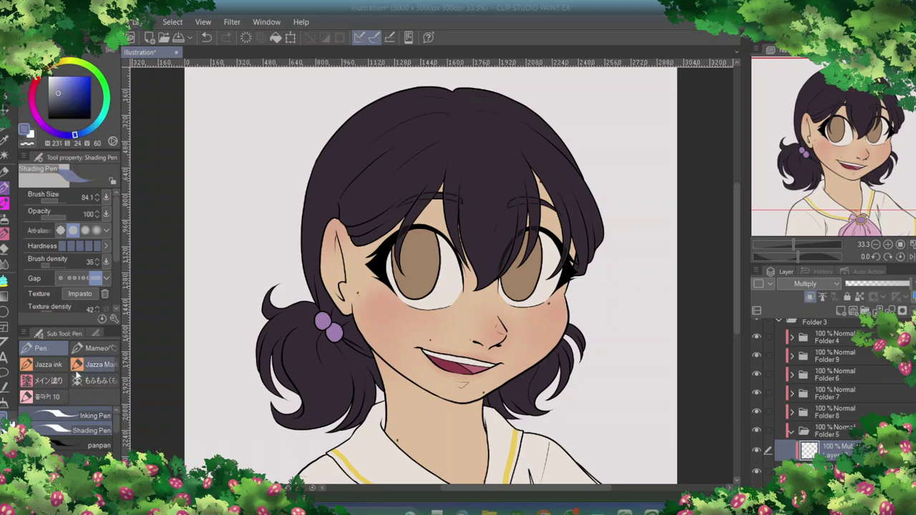
key(p)
key(ctrl+plus)
key(ctrl+plus)
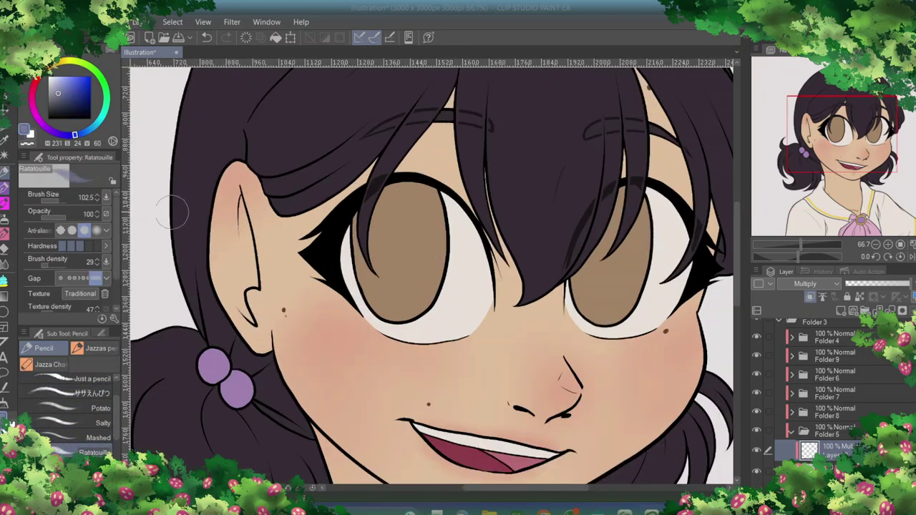
Set the Ratatouille brush size to 84.1 and try muted purple shading along the ear's outer edge
click(62, 202)
mouse_move(218, 189)
mouse_down()
mouse_move(243, 330)
mouse_move(220, 261)
mouse_move(271, 354)
mouse_up()
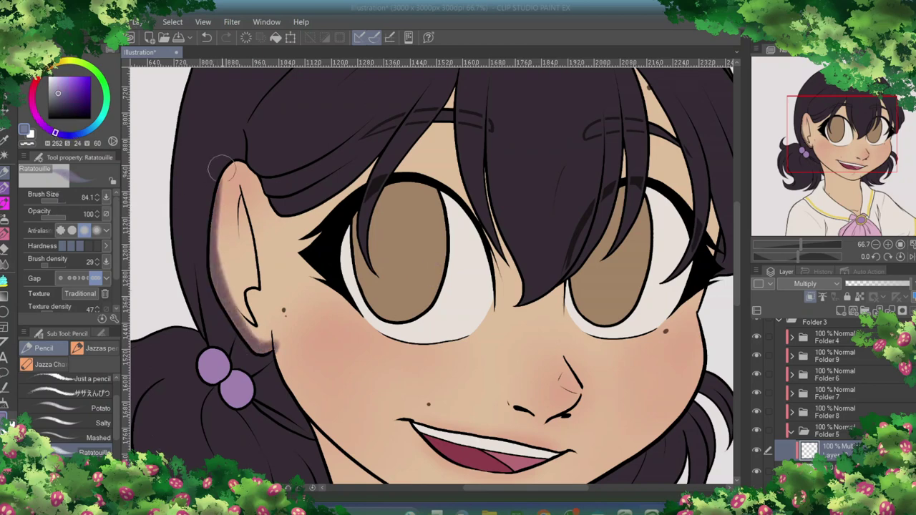
drag(216, 172, 218, 265)
drag(209, 200, 265, 345)
key(ctrl+z)
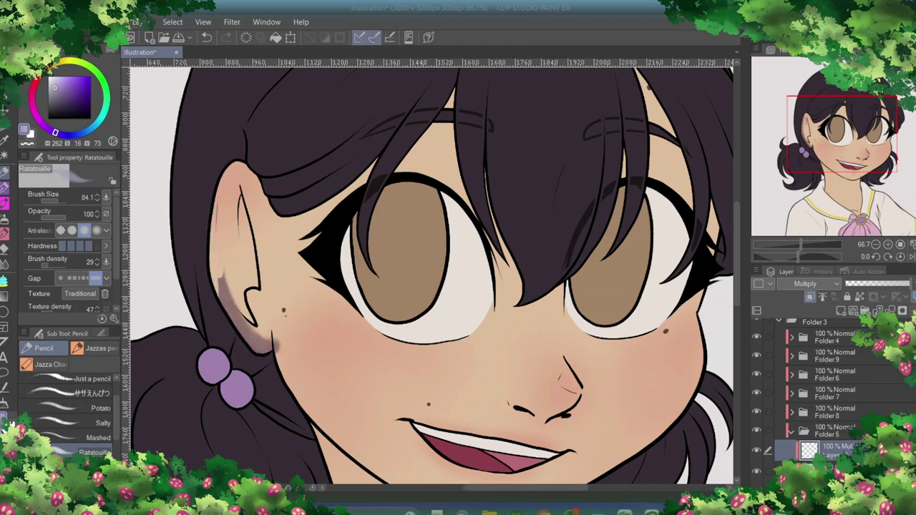
key(ctrl+z)
Shade the ear's outer edge and lobe with a lighter muted purple (H 262, S 16, V 73)
drag(213, 163, 218, 315)
mouse_move(215, 254)
mouse_down()
mouse_move(254, 344)
mouse_move(228, 315)
mouse_up()
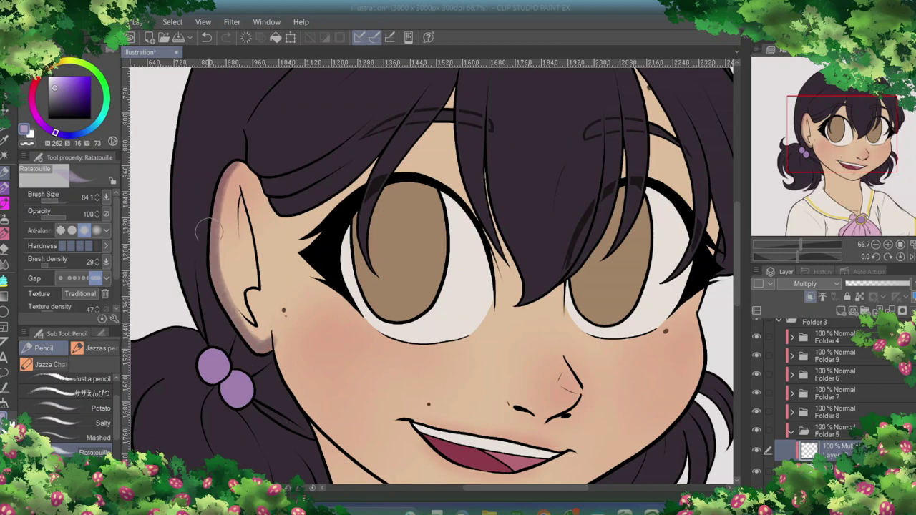
drag(236, 272, 251, 326)
drag(222, 215, 265, 344)
drag(222, 247, 283, 323)
Extend the purple shading down the side of the cheek below the ear
key(ctrl+minus)
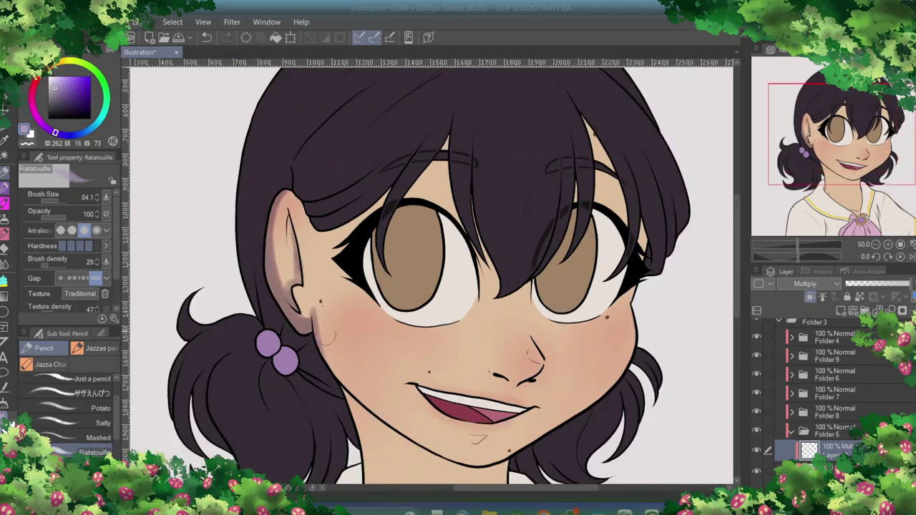
drag(322, 301, 357, 397)
drag(329, 329, 329, 355)
Set the shading layer to Hard light and recolour the ear and cheek shading with a darker muted purple (H 273, S 17, V 37)
click(838, 289)
click(809, 184)
click(63, 97)
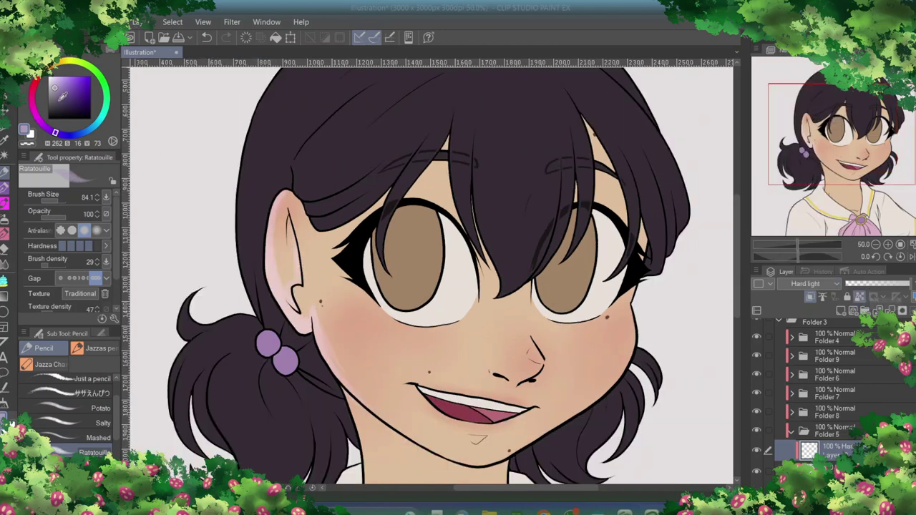
click(50, 131)
drag(266, 207, 286, 272)
drag(282, 229, 315, 344)
drag(314, 307, 358, 404)
click(60, 93)
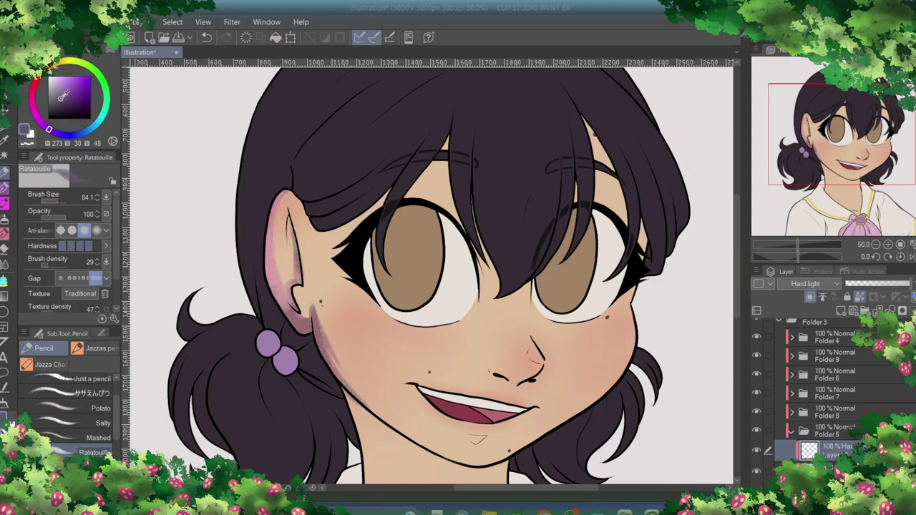
click(54, 102)
click(837, 284)
click(809, 69)
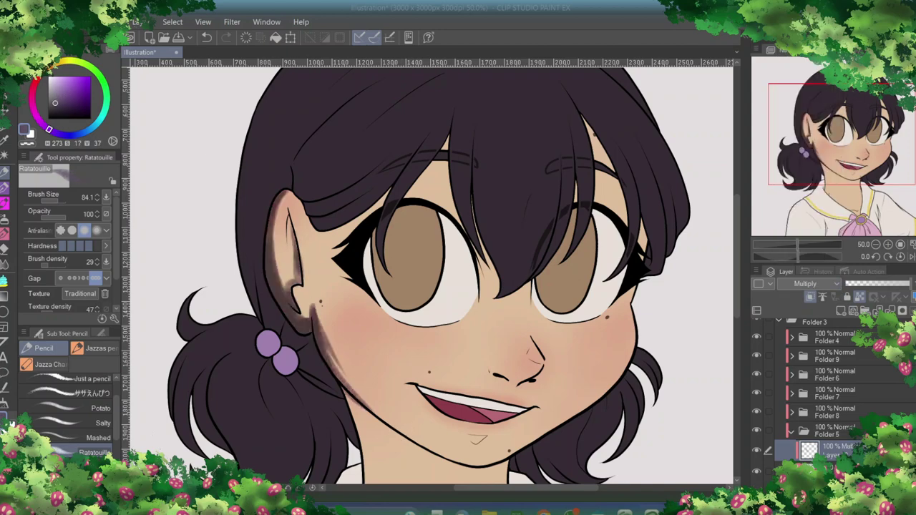
click(837, 283)
click(808, 184)
Shade along the jawline, under the chin and down the shadowed side of the neck
drag(307, 316, 436, 450)
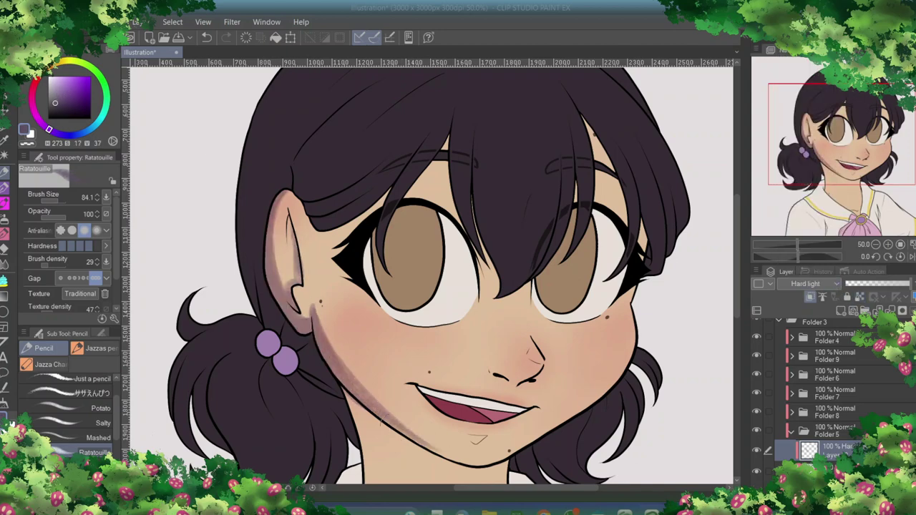
scroll(430, 286, down, 3)
drag(503, 488, 335, 370)
mouse_move(335, 253)
mouse_down()
mouse_move(459, 361)
mouse_move(474, 354)
mouse_move(481, 369)
mouse_move(368, 415)
mouse_move(354, 288)
mouse_move(367, 349)
mouse_up()
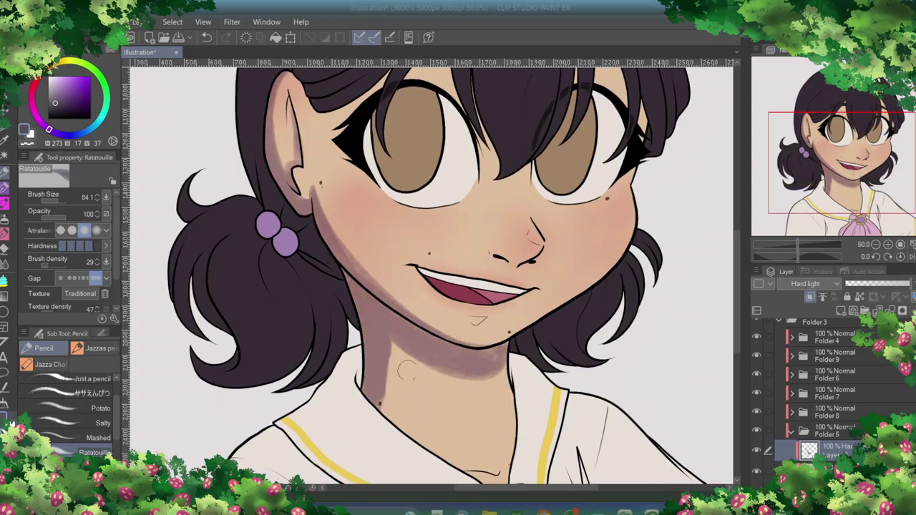
scroll(832, 415, down, 2)
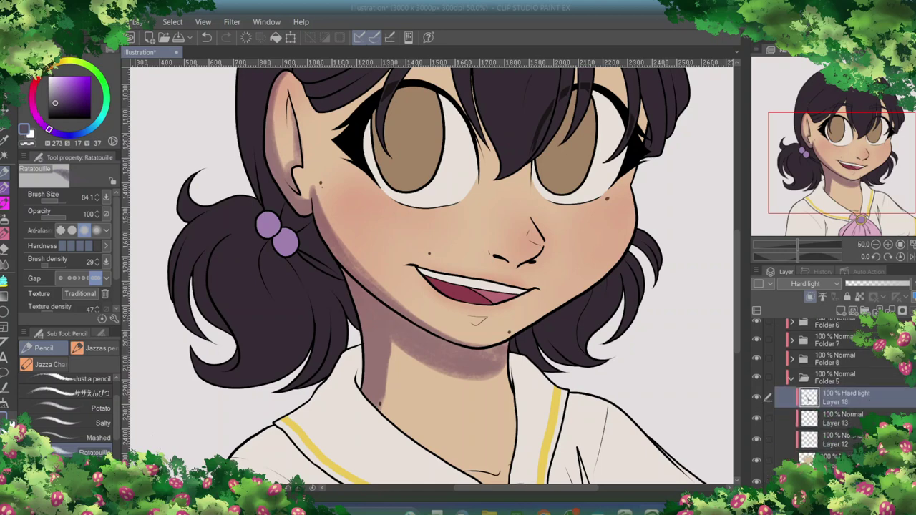
click(837, 417)
key(ctrl+z)
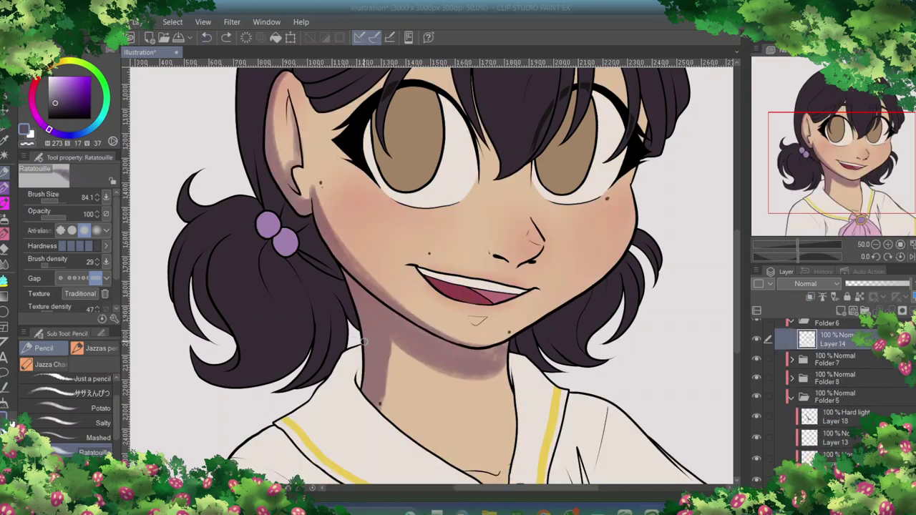
click(845, 400)
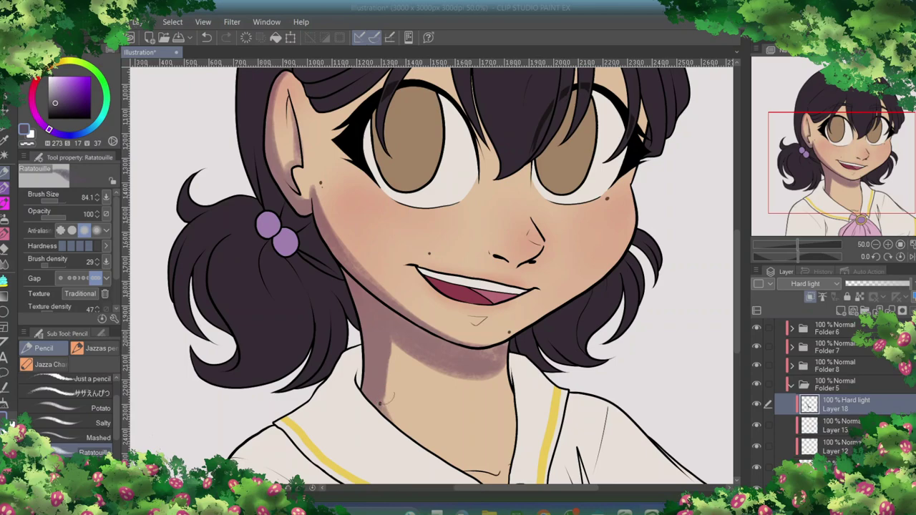
On the Hard light layer, shade the neck's edges where they meet the collar
scroll(386, 397, down, 3)
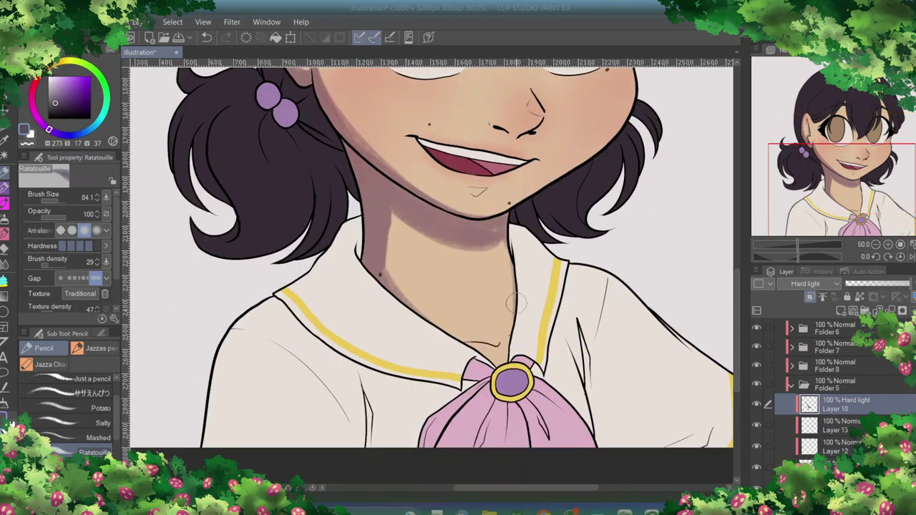
drag(504, 236, 515, 315)
mouse_move(407, 300)
mouse_down()
mouse_move(494, 336)
mouse_move(384, 265)
mouse_up()
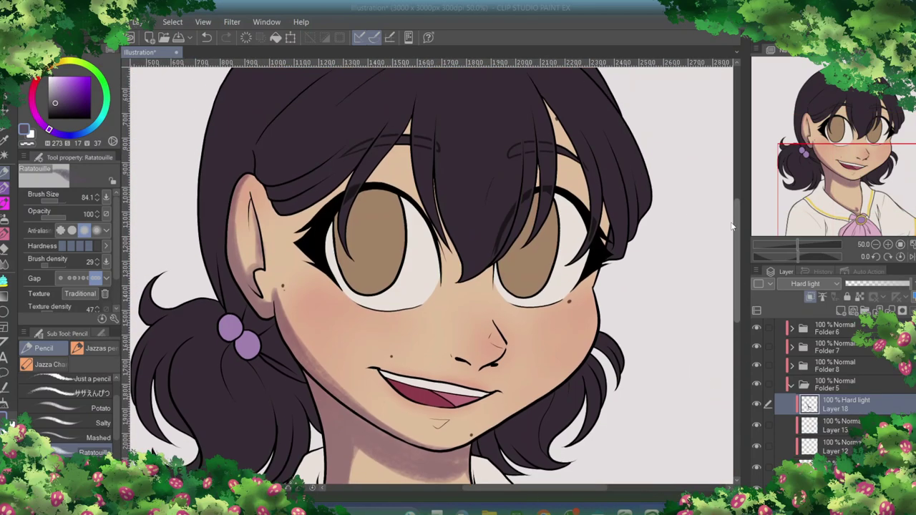
Shade the forehead and the skin around the eyes beneath the bangs and side hair strands
scroll(731, 226, up, 1)
mouse_move(276, 223)
mouse_down()
mouse_move(396, 157)
mouse_move(387, 174)
mouse_move(436, 170)
mouse_move(408, 157)
mouse_move(375, 192)
mouse_move(409, 168)
mouse_up()
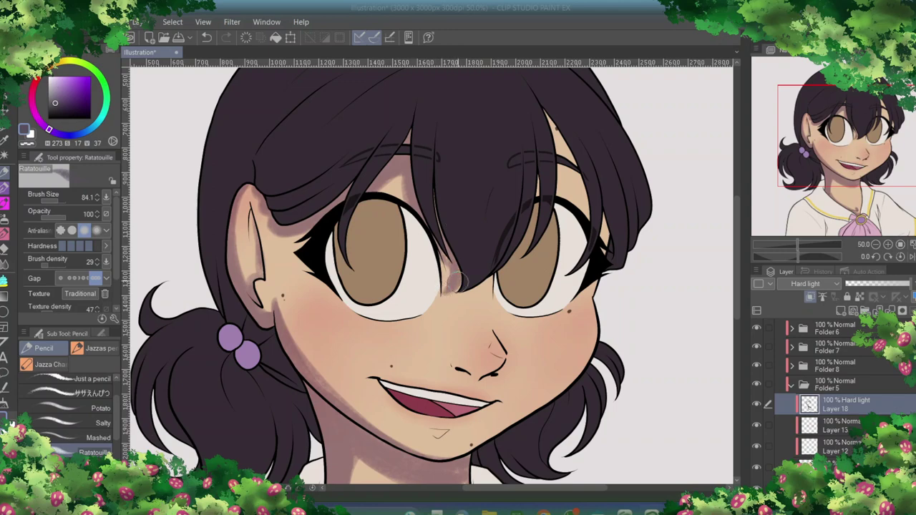
drag(546, 126, 604, 243)
mouse_move(404, 179)
mouse_down()
mouse_move(379, 197)
mouse_move(365, 189)
mouse_up()
Shade the side and underside of the nose and the area below the lower lip, and reset the canvas rotation
mouse_move(496, 363)
mouse_down()
mouse_move(472, 361)
mouse_move(503, 372)
mouse_move(471, 362)
mouse_move(458, 328)
mouse_move(473, 335)
mouse_move(545, 263)
mouse_up()
drag(578, 223, 579, 249)
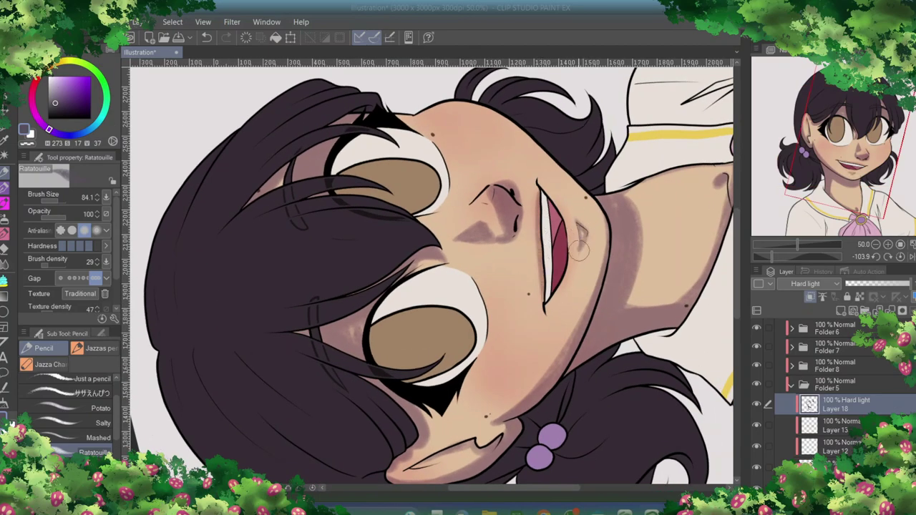
click(313, 488)
scroll(72, 422, down, 1)
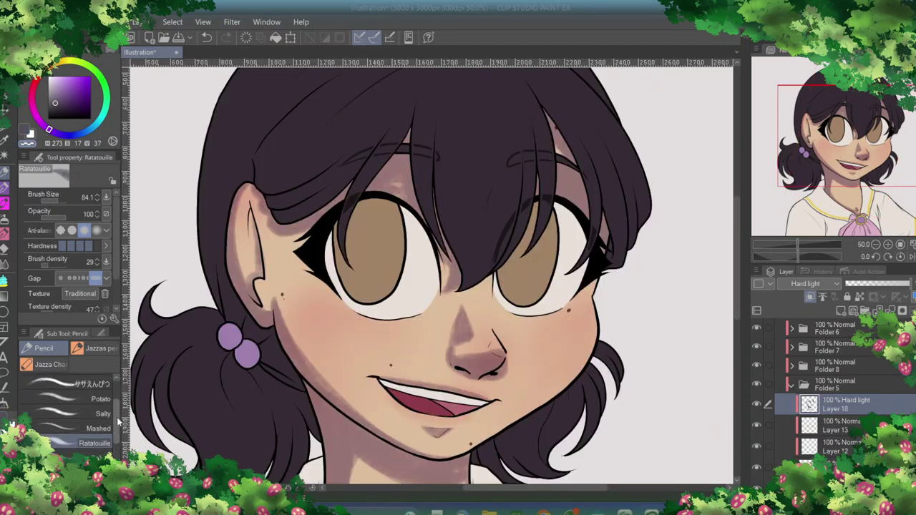
click(90, 415)
drag(333, 355, 306, 304)
key(ctrl+z)
click(90, 444)
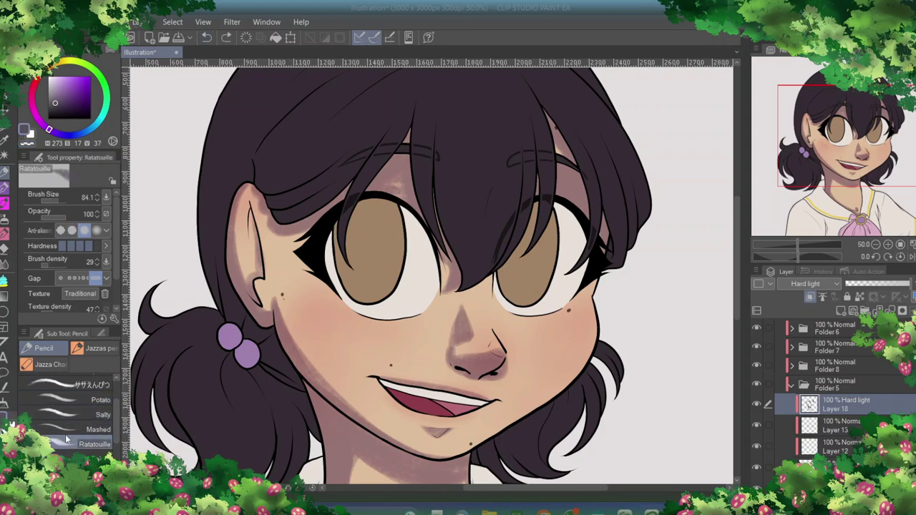
Set the Ratatouille brush size to 69 and touch up the jawline shading
click(59, 199)
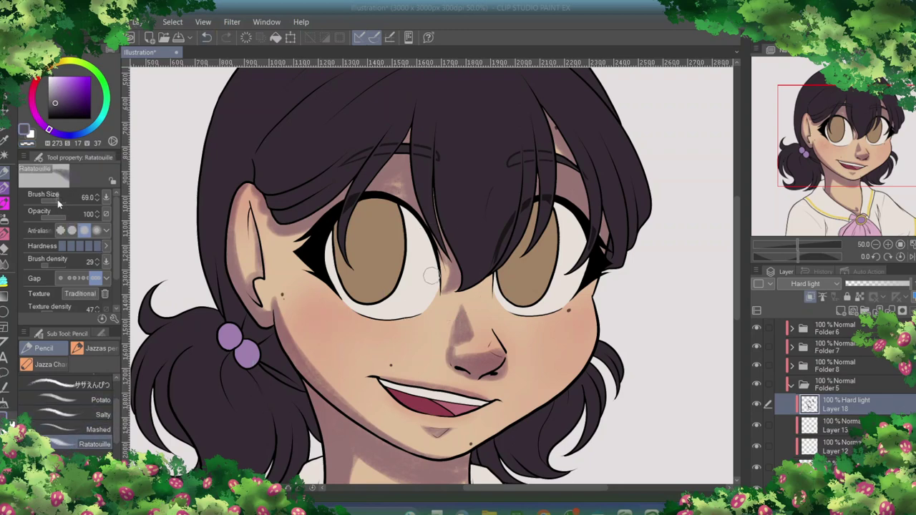
drag(375, 418, 379, 429)
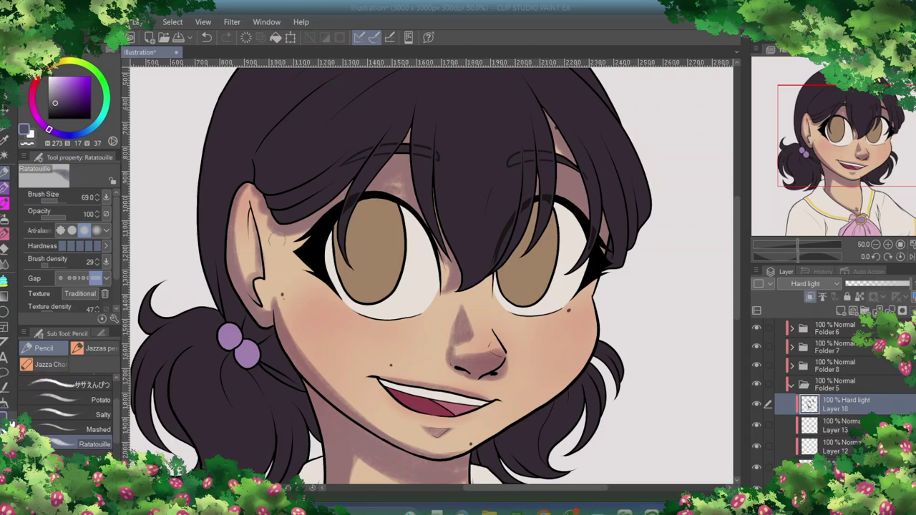
scroll(472, 248, down, 1)
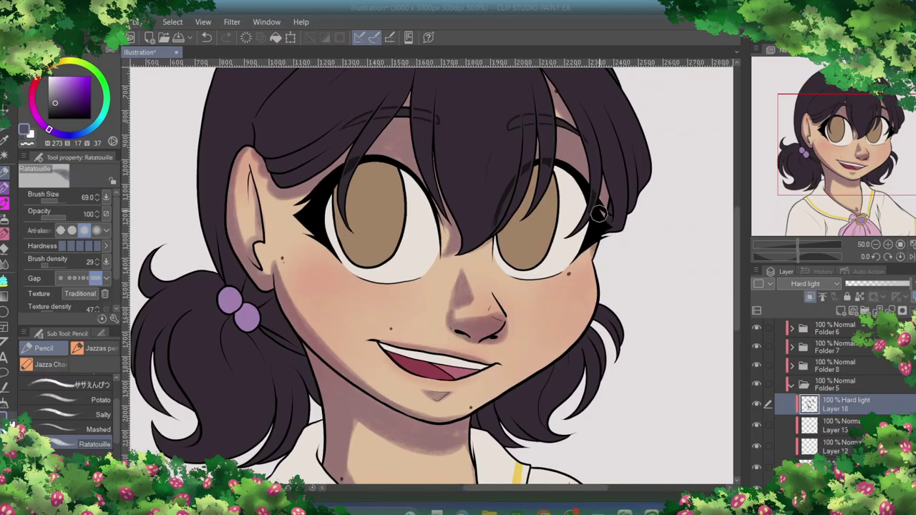
Refine the shape of the nose shading, alternating transparent and purple colour with the brush size raised to 102.5
key(c)
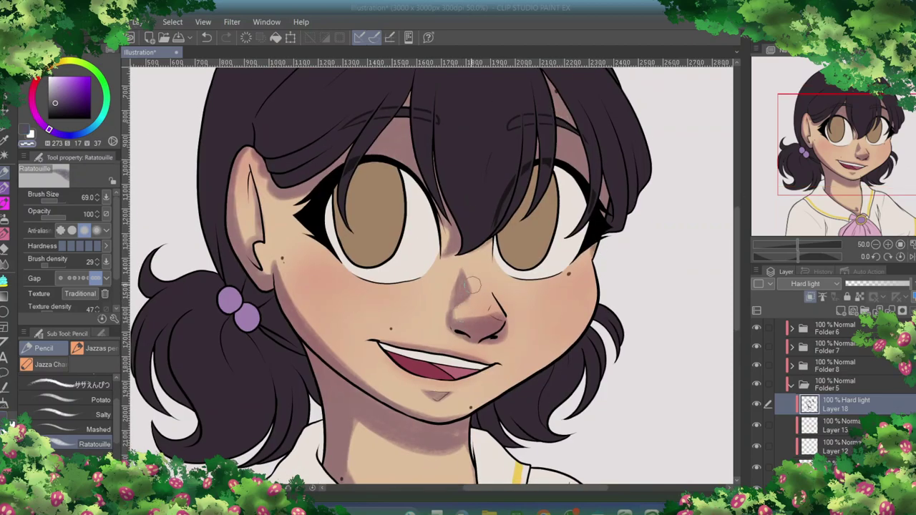
drag(472, 286, 443, 316)
drag(400, 265, 470, 286)
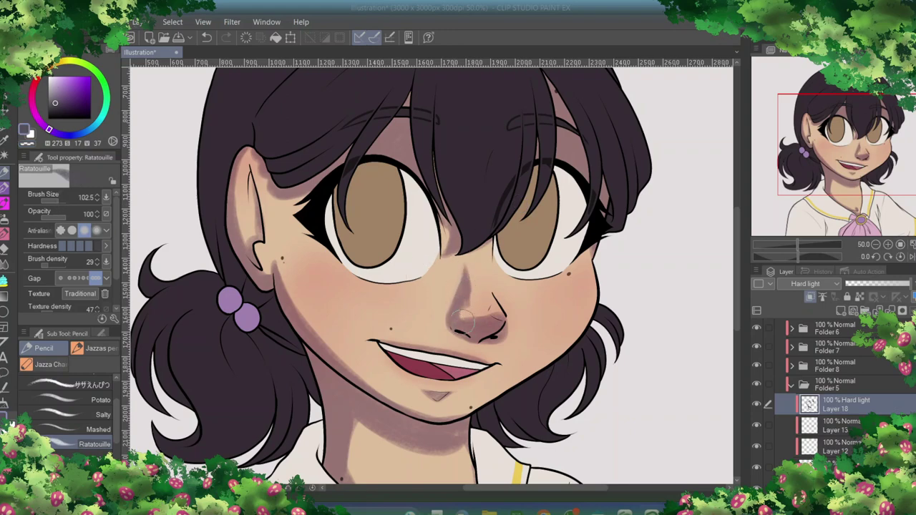
mouse_move(458, 261)
mouse_down()
mouse_move(449, 315)
mouse_move(455, 329)
mouse_move(466, 259)
mouse_move(465, 310)
mouse_move(470, 299)
mouse_move(449, 327)
mouse_move(438, 325)
mouse_move(524, 319)
mouse_up()
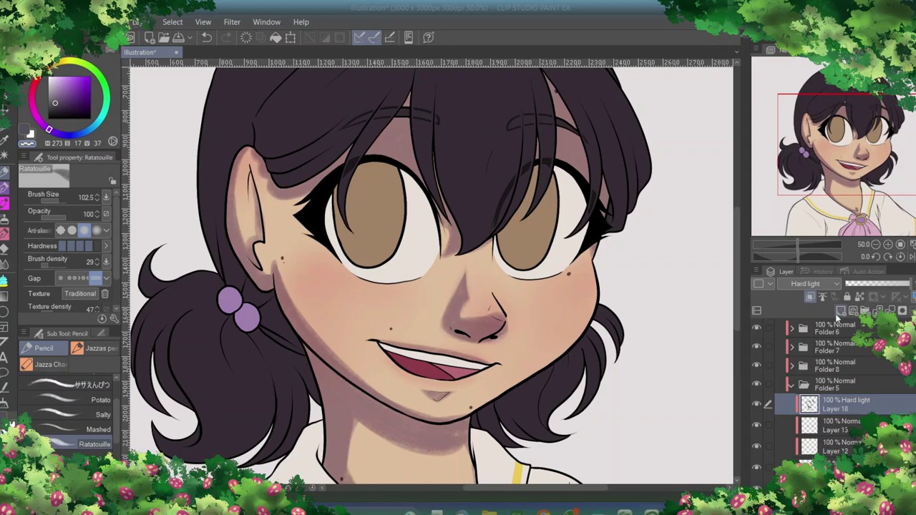
Using the Smooth watercolor brush at size 69, paint density 35 and minimum hardness, soften the shading on the upper lip, nose and ear
click(4, 203)
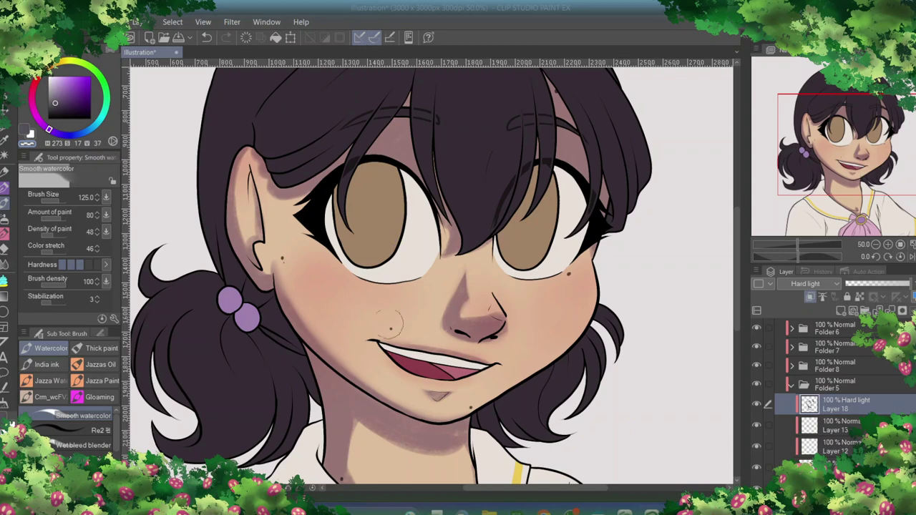
click(206, 37)
click(52, 235)
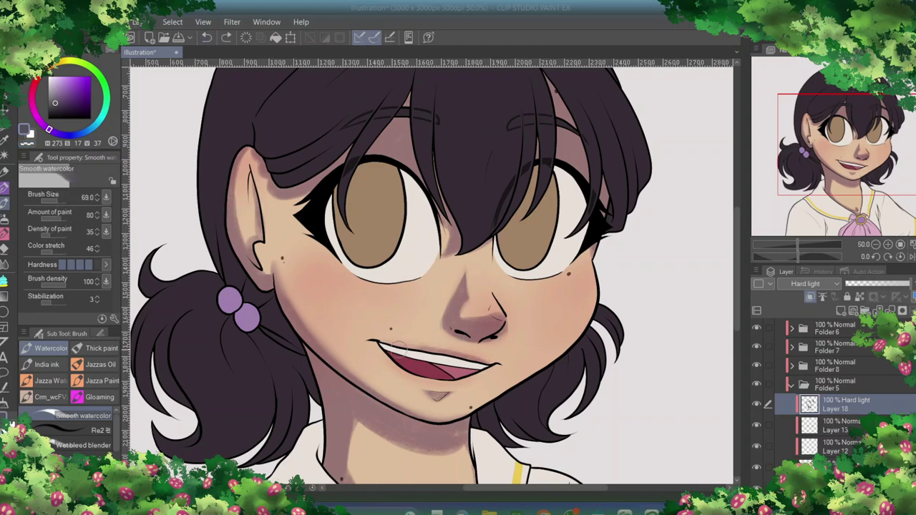
drag(402, 349, 464, 354)
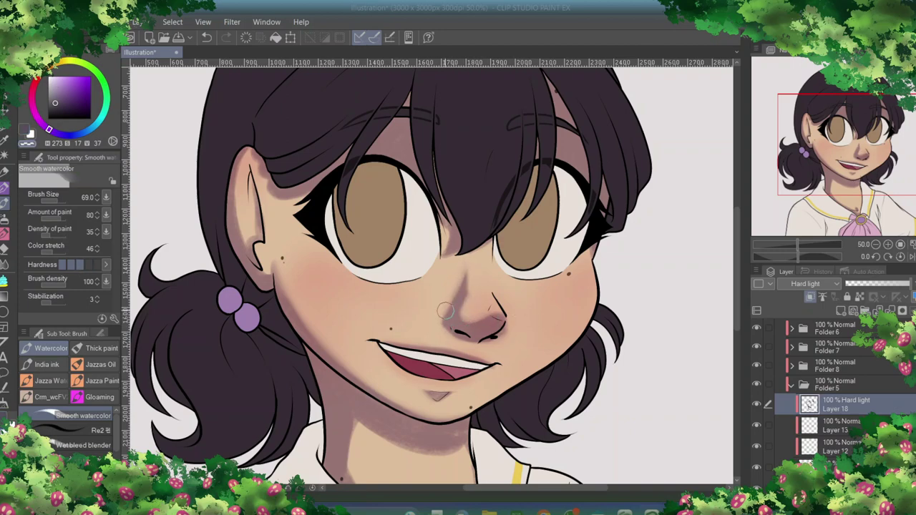
click(65, 265)
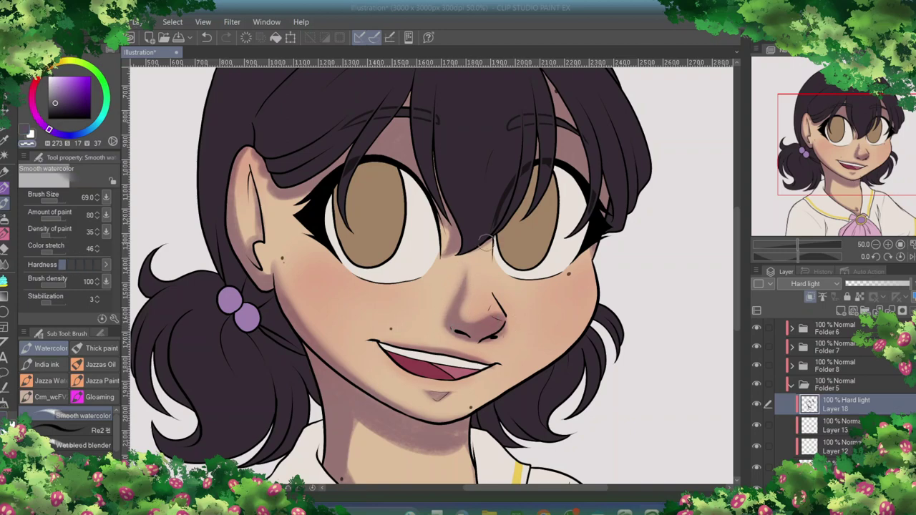
drag(246, 150, 243, 243)
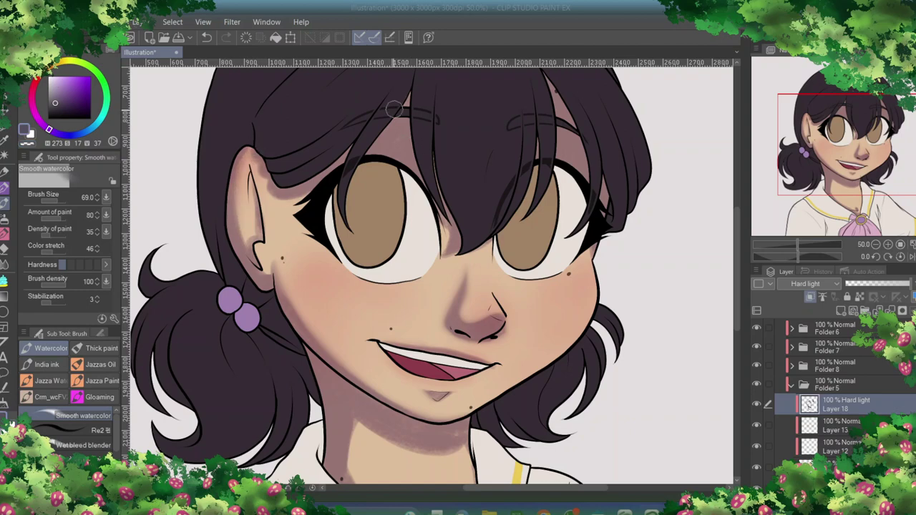
Set the density of paint to 42 and blend the shading on the collarbone and both sides of the neck
drag(96, 231, 97, 233)
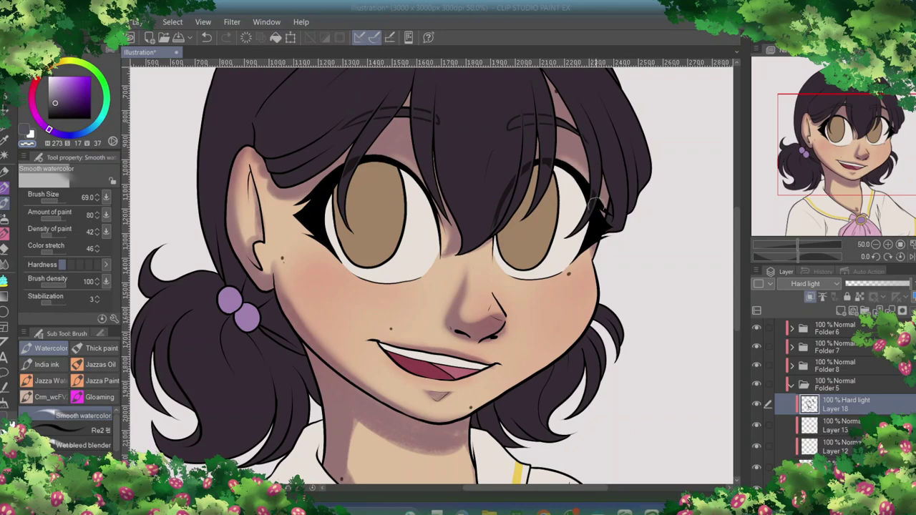
scroll(469, 326, down, 5)
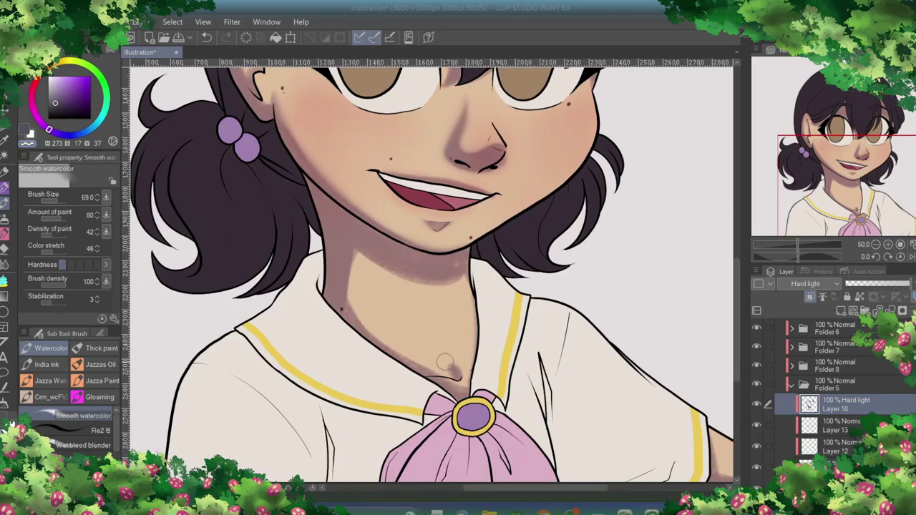
drag(445, 361, 455, 371)
drag(353, 251, 353, 302)
drag(361, 259, 373, 326)
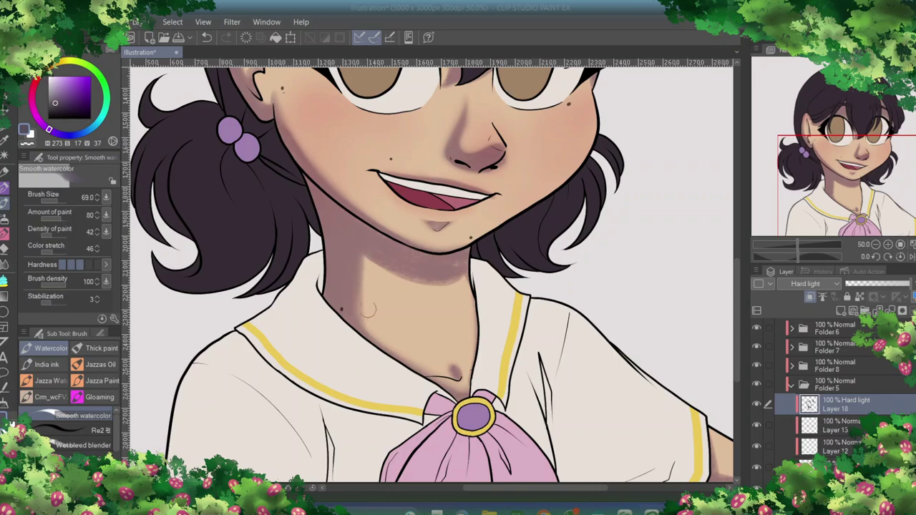
drag(480, 375, 477, 322)
scroll(390, 262, down, 3)
scroll(390, 262, right, 3)
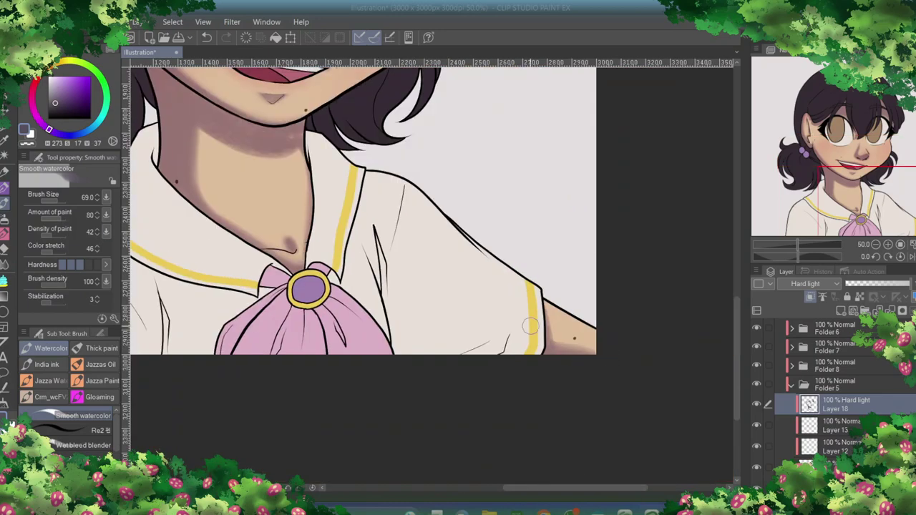
Lasso the whole canvas and refill the transparency-locked skin shadows with a redder muted purple, about hue 284, saturation 19, value 37
key(ctrl+minus)
scroll(329, 258, up, 5)
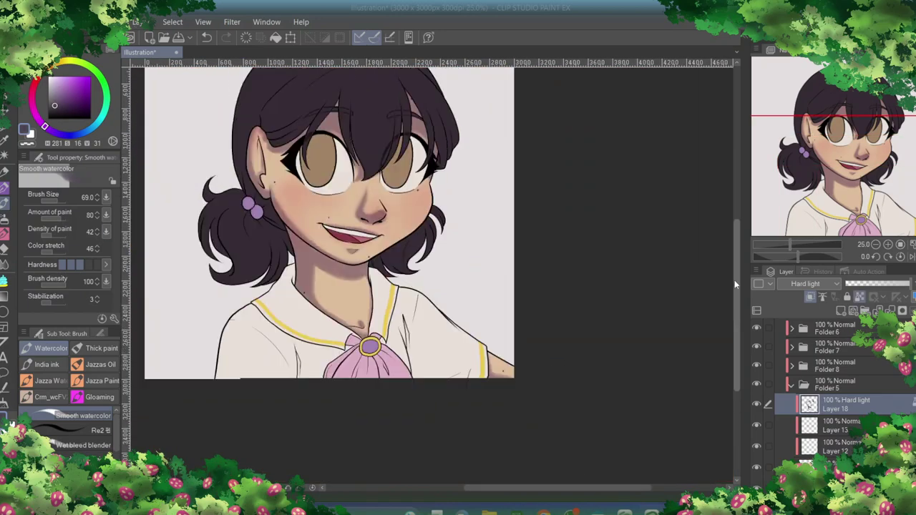
key(m)
drag(147, 429, 398, 461)
click(394, 460)
click(57, 103)
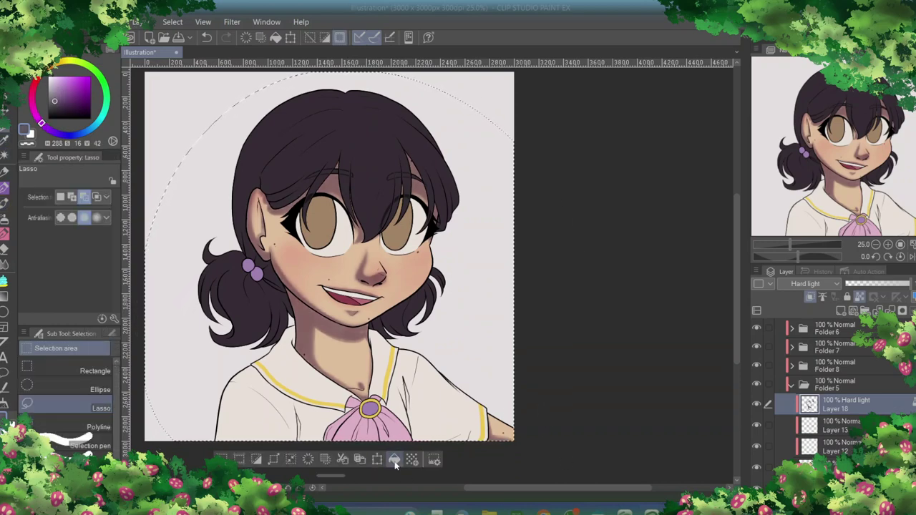
key(ctrl+z)
click(59, 102)
click(394, 459)
click(56, 102)
click(223, 459)
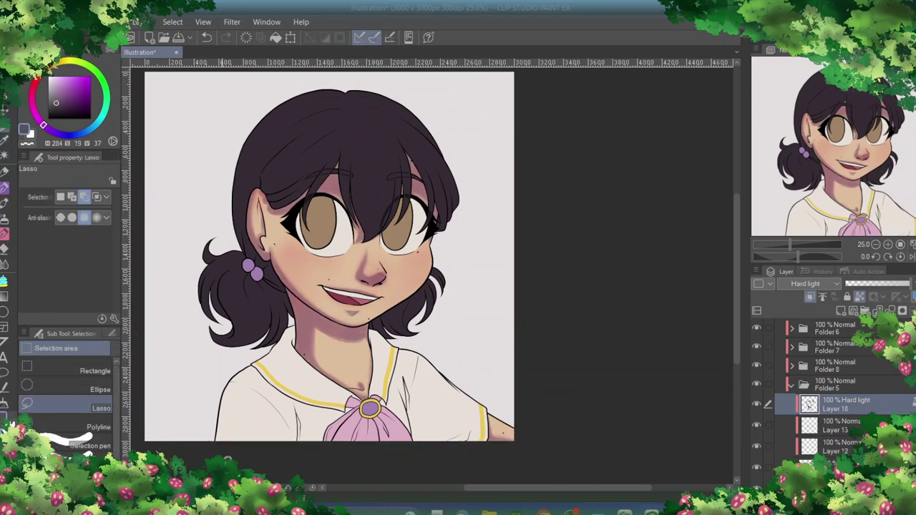
Create an Overlay layer above the Hard light skin shadows and choose pale yellow with hue 49, saturation 23, value 95
click(841, 310)
click(816, 284)
click(809, 172)
click(66, 66)
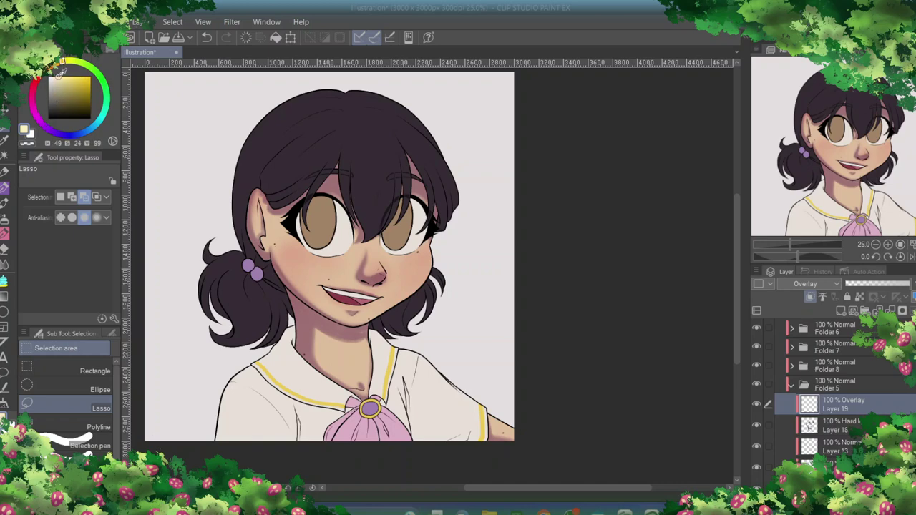
click(59, 79)
Switch to the Smooth watercolor brush at size 38.1 and paint small highlights on the nose and lower lip
key(p)
drag(327, 150, 335, 179)
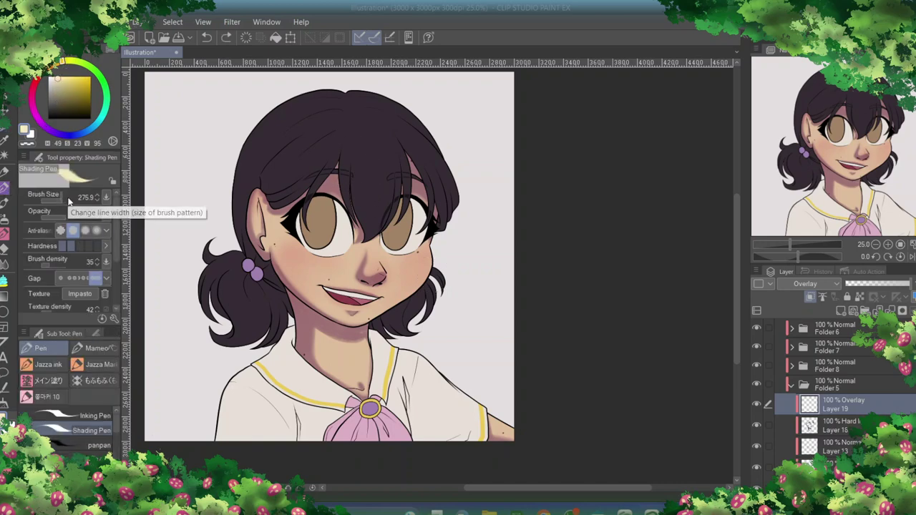
click(5, 203)
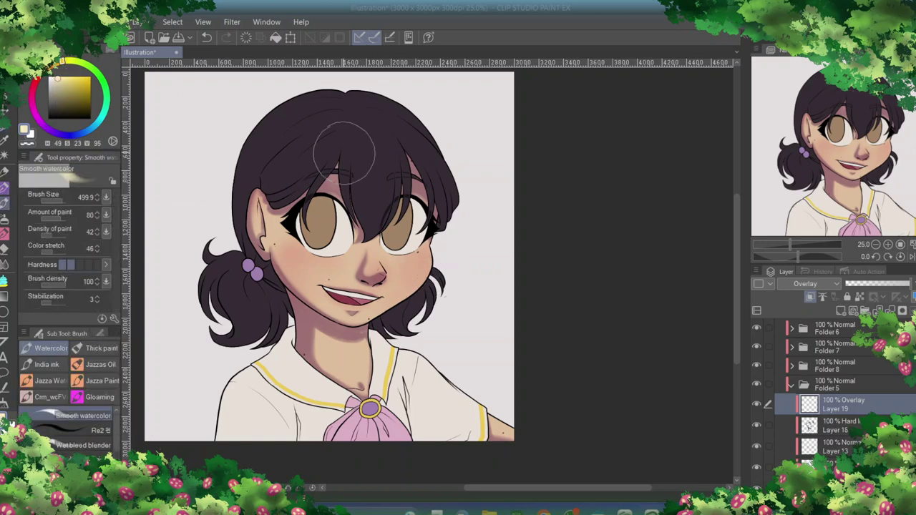
key(ctrl+plus)
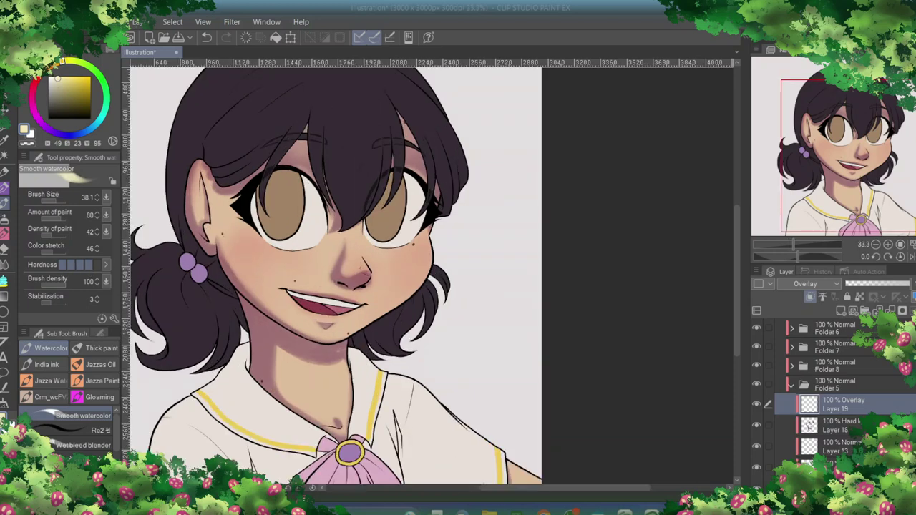
key(ctrl+plus)
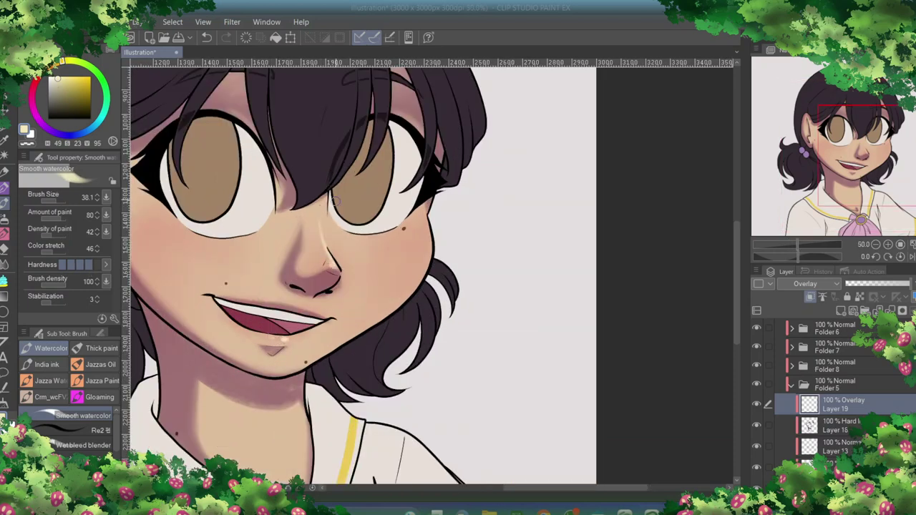
Raise the Smooth watercolor brush size to 185.7 and paint soft pale yellow highlights on both cheeks under the eyes
mouse_move(386, 236)
mouse_down()
mouse_move(415, 257)
mouse_move(411, 251)
mouse_up()
click(207, 37)
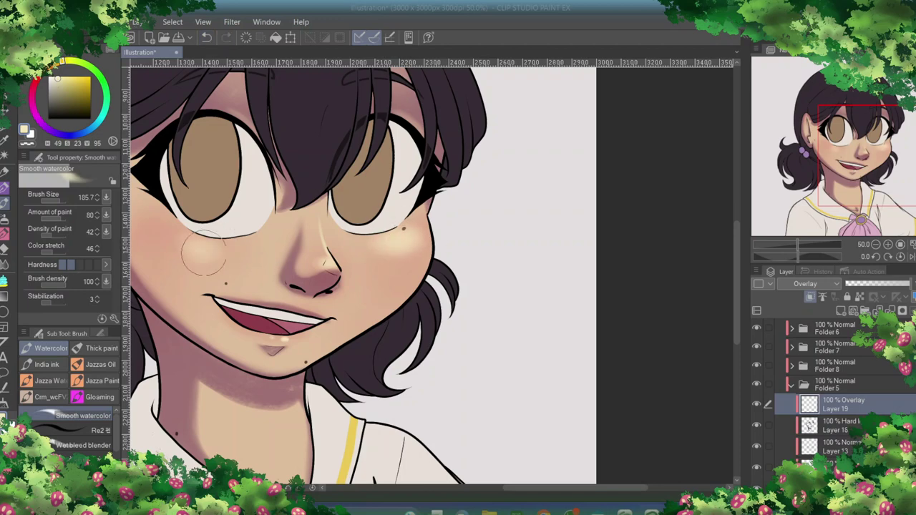
drag(204, 254, 237, 250)
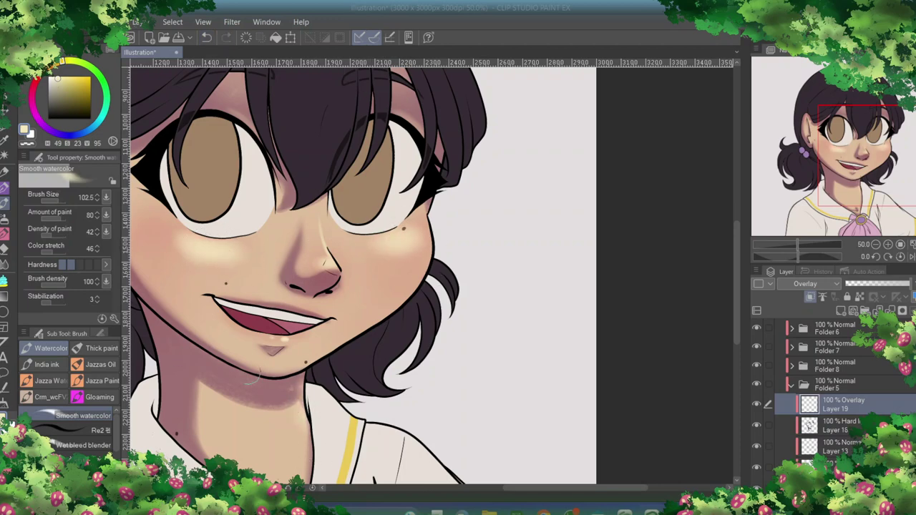
Set the brush size to 84.1 and paint a thin rim of light along the jaw and cheek edge facing away from the ear
click(57, 202)
key(ctrl+z)
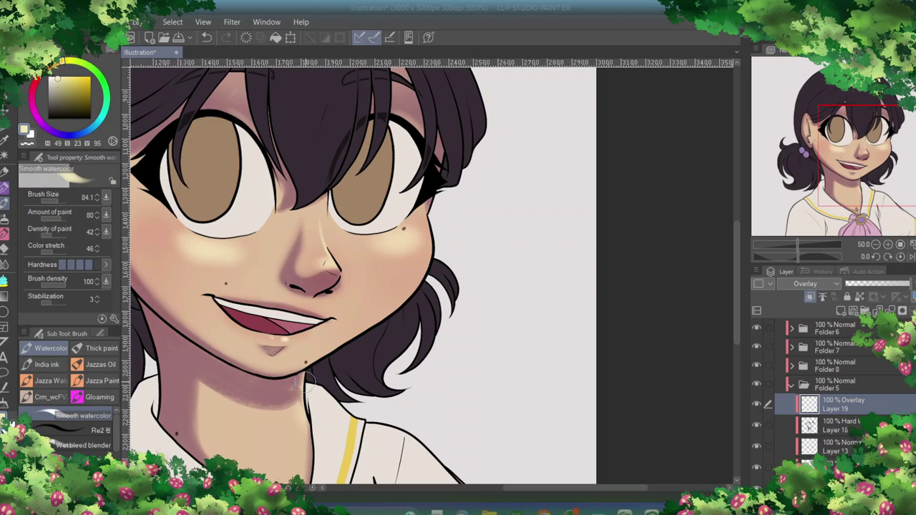
click(106, 197)
drag(182, 343, 197, 369)
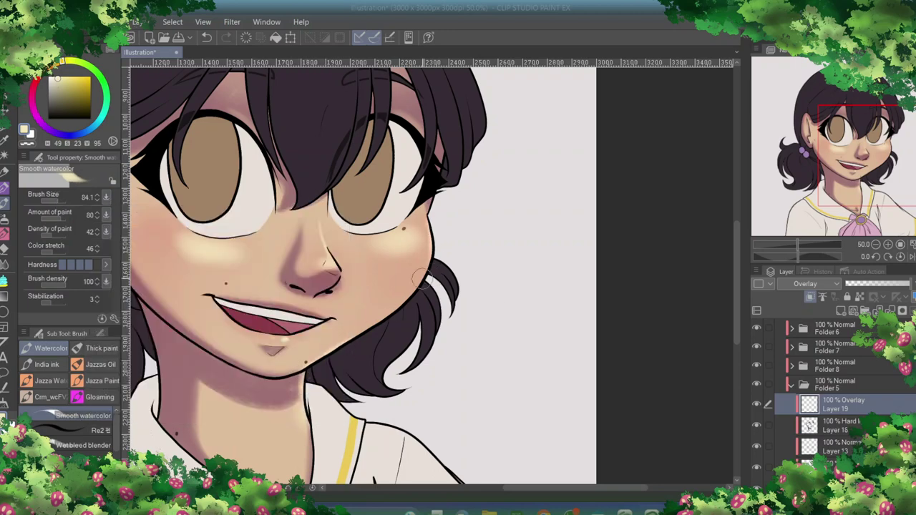
drag(420, 279, 333, 354)
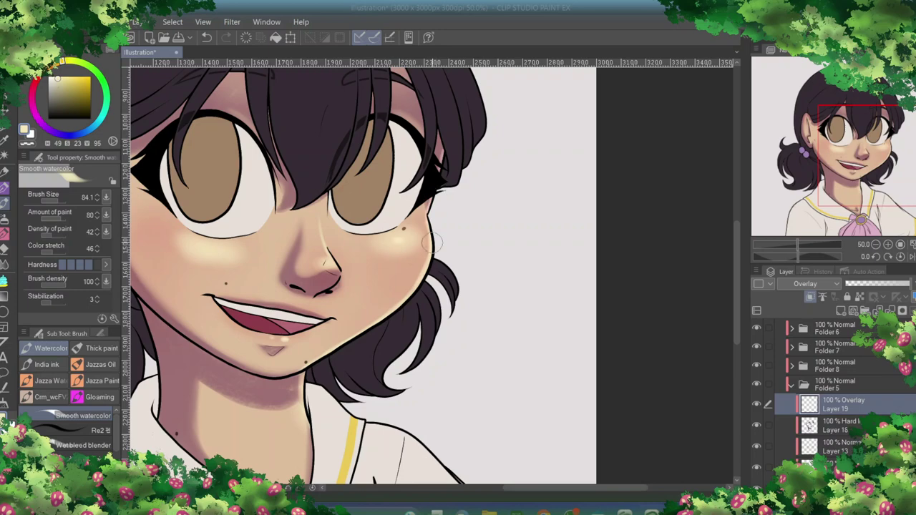
Add pale yellow highlights to the ear, the lit edge of the neck and the upper edge of the arm
scroll(436, 293, left, 3)
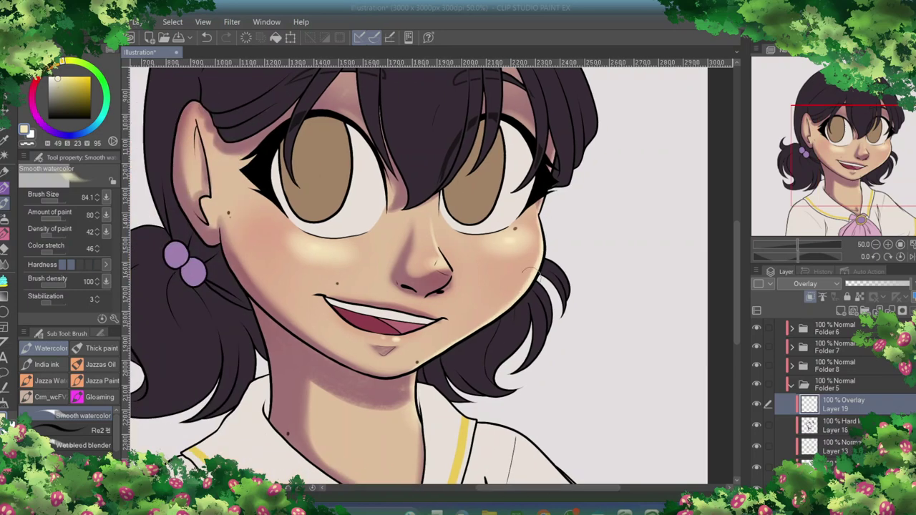
drag(208, 127, 211, 124)
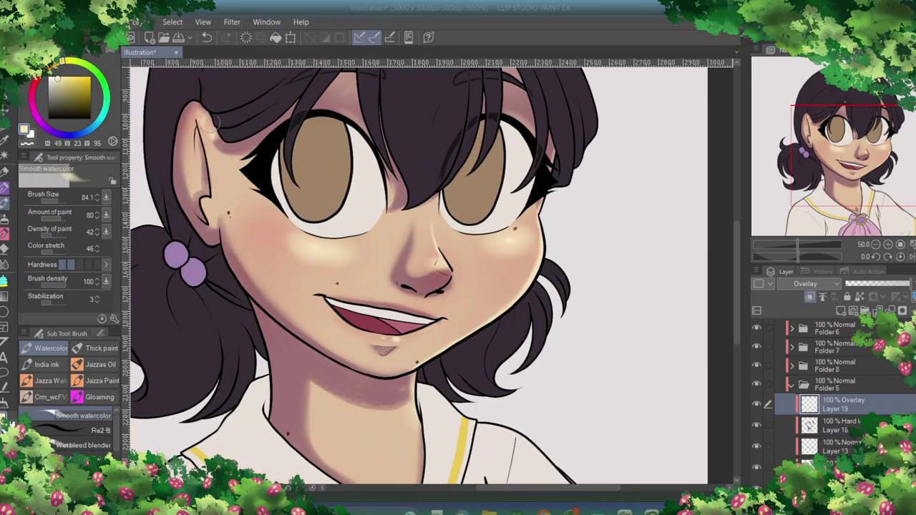
click(102, 267)
scroll(565, 311, down, 7)
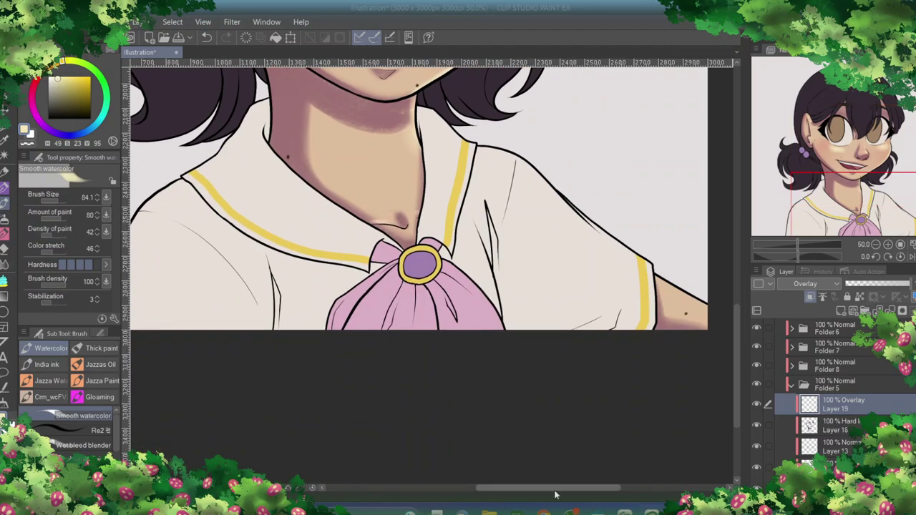
scroll(569, 308, right, 4)
Create a Hard light layer above Layer 16 in Folder 8 and shade the brooch's gold ring with muted purple
click(841, 310)
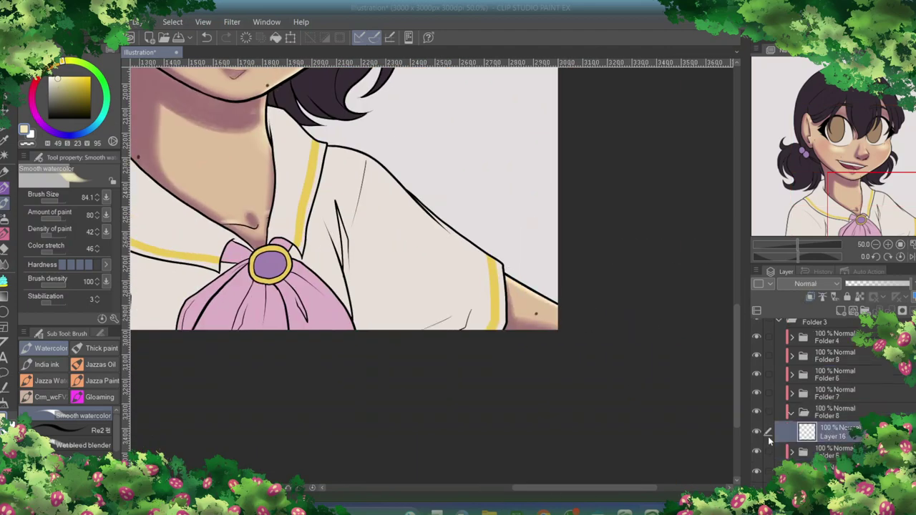
click(835, 283)
click(794, 176)
click(107, 49)
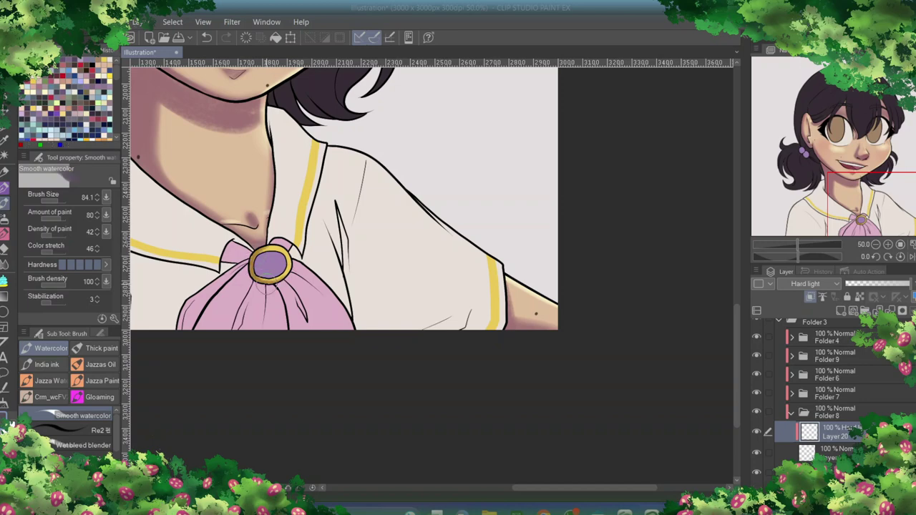
scroll(635, 389, up, 4)
scroll(635, 388, left, 2)
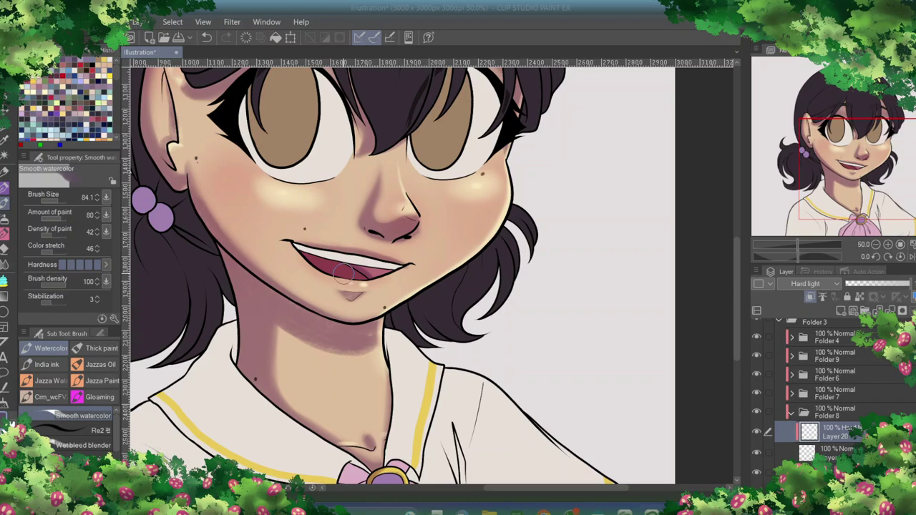
scroll(342, 272, up, 2)
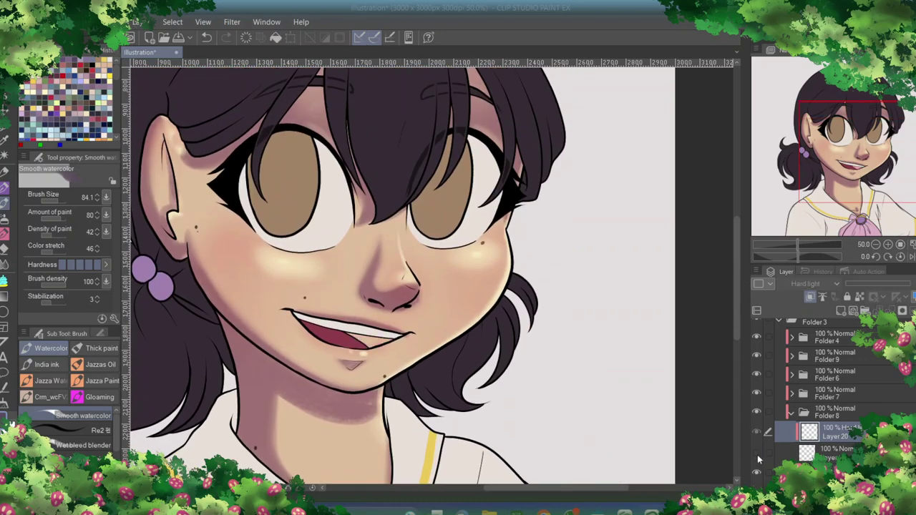
Add an Overlay layer above the Hard light layer in Folder 8 and highlight the brooch's gold ring in pale yellow
scroll(401, 272, down, 5)
key(ctrl+shift+n)
click(805, 283)
click(804, 151)
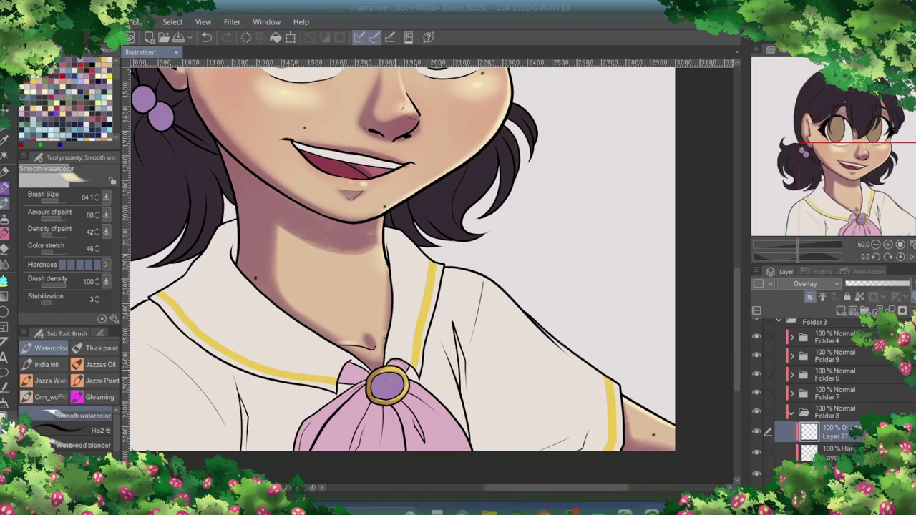
Create a Hard light layer above Layer 15 in Folder 7 and shade the brooch's purple gem
click(791, 393)
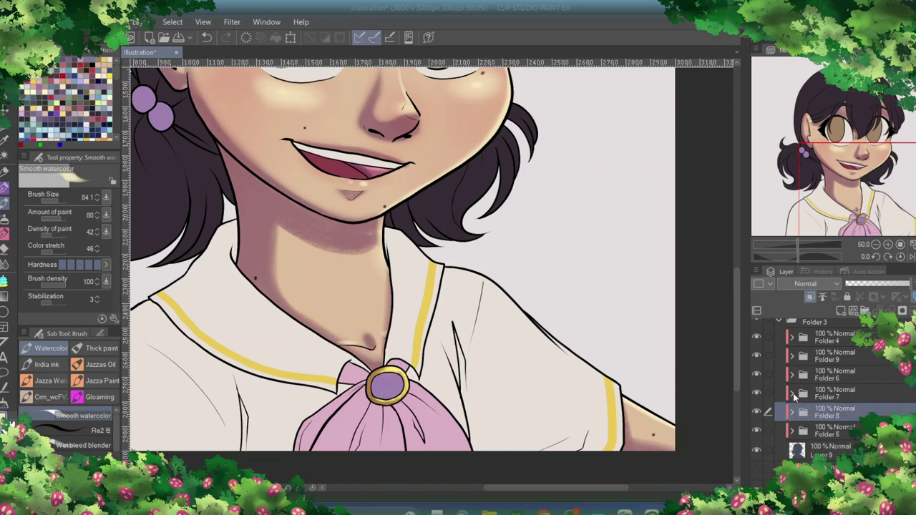
key(ctrl+shift+n)
click(805, 283)
click(798, 172)
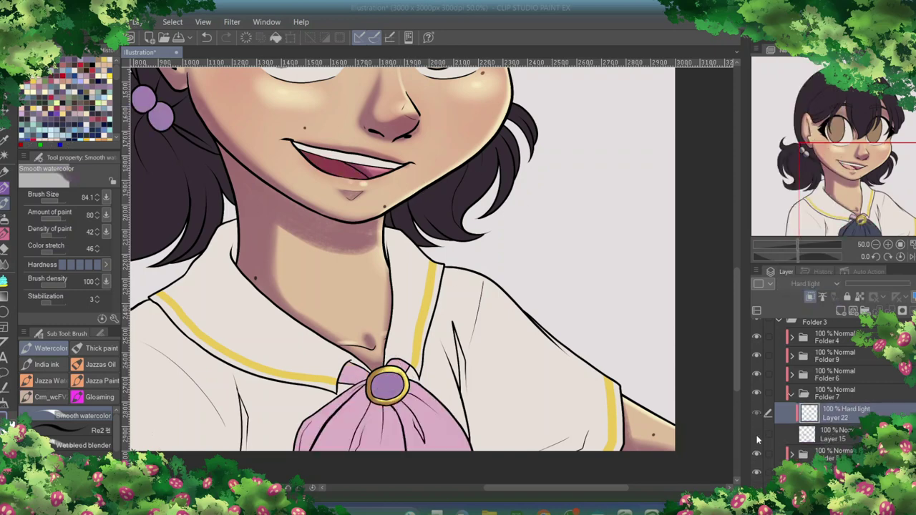
drag(371, 392, 392, 389)
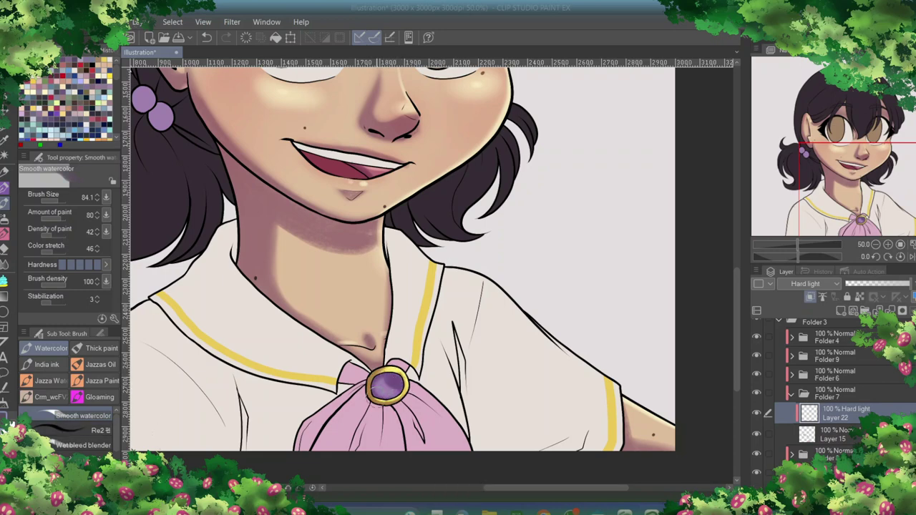
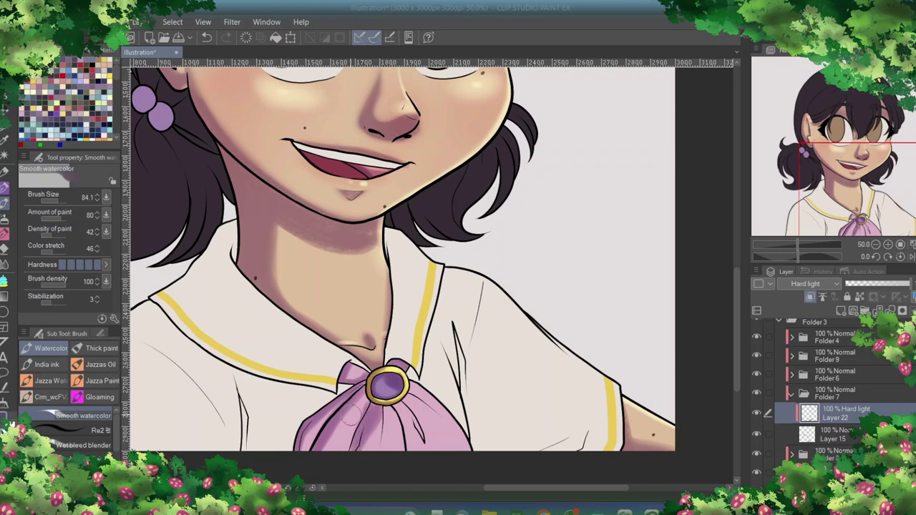
Refine the gem's shading and shade the folds of the bow and the edges of both hair beads with muted purple
key(e)
drag(378, 390, 395, 385)
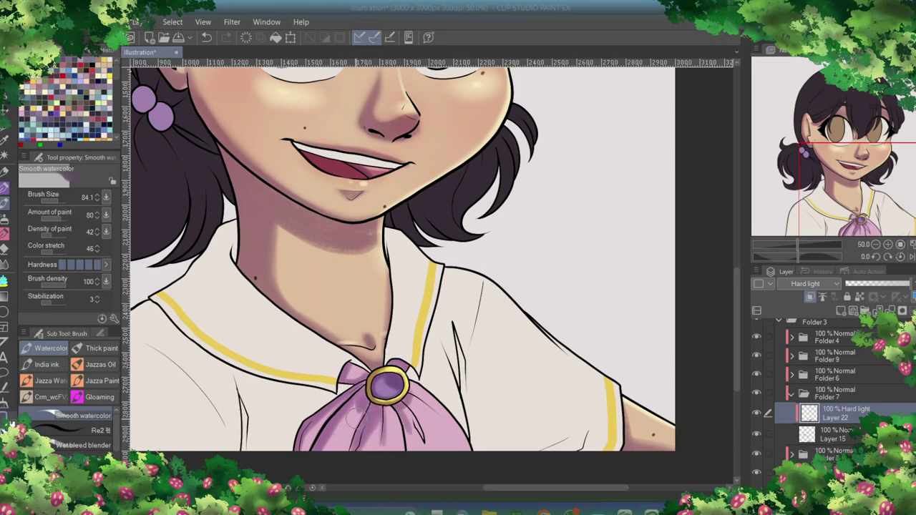
mouse_move(353, 420)
mouse_down()
mouse_move(415, 433)
mouse_move(425, 397)
mouse_move(465, 444)
mouse_move(443, 455)
mouse_up()
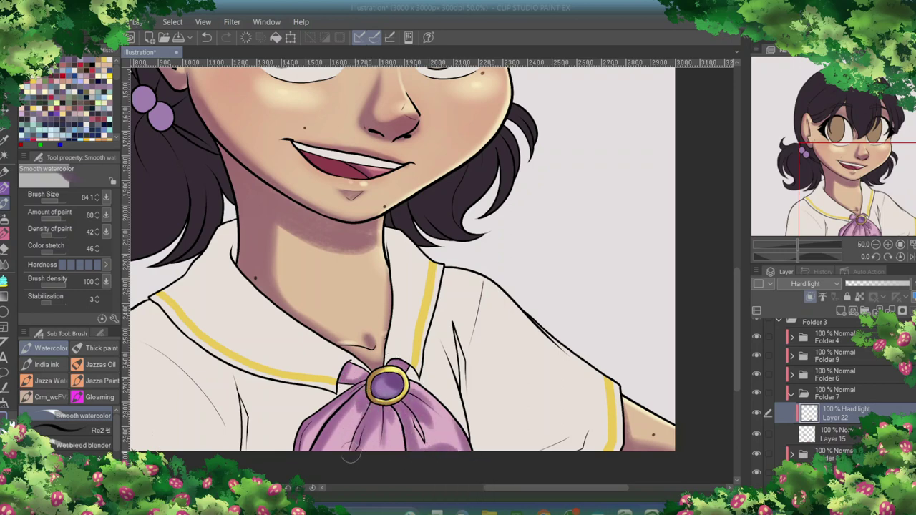
scroll(422, 340, up, 5)
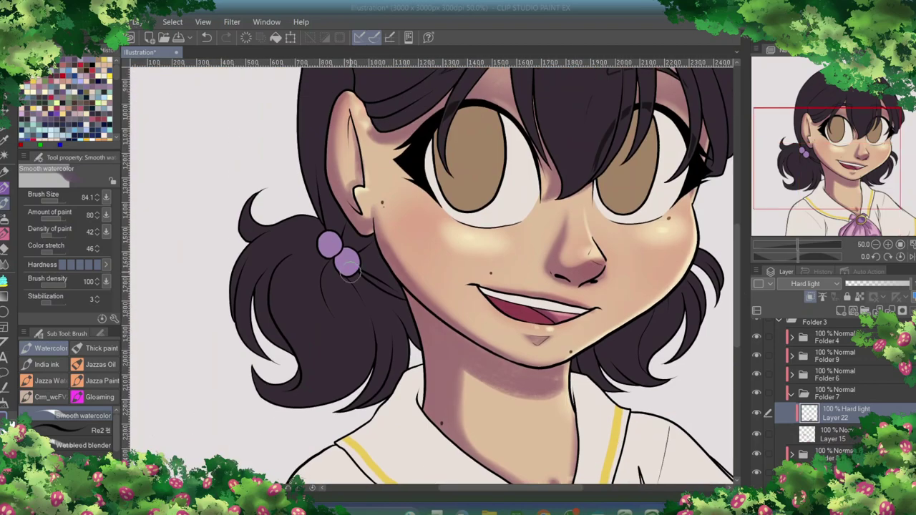
drag(347, 246, 361, 262)
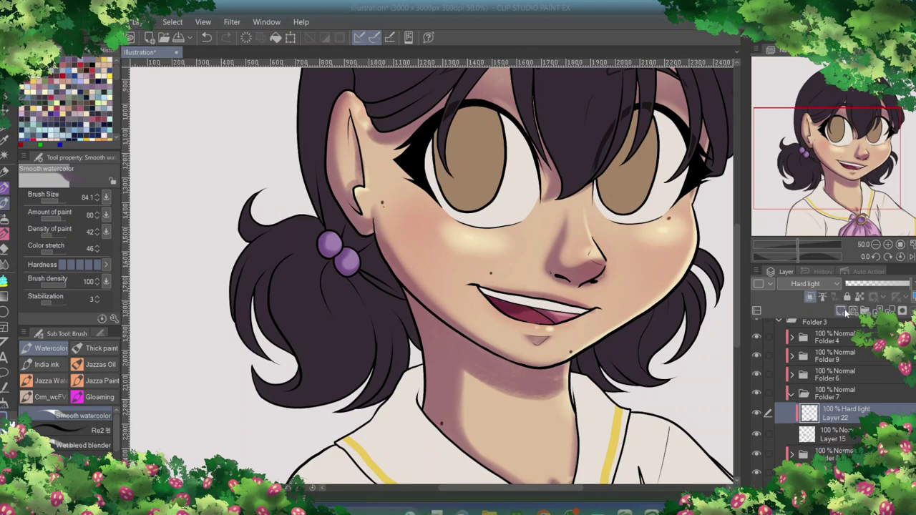
Add an Overlay layer in Folder 7 and paint pale yellow highlights on the hair beads, brooch gem and bow folds
click(845, 313)
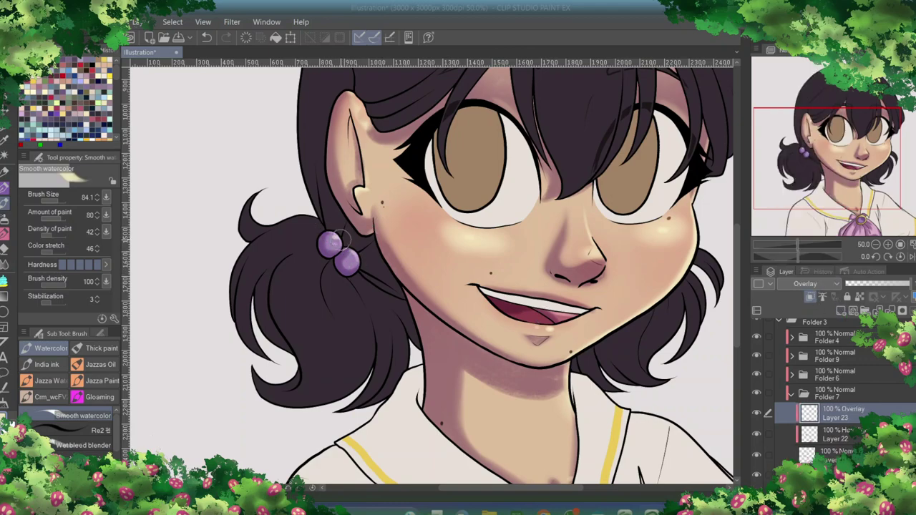
scroll(364, 254, down, 5)
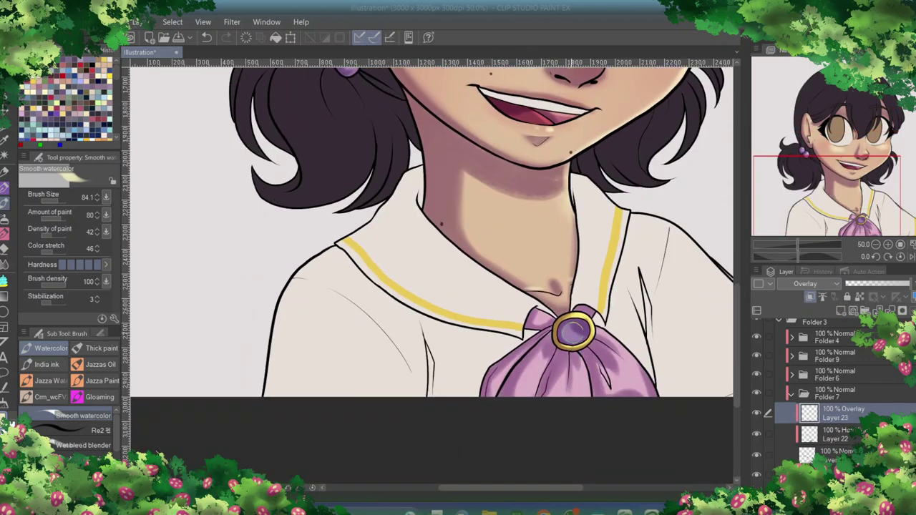
drag(530, 387, 563, 334)
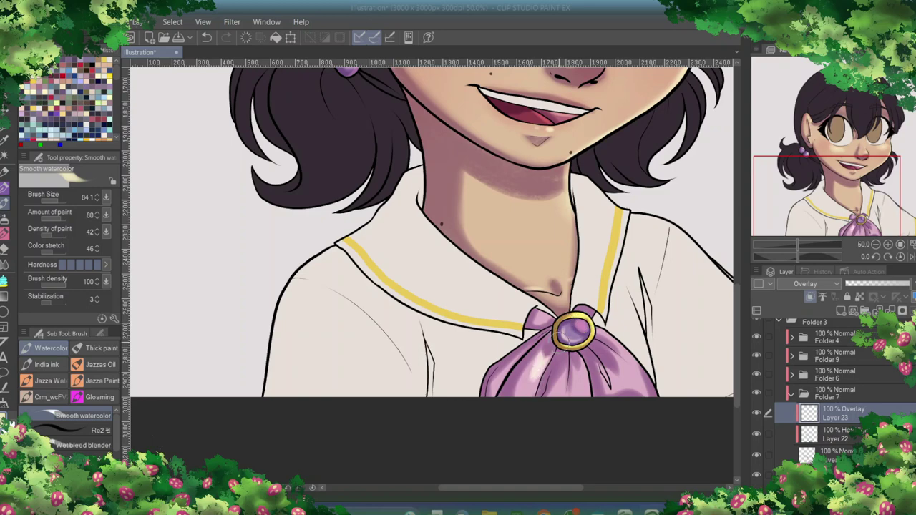
drag(618, 336, 614, 377)
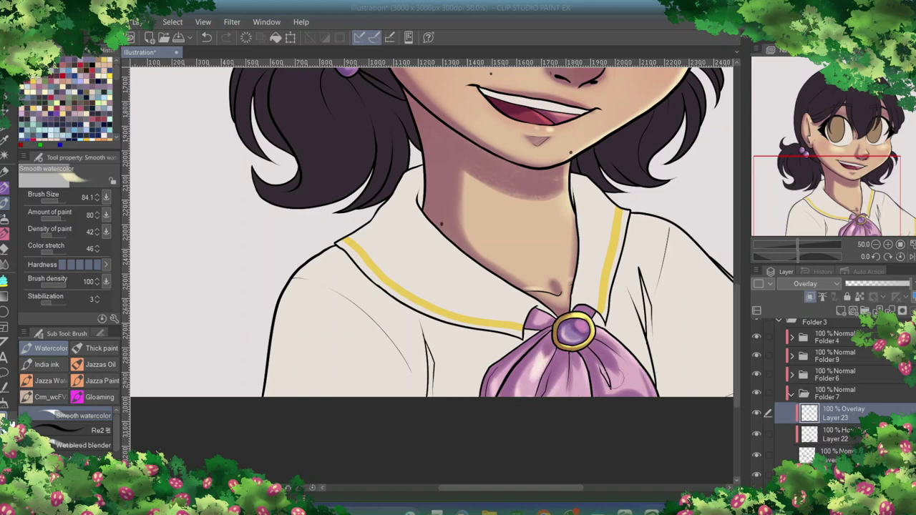
Add a second Overlay layer in Folder 7 and paint a brighter highlight on the brooch gem
scroll(429, 229, up, 7)
click(841, 311)
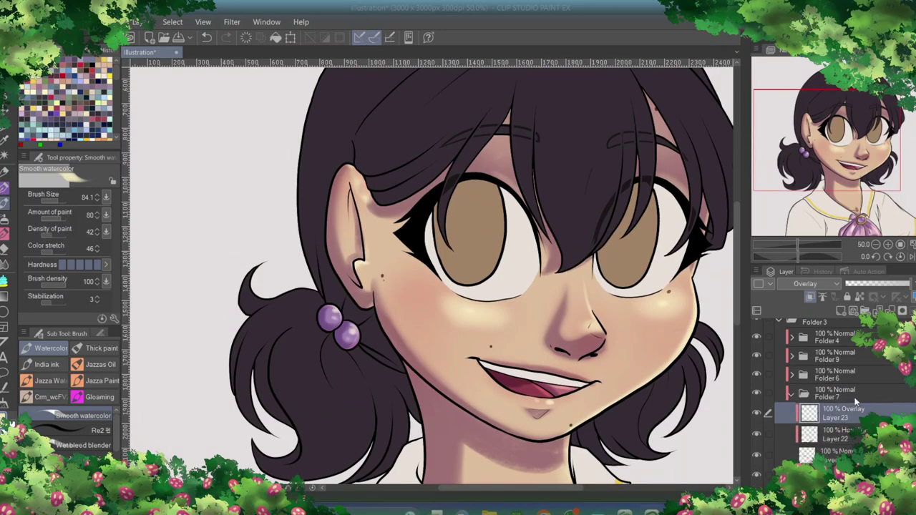
click(805, 283)
click(808, 188)
scroll(430, 229, down, 6)
drag(588, 345, 569, 365)
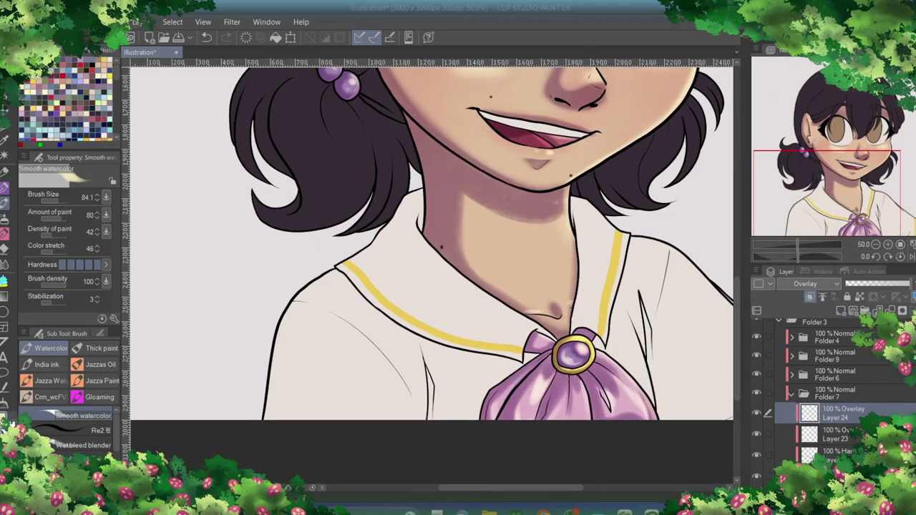
Add a Normal layer above Layer 24 in Folder 7 and switch the brush color to white
click(834, 455)
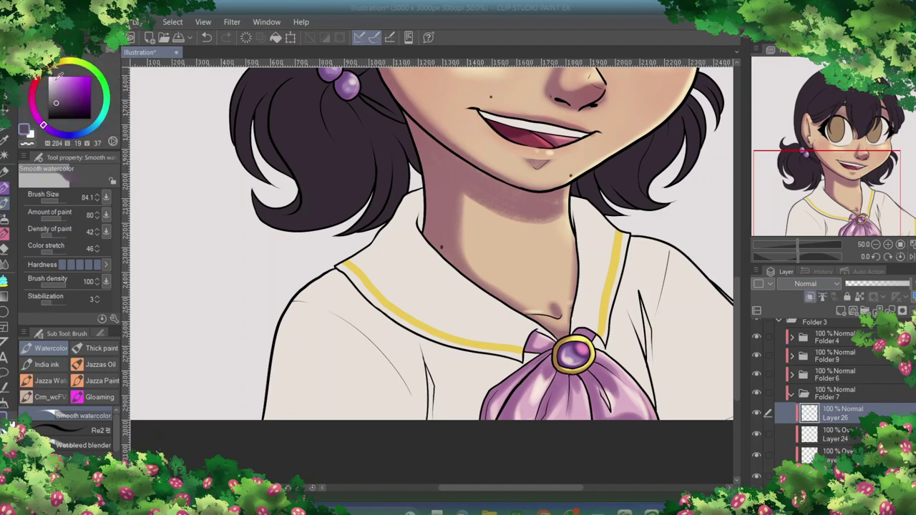
key(x)
Add a Hard light layer above Layer 14 in Folder 6 and shade the left sleeve's outer edge and the area beneath the collar with muted purple
click(792, 374)
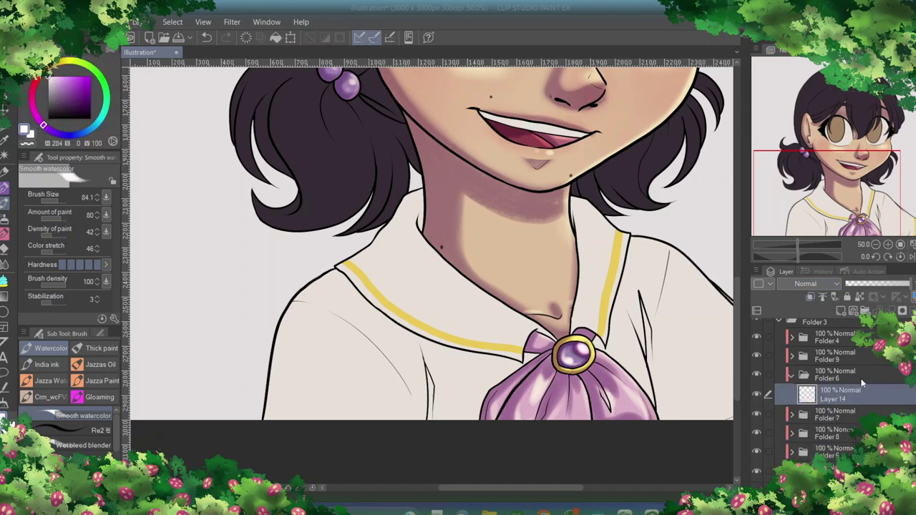
click(805, 283)
click(802, 227)
key(x)
mouse_move(286, 307)
mouse_down()
mouse_move(315, 322)
mouse_move(275, 418)
mouse_up()
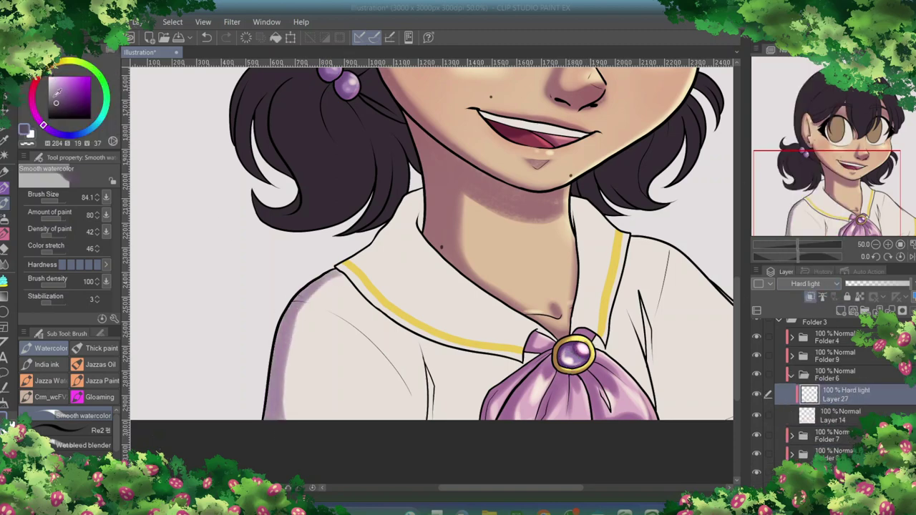
key(ctrl+z)
drag(333, 279, 269, 419)
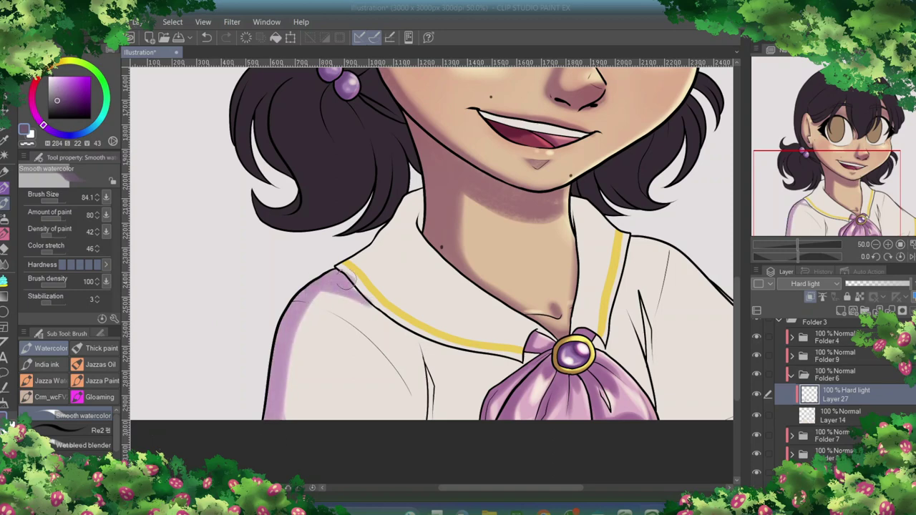
mouse_move(340, 279)
mouse_down()
mouse_move(444, 353)
mouse_move(517, 373)
mouse_up()
key(ctrl+z)
key(ctrl+z)
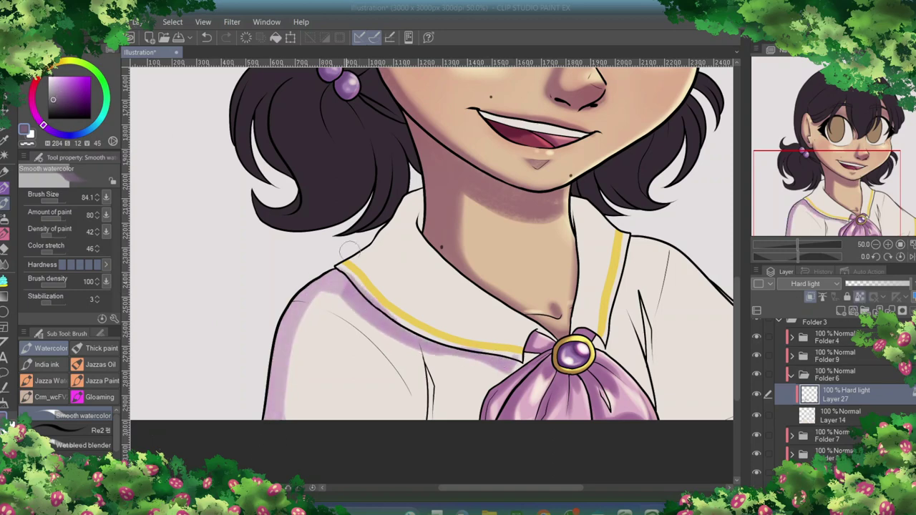
Shift the shadow hue to 274 and shade the left sleeve, the fold beside the bow and the collar's left half
click(48, 129)
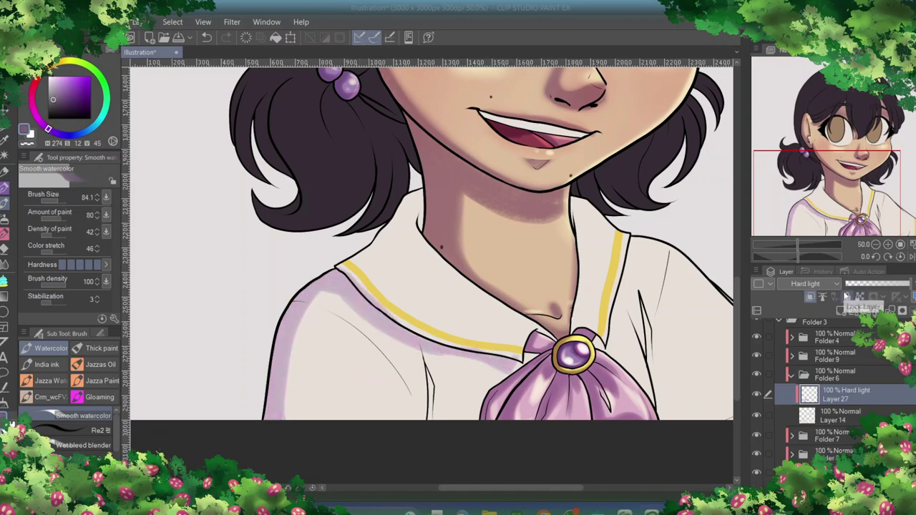
drag(321, 293, 284, 419)
mouse_move(424, 365)
mouse_down()
mouse_move(421, 441)
mouse_move(458, 418)
mouse_up()
drag(412, 204, 344, 270)
mouse_move(429, 179)
mouse_down()
mouse_move(355, 269)
mouse_move(442, 330)
mouse_up()
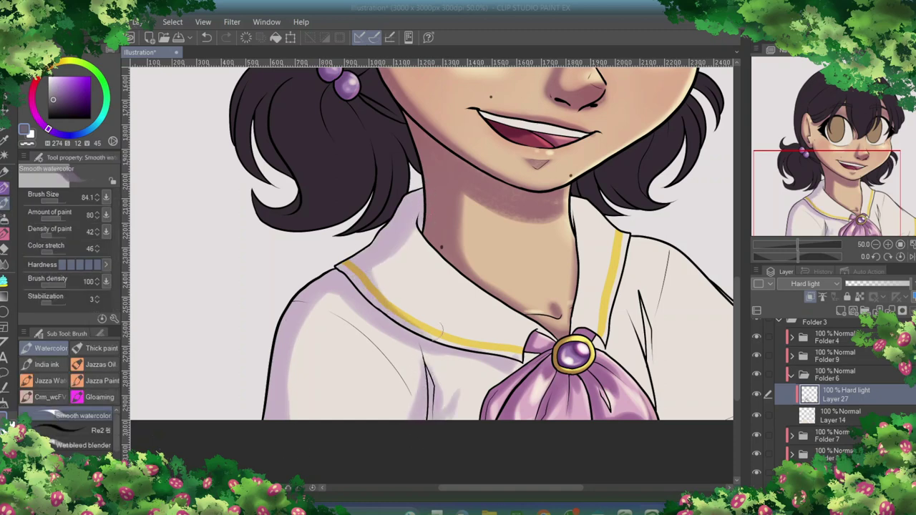
drag(410, 268, 404, 241)
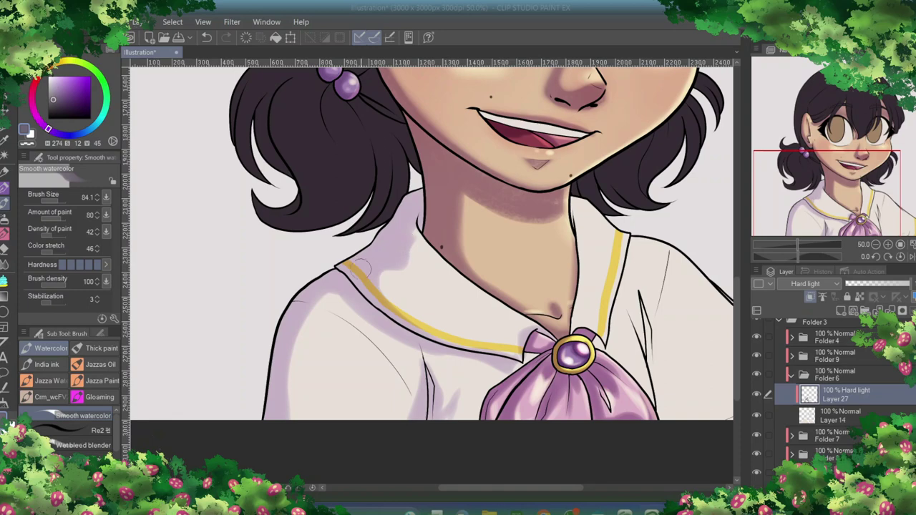
drag(348, 293, 290, 418)
Shade the collar's right half, the blouse folds right of the bow and the lower edge of the right sleeve
mouse_move(587, 329)
mouse_down()
mouse_move(573, 229)
mouse_move(579, 200)
mouse_move(605, 351)
mouse_move(648, 400)
mouse_up()
drag(653, 319, 662, 418)
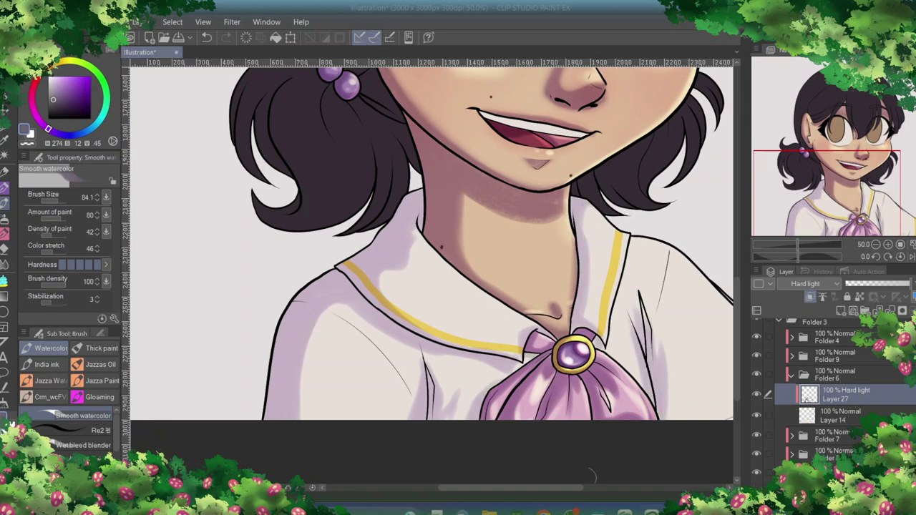
drag(751, 430, 538, 429)
drag(572, 402, 472, 411)
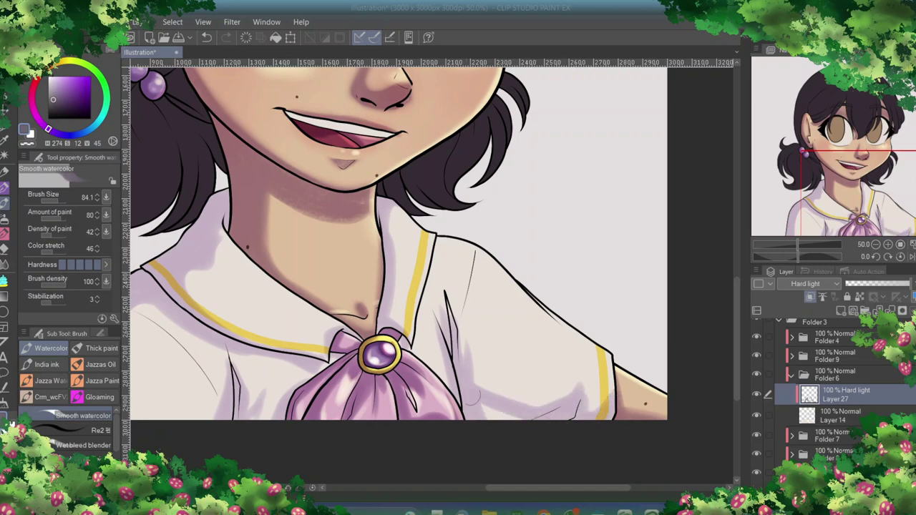
key(e)
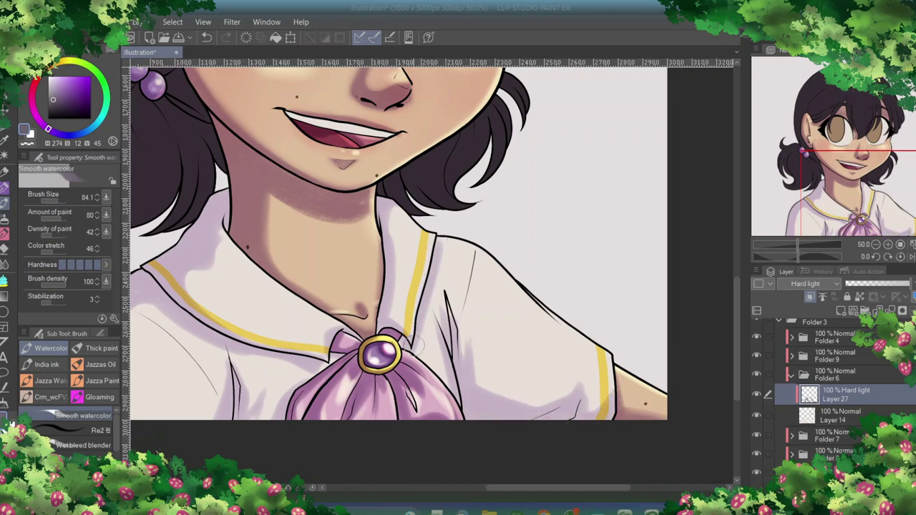
drag(285, 107, 428, 108)
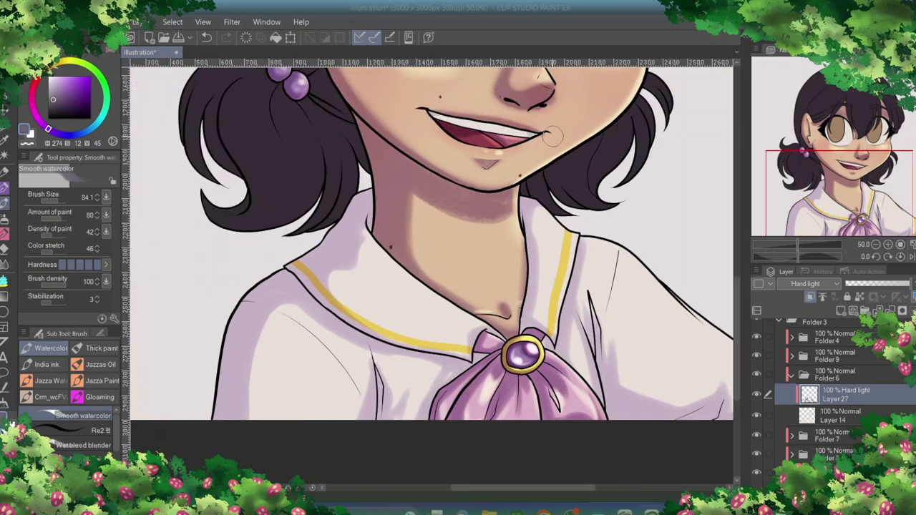
scroll(551, 136, up, 5)
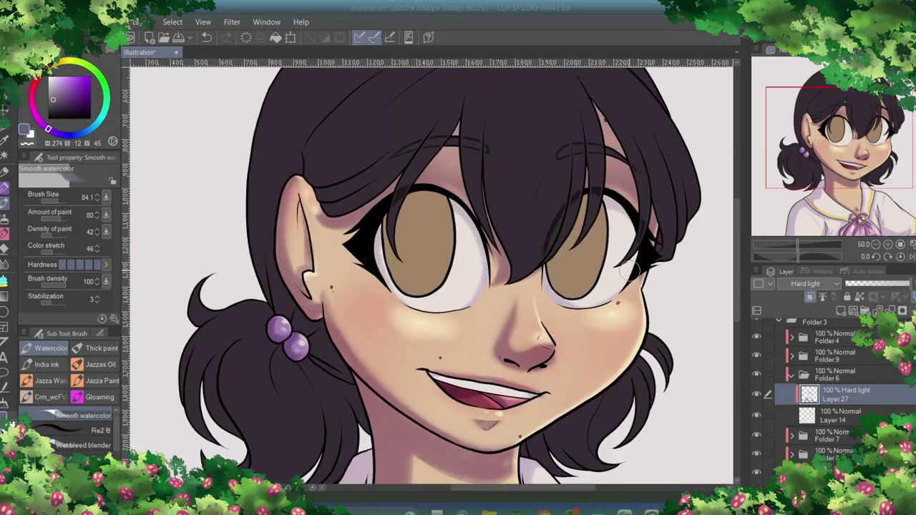
Add an Overlay layer above Layer 27 and paint pale yellow highlights on the collar, blouse shoulders and eye whites
key(ctrl+shift+n)
click(819, 284)
click(805, 215)
click(105, 49)
scroll(478, 297, down, 5)
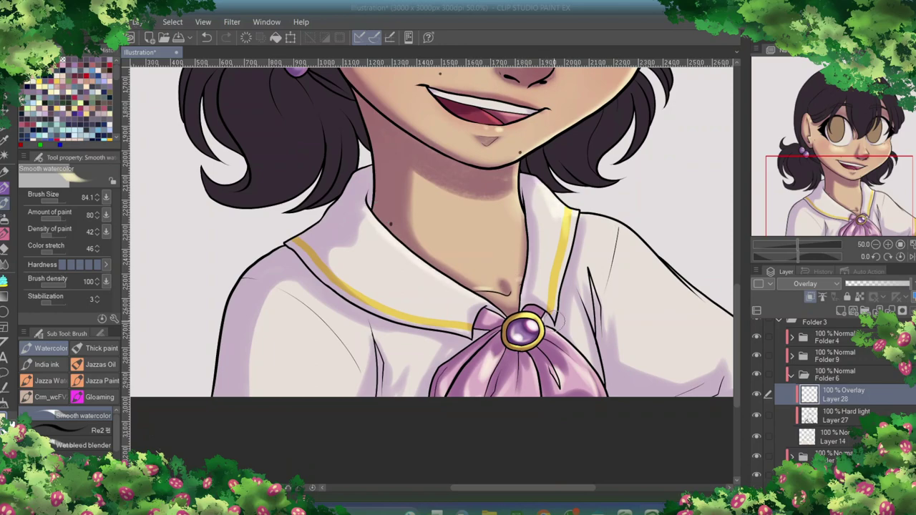
mouse_move(565, 488)
mouse_down()
mouse_move(615, 488)
mouse_move(554, 488)
mouse_up()
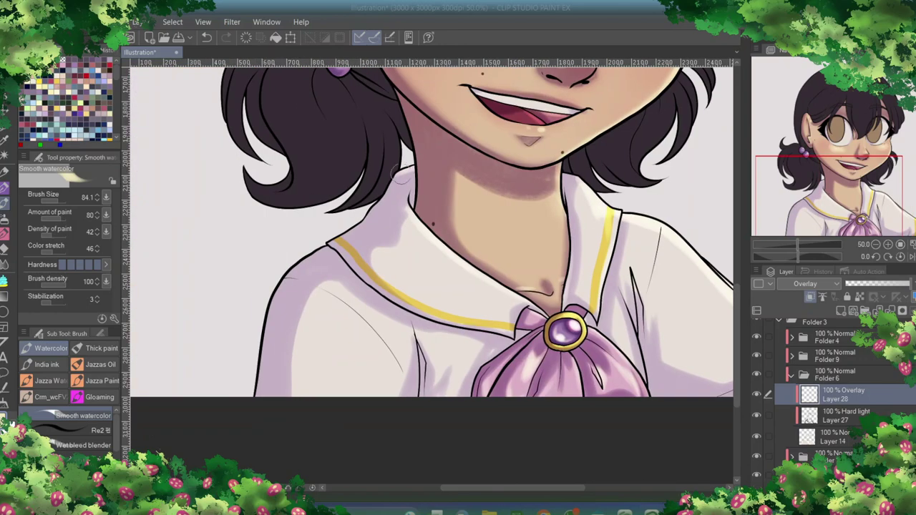
mouse_move(400, 174)
mouse_down()
mouse_move(328, 240)
mouse_move(259, 327)
mouse_move(257, 392)
mouse_up()
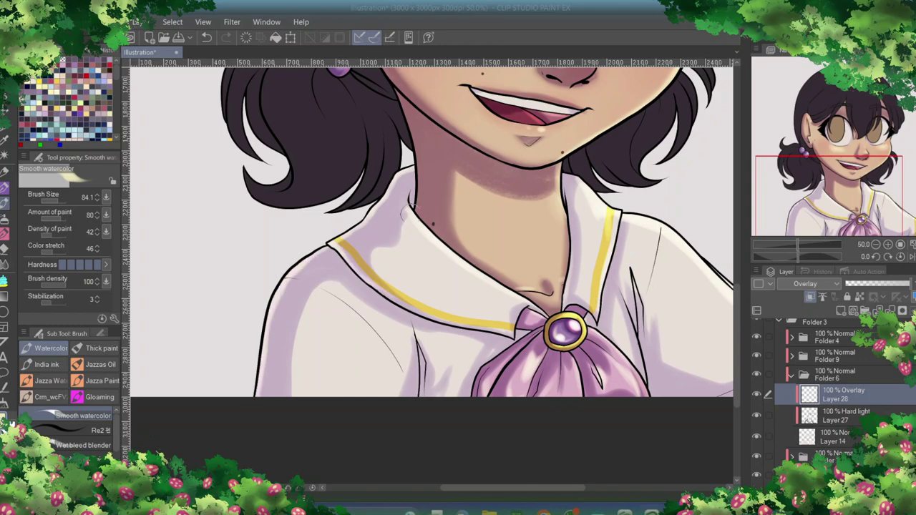
scroll(404, 276, up, 5)
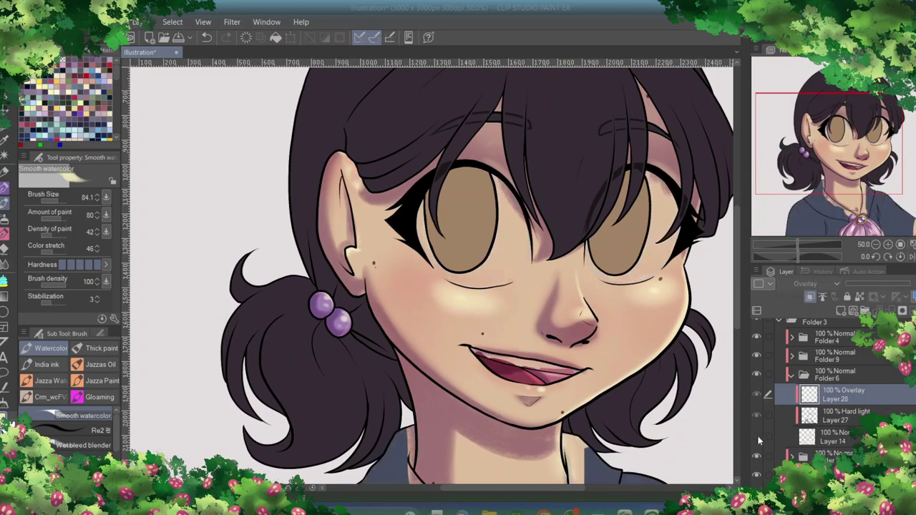
click(206, 41)
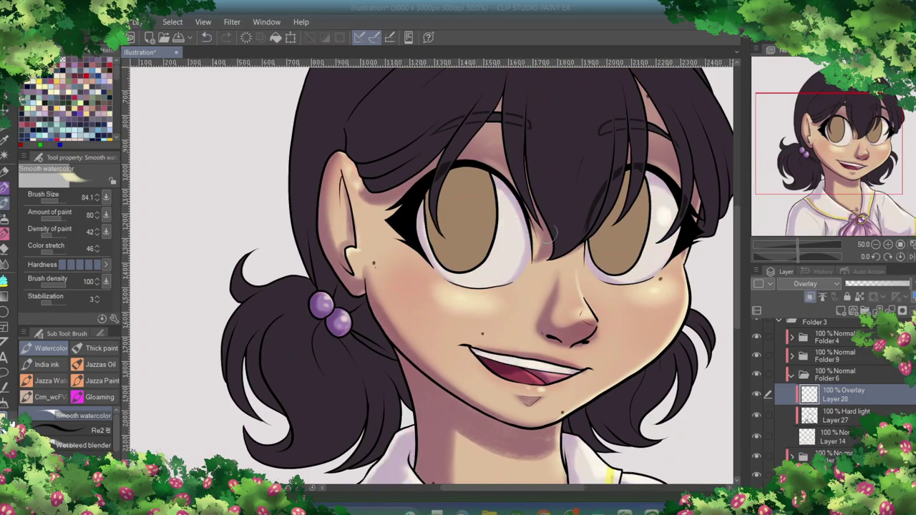
Add a Multiply layer above Layer 17 in Folder 9 and darken the irises with brown using the Shading Pen
click(792, 375)
click(841, 317)
click(805, 283)
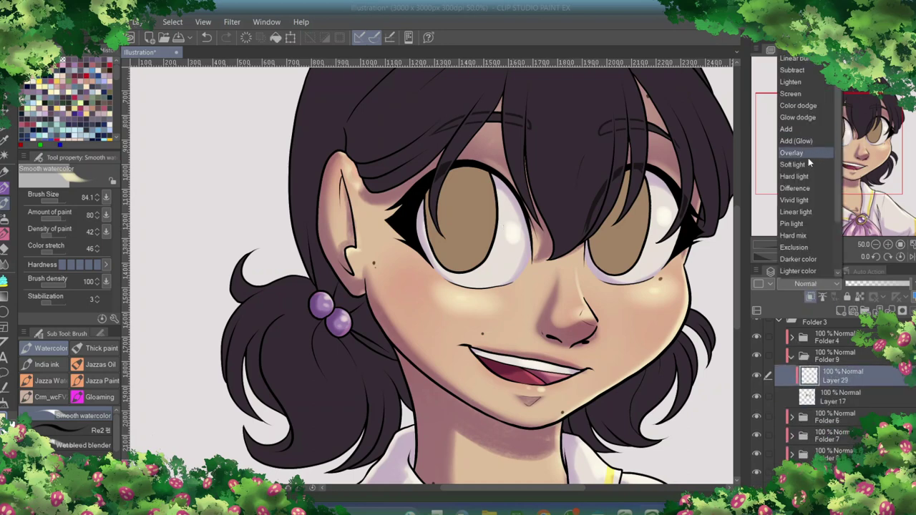
click(801, 70)
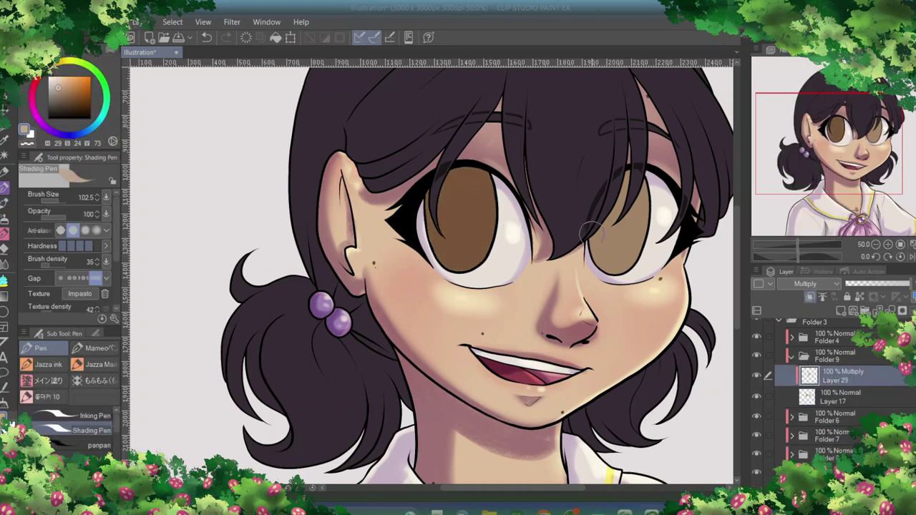
Duplicate Layer 29, add another Multiply layer above the copy and paint dark oval pupils in both irises
click(841, 317)
click(805, 283)
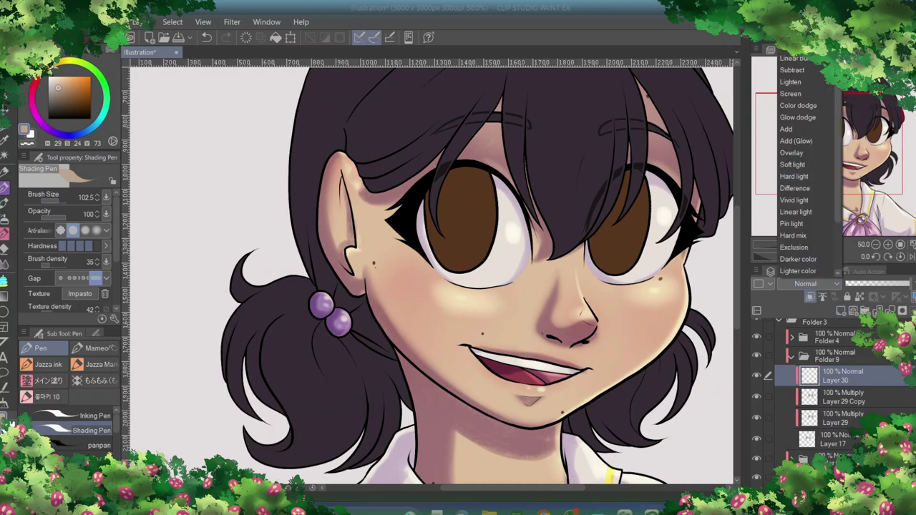
click(801, 69)
click(60, 102)
mouse_move(470, 234)
mouse_down()
mouse_move(444, 224)
mouse_move(471, 188)
mouse_move(462, 229)
mouse_up()
mouse_move(612, 249)
mouse_down()
mouse_move(629, 183)
mouse_move(605, 231)
mouse_up()
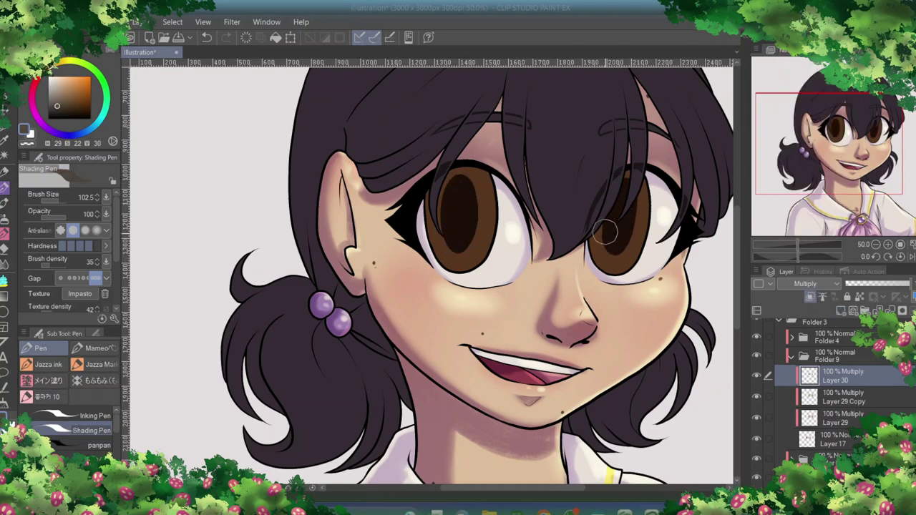
Lasso the right eye's pupil, widen it slightly with the aspect ratio unlocked, and deselect it
key(m)
drag(623, 168, 617, 166)
key(ctrl+t)
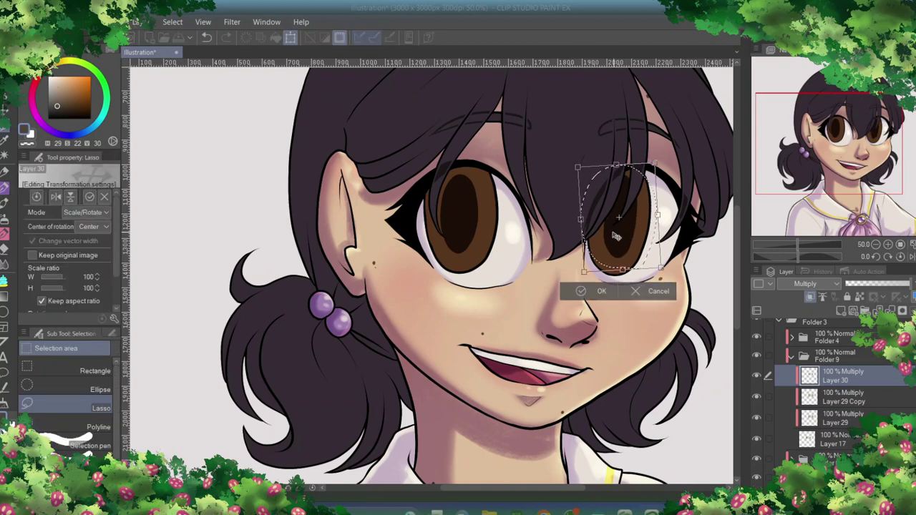
click(42, 301)
drag(580, 219, 574, 222)
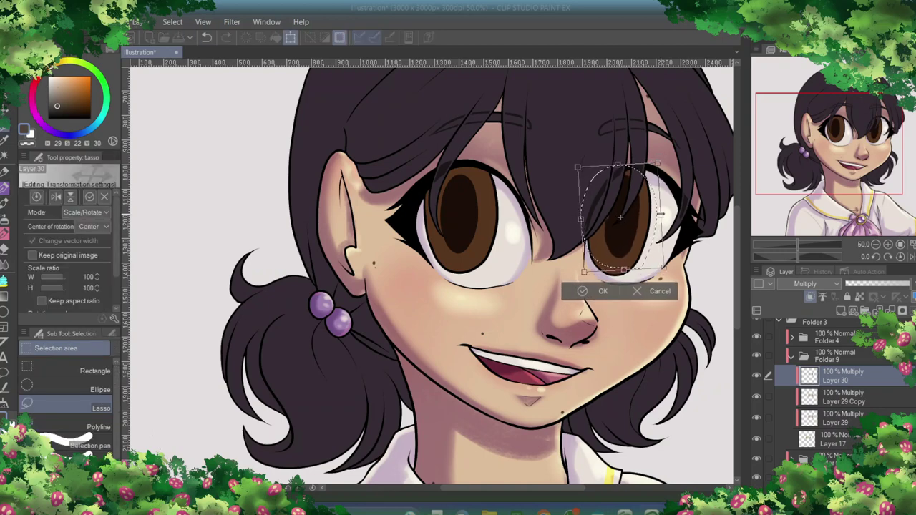
key(Return)
key(ctrl+d)
Erase an oval from the center of both pupils with transparent color on Layer 30, Layer 29 Copy and Layer 29
key(p)
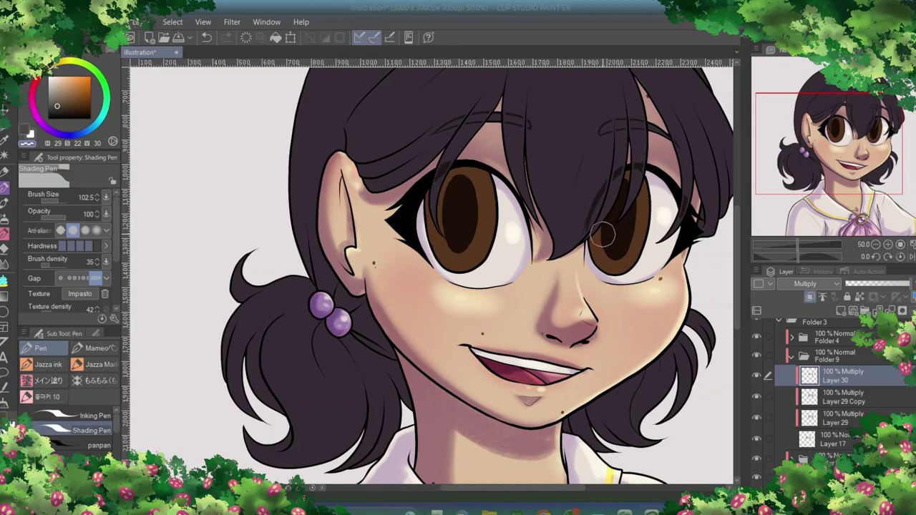
key(c)
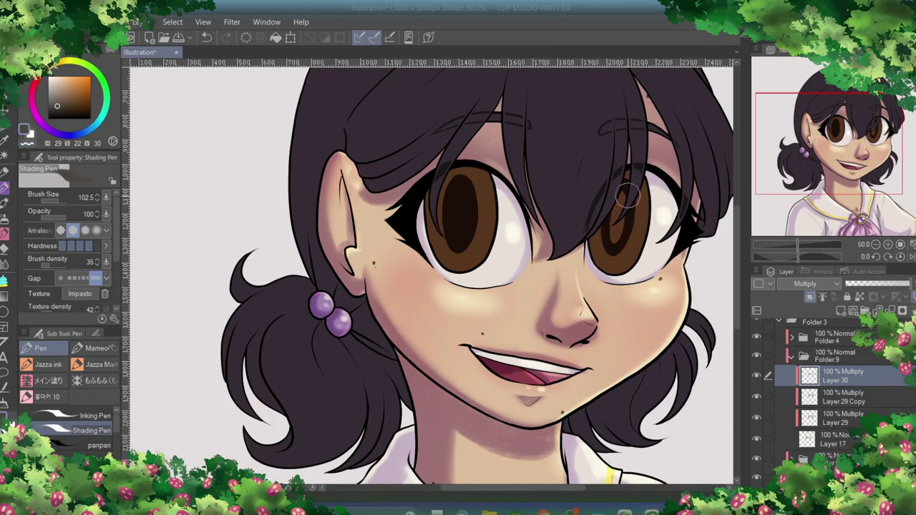
mouse_move(462, 214)
mouse_down()
mouse_move(450, 204)
mouse_move(469, 226)
mouse_move(458, 241)
mouse_up()
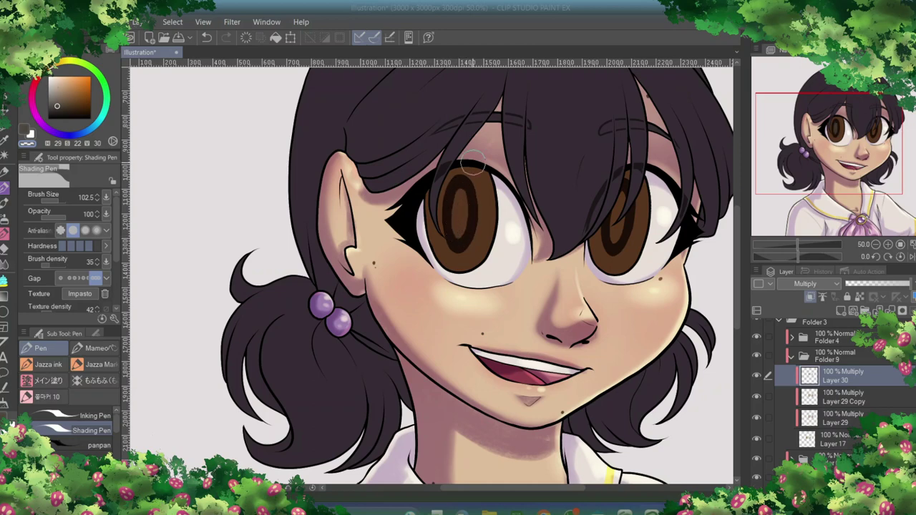
click(866, 406)
key(ctrl+z)
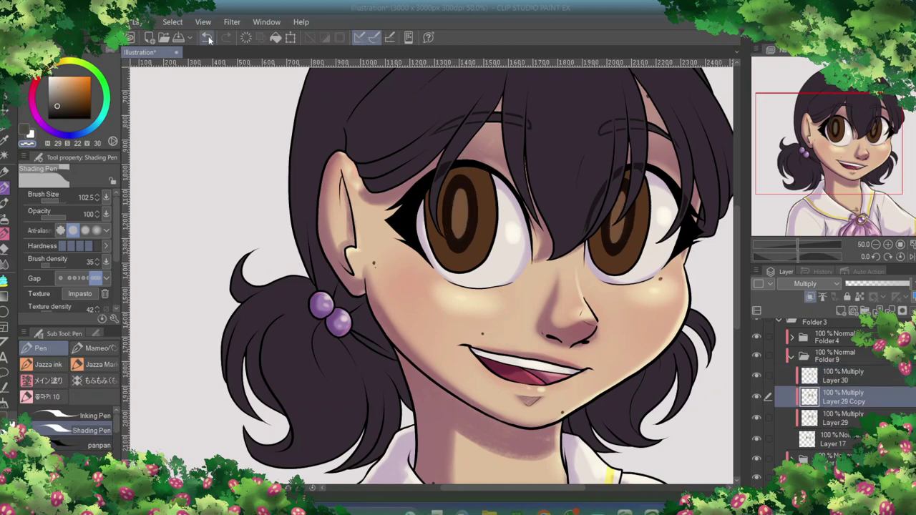
key(ctrl+y)
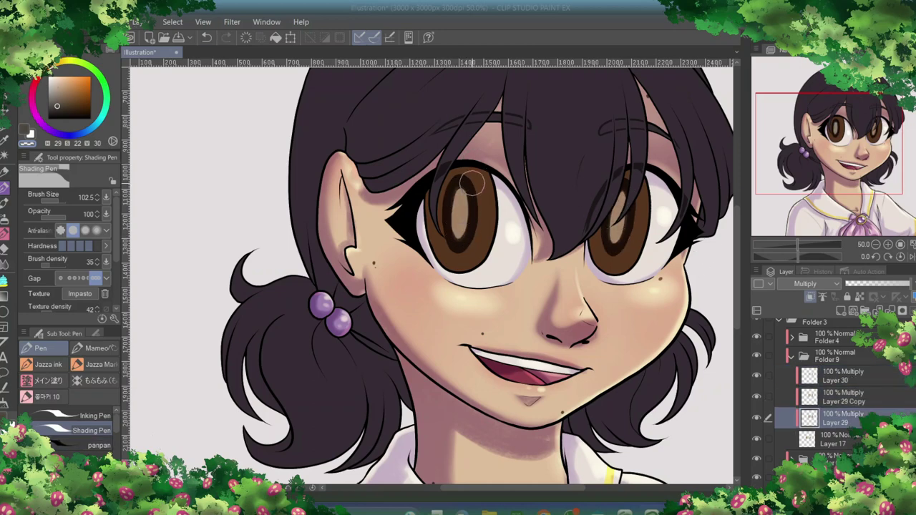
Add a Multiply layer above Layer 30 and softly shade the upper irises with a large Smooth watercolor brush
click(896, 383)
key(ctrl+shift+n)
key(b)
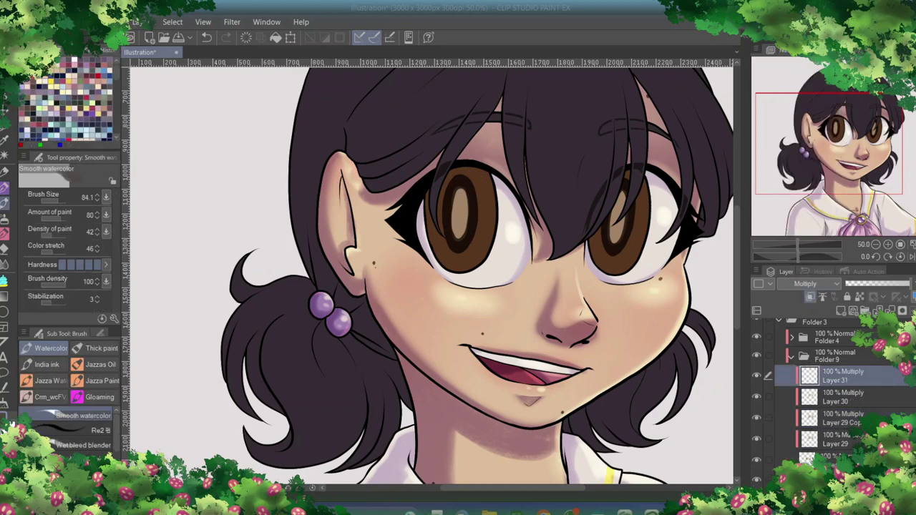
drag(443, 178, 457, 172)
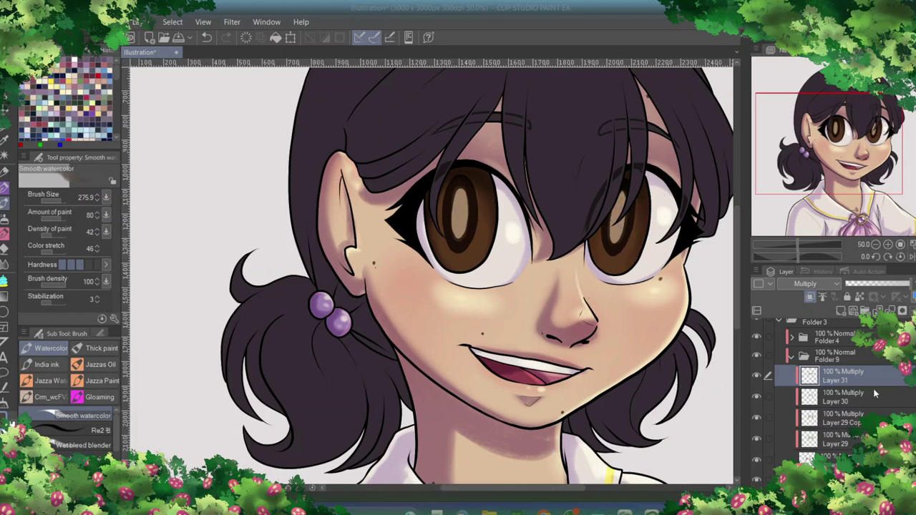
Add an Overlay layer above Layer 31, lighten the lower part of both irises on the Multiply layers below, and select Layer 31
key(ctrl+shift+n)
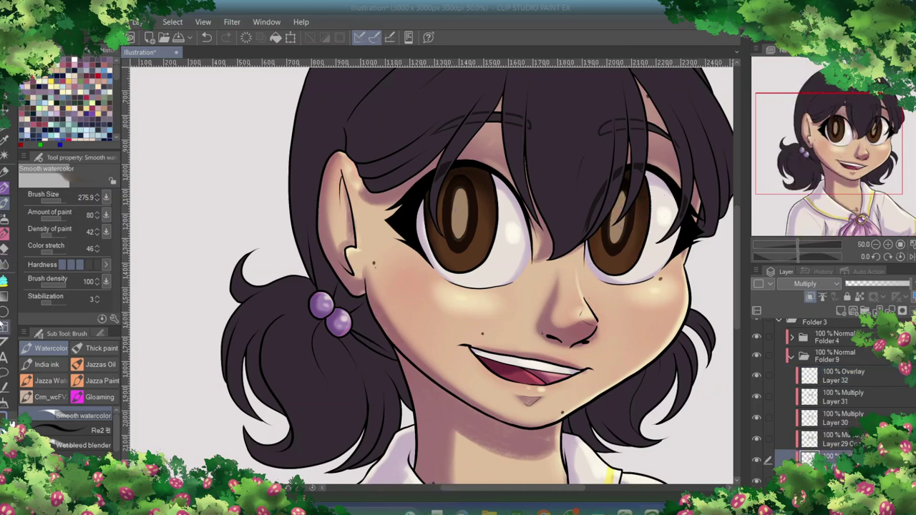
drag(473, 258, 466, 254)
key(alt+bracketright)
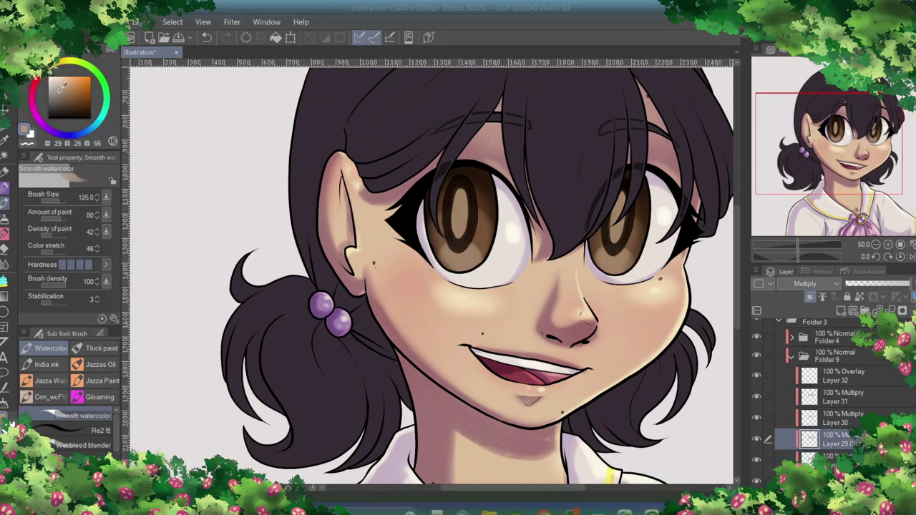
key(alt+bracketleft)
key(alt+bracketright)
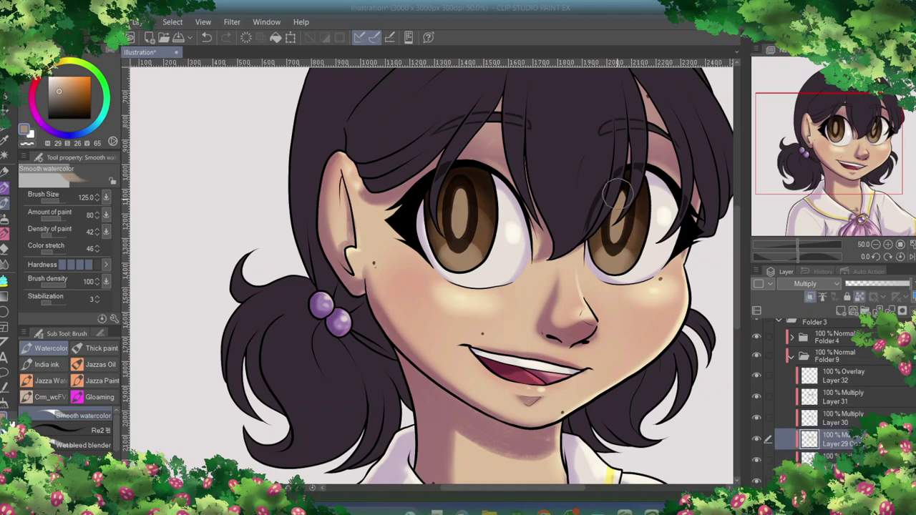
key(alt+bracketright)
key(alt+bracketright)
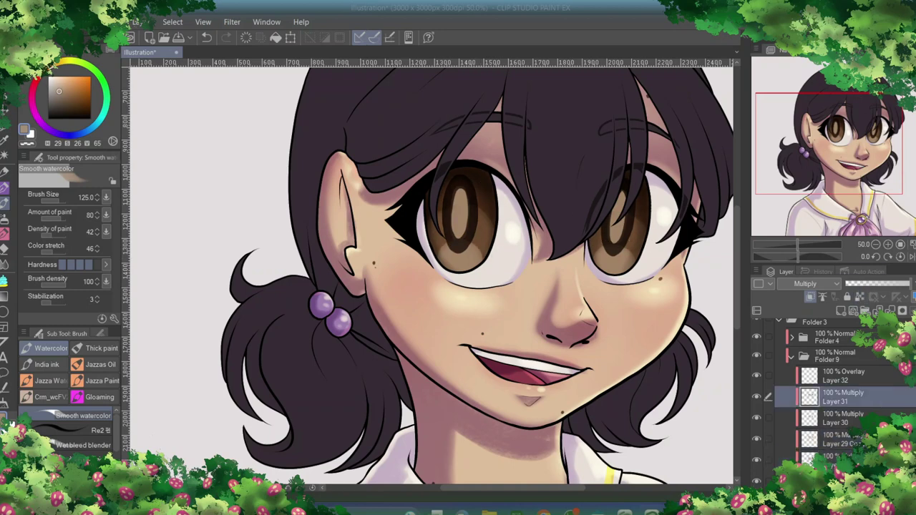
Softly lighten the upper sides of both irises on Multiply Layer 29, Layer 29 Copy and Layer 31 with transparent Smooth watercolor
key(alt+bracketleft)
key(alt+bracketleft)
key(alt+bracketleft)
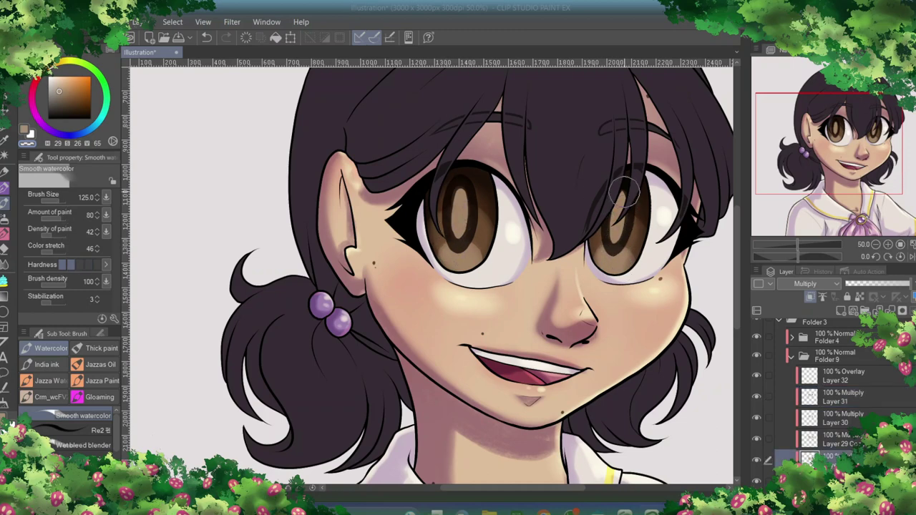
key(alt+bracketright)
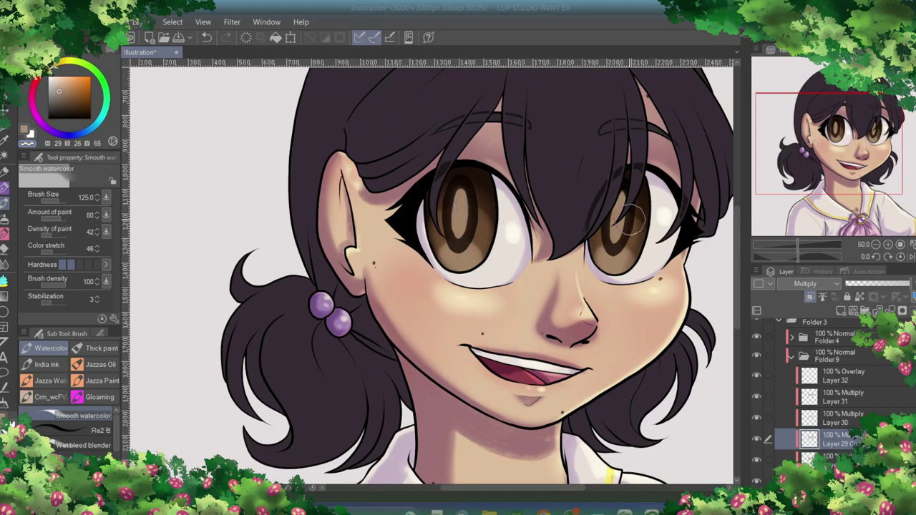
click(870, 402)
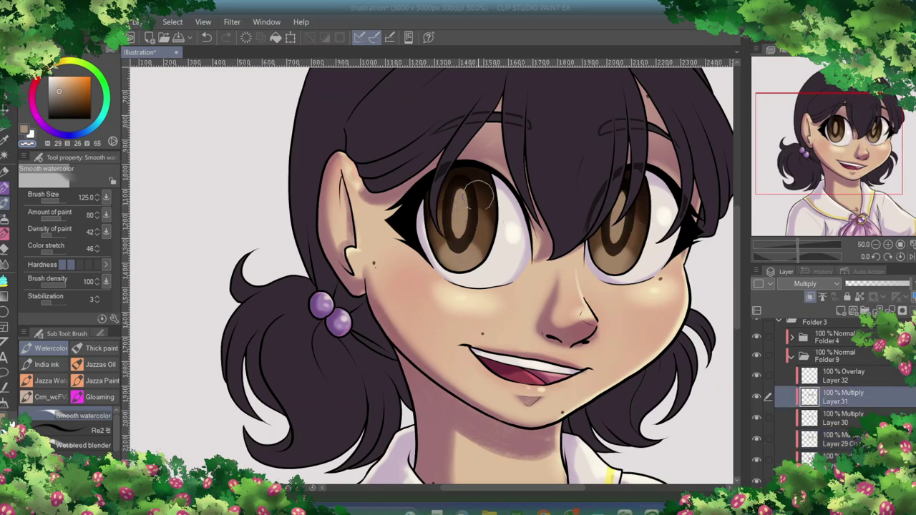
Paint yellow reflections in the lower irises on Overlay Layer 32, and orange glints above them on a new Overlay layer, with the Shading Pen
key(alt+bracketright)
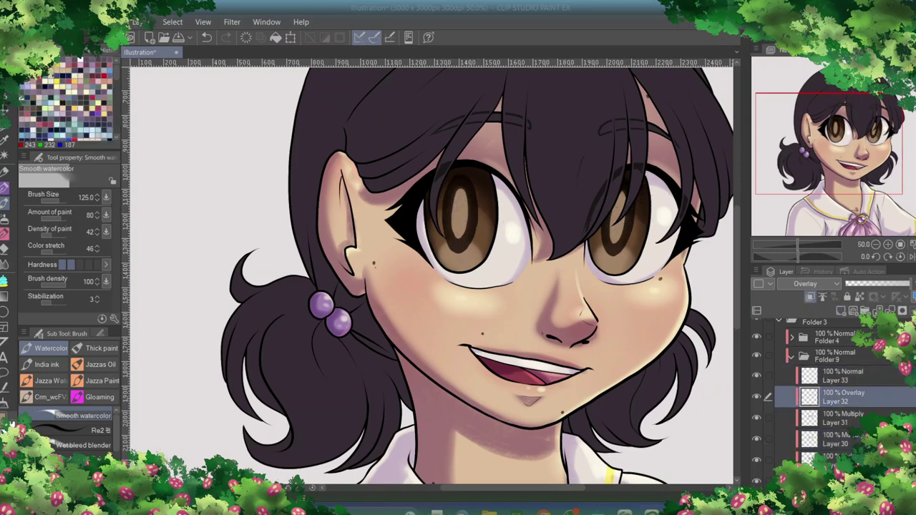
click(5, 188)
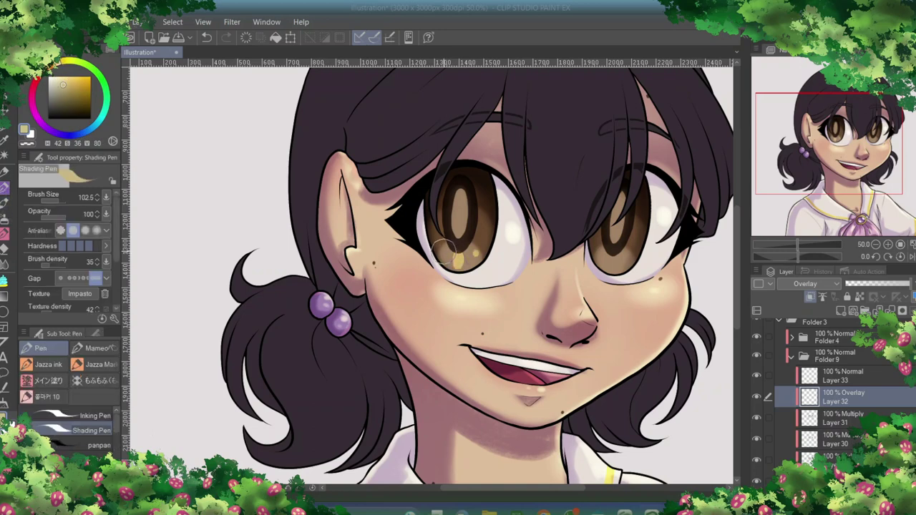
click(205, 38)
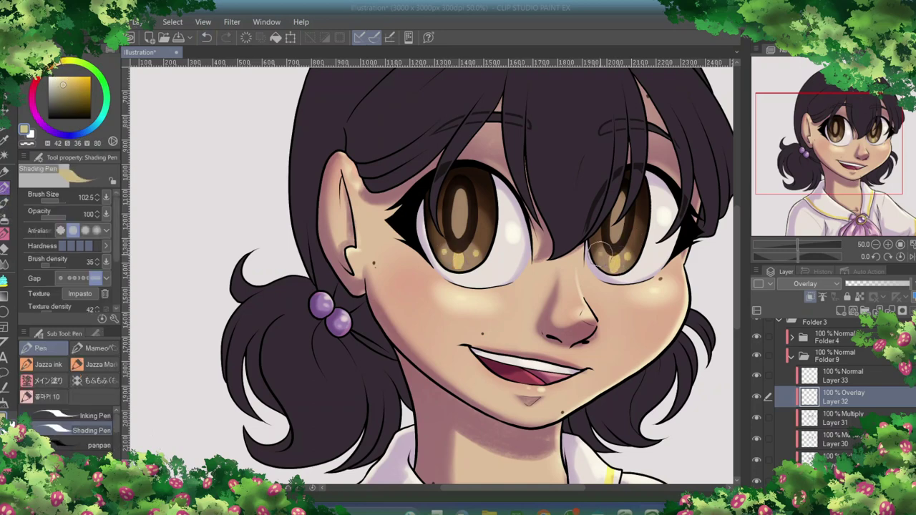
click(485, 193)
key(ctrl+y)
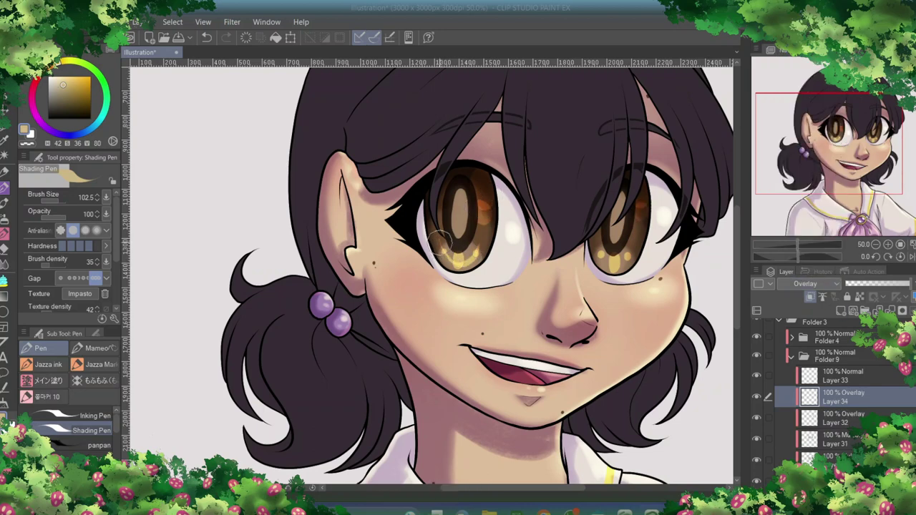
Brighten the pupil centers and lower irises on Overlay Layers 34 and 32 with Smooth watercolor and the Shading Pen in pale yellow
key(b)
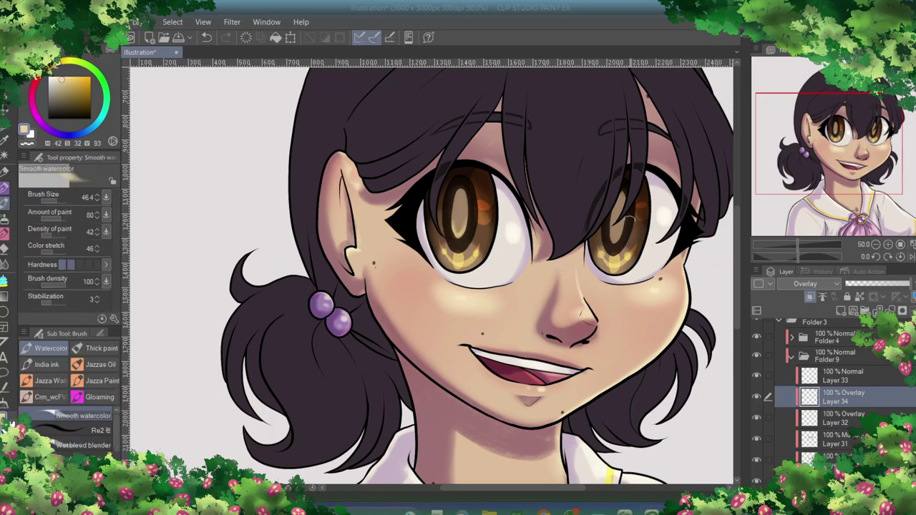
key(p)
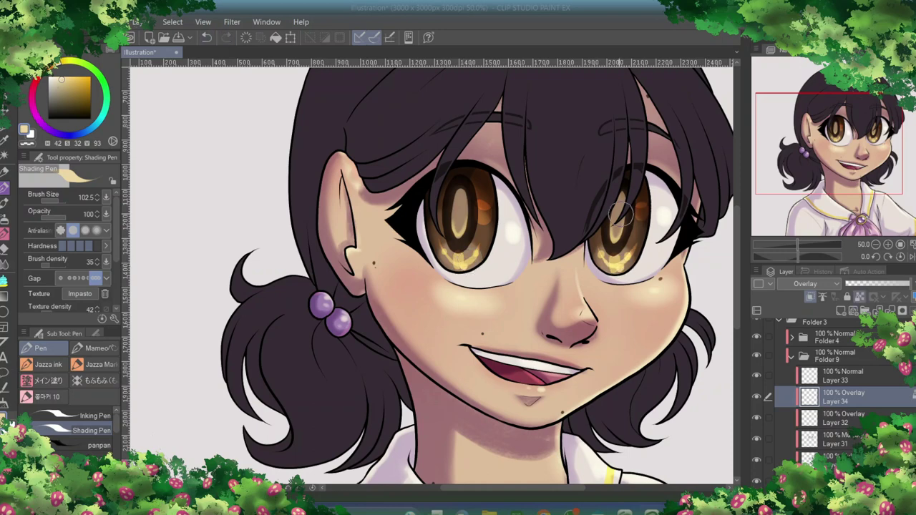
key(alt+bracketleft)
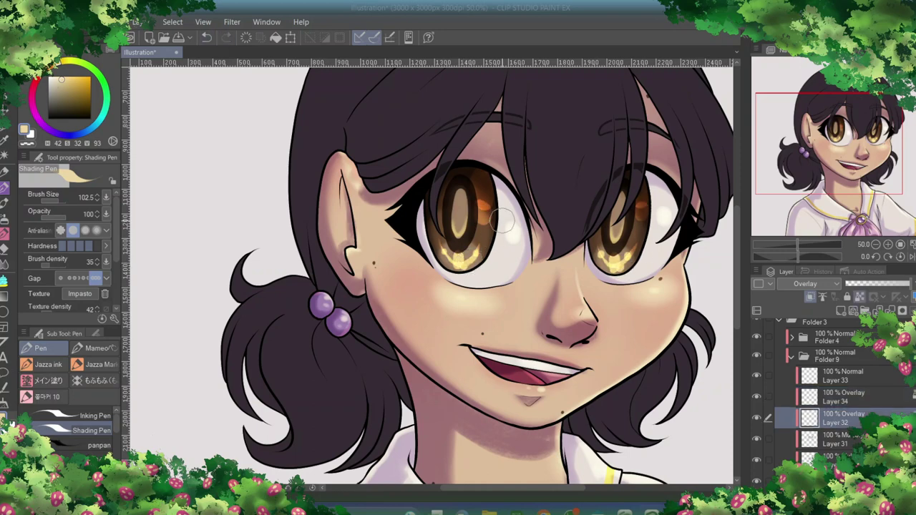
Lighten the irises around the orange glints on Multiply Layers 31, 29 Copy and 29 using transparent Smooth watercolor
key(alt+bracketleft)
key(b)
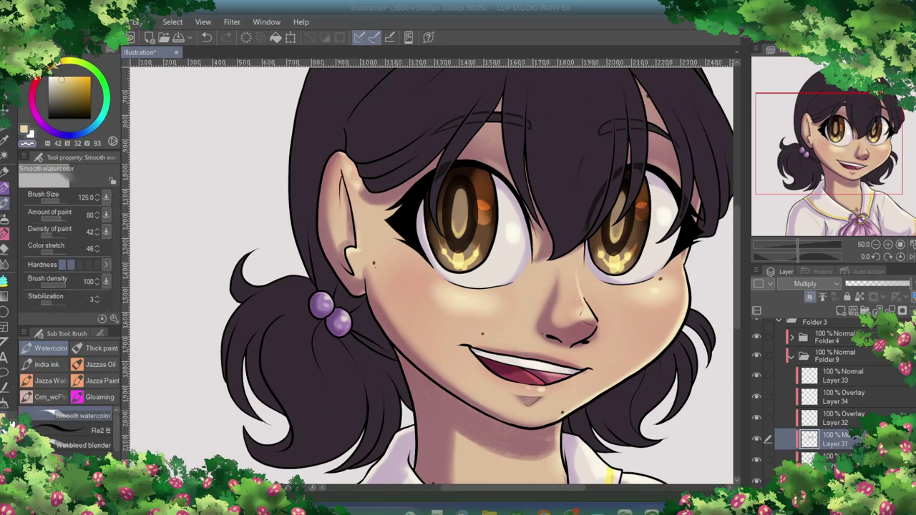
key(alt+bracketleft)
key(alt+bracketleft)
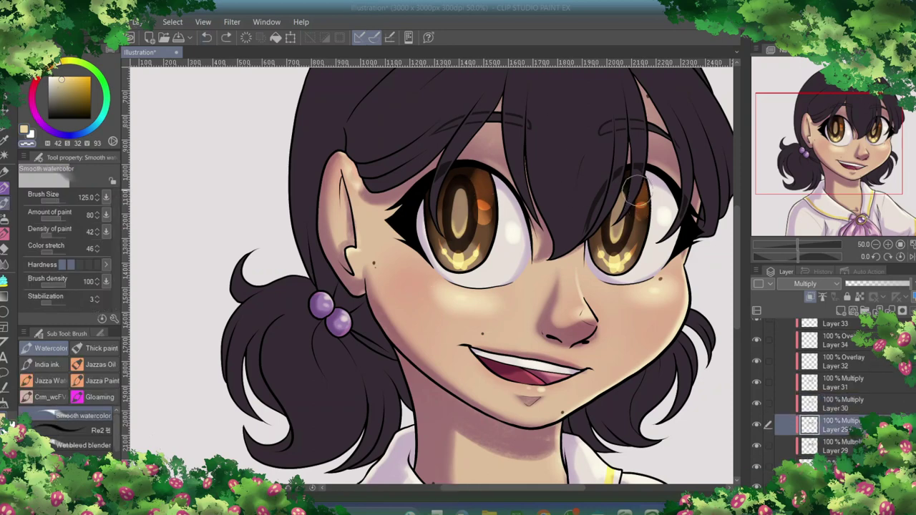
click(638, 198)
key(alt+bracketleft)
drag(639, 197, 635, 216)
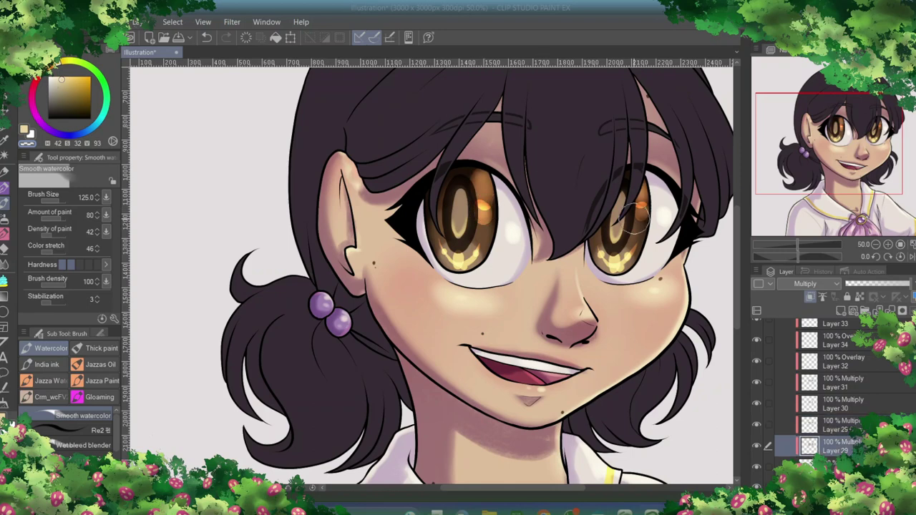
Paint white highlights on both irises on Normal Layer 33 with the Shading Pen
scroll(891, 364, up, 3)
click(844, 403)
key(x)
key(p)
drag(483, 182, 483, 195)
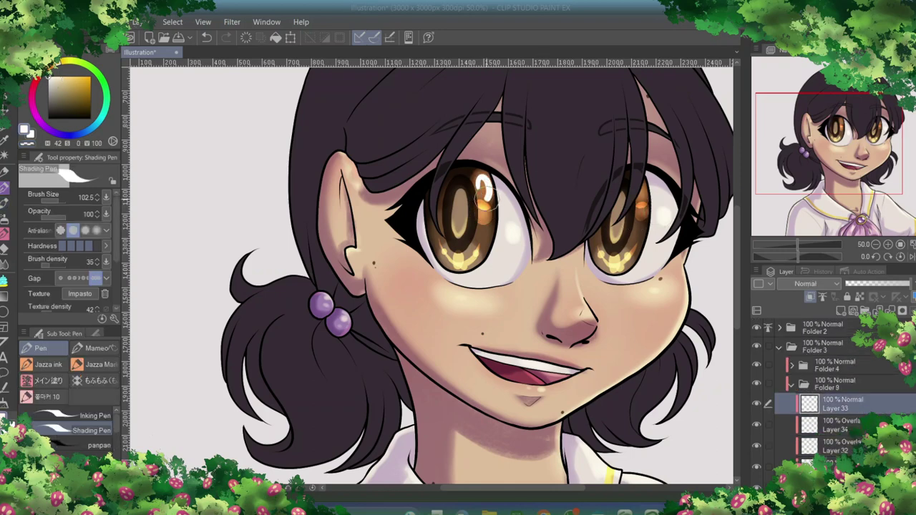
click(636, 199)
drag(641, 207, 643, 217)
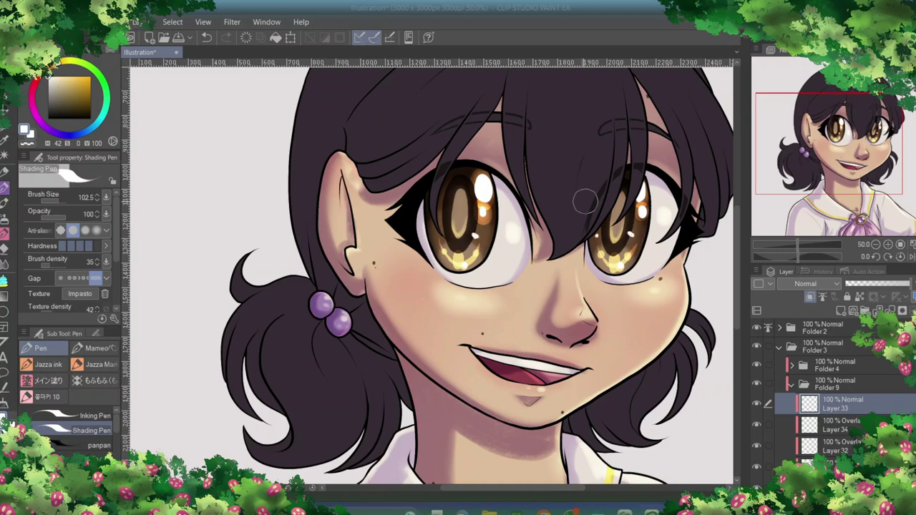
Add a clipped Normal layer above hair Layer 10 and airbrush a sampled skin shadow tone over the bangs with Soft 2
click(801, 386)
click(810, 296)
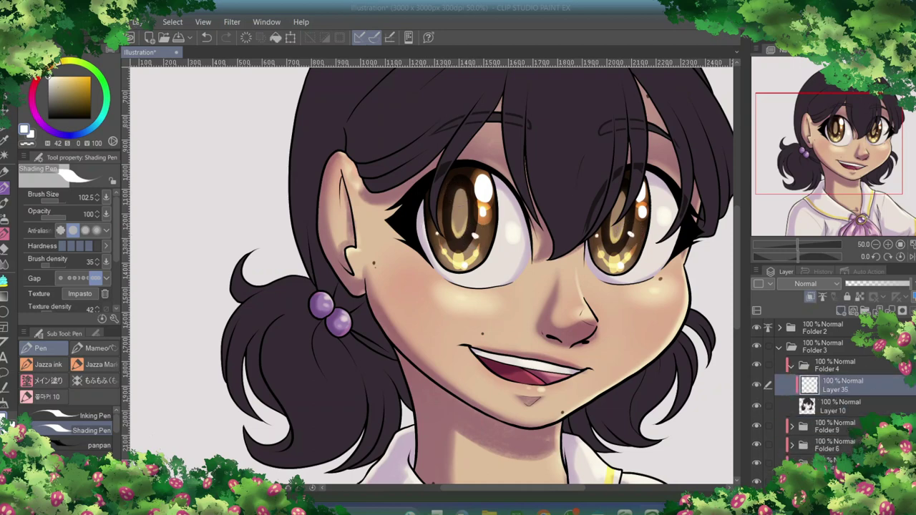
right_click(653, 159)
key(b)
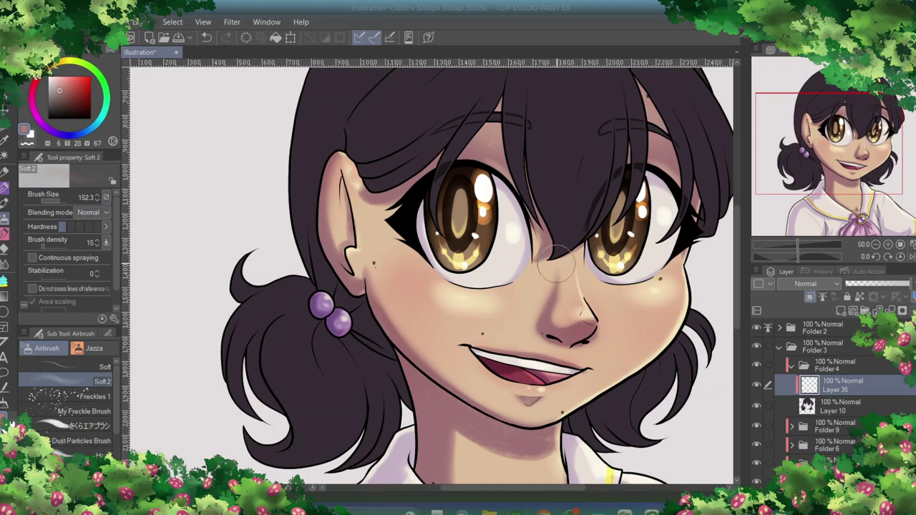
drag(551, 215, 648, 128)
key(ctrl+minus)
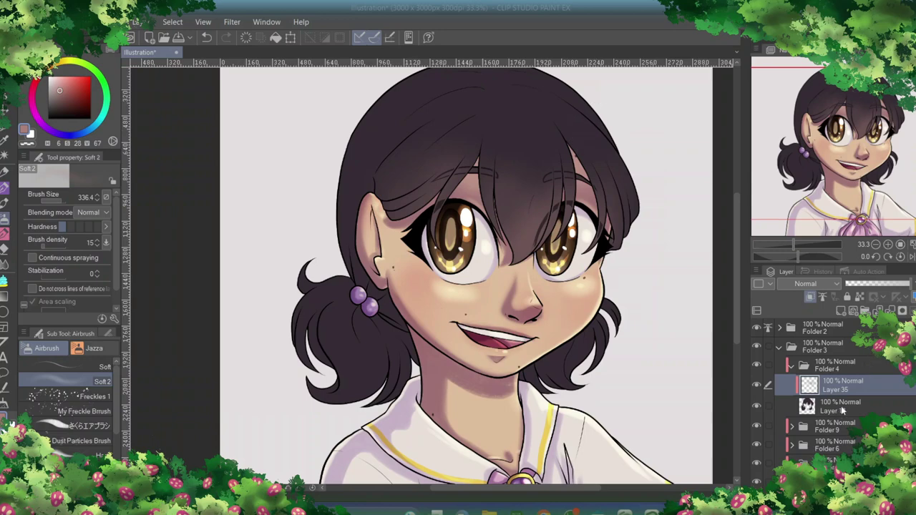
Add an Overlay layer above Layer 34 in Folder 9 and softly airbrush a glow on the lower irises with Soft 2
click(791, 426)
click(814, 283)
click(794, 214)
click(6, 221)
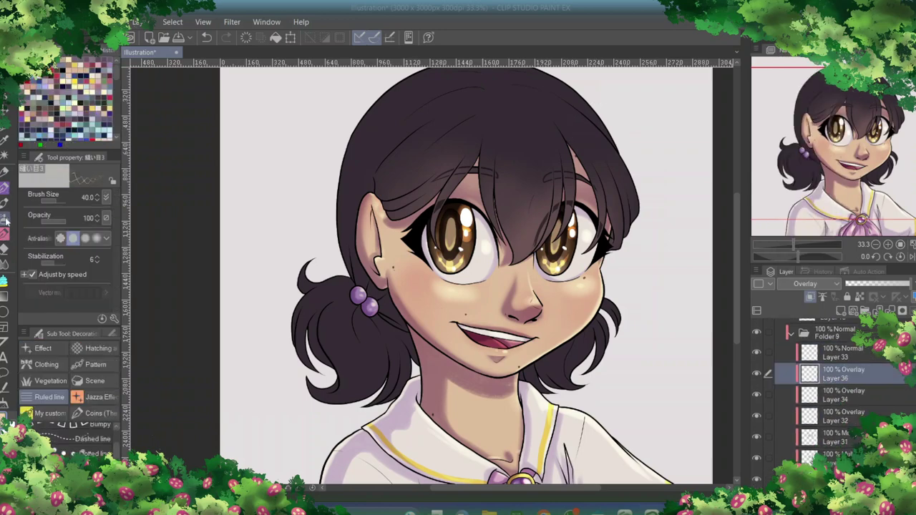
click(5, 219)
drag(452, 280, 454, 294)
drag(557, 258, 558, 290)
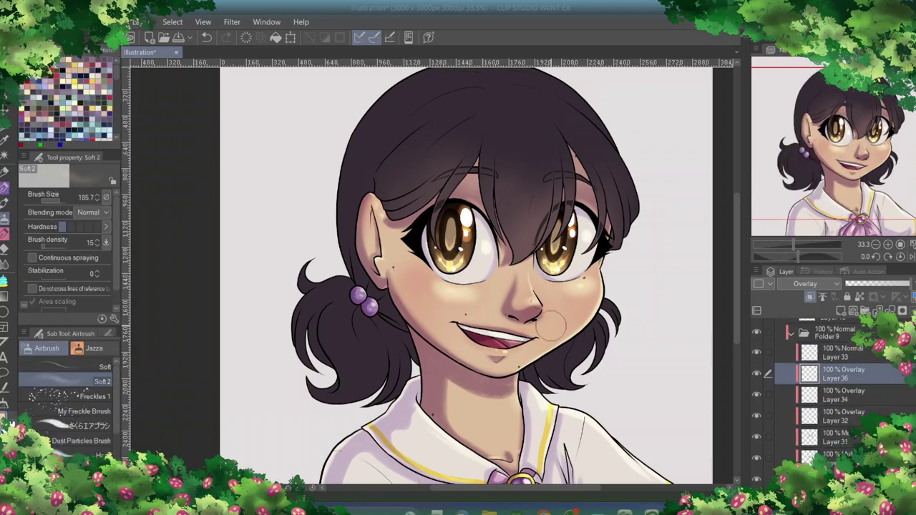
Add a Hard light layer above Layer 35 in Folder 4 and airbrush blue over the pigtails and outer hair
click(789, 333)
scroll(830, 386, up, 1)
click(844, 361)
click(841, 311)
click(814, 284)
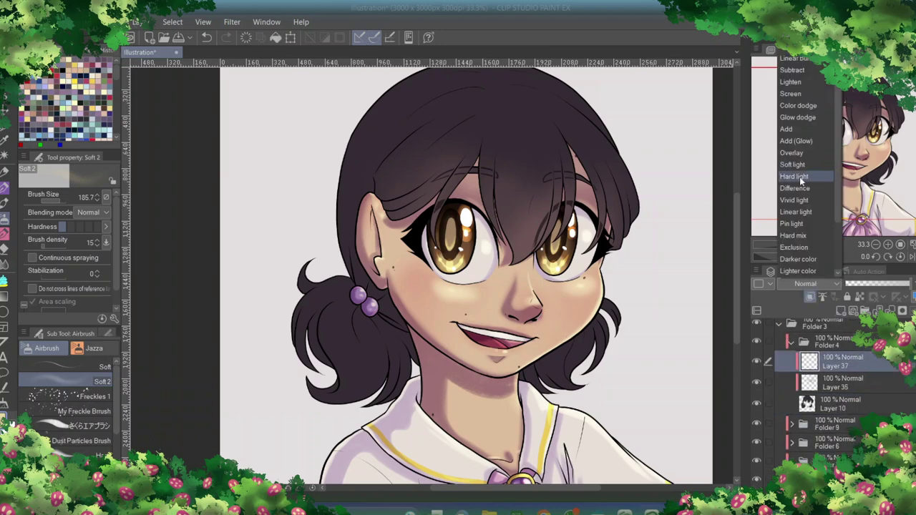
click(812, 174)
click(29, 49)
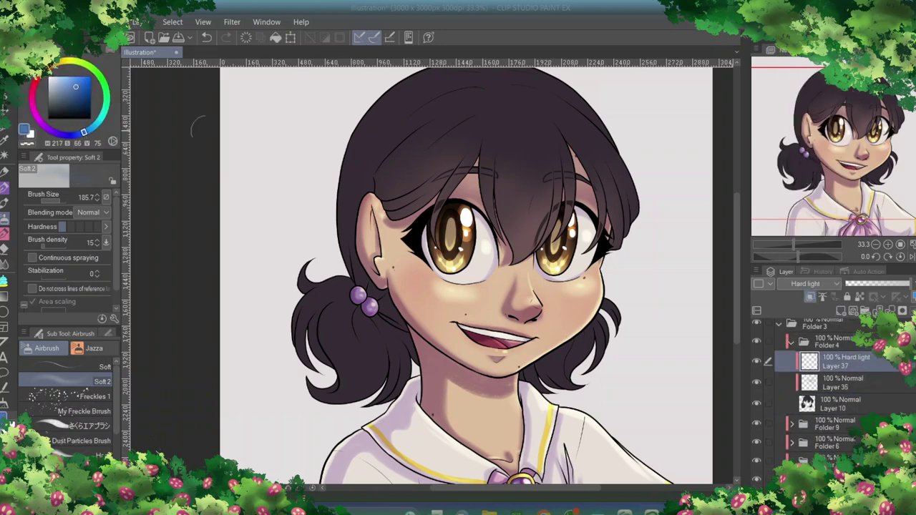
mouse_move(336, 400)
mouse_down()
mouse_move(343, 337)
mouse_move(351, 398)
mouse_move(515, 245)
mouse_move(565, 401)
mouse_move(611, 318)
mouse_up()
Lasso the whole head, recolor the locked blue tint to hue 217, saturation 46, value 72, and deselect
key(m)
drag(429, 70, 608, 129)
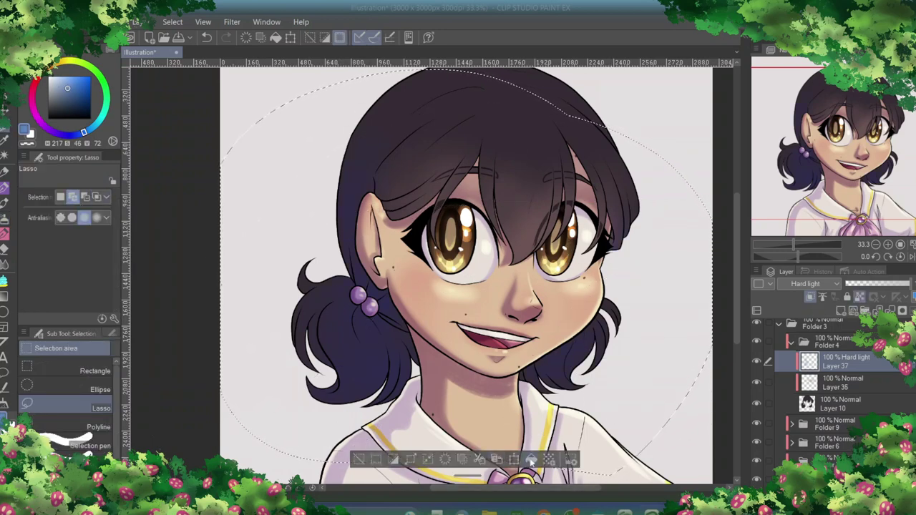
key(ctrl+d)
Add an Overlay layer above Layer 37 and airbrush pale yellow (hue 48, saturation 30, value 100) over the hair, enlarging Soft 2 to 905.6
click(841, 313)
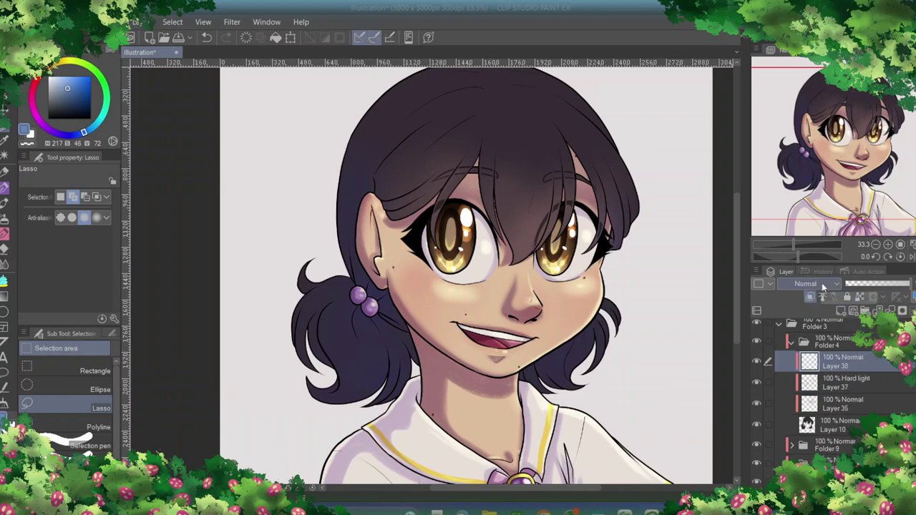
click(815, 283)
click(809, 172)
click(63, 74)
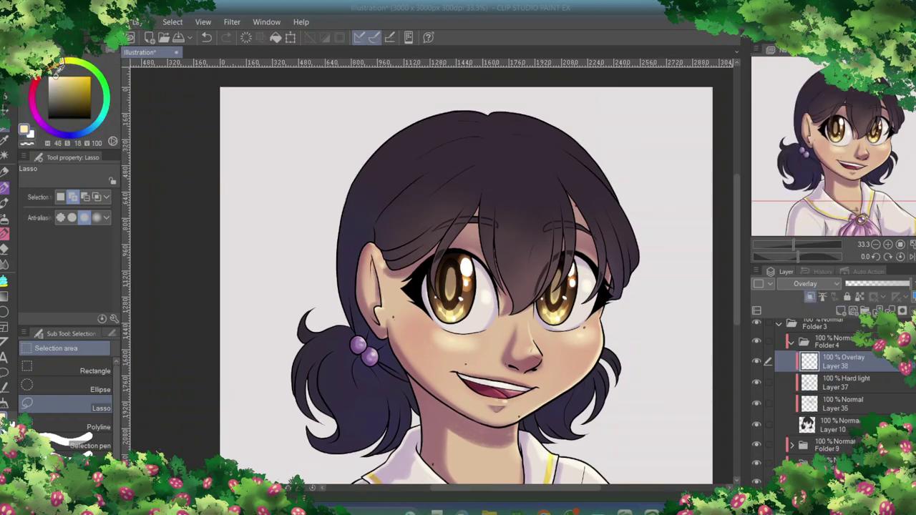
click(4, 221)
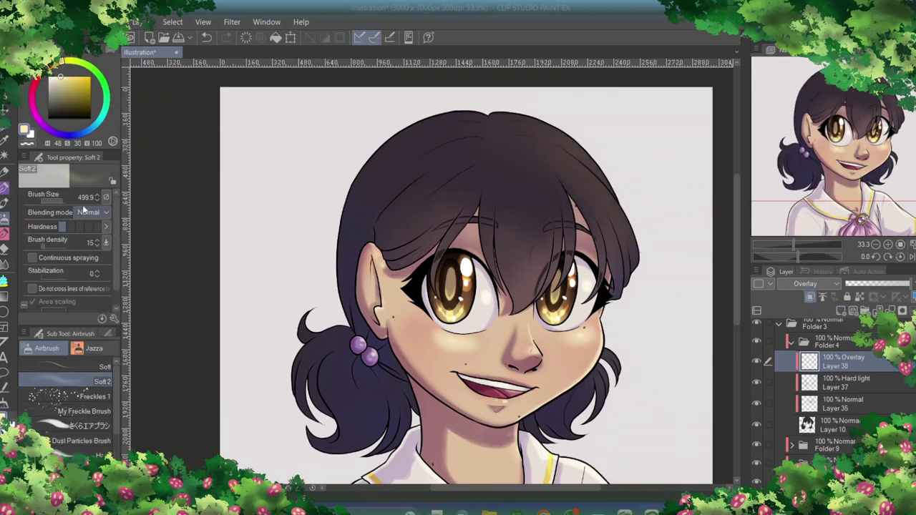
key(bracketleft)
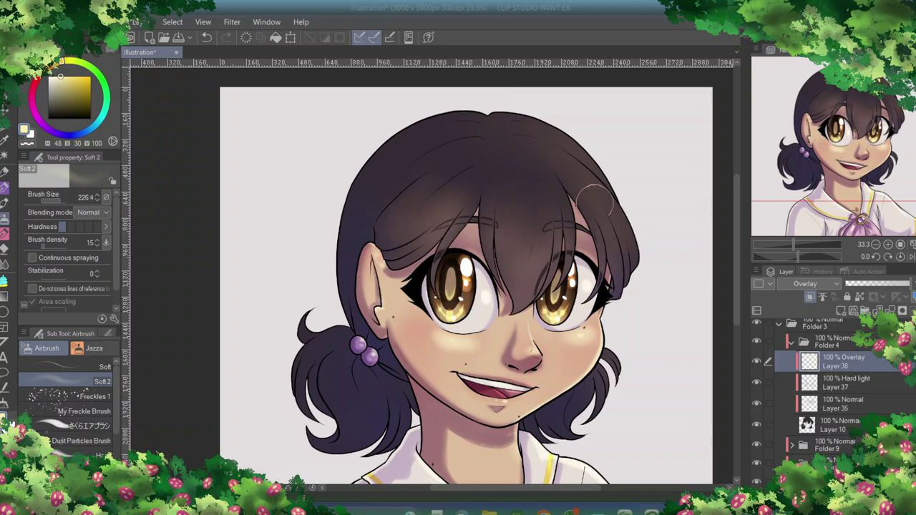
key(bracketright)
key(bracketright)
key(bracketright)
key(bracketright)
key(bracketright)
key(bracketright)
key(bracketright)
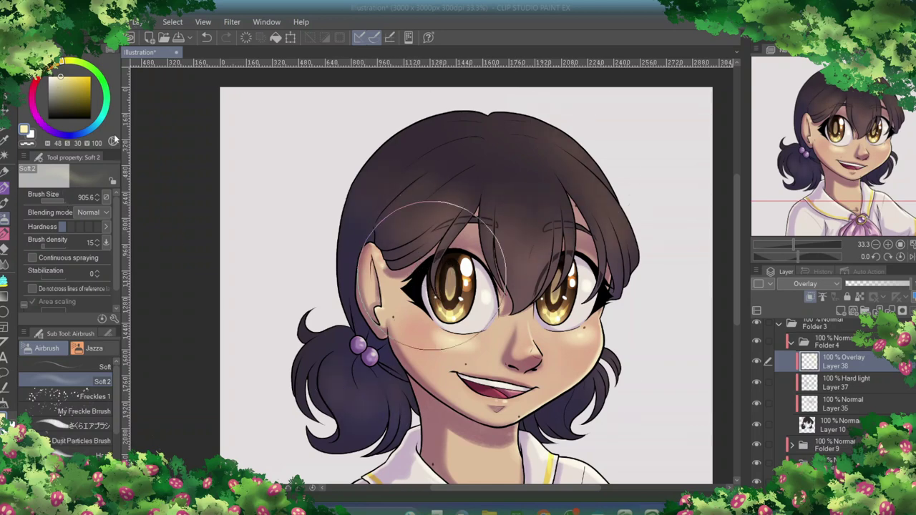
Add an Overlay layer and a Hard light layer between Layer 38 and Layer 37 in Folder 4
click(853, 312)
click(816, 283)
click(809, 169)
click(852, 312)
click(815, 283)
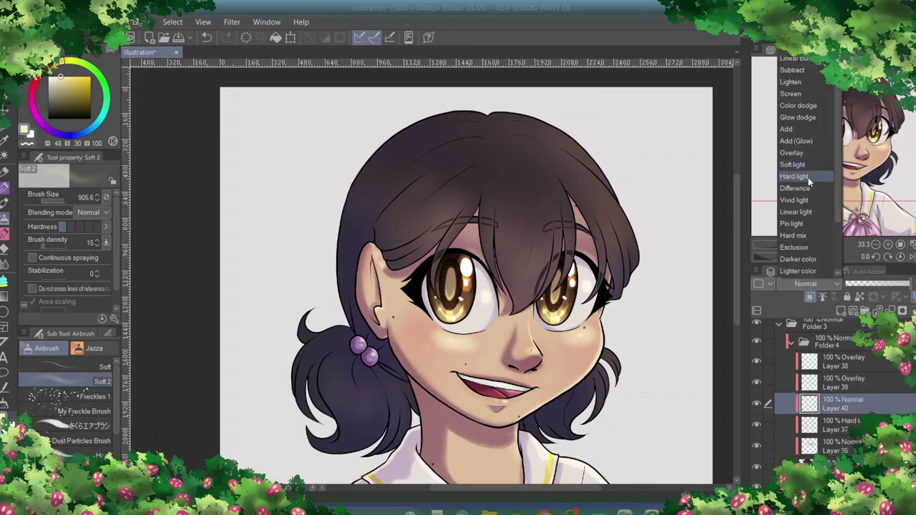
click(809, 185)
Shade the hair's outer edges and side strands on Hard light Layer 40 with the Shading Pen in dark purple (hue 284, saturation 19, value 37)
key(p)
click(111, 51)
click(113, 52)
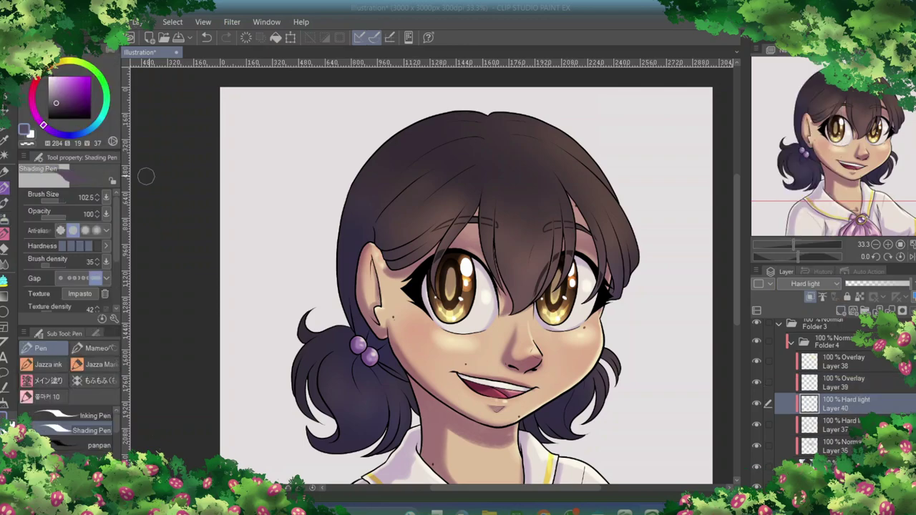
key(ctrl+plus)
key(ctrl+plus)
key(ctrl+minus)
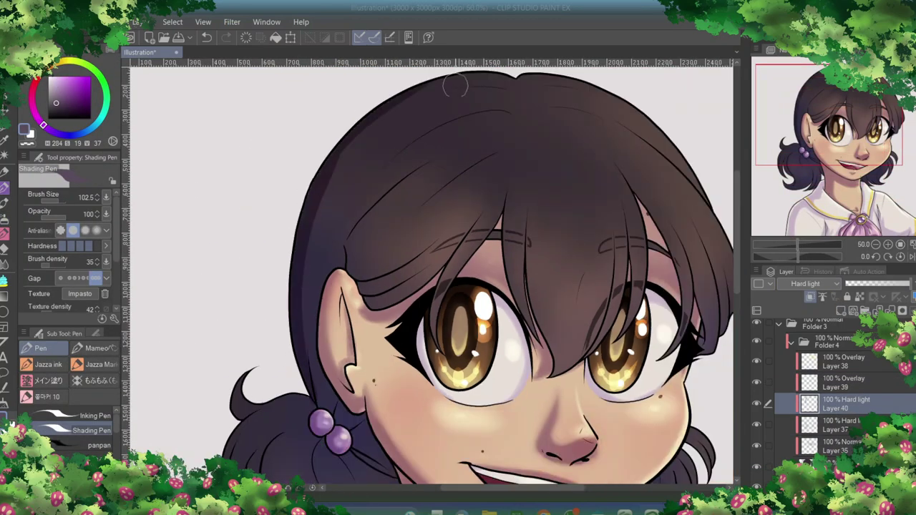
mouse_move(513, 85)
mouse_down()
mouse_move(318, 385)
mouse_move(313, 333)
mouse_move(357, 445)
mouse_move(388, 460)
mouse_move(325, 392)
mouse_move(448, 115)
mouse_move(526, 81)
mouse_move(696, 181)
mouse_up()
drag(358, 147, 309, 293)
mouse_move(354, 171)
mouse_down()
mouse_move(335, 267)
mouse_move(373, 270)
mouse_move(386, 226)
mouse_move(508, 84)
mouse_move(413, 126)
mouse_up()
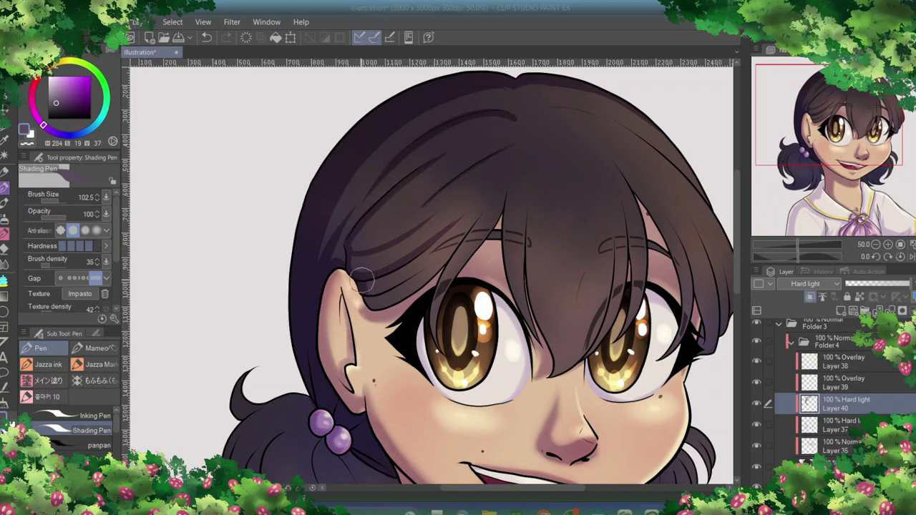
Paint thinner strand shadows in the hair above the ear with the Shading Pen at size 56.6, undoing the first stroke
drag(362, 279, 429, 267)
key(ctrl+z)
drag(375, 304, 452, 247)
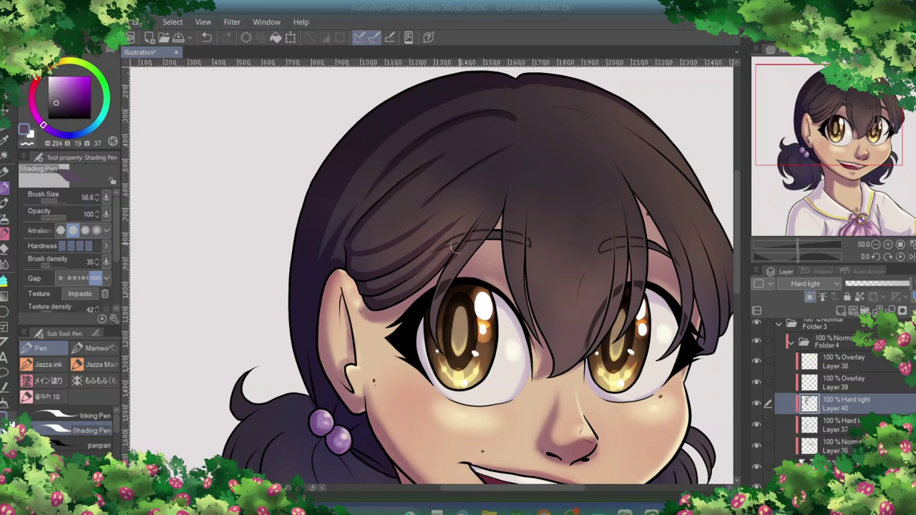
key(alt+bracketleft)
key(alt+bracketleft)
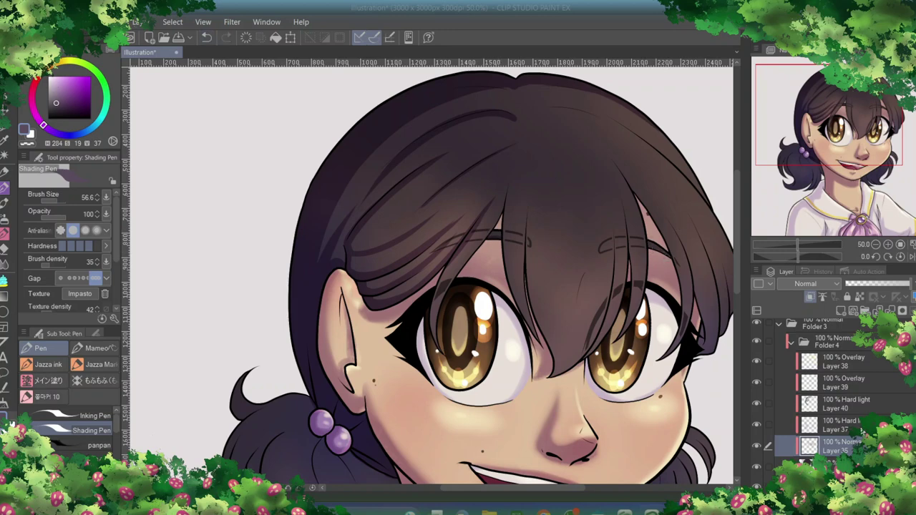
key(alt+bracketright)
key(alt+bracketright)
key(alt+bracketright)
key(alt+bracketright)
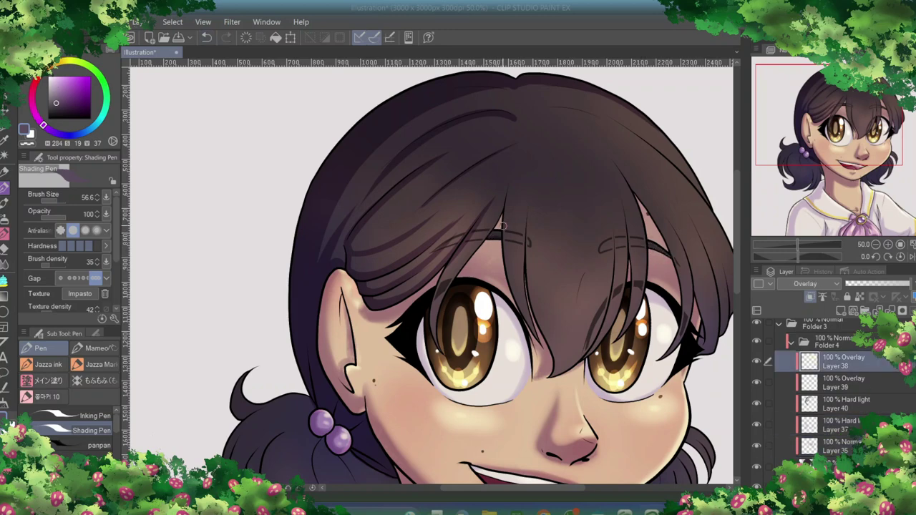
key(alt+bracketleft)
key(alt+bracketleft)
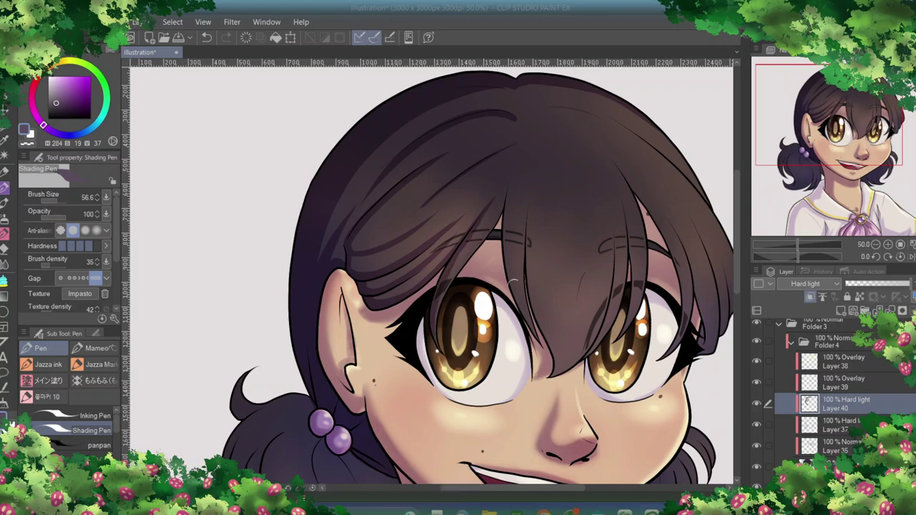
Paint long tapered strand shadows through the central fringe and the side bang over the right eye on Layer 40
drag(510, 190, 528, 330)
mouse_move(538, 192)
mouse_down()
mouse_move(549, 342)
mouse_move(543, 329)
mouse_up()
drag(535, 171, 528, 264)
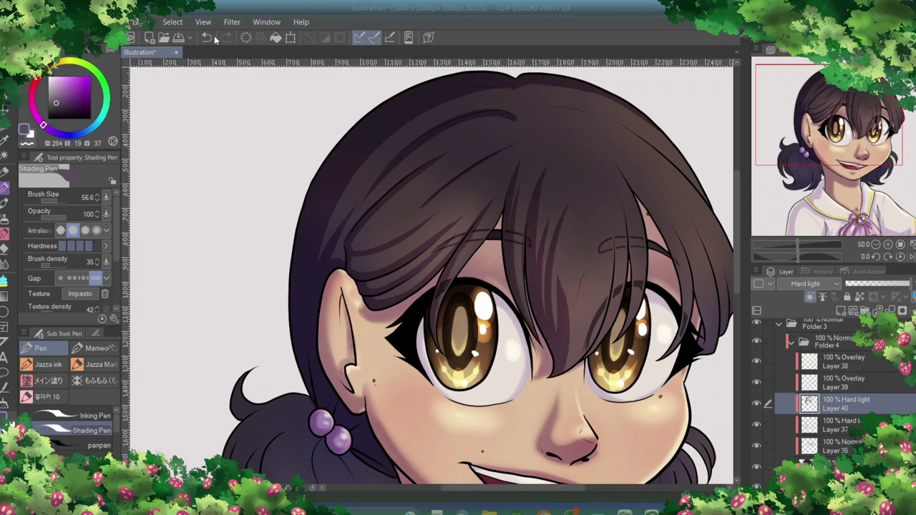
key(e)
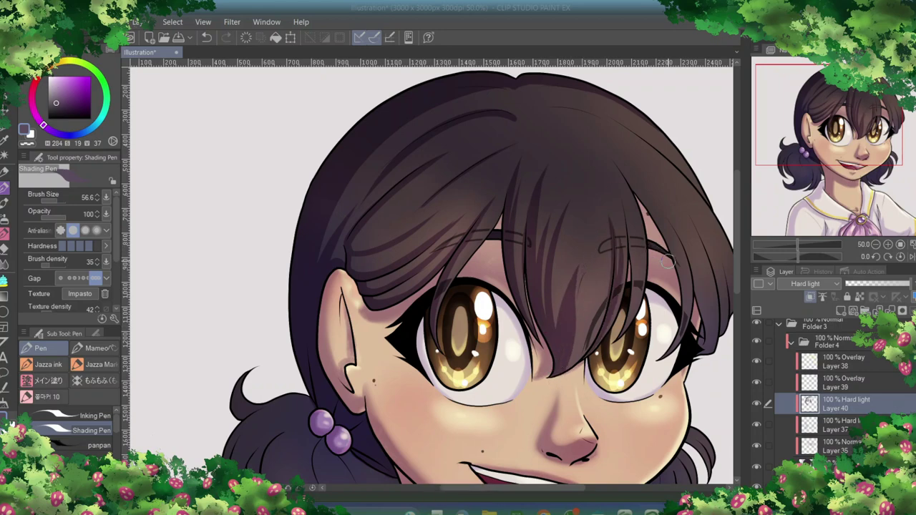
mouse_move(633, 183)
mouse_down()
mouse_move(668, 233)
mouse_move(683, 319)
mouse_up()
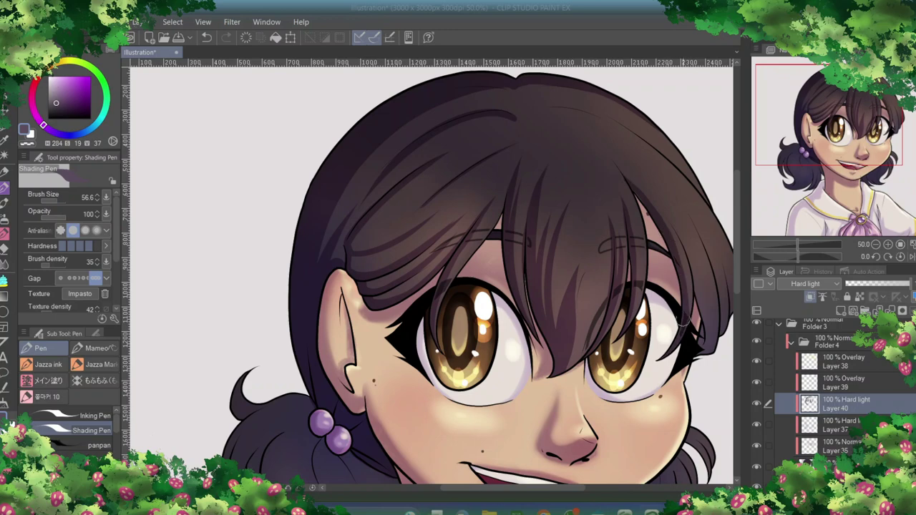
key(e)
Add strand shadows to the right-hand side locks and along the right side of the crown with the Shading Pen
scroll(546, 288, right, 3)
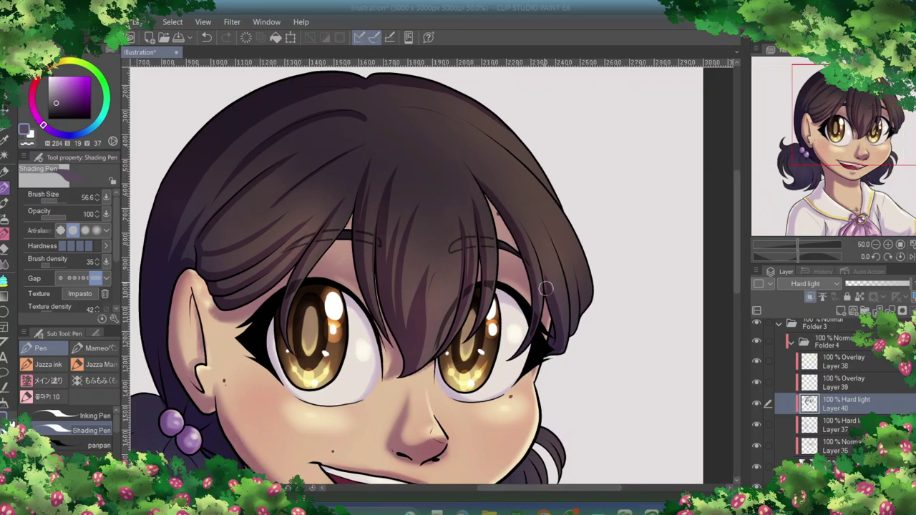
mouse_move(546, 288)
mouse_down()
mouse_move(538, 259)
mouse_move(573, 315)
mouse_move(589, 309)
mouse_up()
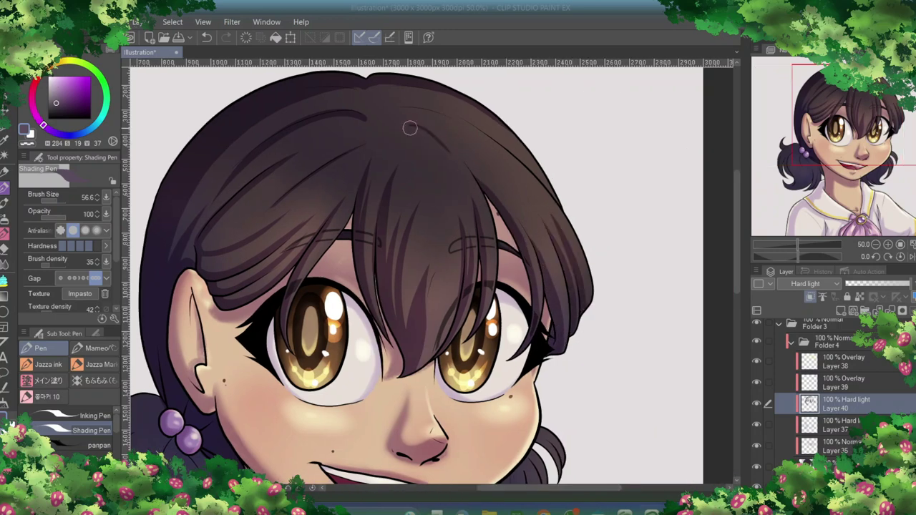
drag(547, 171, 579, 239)
mouse_move(501, 154)
mouse_down()
mouse_move(559, 254)
mouse_move(548, 256)
mouse_up()
Shade the curls and strands of both pigtails with the Shading Pen at size 56.6
scroll(409, 337, down, 5)
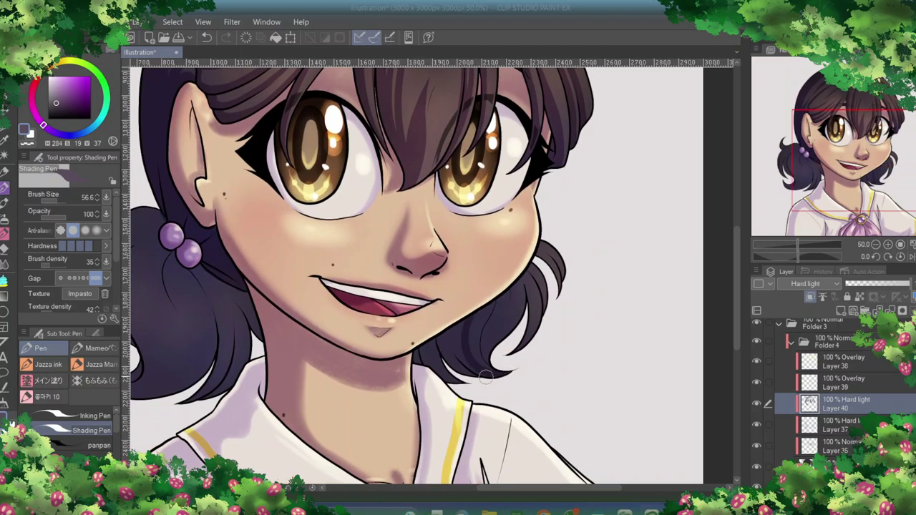
key(e)
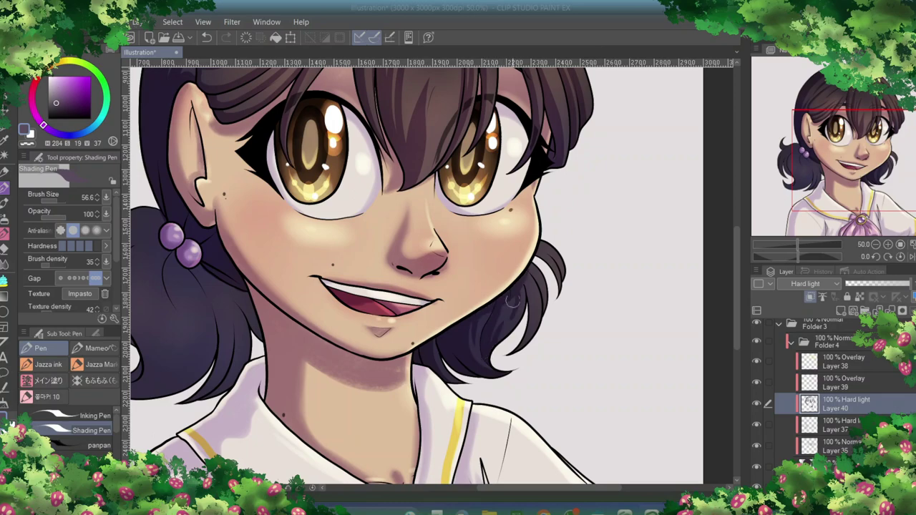
scroll(558, 272, left, 5)
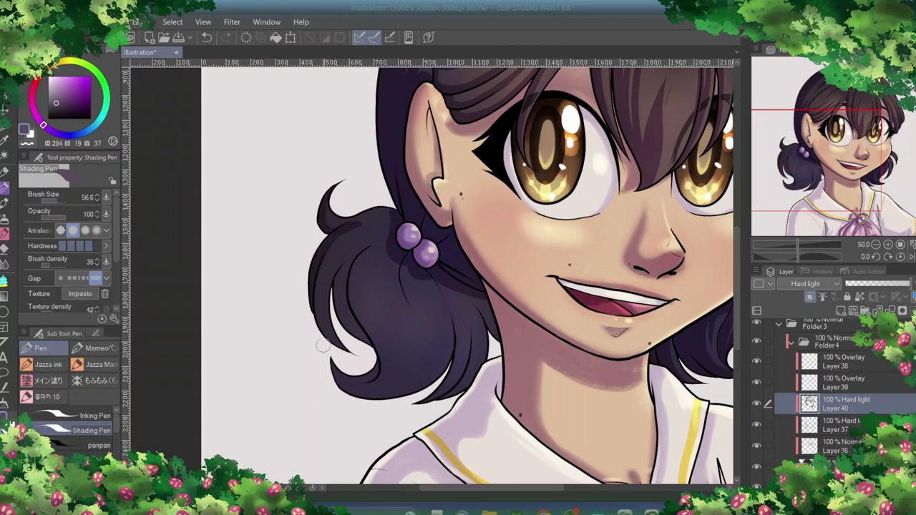
mouse_move(391, 236)
mouse_down()
mouse_move(373, 347)
mouse_move(342, 270)
mouse_move(370, 348)
mouse_move(338, 290)
mouse_move(384, 252)
mouse_up()
mouse_move(380, 376)
mouse_down()
mouse_move(367, 399)
mouse_move(360, 384)
mouse_move(389, 395)
mouse_move(437, 338)
mouse_move(438, 324)
mouse_move(420, 314)
mouse_move(415, 353)
mouse_move(393, 278)
mouse_move(407, 326)
mouse_move(399, 301)
mouse_move(442, 292)
mouse_move(416, 407)
mouse_move(452, 393)
mouse_move(468, 290)
mouse_move(484, 383)
mouse_up()
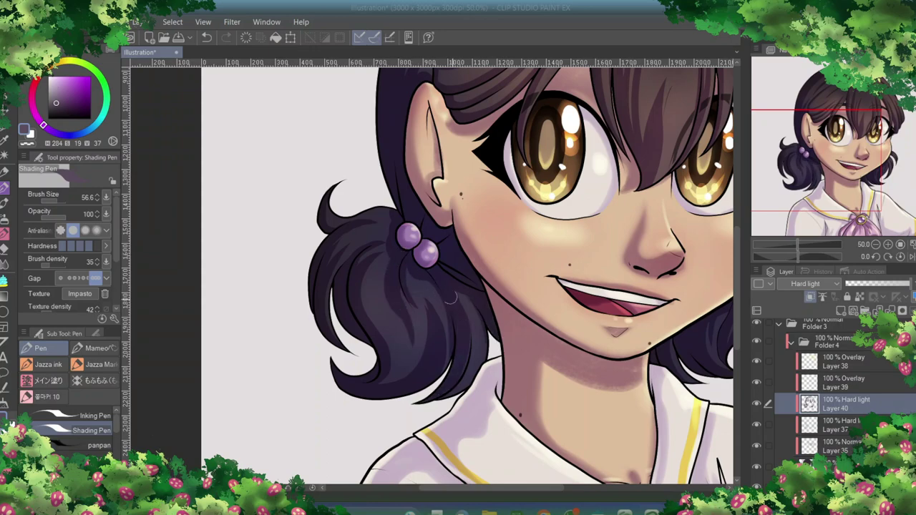
Soften the shading across the crown, parting, fringe and side hair with the Smooth watercolor brush, reducing its size to 84.1
scroll(452, 298, down, 2)
scroll(429, 214, up, 2)
key(b)
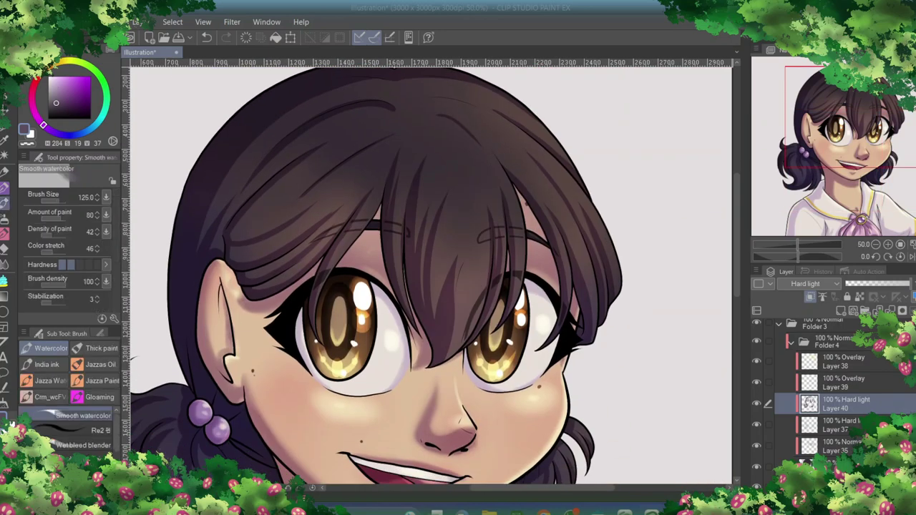
scroll(231, 182, down, 2)
scroll(276, 127, up, 2)
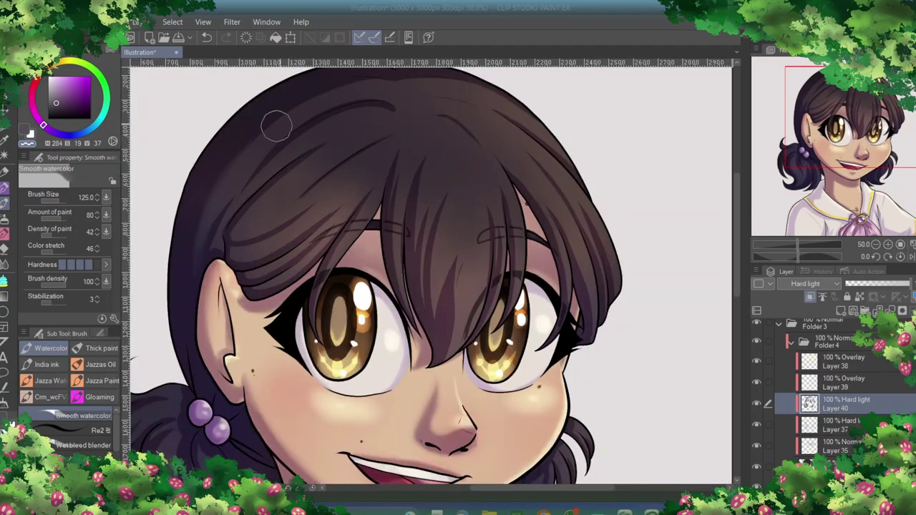
scroll(276, 127, up, 3)
click(57, 205)
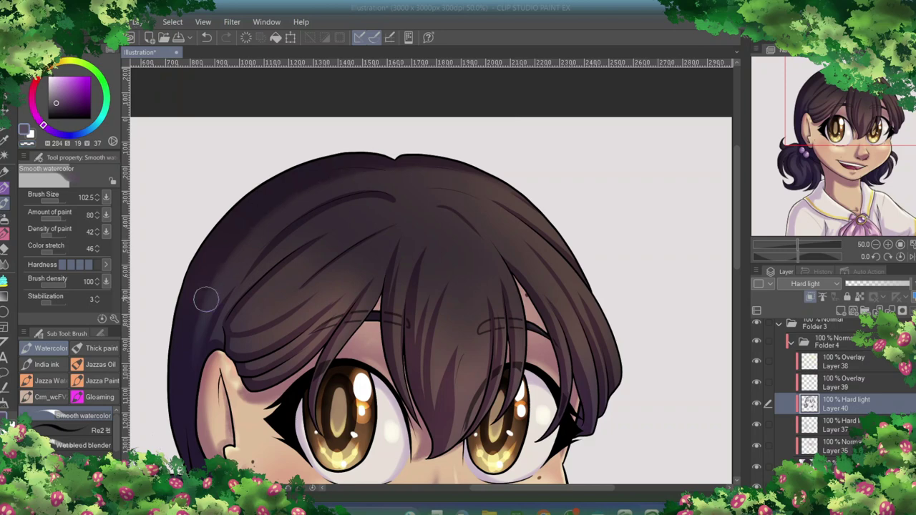
drag(204, 298, 209, 329)
drag(431, 275, 344, 209)
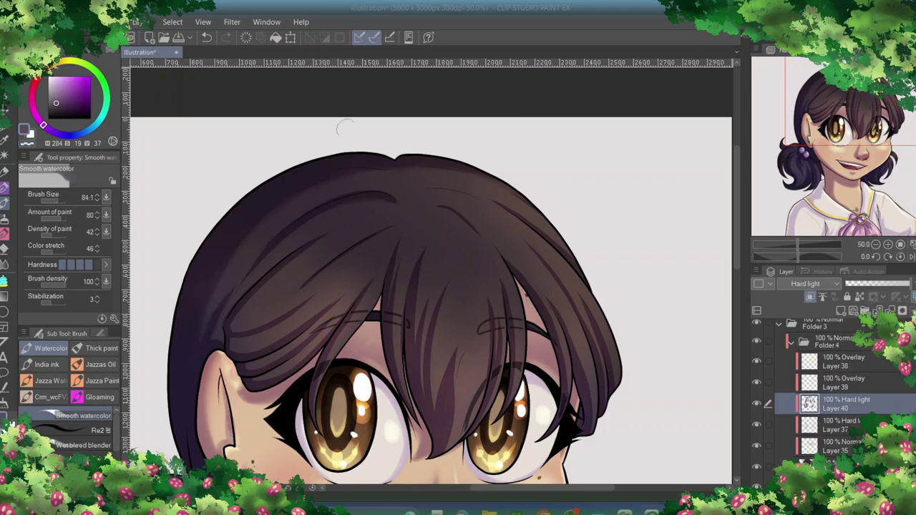
drag(421, 192, 466, 200)
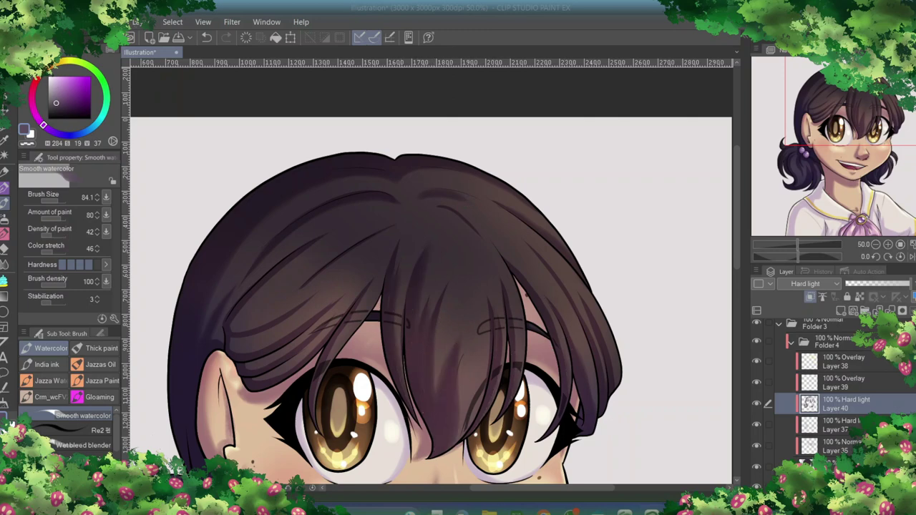
drag(304, 320, 231, 331)
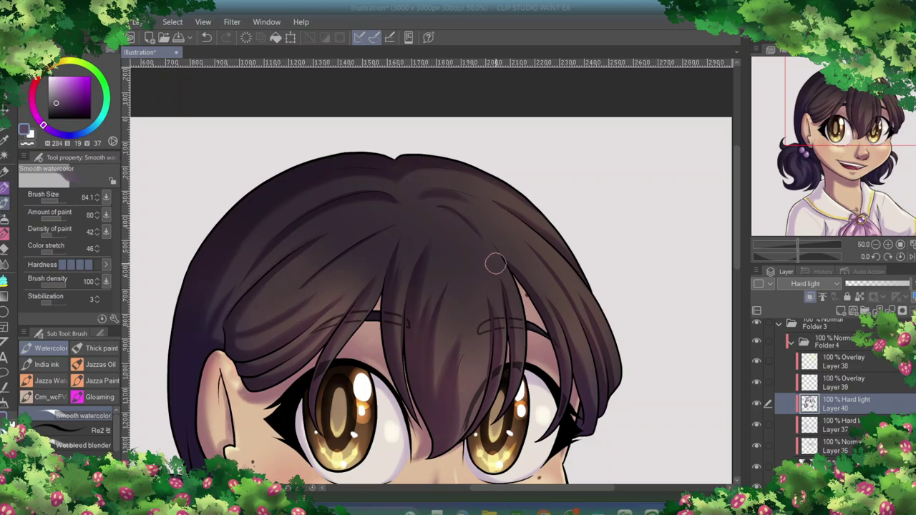
Blend the strand shadows in both pigtails with the Smooth watercolor brush at size 84.1
scroll(551, 344, down, 5)
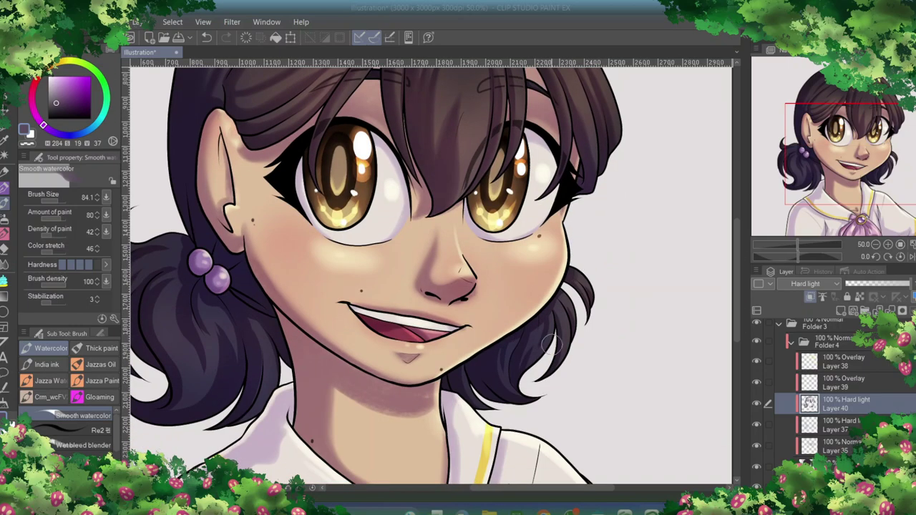
scroll(532, 399, left, 3)
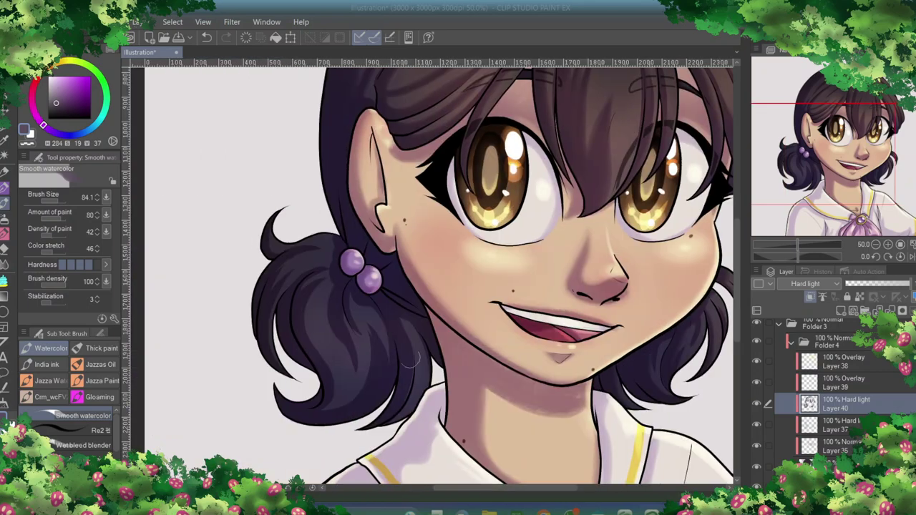
drag(373, 390, 362, 308)
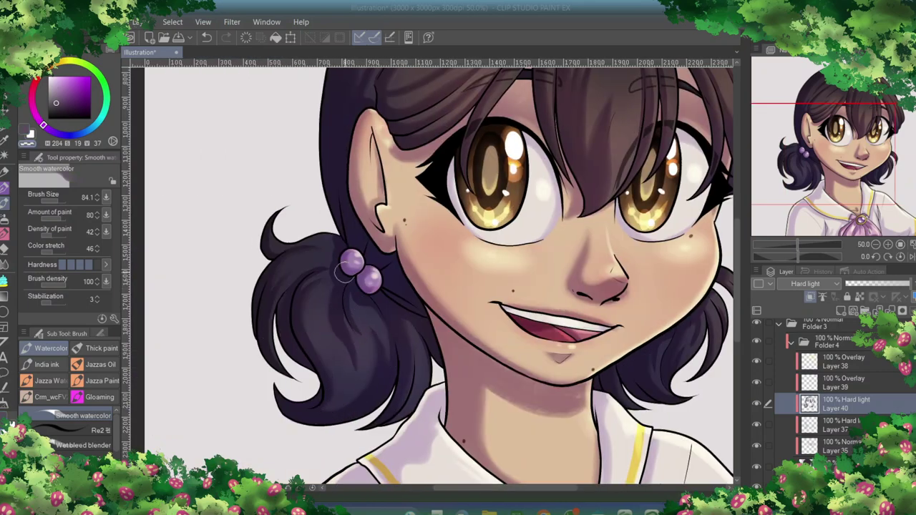
Save the illustration as Clover headshot and add a Hard light layer above Layer 40
key(ctrl+0)
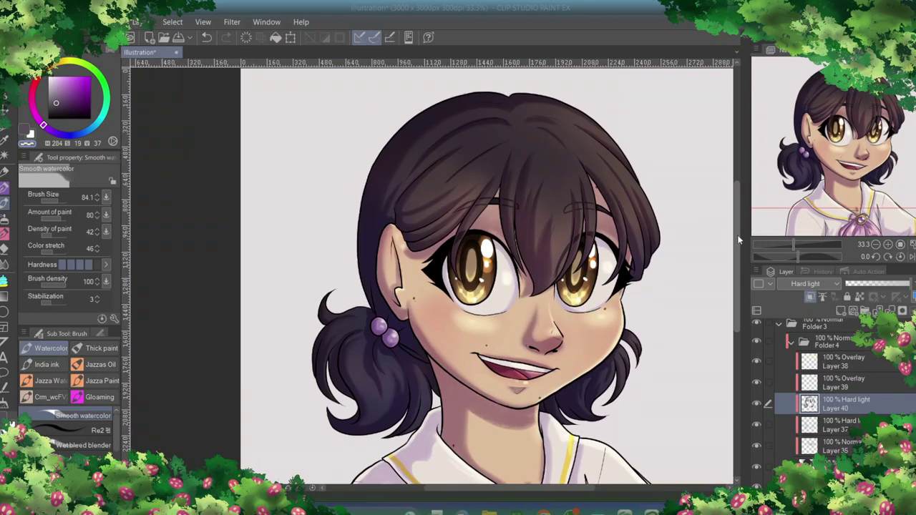
click(179, 37)
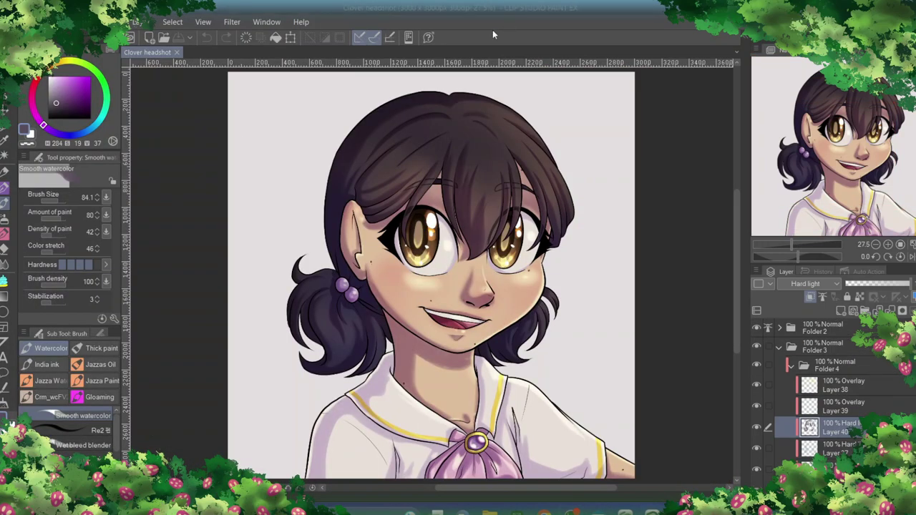
key(ctrl+shift+n)
click(816, 283)
click(804, 162)
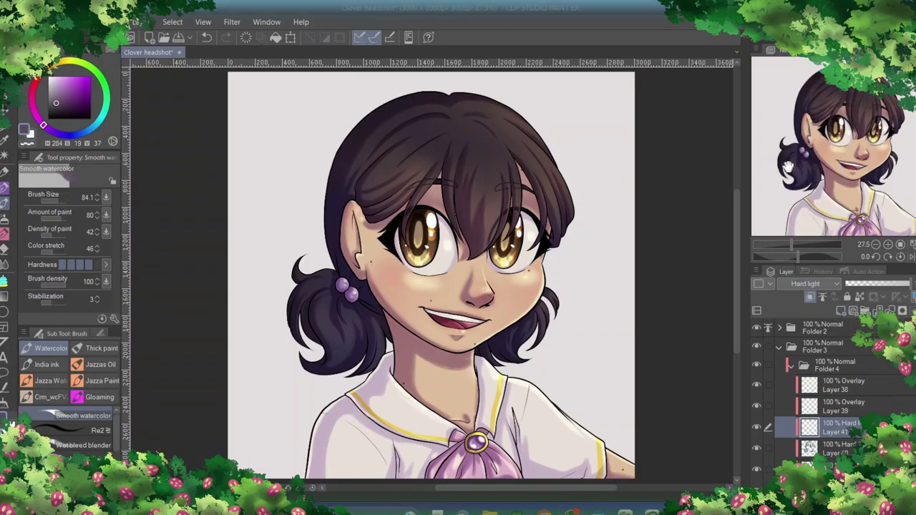
Deepen shadows in the pigtails and side hair on Layer 41 with Re2 at size 84.1 in darker purple (hue 284, saturation 18, value 33)
scroll(787, 166, up, 2)
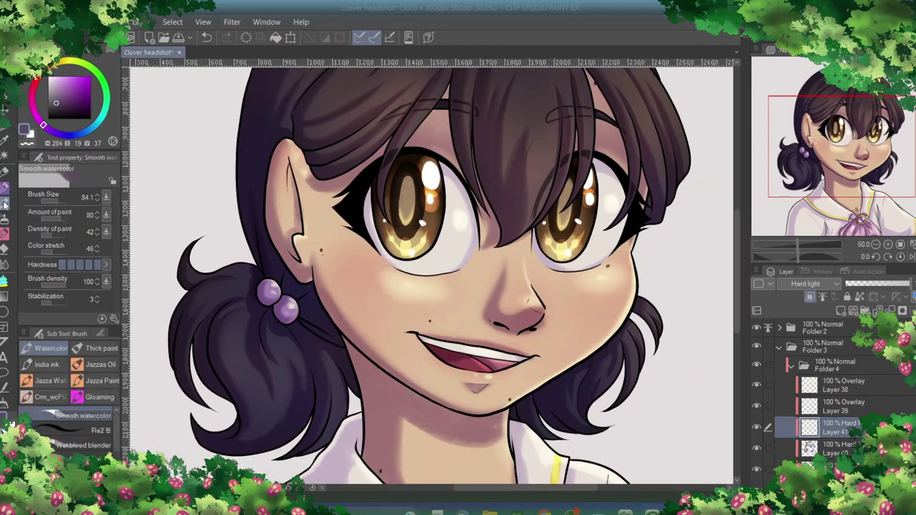
click(100, 430)
click(106, 196)
drag(189, 342, 169, 383)
click(69, 227)
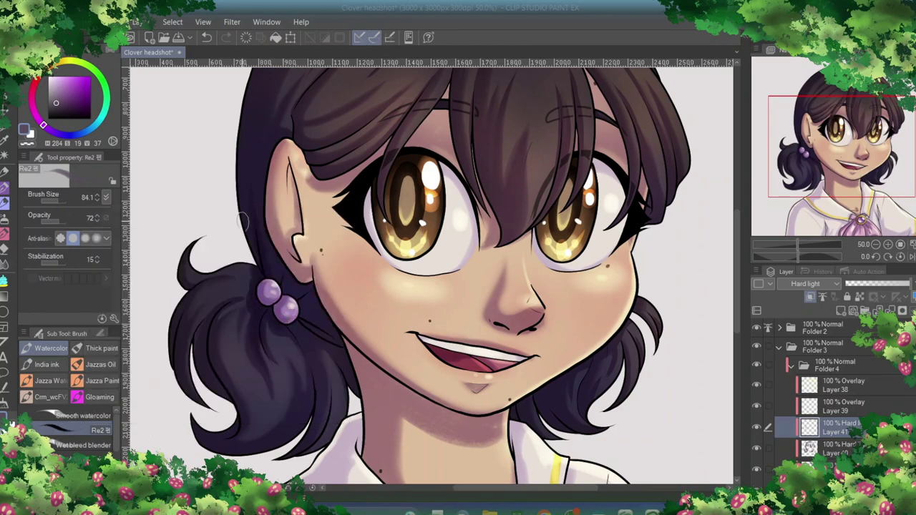
scroll(246, 219, up, 3)
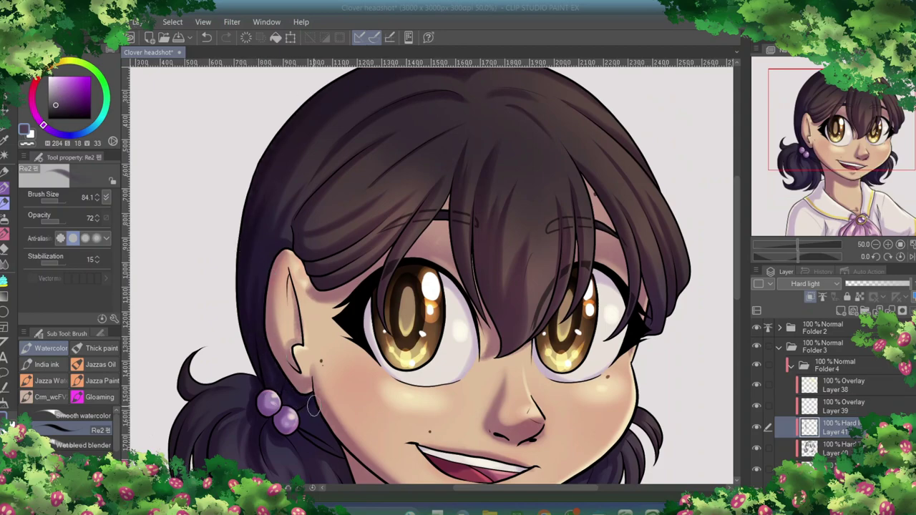
scroll(314, 433, down, 5)
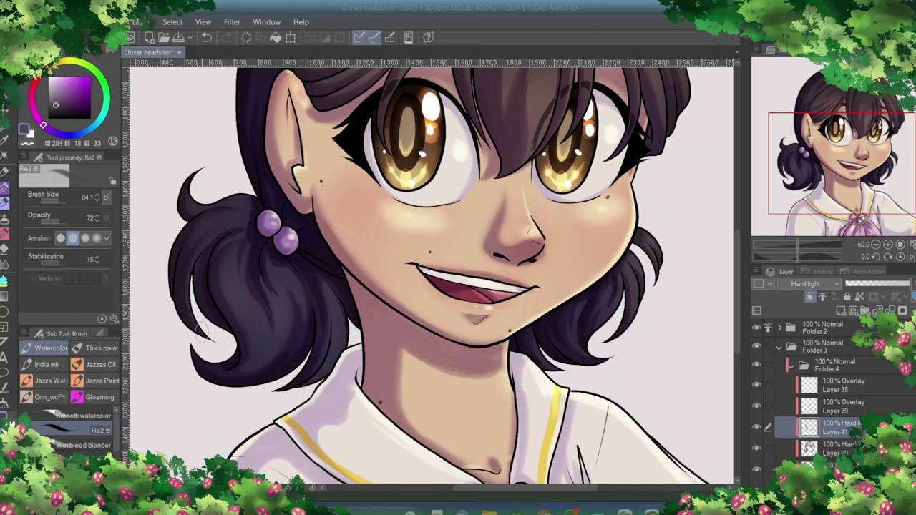
scroll(279, 312, up, 5)
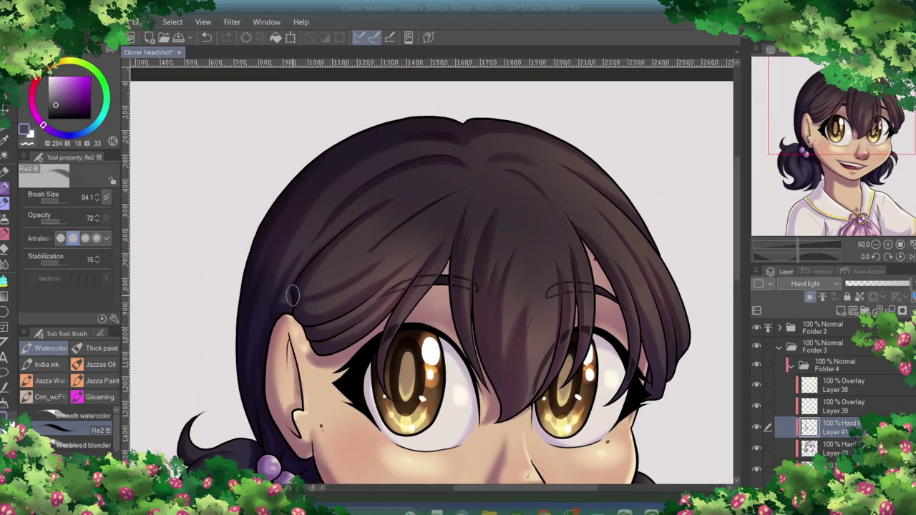
mouse_move(318, 296)
mouse_down()
mouse_move(334, 312)
mouse_move(391, 269)
mouse_up()
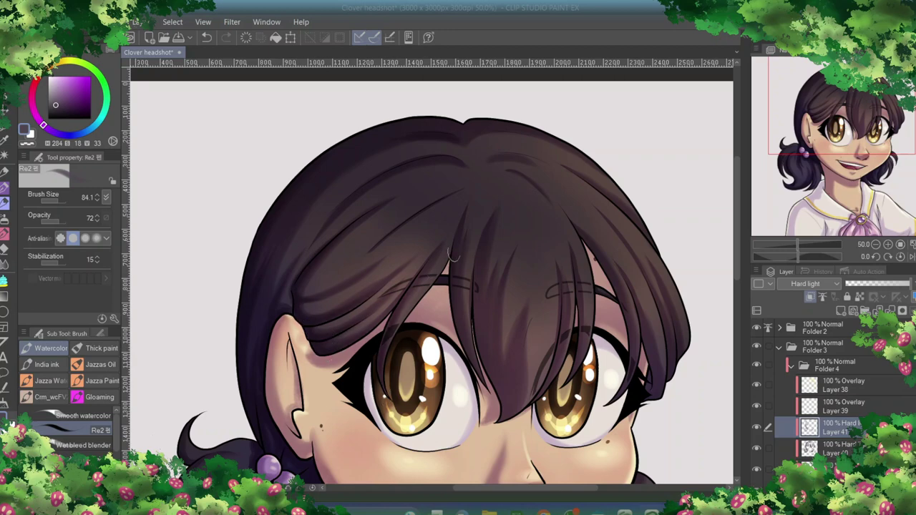
Darken the central fringe and the locks beside the right eye with the Smooth watercolor brush at size 84.1
click(106, 415)
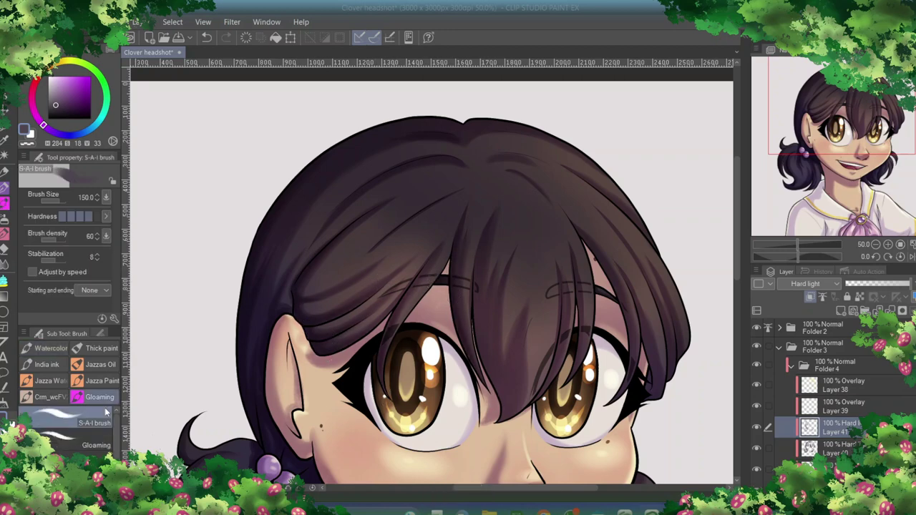
click(50, 349)
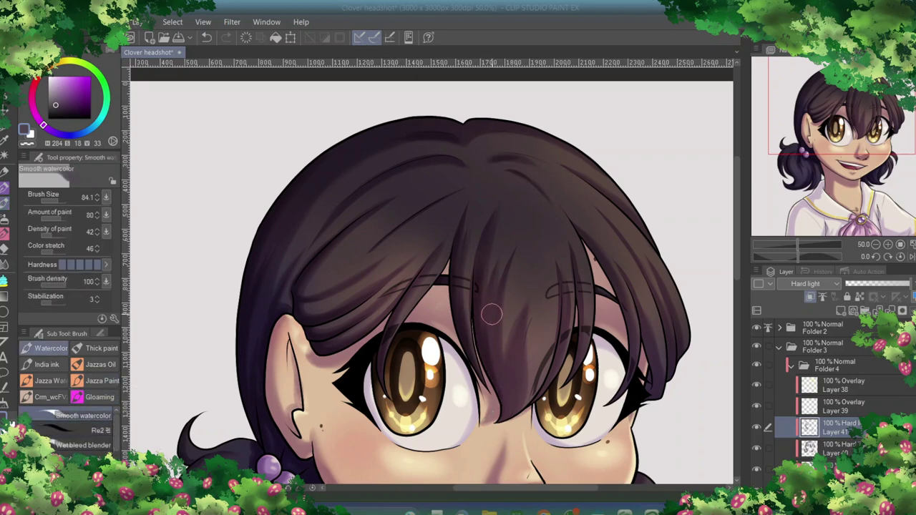
mouse_move(506, 379)
mouse_down()
mouse_move(504, 418)
mouse_move(620, 390)
mouse_up()
drag(632, 323, 624, 392)
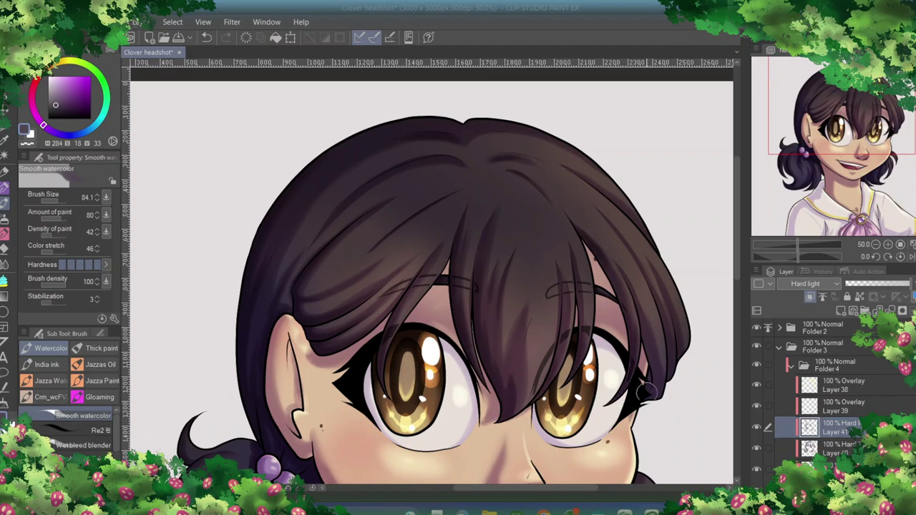
drag(678, 364, 676, 318)
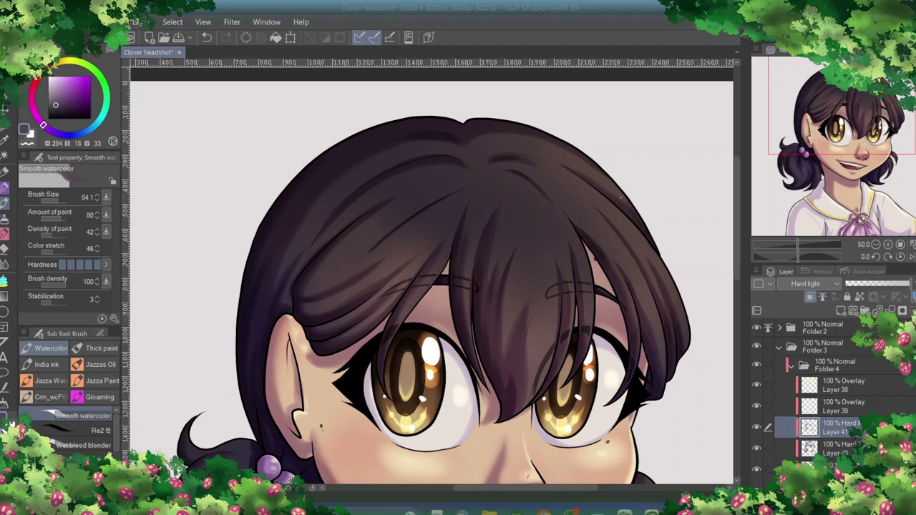
Add pale-yellow highlights to the fringe tips and strands over both eyes on Overlay Layer 39 with Re2 at size 84.1
key(alt+bracketright)
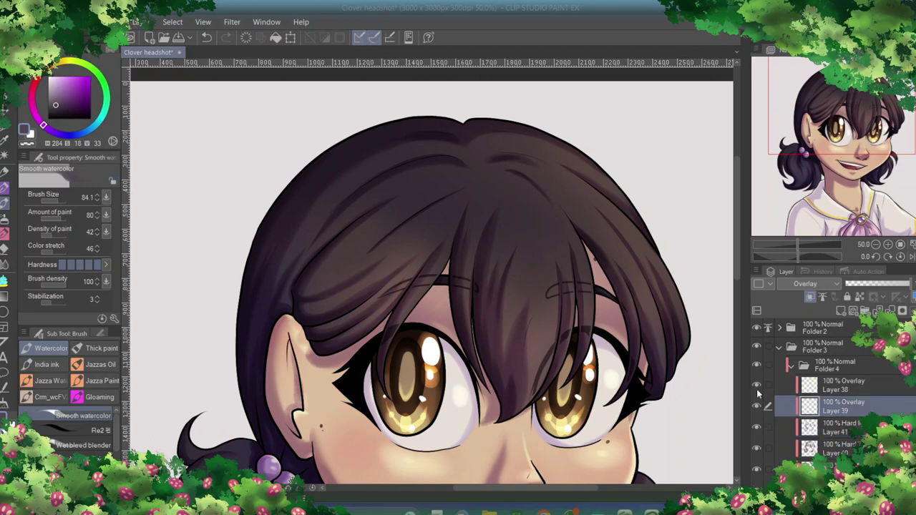
click(107, 49)
click(72, 430)
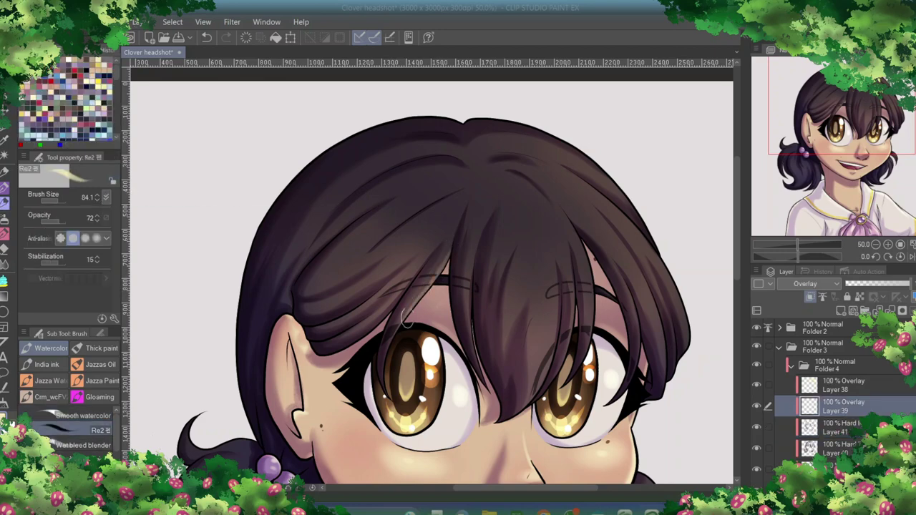
drag(472, 288, 470, 331)
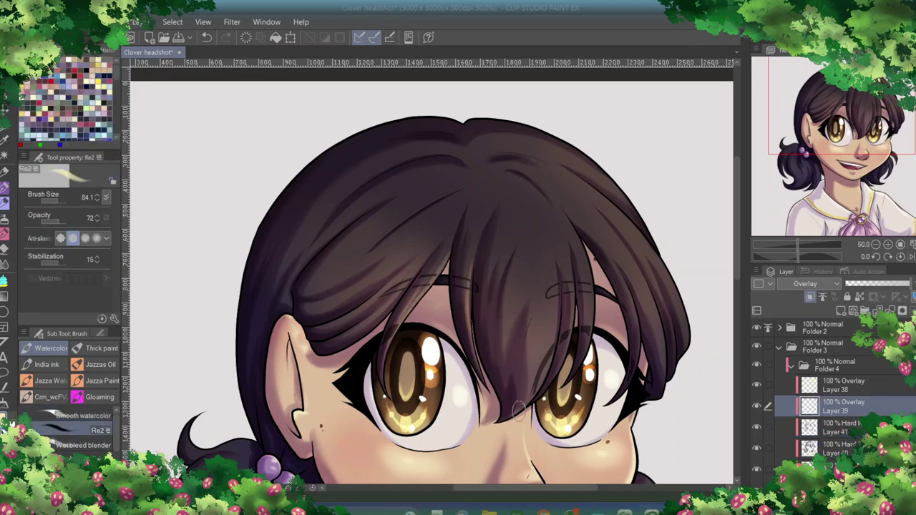
mouse_move(518, 410)
mouse_down()
mouse_move(556, 317)
mouse_move(539, 370)
mouse_up()
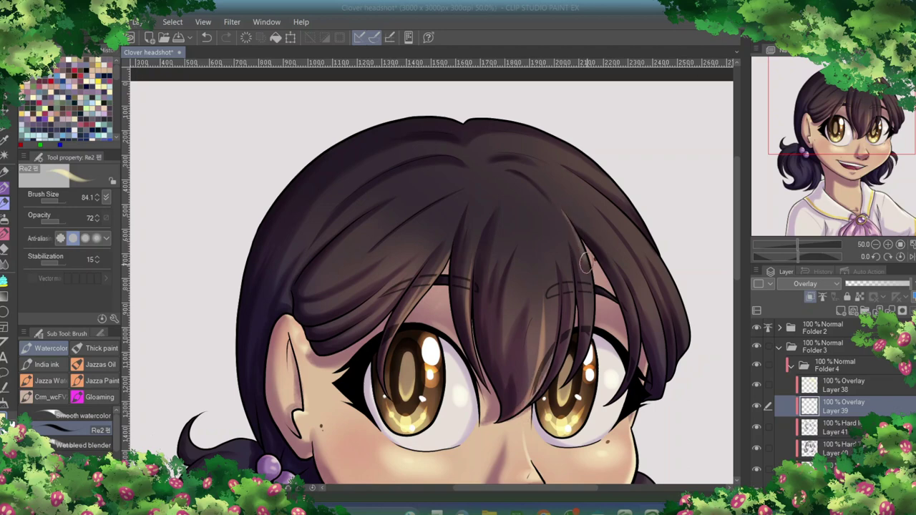
drag(589, 265, 555, 392)
Paint a shine on the swept-back hair section above the ear with Re2 and trim its edges into strands
mouse_move(335, 276)
mouse_down()
mouse_move(337, 253)
mouse_move(361, 267)
mouse_move(342, 272)
mouse_move(359, 241)
mouse_up()
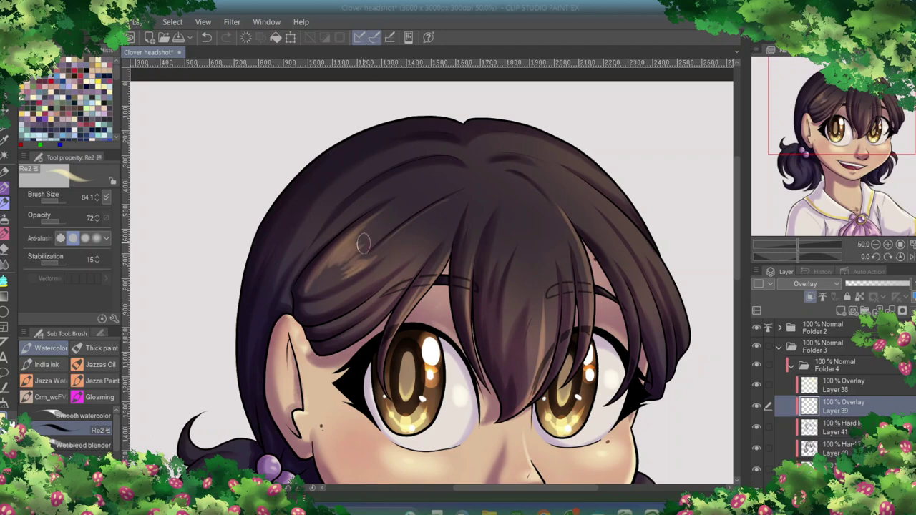
alt+click(357, 244)
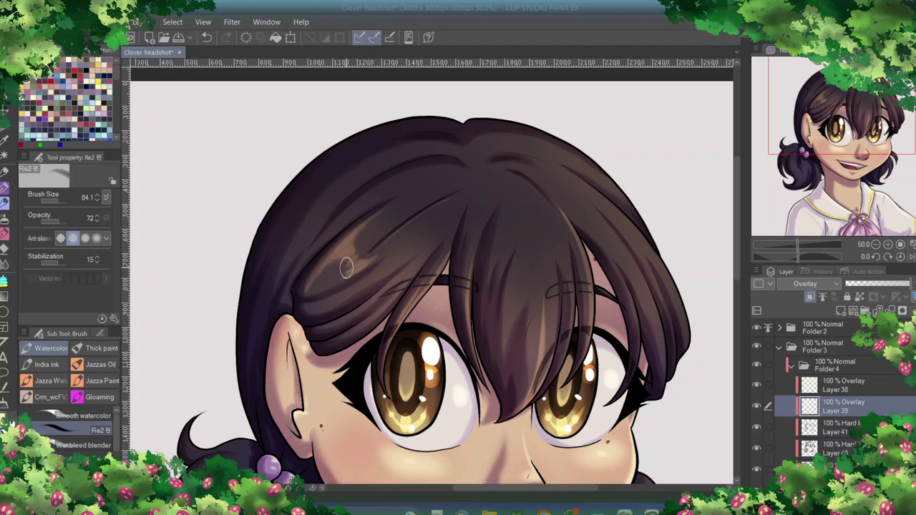
alt+click(351, 262)
mouse_move(351, 262)
mouse_down()
mouse_move(387, 250)
mouse_move(331, 252)
mouse_up()
alt+click(300, 290)
alt+click(341, 267)
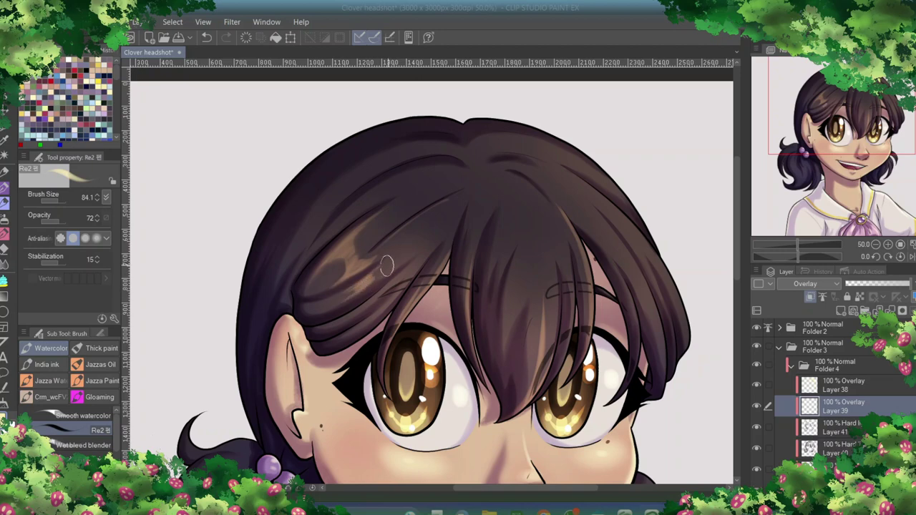
Extend fine pale-yellow highlights along the lower side strands, the back of the head and up toward the parting
drag(342, 319, 401, 262)
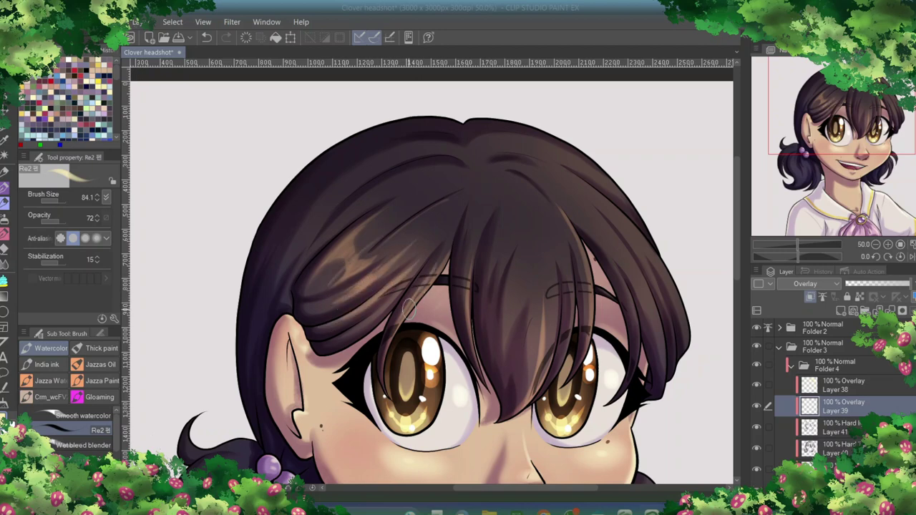
mouse_move(410, 309)
mouse_down()
mouse_move(414, 270)
mouse_move(348, 207)
mouse_move(344, 227)
mouse_up()
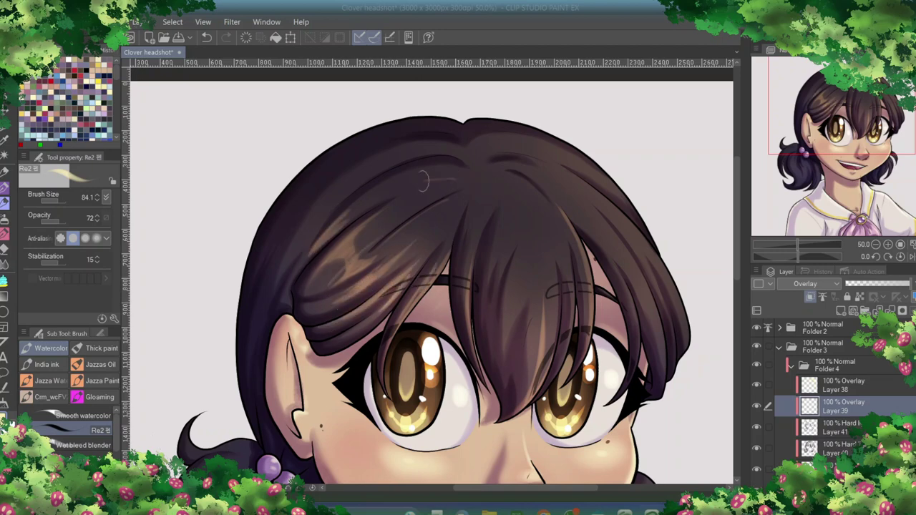
mouse_move(423, 181)
mouse_down()
mouse_move(281, 273)
mouse_move(328, 203)
mouse_move(295, 242)
mouse_move(316, 199)
mouse_move(481, 147)
mouse_up()
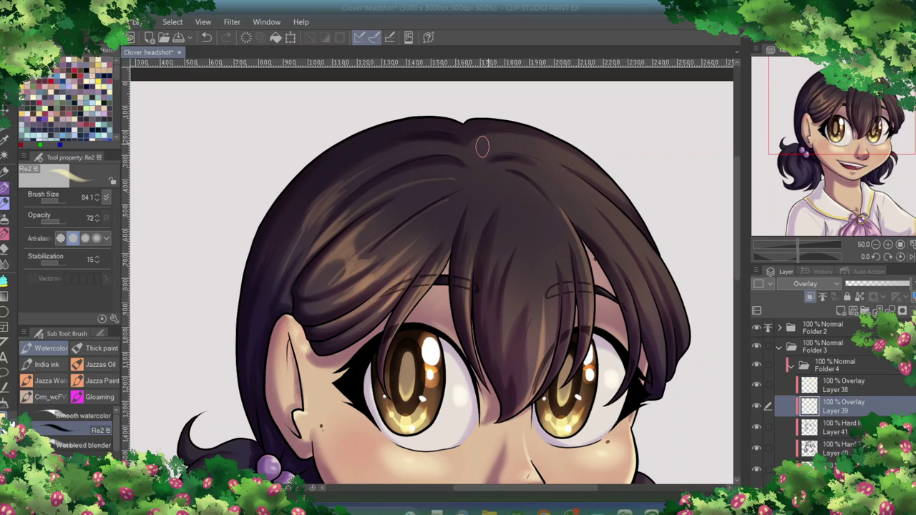
Paint streaked highlights across the middle of the central fringe and refine them into separate strands
mouse_move(455, 289)
mouse_down()
mouse_move(477, 231)
mouse_move(486, 286)
mouse_move(520, 253)
mouse_move(555, 265)
mouse_move(541, 289)
mouse_up()
alt+click(533, 378)
drag(512, 327, 529, 266)
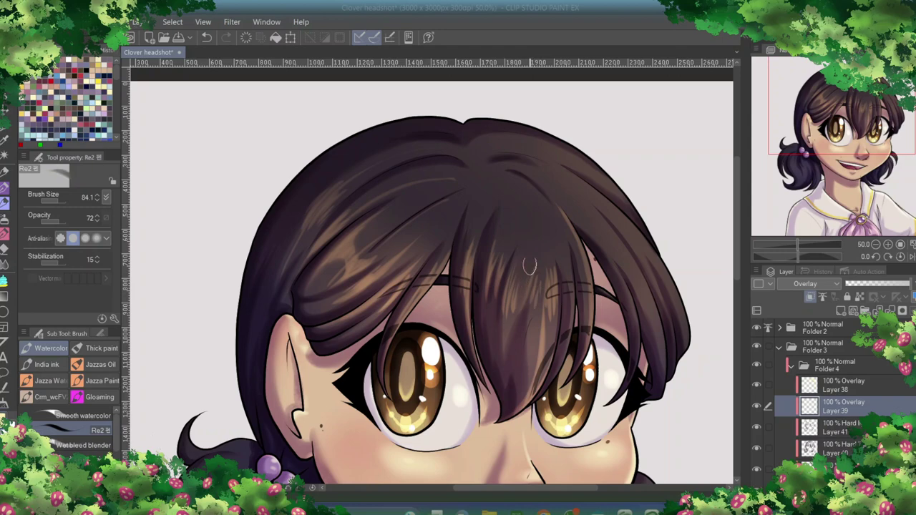
key(x)
drag(567, 348, 568, 351)
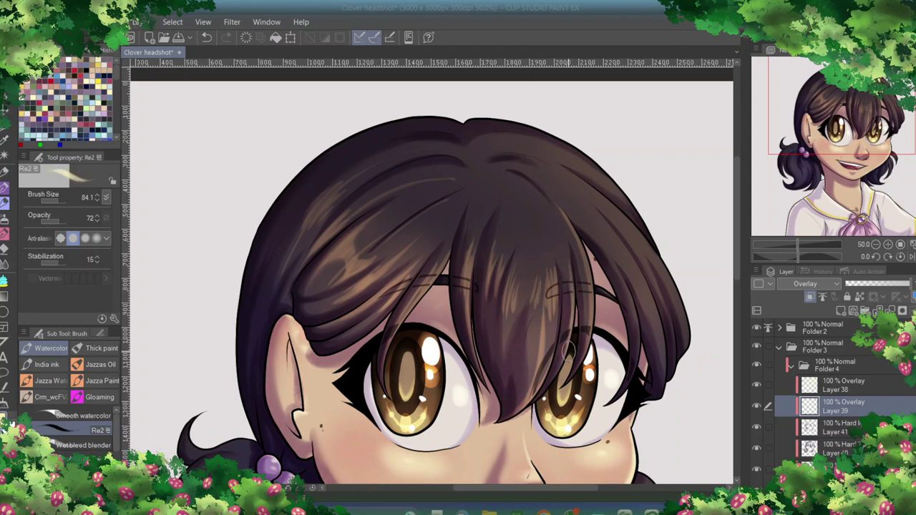
Highlight the locks framing the face beside the partly covered eye, and add thin strand lights near the parting
mouse_move(628, 390)
mouse_down()
mouse_move(632, 286)
mouse_move(666, 363)
mouse_move(654, 401)
mouse_move(628, 260)
mouse_move(652, 308)
mouse_up()
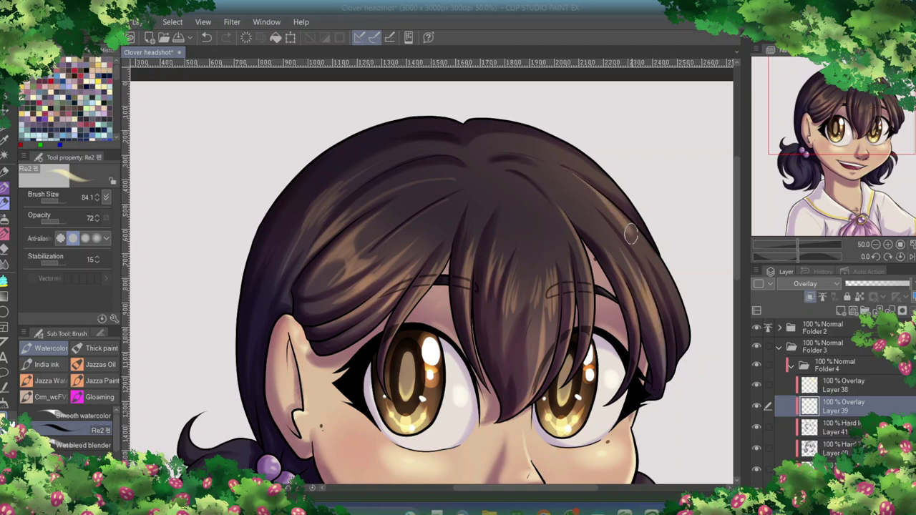
drag(627, 231, 673, 329)
key(x)
mouse_move(615, 215)
mouse_down()
mouse_move(648, 268)
mouse_move(617, 207)
mouse_up()
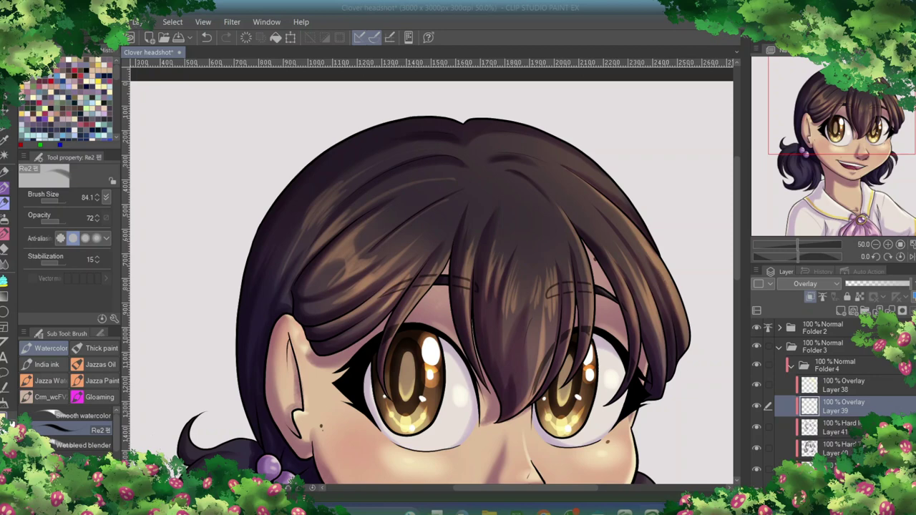
key(x)
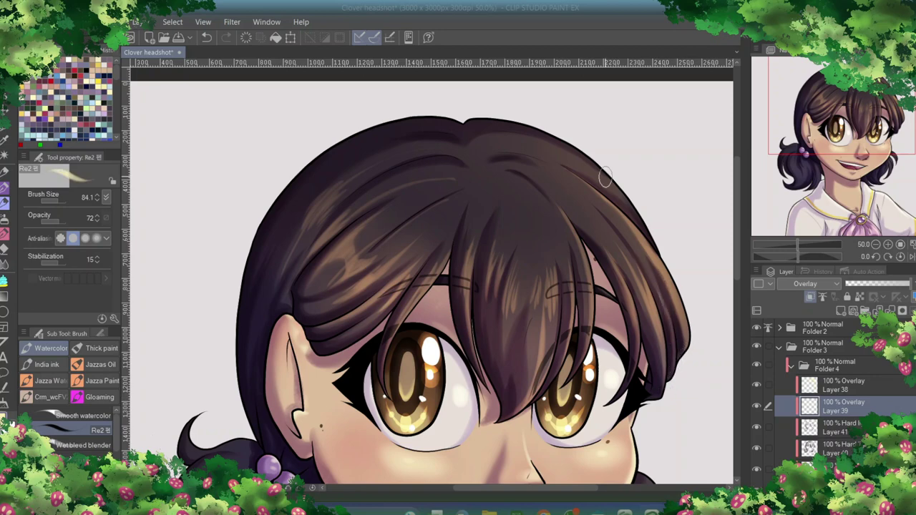
drag(605, 177, 661, 262)
mouse_move(483, 120)
mouse_down()
mouse_move(526, 126)
mouse_move(614, 185)
mouse_up()
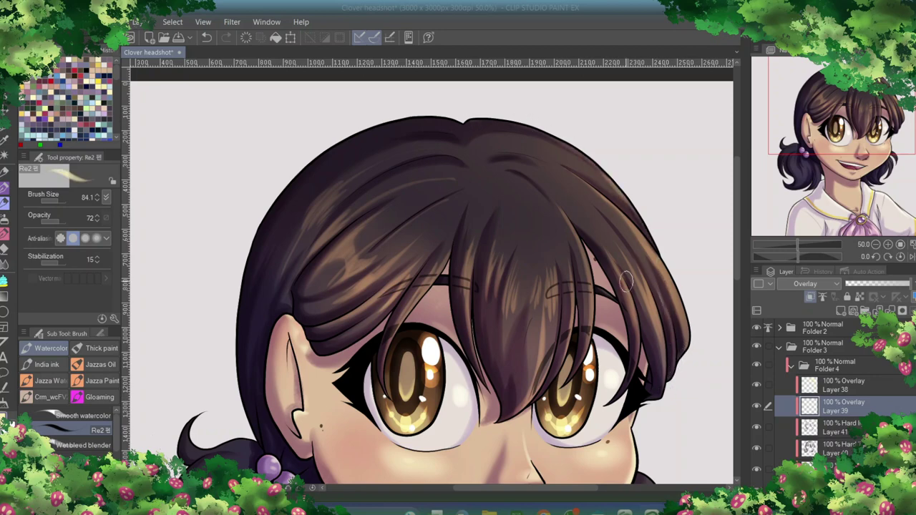
drag(512, 188, 548, 286)
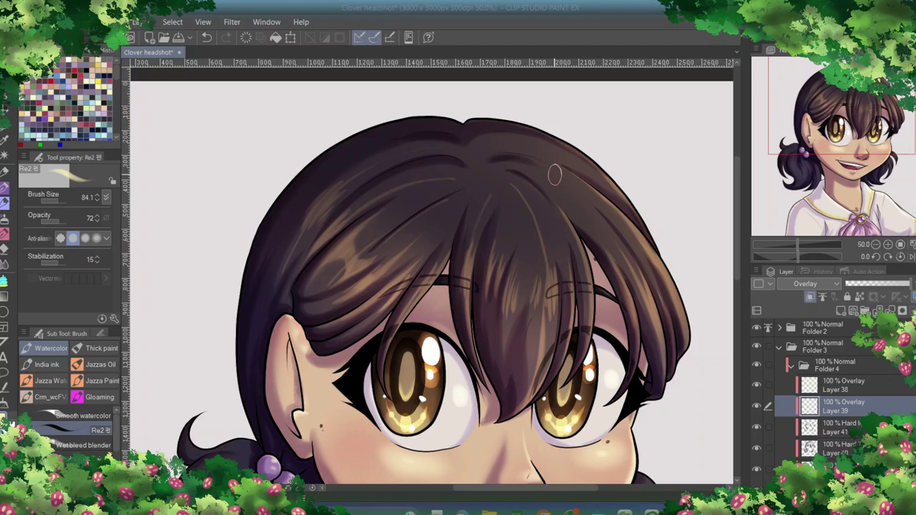
Paint curved strand highlights in both pigtails on Layer 39 with Re2 at size 84.1
scroll(446, 122, down, 2)
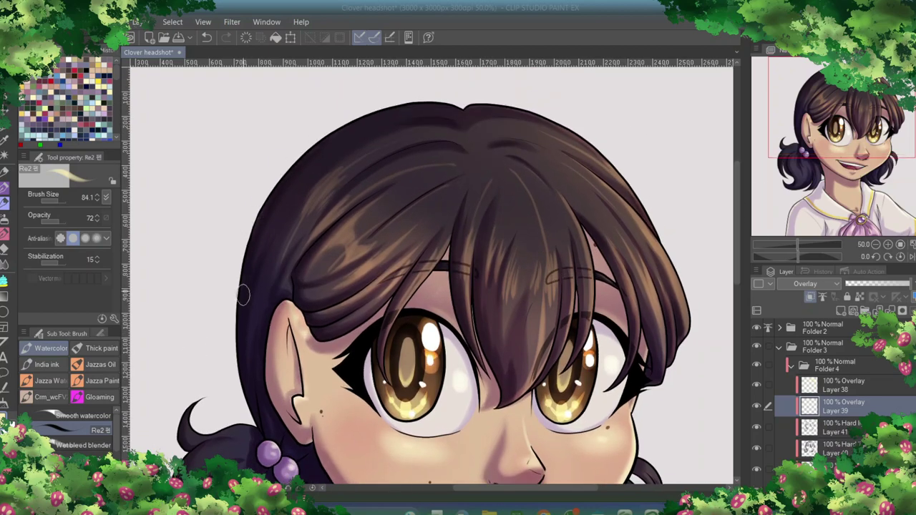
scroll(290, 449, down, 10)
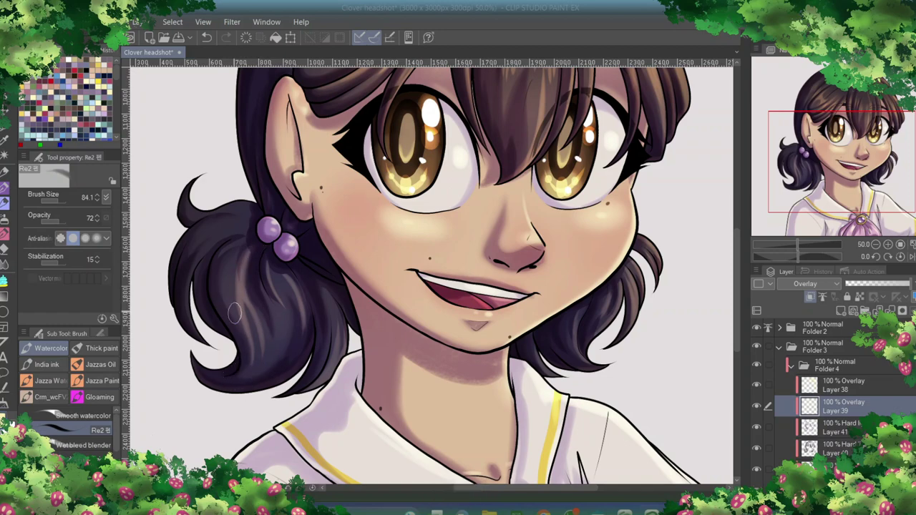
mouse_move(234, 313)
mouse_down()
mouse_move(255, 353)
mouse_move(264, 347)
mouse_move(224, 408)
mouse_up()
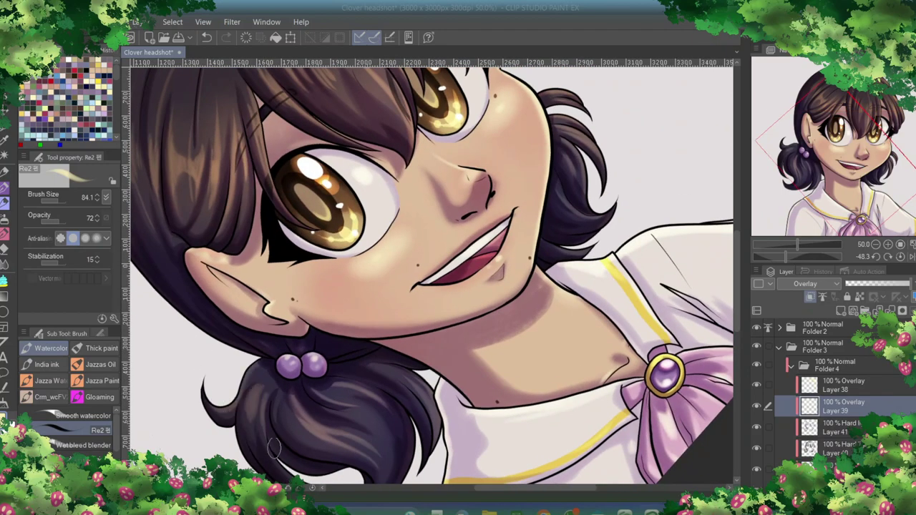
key(ctrl+@)
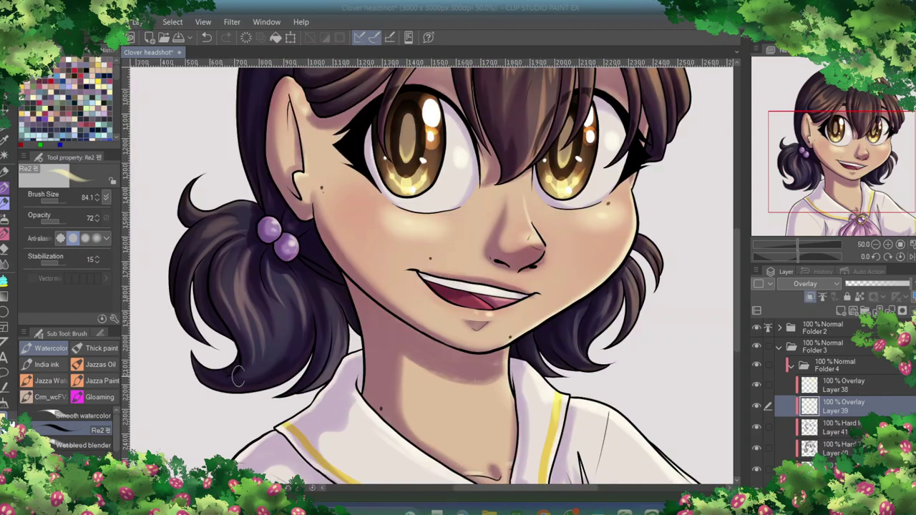
scroll(537, 276, up, 5)
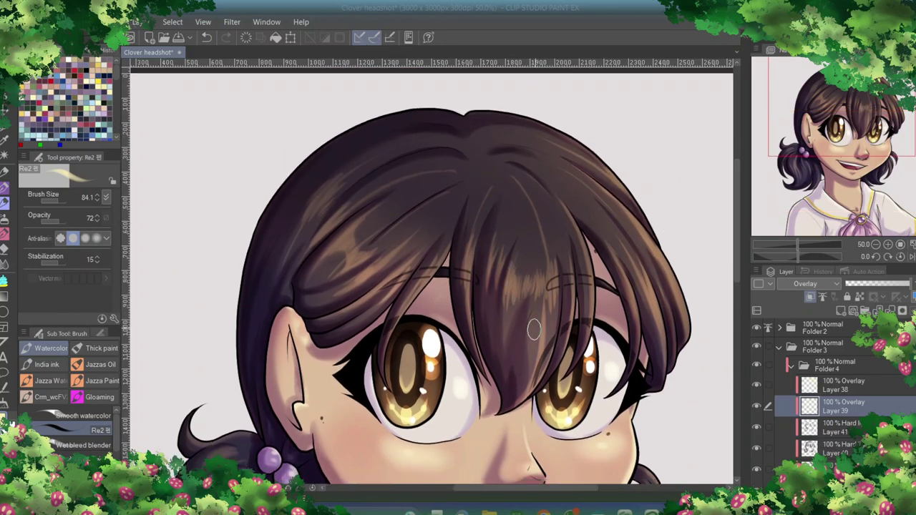
Duplicate the hair highlight Layer 39 and reduce the copy's opacity to 23%
scroll(533, 315, down, 3)
right_click(844, 406)
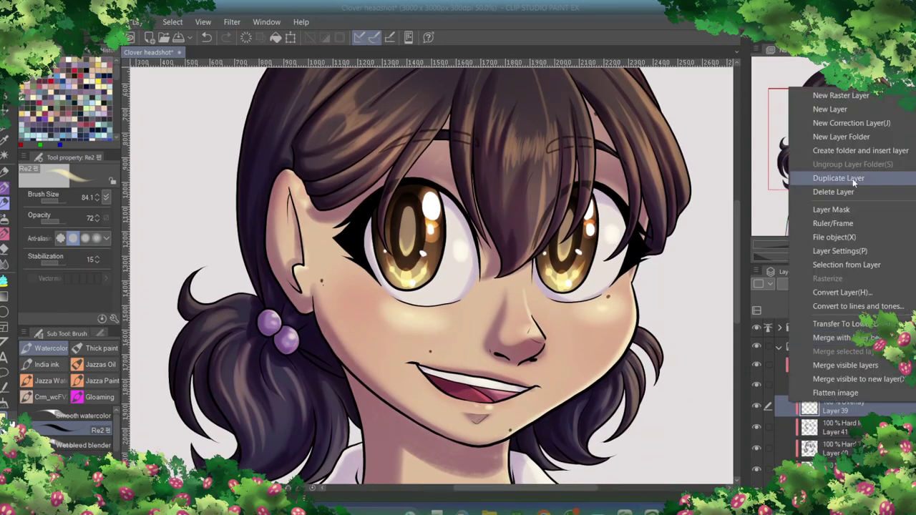
click(839, 178)
drag(898, 284, 862, 283)
key(ctrl+minus)
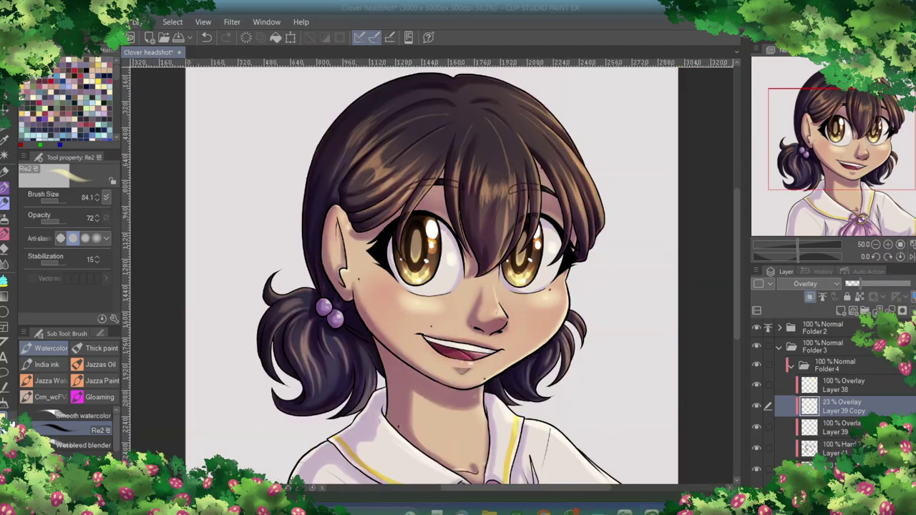
Add a new layer directly above Paper and set up the Background Brush in mustard yellow (hue 45, saturation 47, value 82)
click(791, 365)
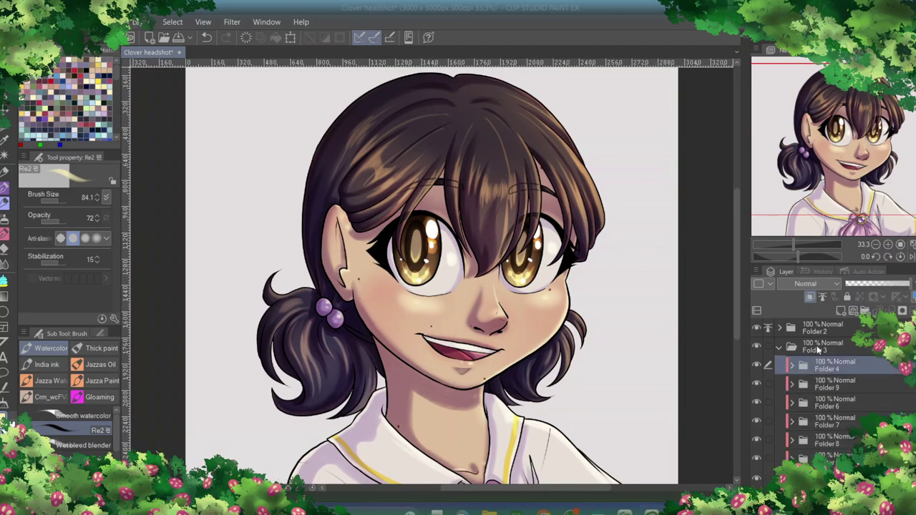
key(ctrl+minus)
click(852, 387)
key(ctrl+shift+n)
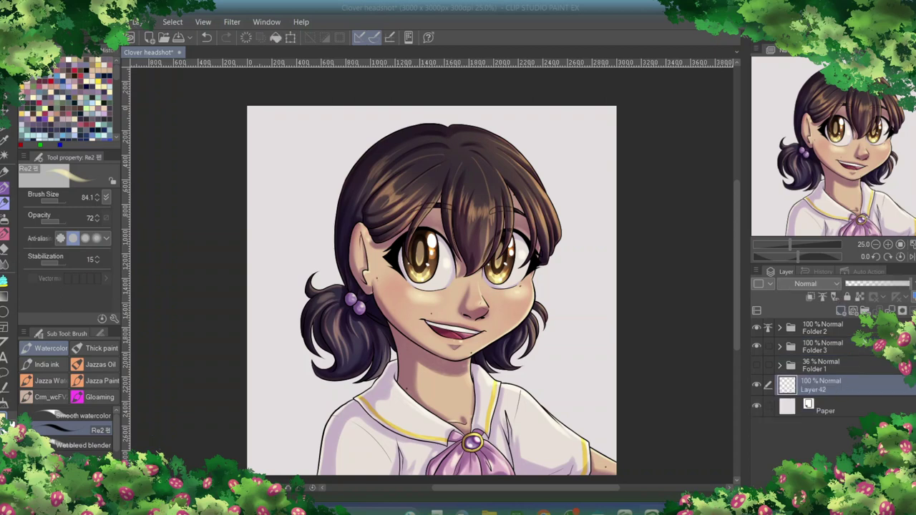
click(5, 249)
click(4, 204)
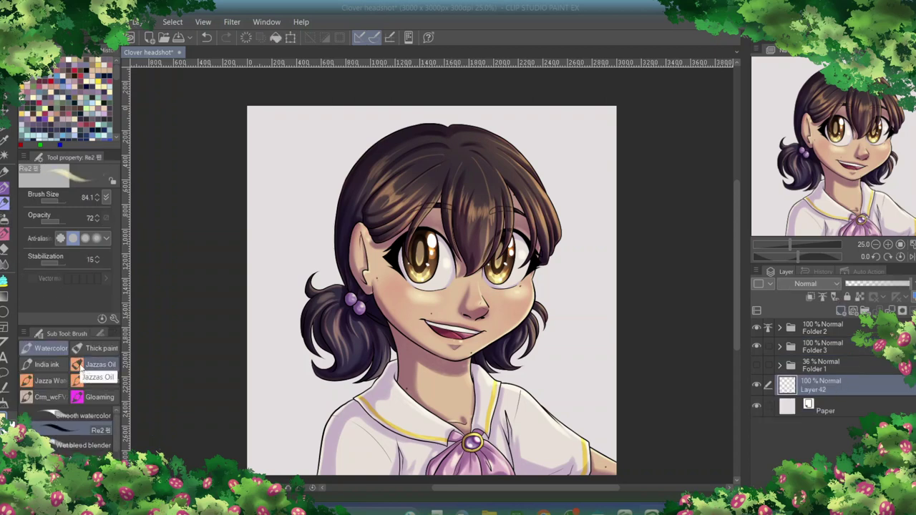
scroll(97, 406, down, 2)
click(106, 49)
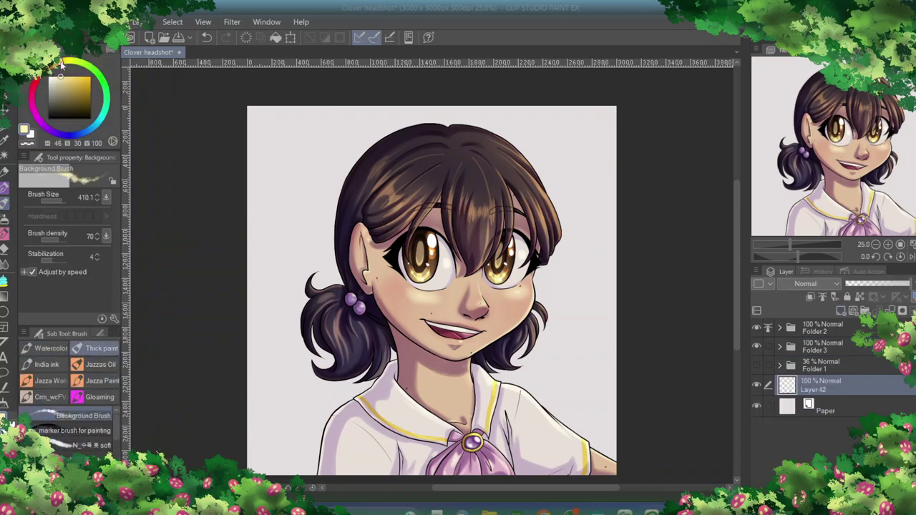
click(67, 83)
drag(257, 115, 287, 179)
drag(358, 114, 222, 386)
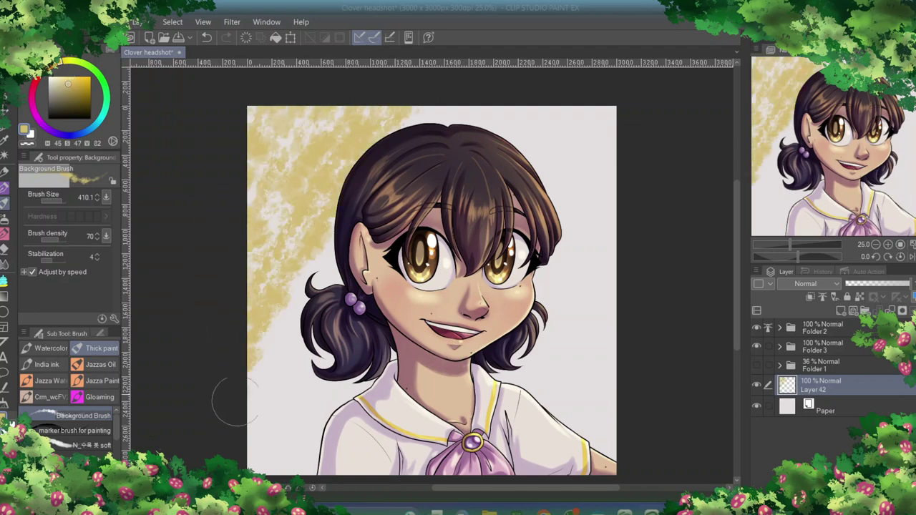
drag(236, 237, 300, 401)
click(206, 37)
click(205, 37)
Cover the background on Layer 42 with mottled mustard yellow, pink and dusty violet (hue 254, saturation 23, value 57) at brush size 742.9
mouse_move(264, 122)
mouse_down()
mouse_move(287, 98)
mouse_move(214, 317)
mouse_move(593, 92)
mouse_move(530, 336)
mouse_move(644, 389)
mouse_up()
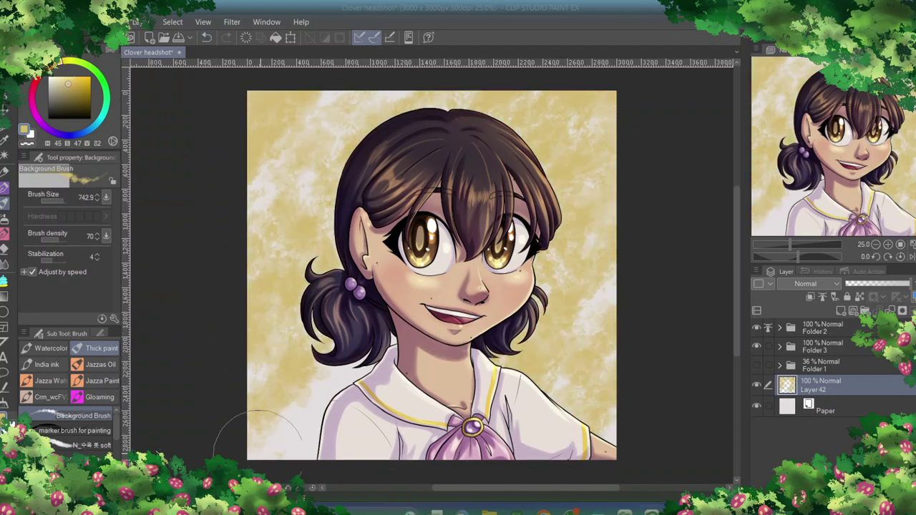
drag(208, 419, 372, 422)
click(62, 83)
mouse_move(272, 143)
mouse_down()
mouse_move(303, 101)
mouse_move(233, 478)
mouse_move(337, 393)
mouse_move(312, 422)
mouse_move(358, 225)
mouse_move(548, 175)
mouse_move(601, 197)
mouse_move(593, 441)
mouse_up()
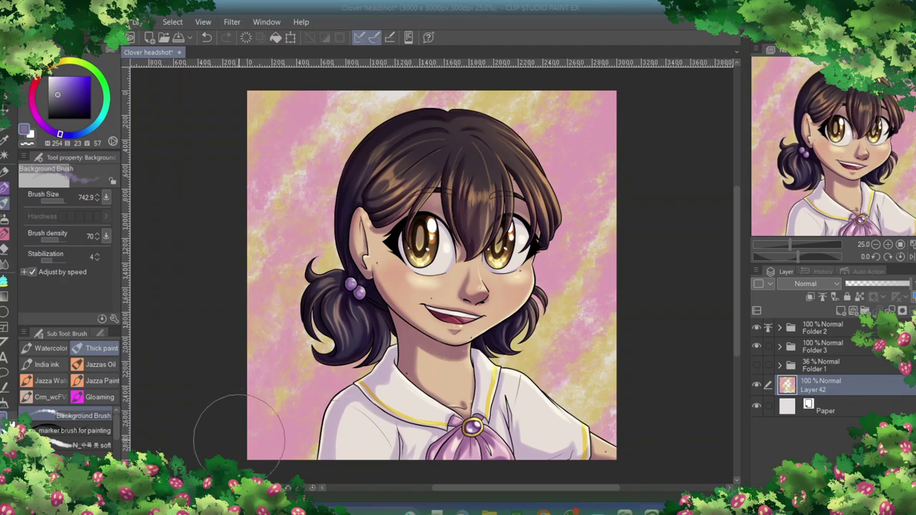
mouse_move(238, 437)
mouse_down()
mouse_move(287, 415)
mouse_move(515, 108)
mouse_move(639, 303)
mouse_move(238, 239)
mouse_move(401, 122)
mouse_move(215, 307)
mouse_move(300, 271)
mouse_up()
Paint yellow over most of the background with the Background Brush at size 742.9, leaving violet and pink patches
click(29, 50)
click(58, 79)
drag(287, 100, 251, 164)
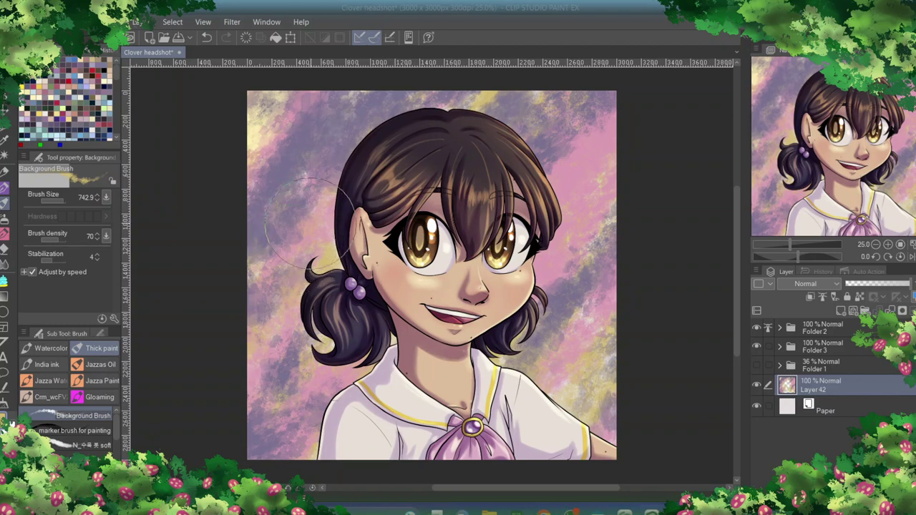
mouse_move(309, 222)
mouse_down()
mouse_move(501, 129)
mouse_move(257, 215)
mouse_move(587, 229)
mouse_move(601, 344)
mouse_up()
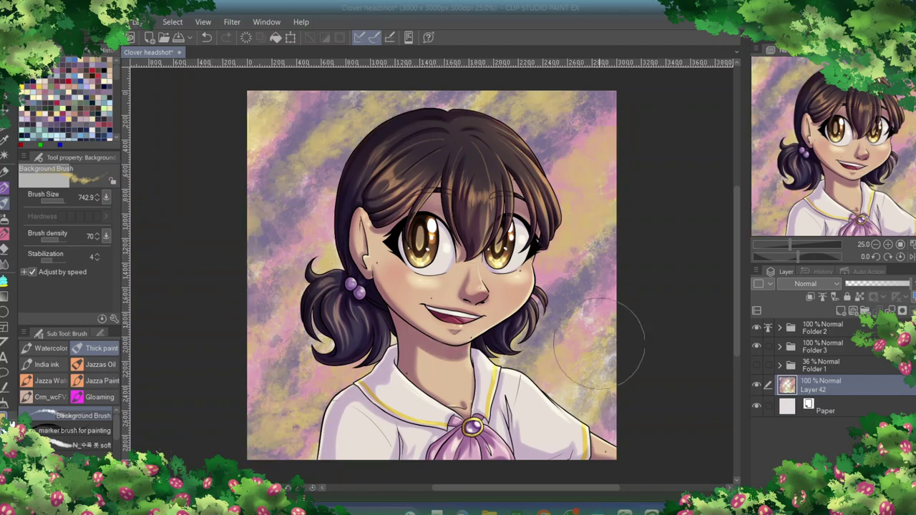
mouse_move(231, 184)
mouse_down()
mouse_move(336, 86)
mouse_move(279, 327)
mouse_move(312, 296)
mouse_move(307, 455)
mouse_move(340, 267)
mouse_move(512, 263)
mouse_move(515, 164)
mouse_move(531, 220)
mouse_move(607, 240)
mouse_move(623, 422)
mouse_up()
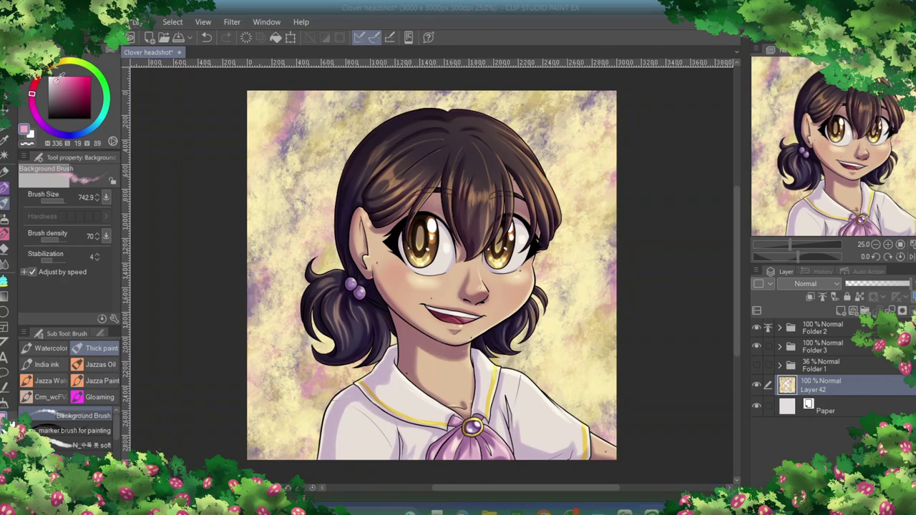
Paint pink (hue 336, saturation 22, value 89) patches around the background on Layer 42 with the Background Brush at size 742.9
mouse_move(314, 107)
mouse_down()
mouse_move(236, 143)
mouse_move(272, 129)
mouse_up()
mouse_move(337, 100)
mouse_down()
mouse_move(477, 95)
mouse_move(580, 102)
mouse_up()
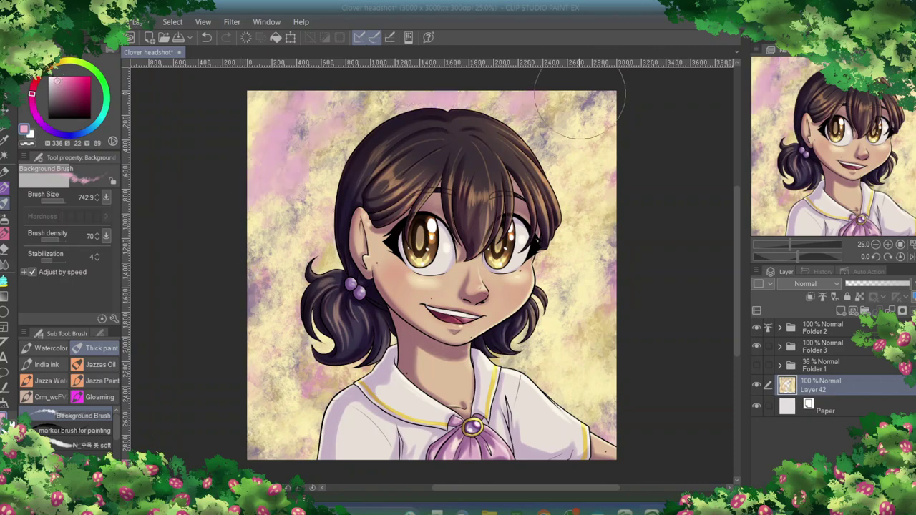
mouse_move(594, 272)
mouse_down()
mouse_move(586, 179)
mouse_move(594, 458)
mouse_up()
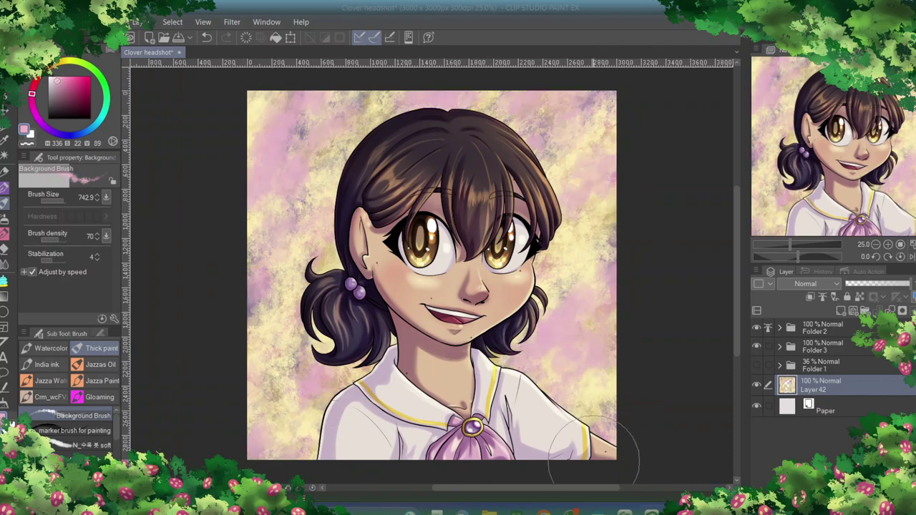
Add a new clipped layer at the top of the layer stack and set its blending mode to Overlay
click(841, 311)
click(816, 283)
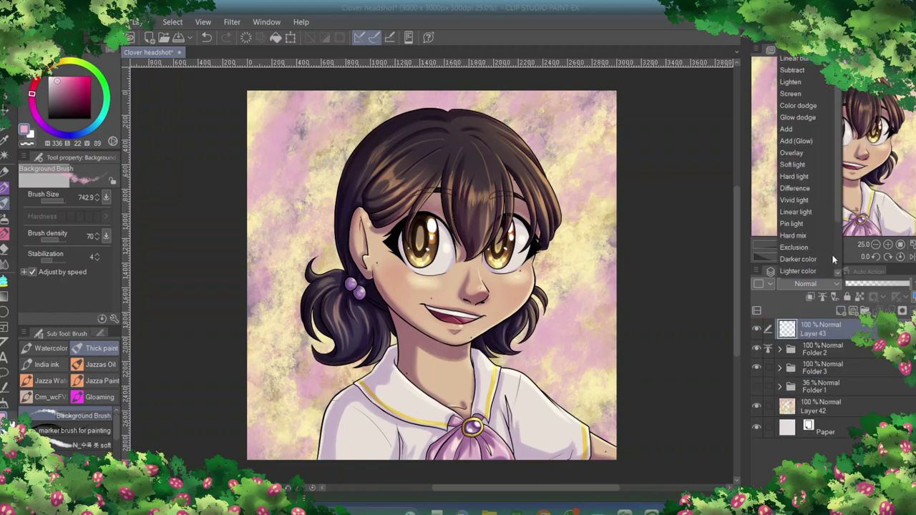
click(798, 173)
Group Folder 2 and Folder 3 into a new folder beneath the clipped Overlay layer, and make Layer 43 active
click(819, 348)
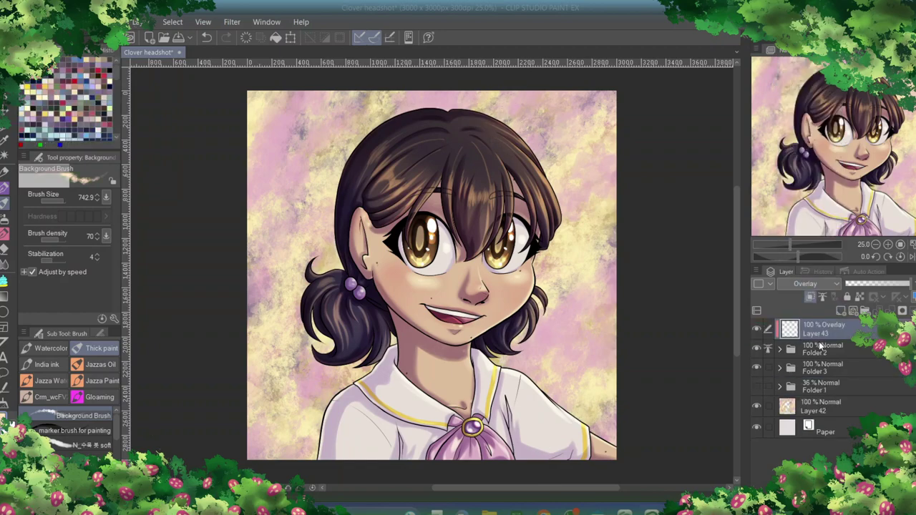
key(ctrl+g)
click(823, 349)
click(820, 327)
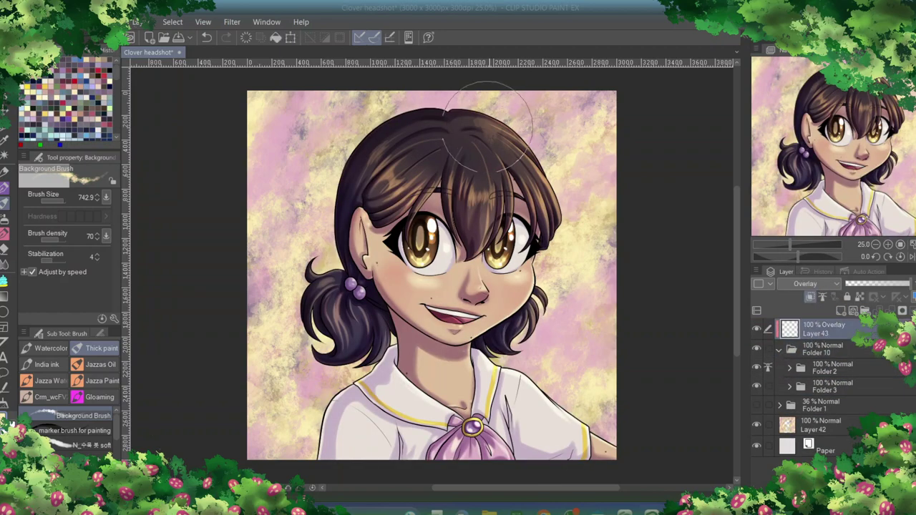
Brush a soft glow over the character on the Overlay layer with the Soft 2 airbrush at size 609.4
drag(515, 171, 473, 133)
key(ctrl+z)
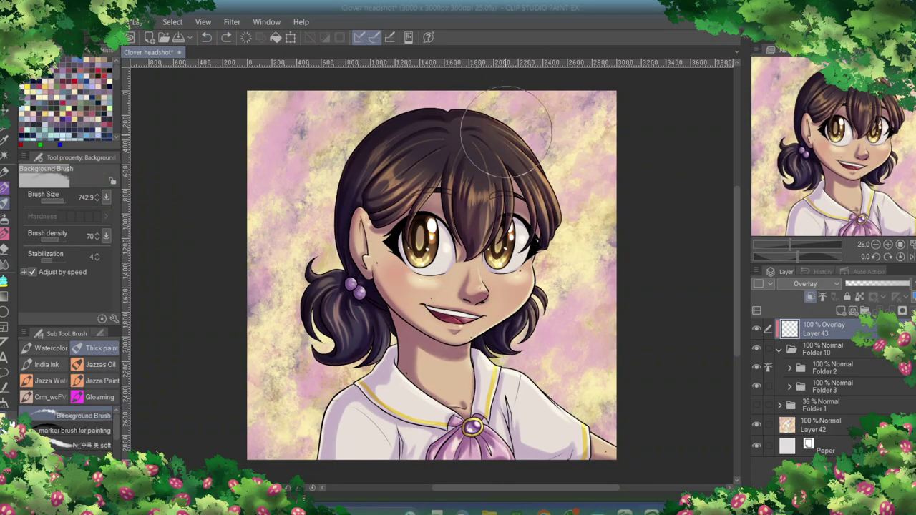
key(b)
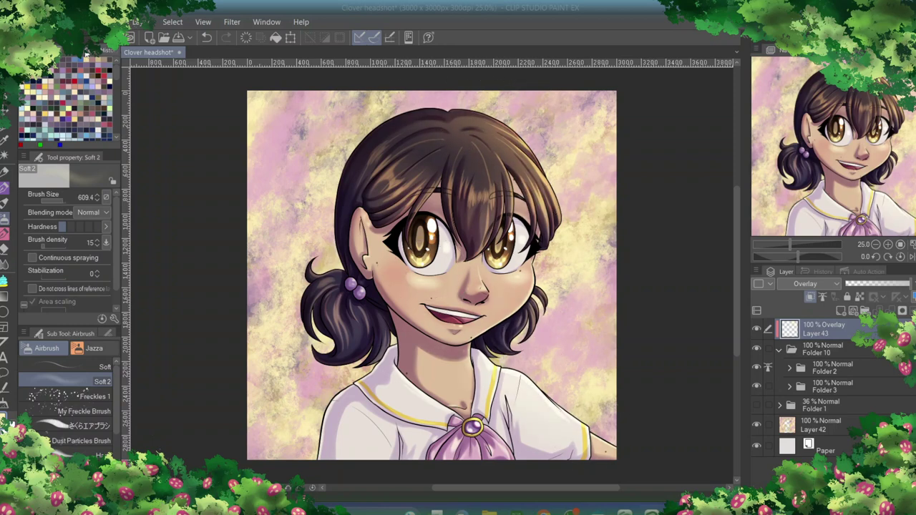
Add a clipped Hard light layer between the Overlay layer and the character folder
click(841, 310)
drag(836, 350, 839, 324)
click(815, 284)
click(808, 190)
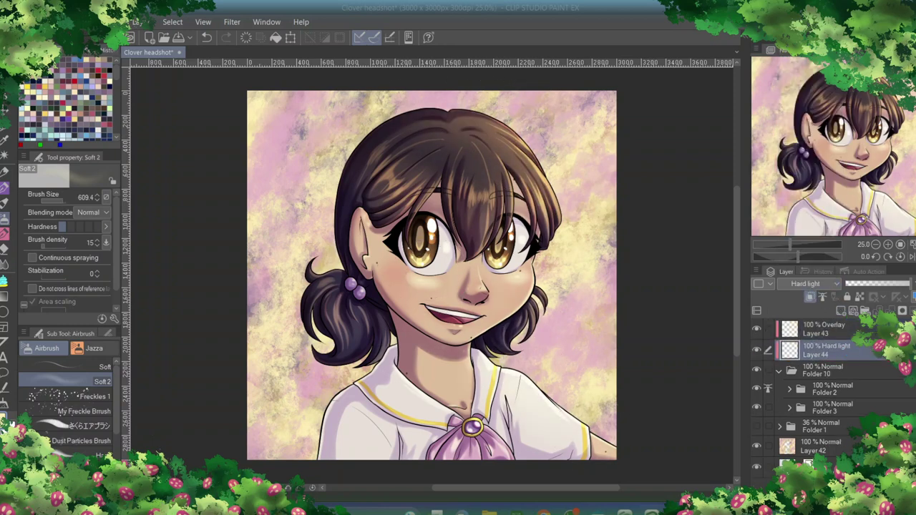